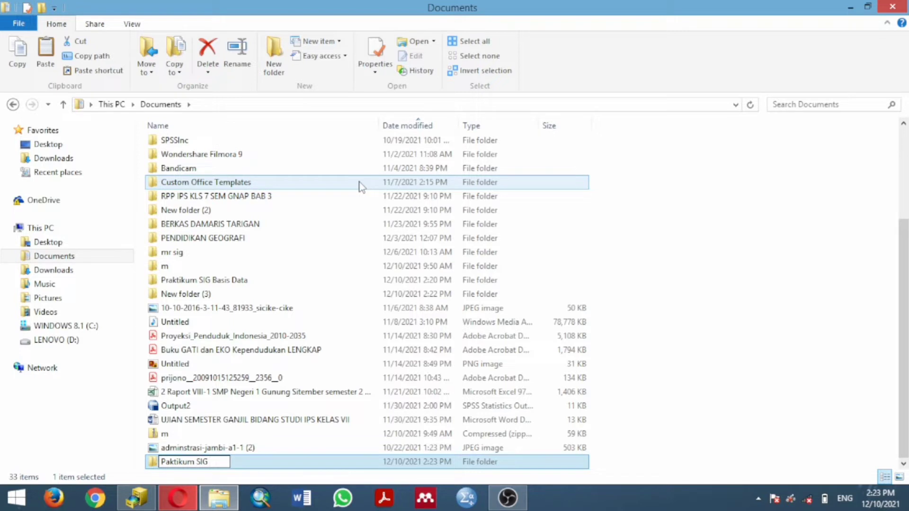
Name the new folder Paktikum SIG Basis Data and move the adminstrasi-jambi-a1-1 (2) image from Documents into it
text(Basis Data)
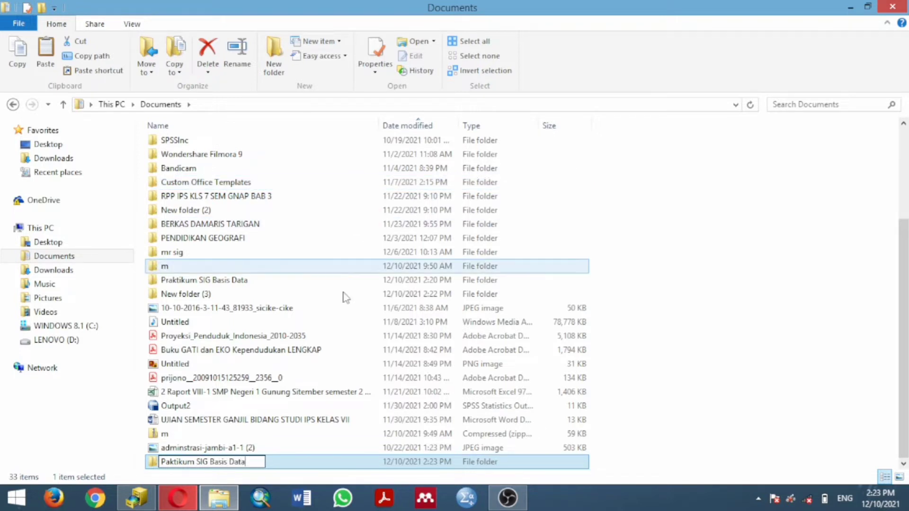
key(Return)
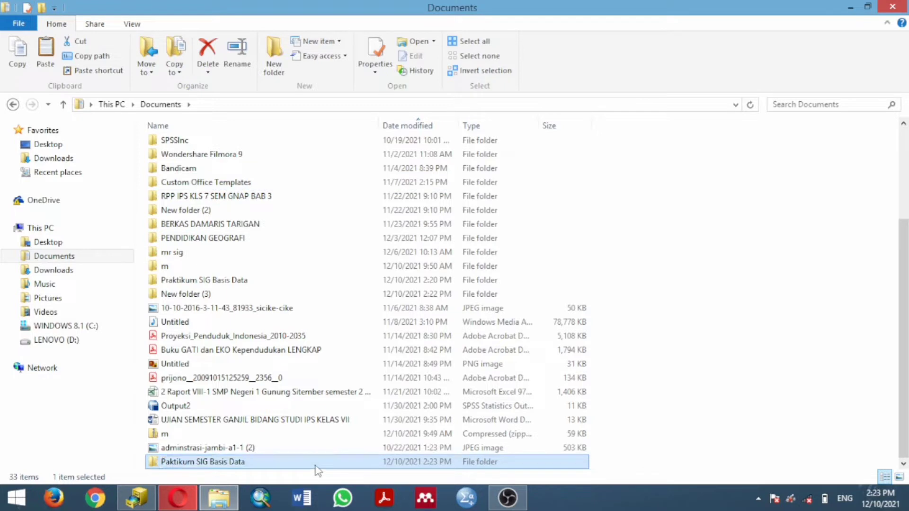
right_click(207, 449)
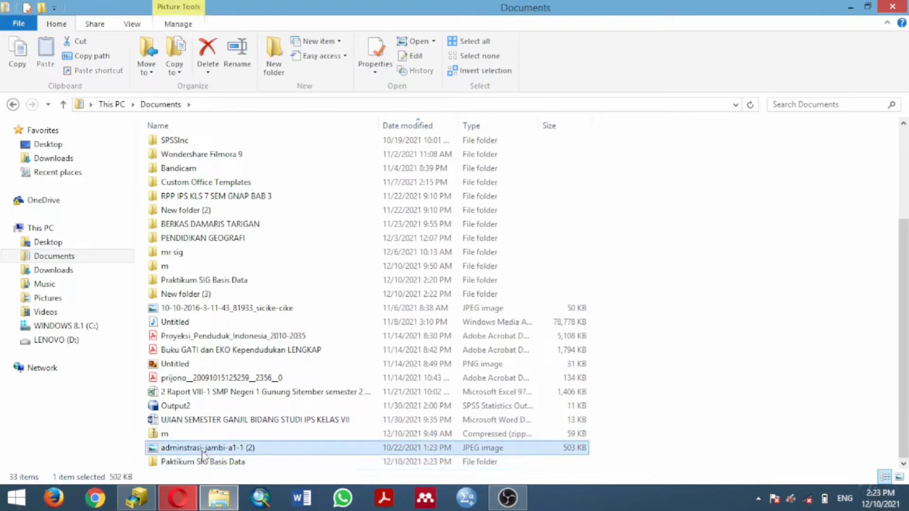
click(232, 358)
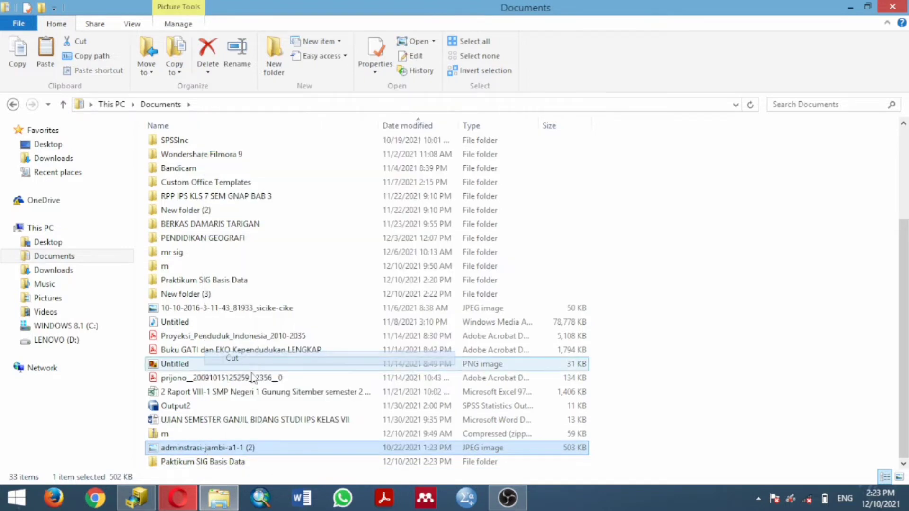
double_click(246, 466)
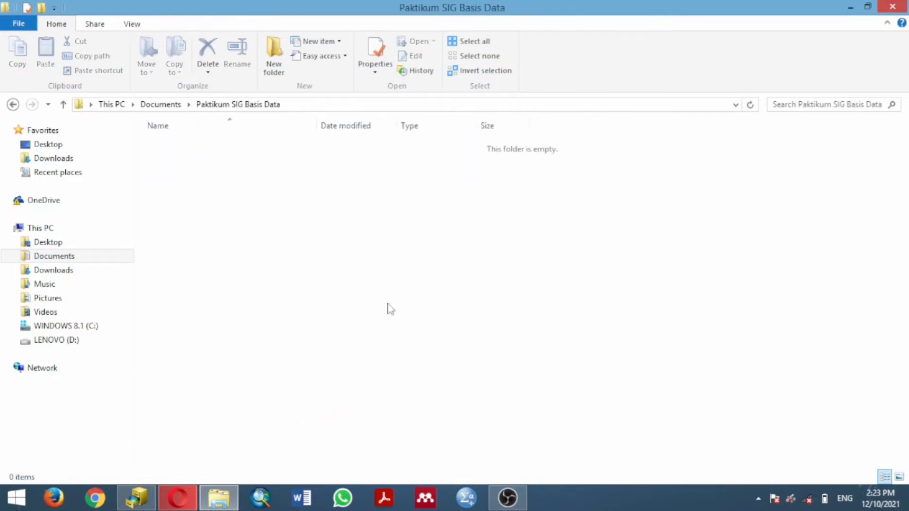
right_click(387, 308)
click(428, 207)
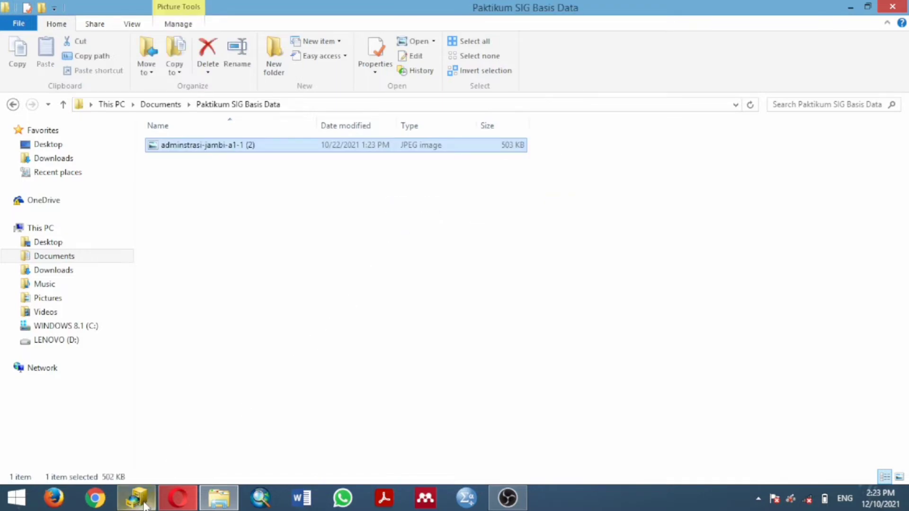
Switch to ArcCatalog and add a folder connection to Paktikum SIG Basis Data in Documents
click(848, 6)
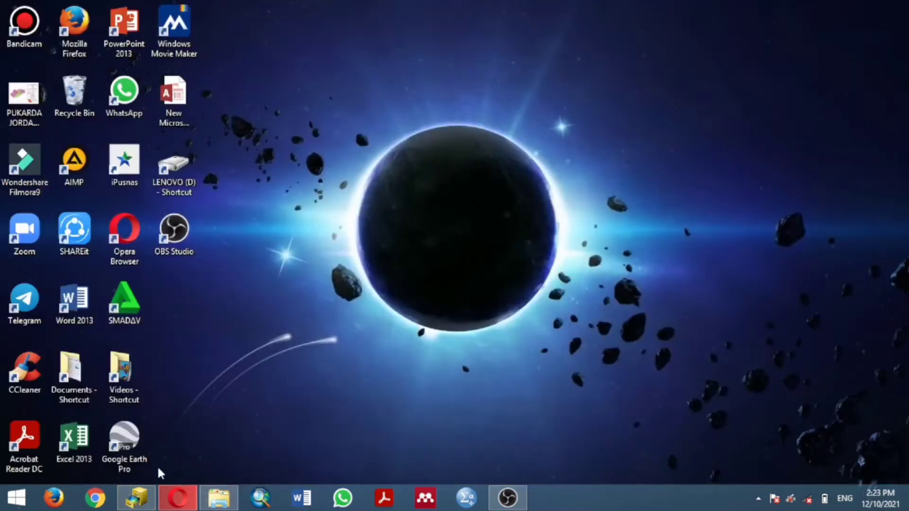
mouse_move(144, 503)
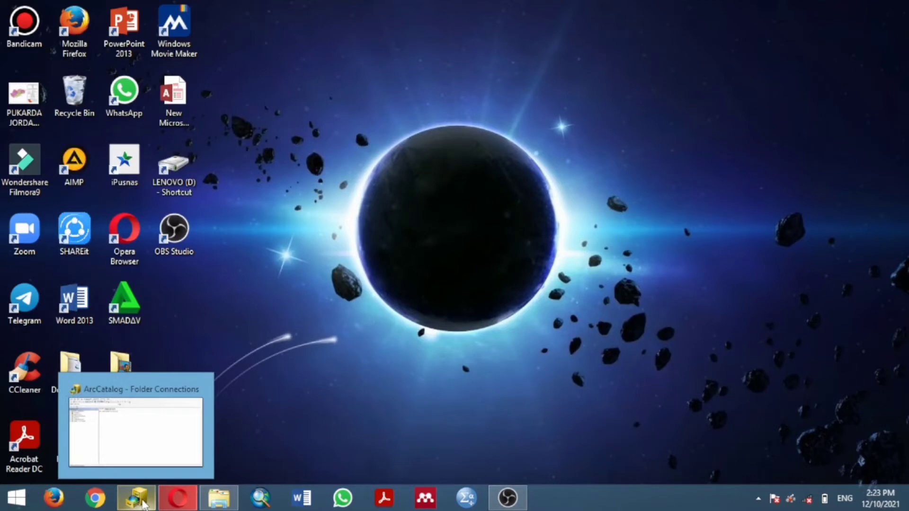
click(143, 503)
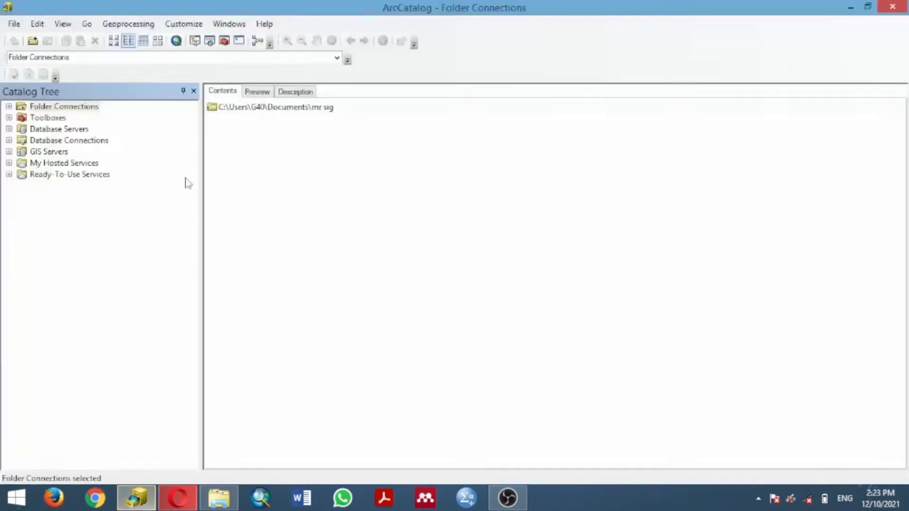
click(91, 108)
right_click(88, 110)
click(130, 115)
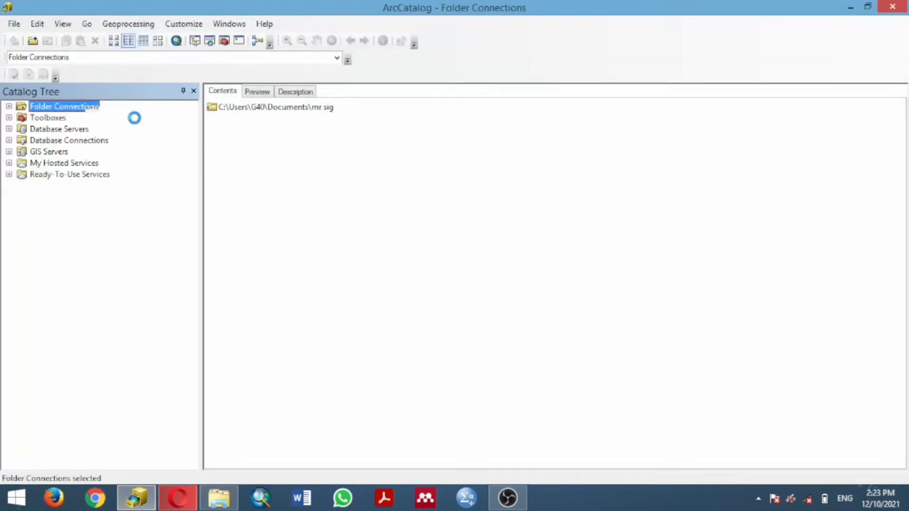
double_click(402, 241)
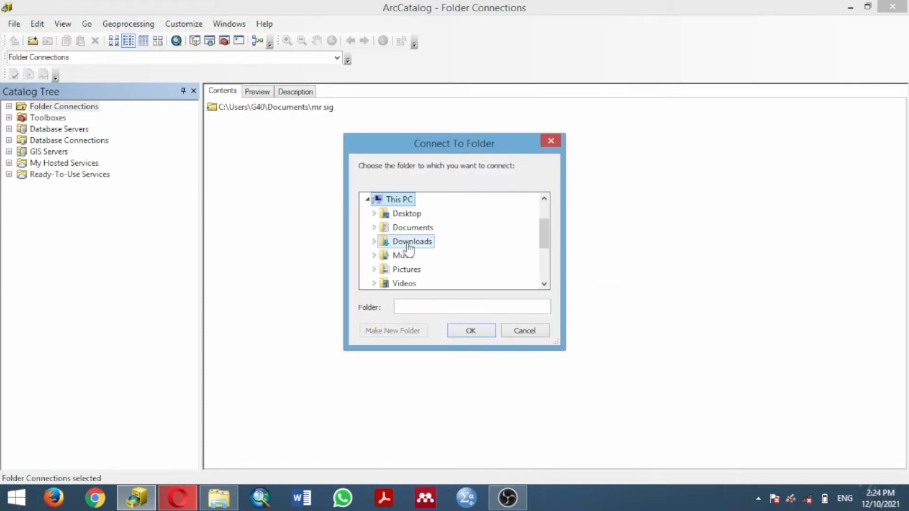
double_click(407, 229)
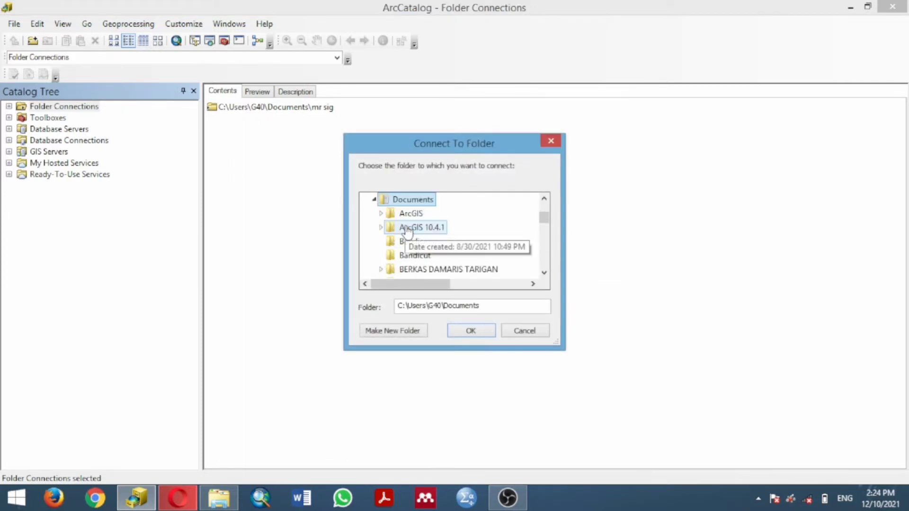
scroll(410, 232, down, 3)
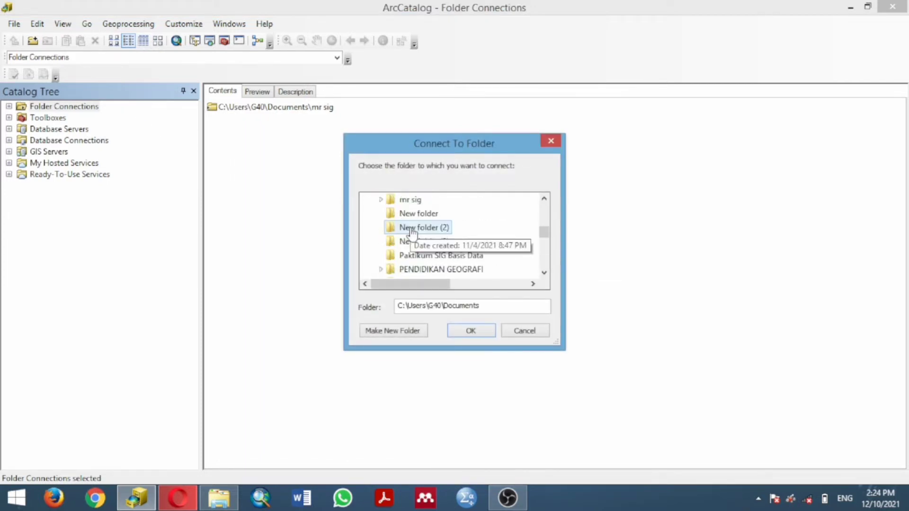
click(438, 256)
click(480, 330)
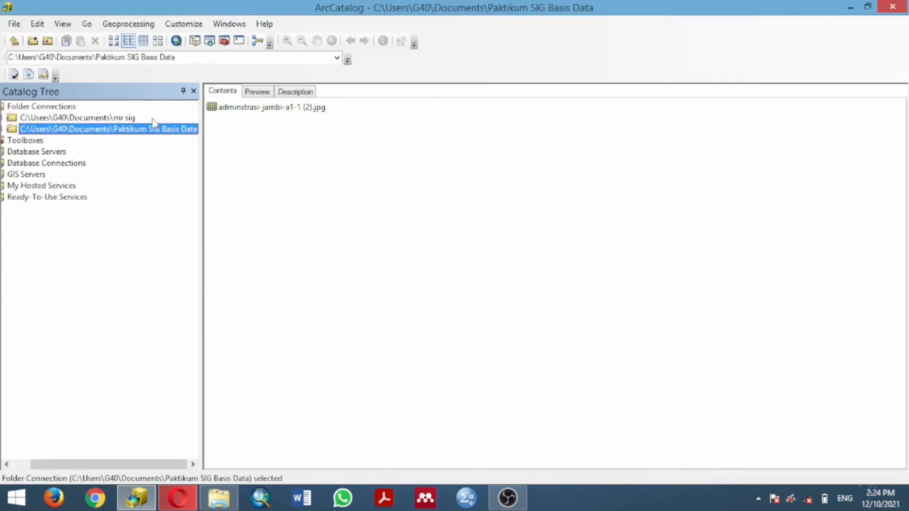
Create a personal geodatabase named Jambi in the Paktikum SIG Basis Data folder connection
right_click(120, 130)
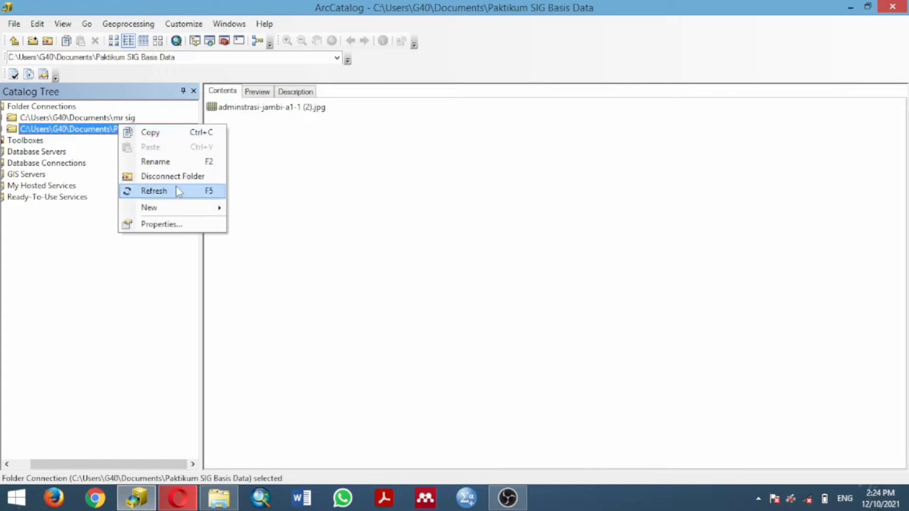
mouse_move(183, 208)
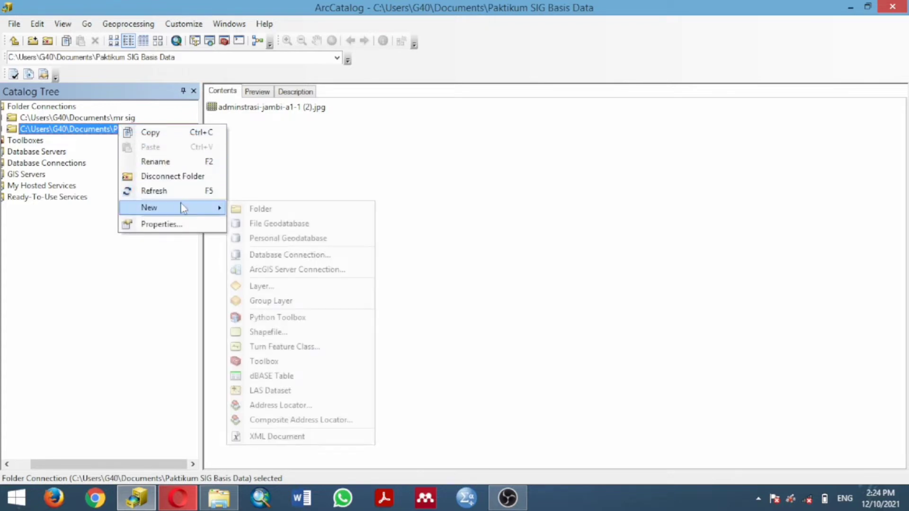
click(289, 239)
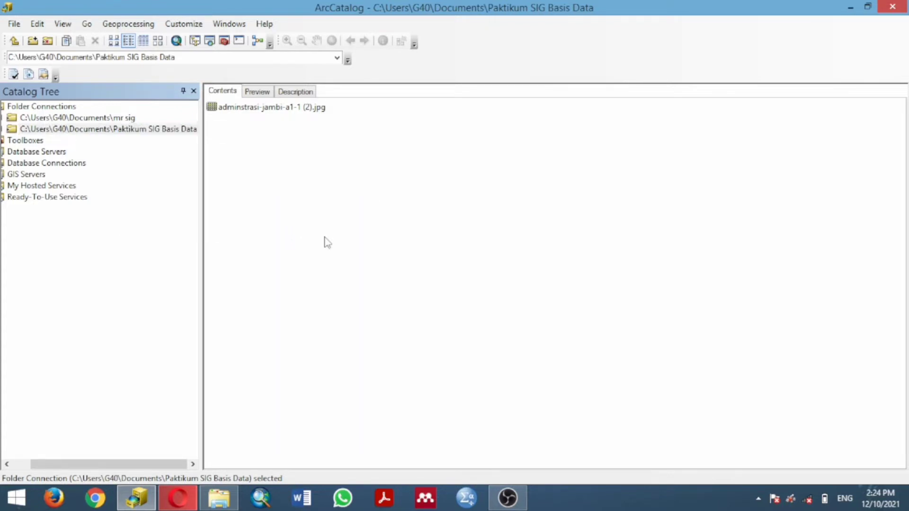
text(Jambi)
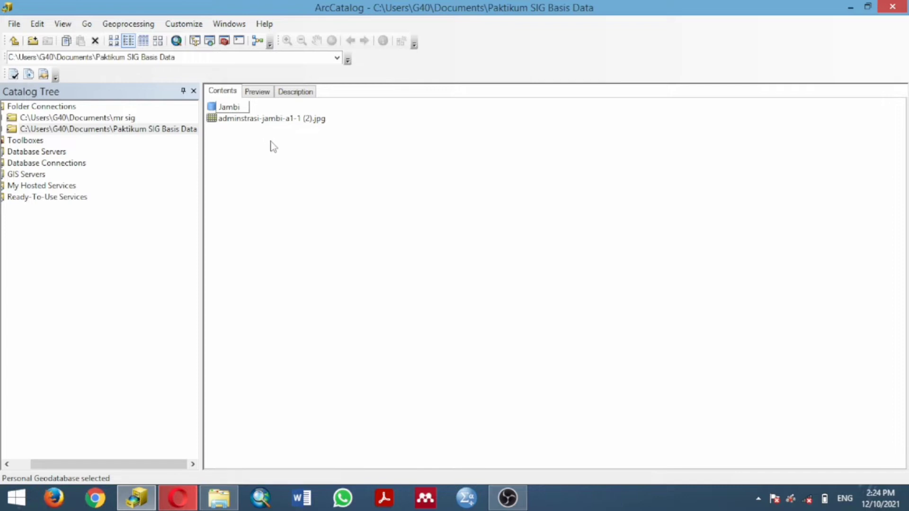
click(270, 140)
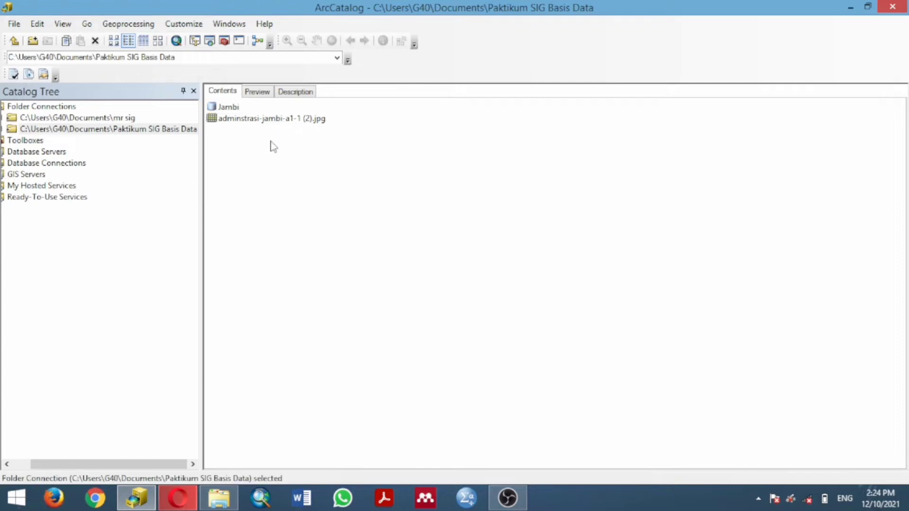
Start a new feature dataset named IG_Dasar in the Jambi geodatabase and proceed to its XY coordinate system
click(227, 107)
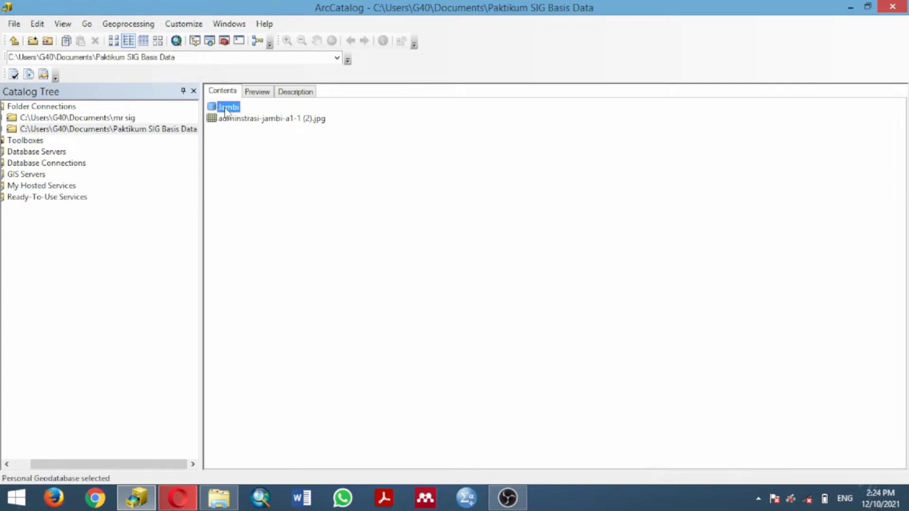
right_click(226, 108)
mouse_move(290, 225)
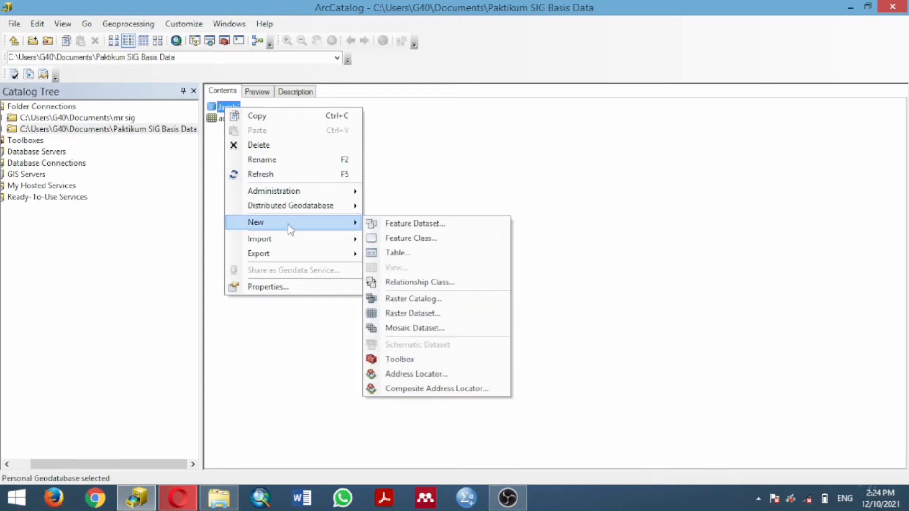
click(398, 223)
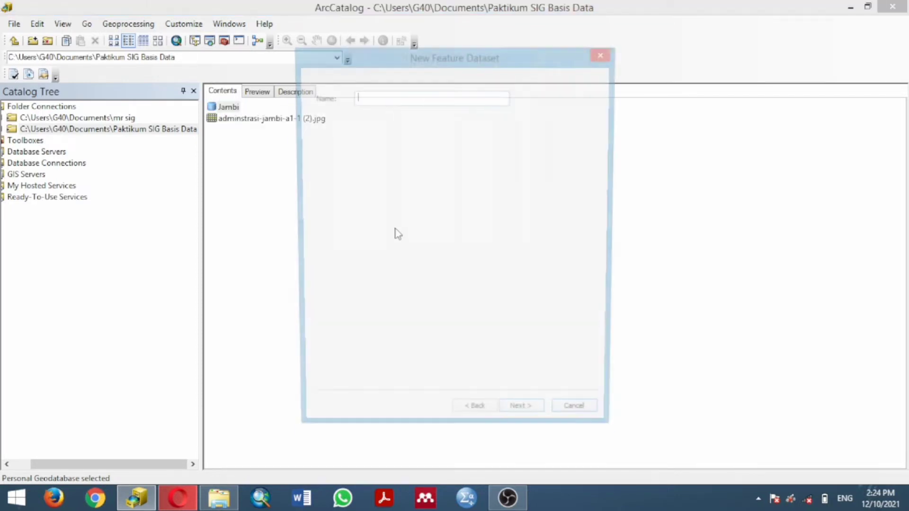
text(IG_Dasar)
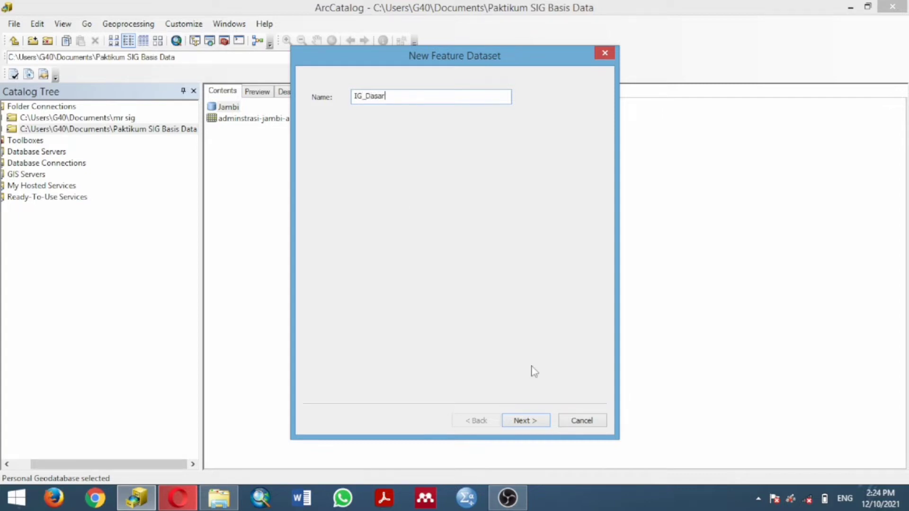
click(523, 420)
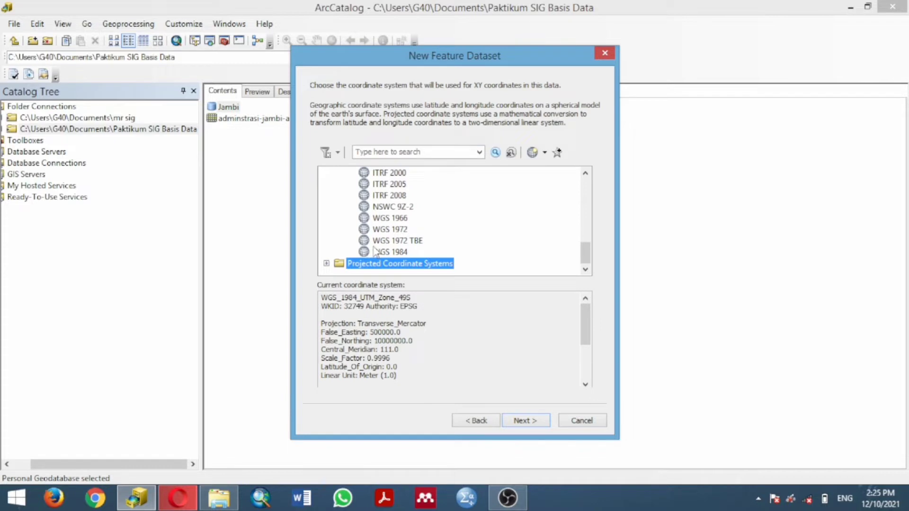
Set the dataset's XY coordinate system to the projected WGS 1984 UTM Zone 49S and proceed to the Z coordinates
scroll(364, 242, up, 10)
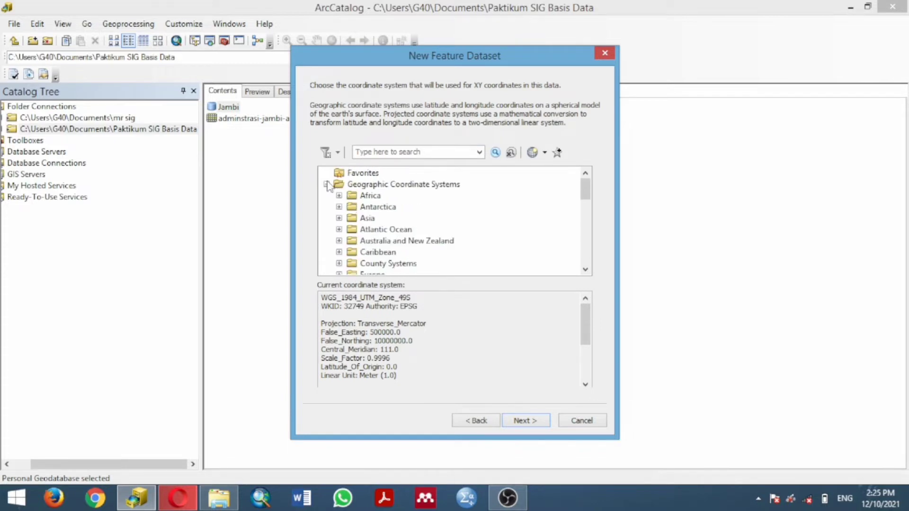
click(327, 184)
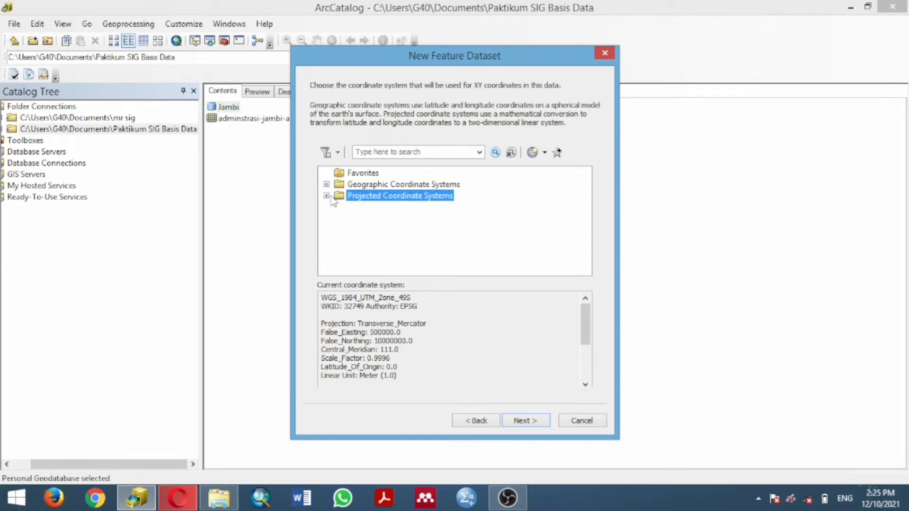
click(326, 196)
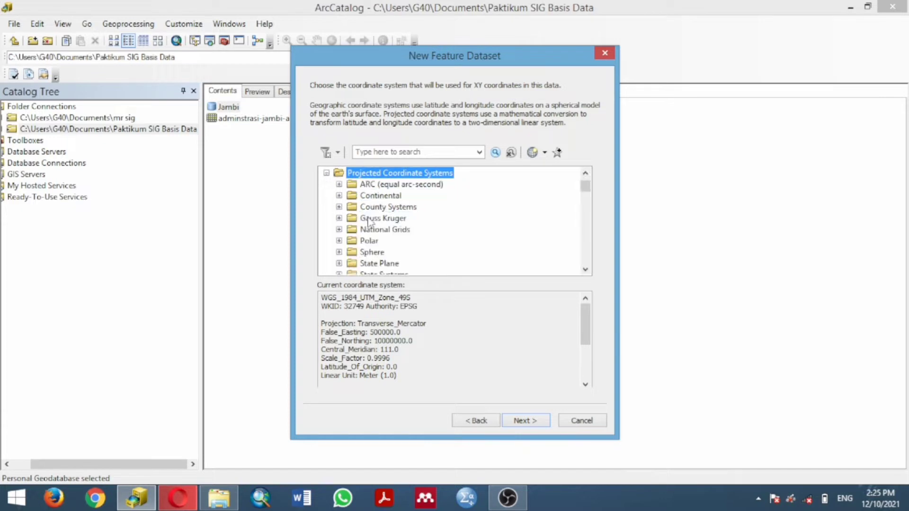
scroll(370, 223, down, 4)
scroll(372, 223, up, 2)
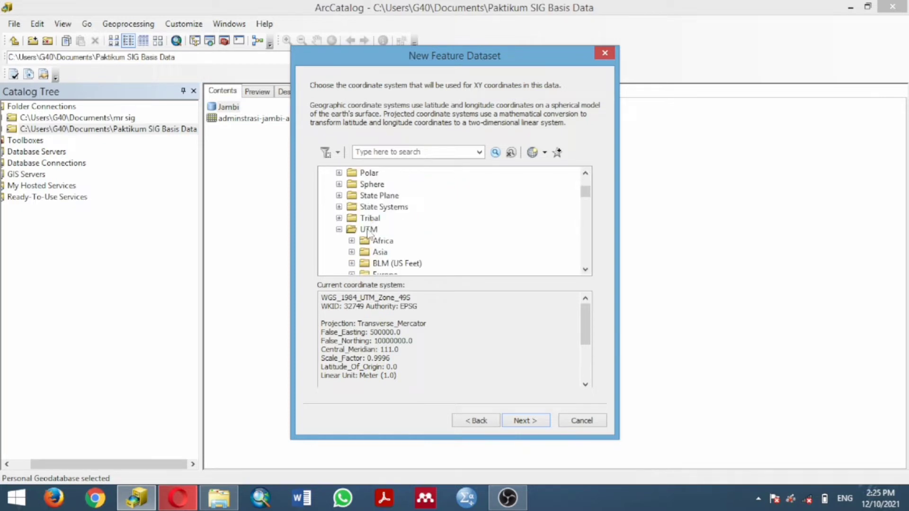
click(369, 230)
click(339, 230)
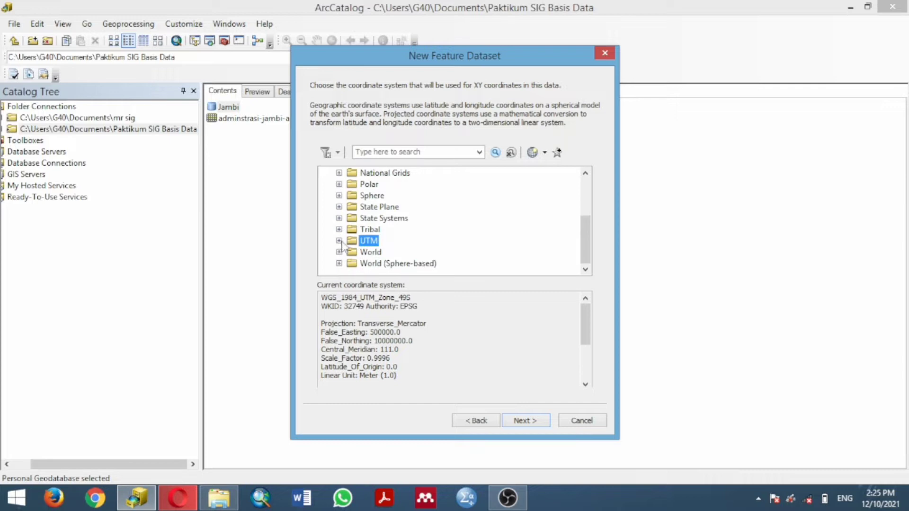
click(339, 240)
scroll(371, 249, down, 4)
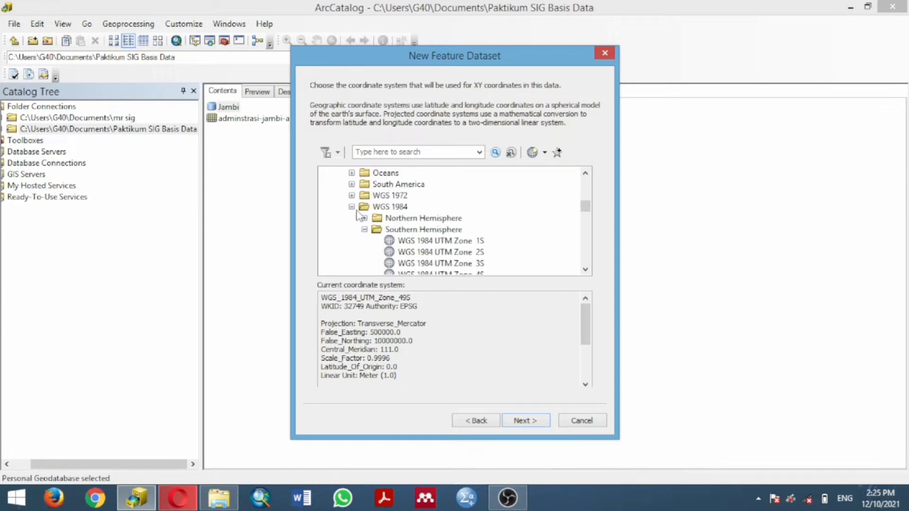
scroll(372, 227, down, 4)
scroll(456, 255, down, 12)
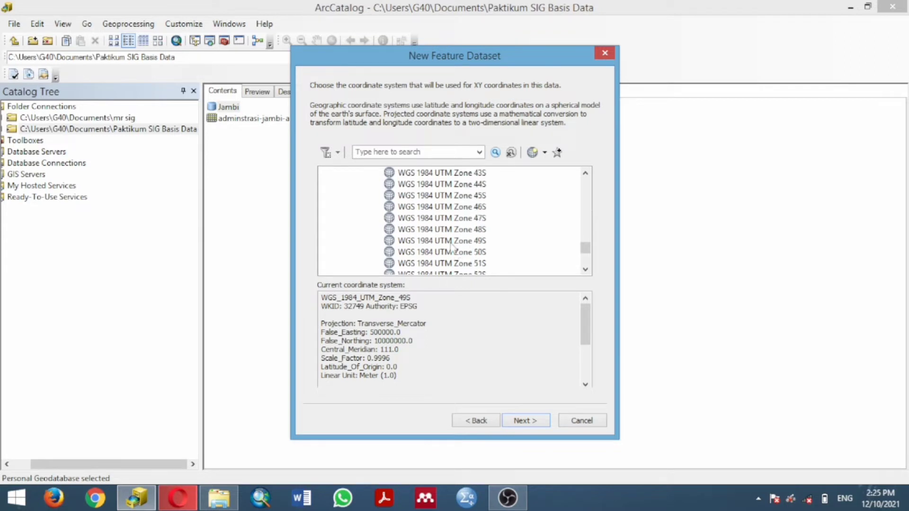
click(453, 241)
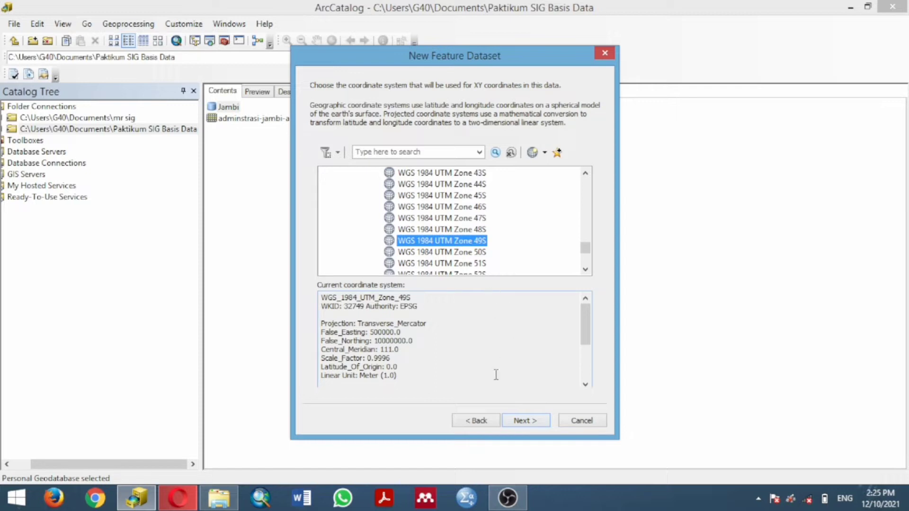
click(511, 424)
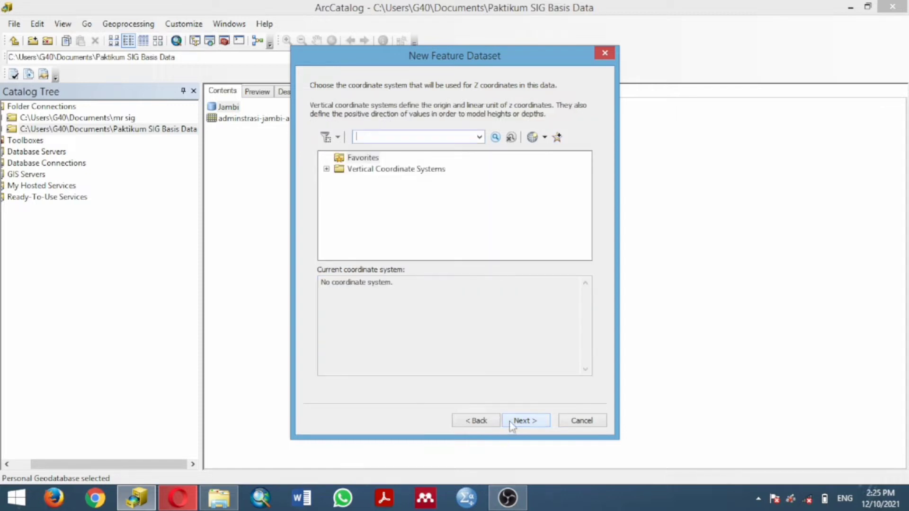
Set the IG_Dasar dataset's Z coordinate system to WGS 1984 under World and create the dataset with the default tolerances
click(326, 170)
scroll(361, 216, down, 1)
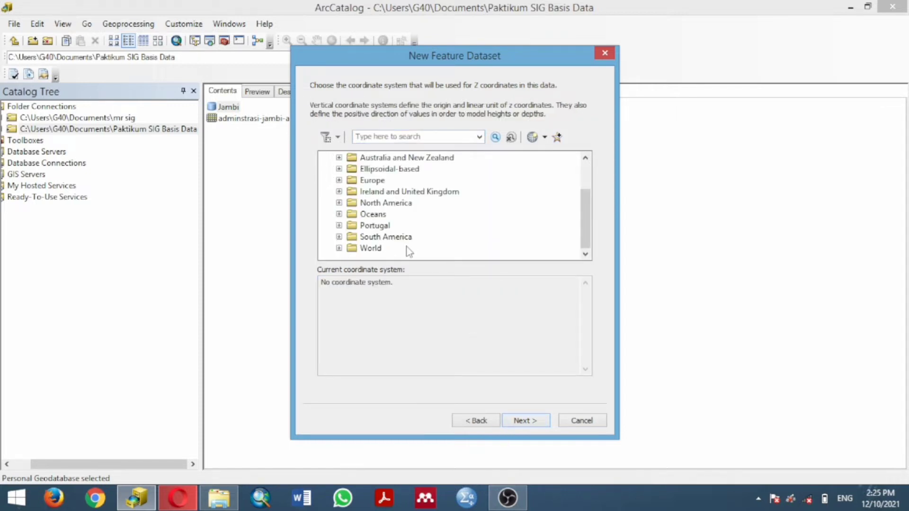
click(339, 248)
scroll(381, 243, down, 1)
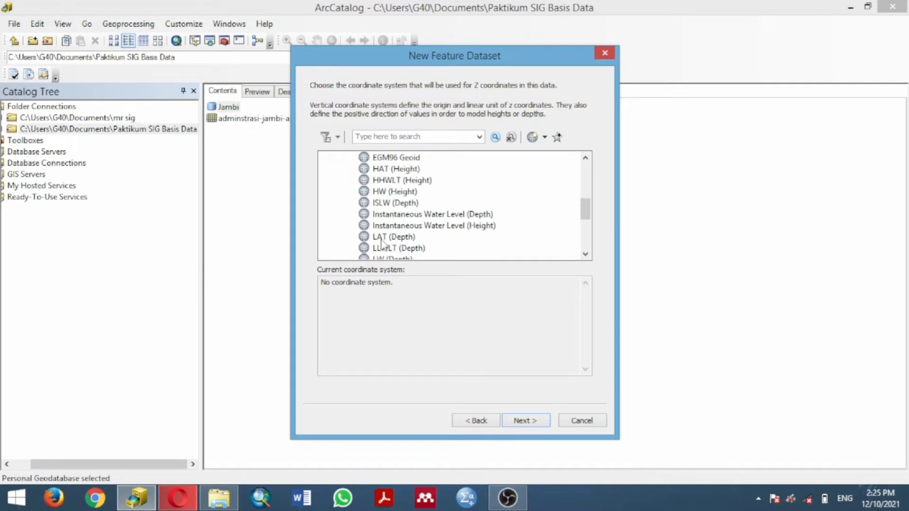
scroll(381, 244, down, 4)
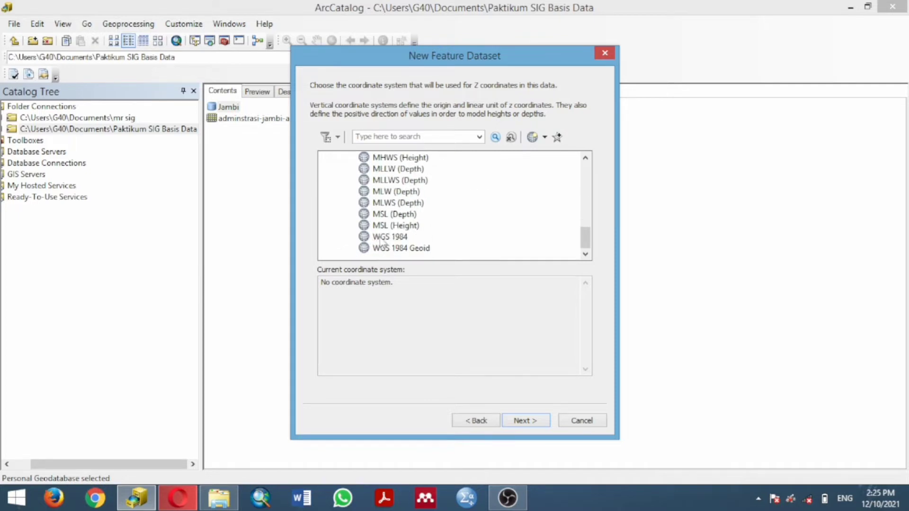
click(387, 237)
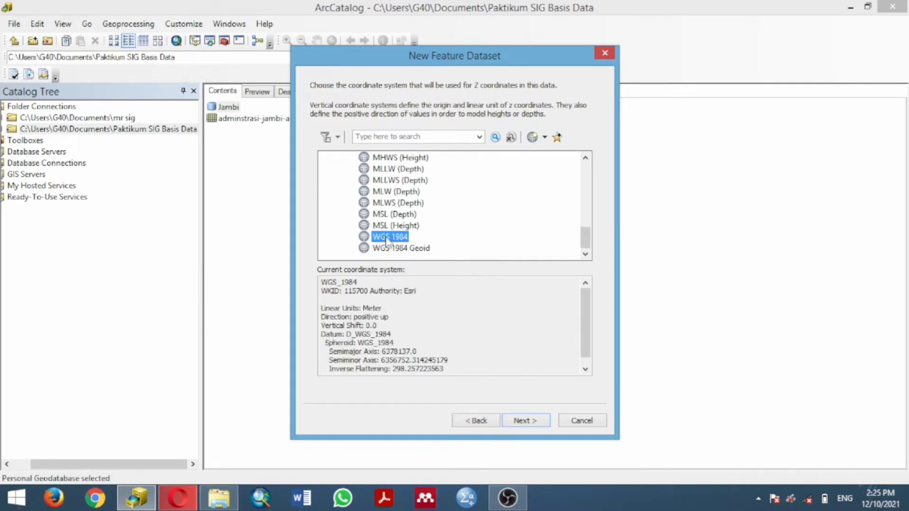
click(519, 422)
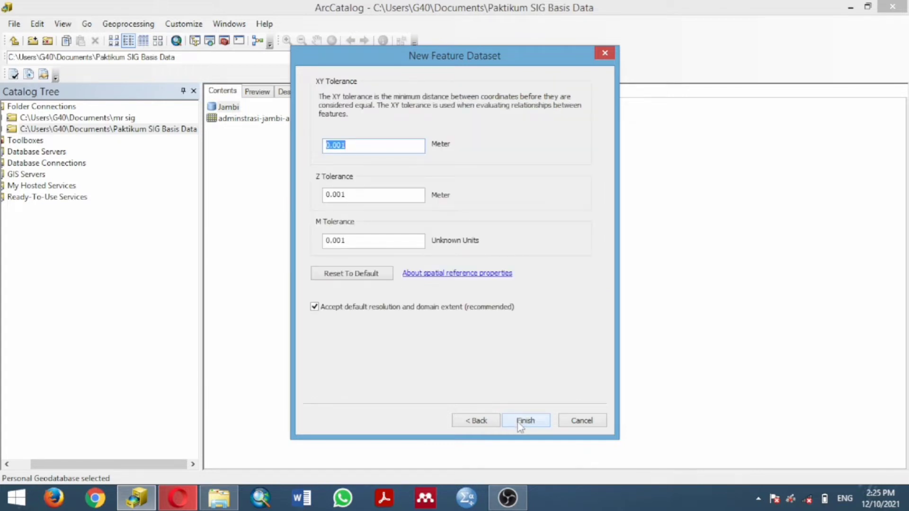
click(520, 422)
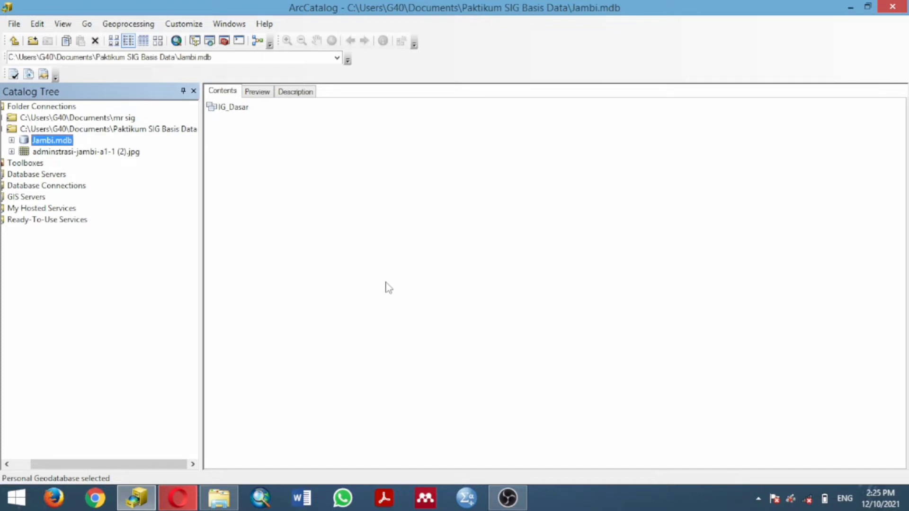
Start a feature dataset named IG_Tematik in the Jambi geodatabase, using WGS 1984 UTM Zone 49S for XY, and proceed to the Z coordinates
right_click(54, 142)
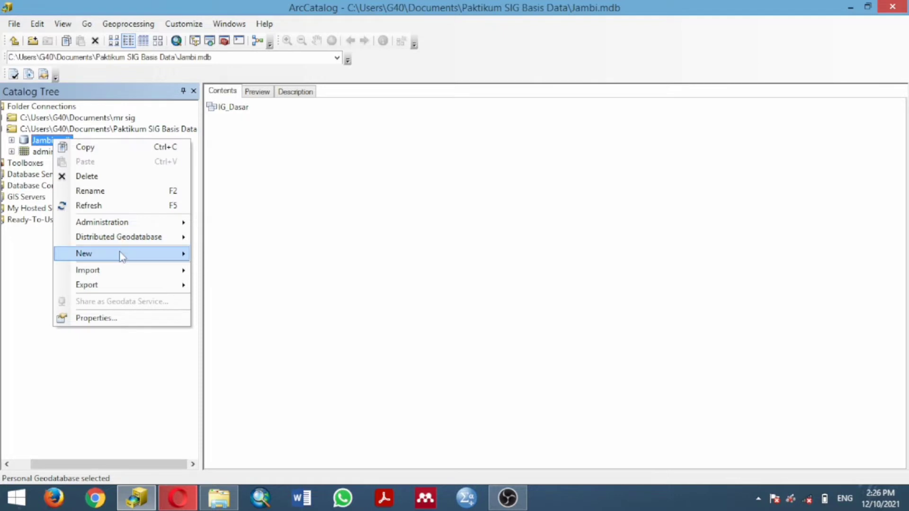
mouse_move(121, 255)
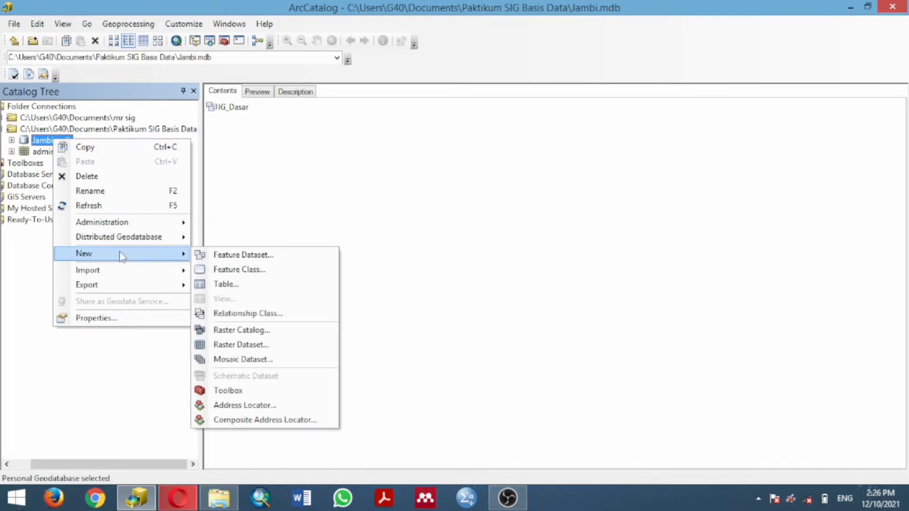
click(238, 258)
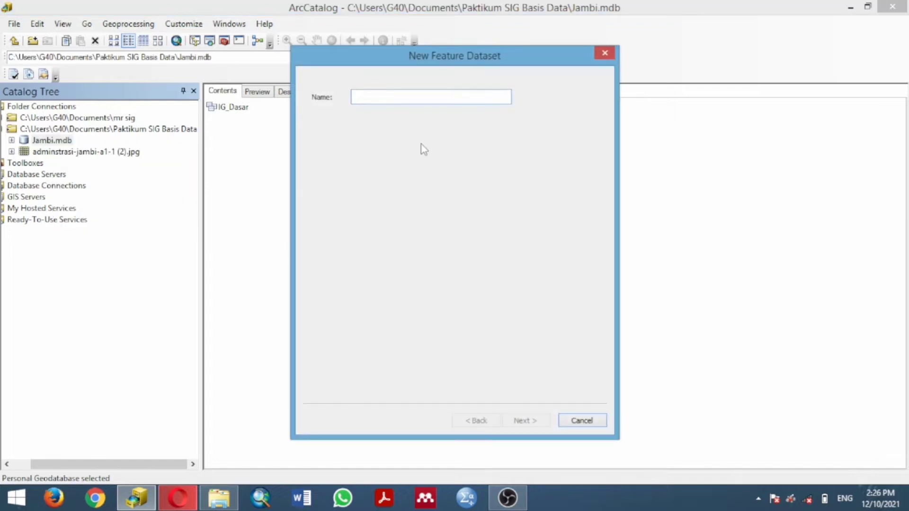
text(IG_Tematik)
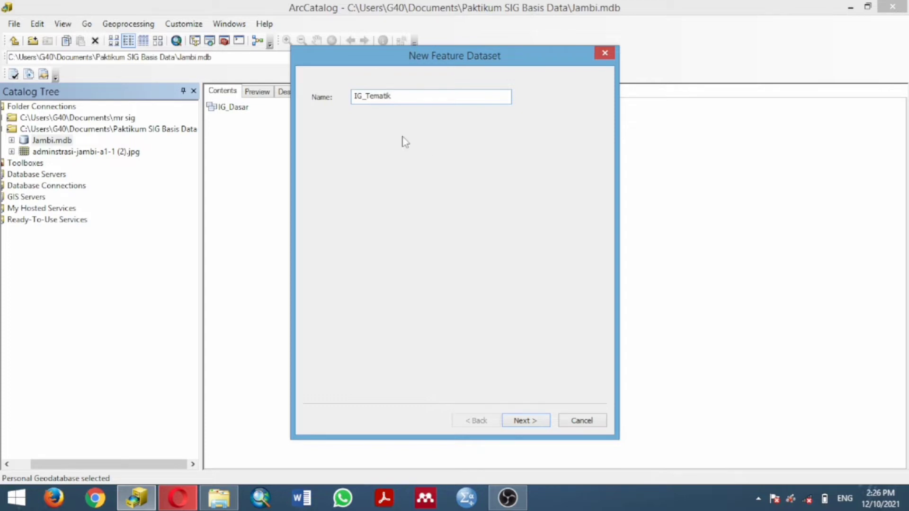
click(517, 420)
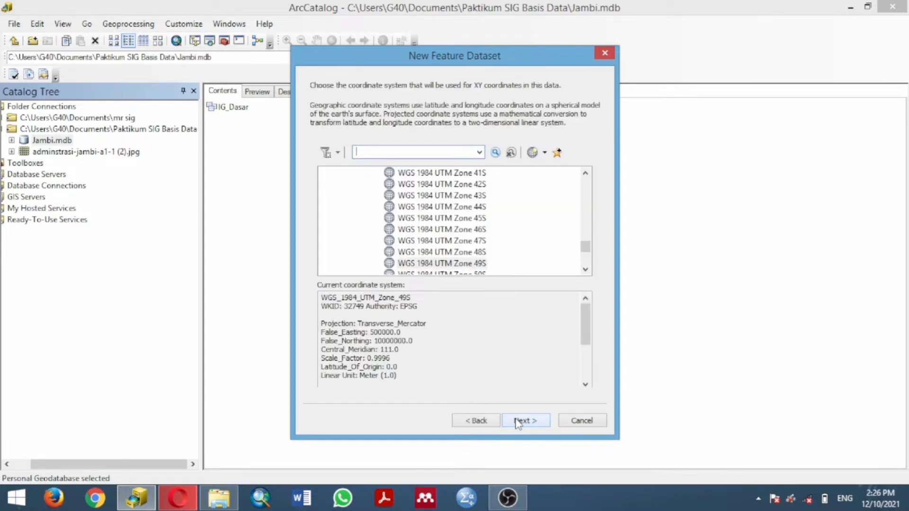
click(467, 264)
click(529, 426)
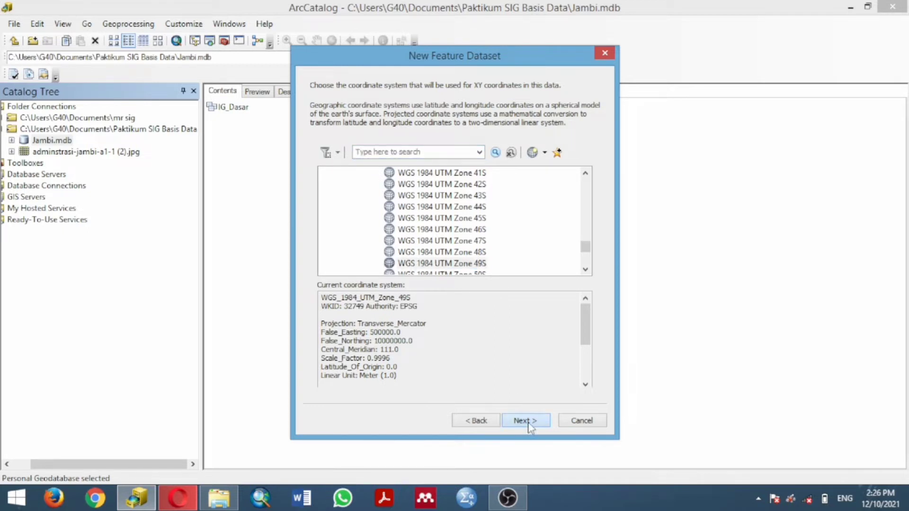
Set the IG_Tematik dataset's Z coordinate system to WGS 1984 under World and finish creating it with the default tolerances
click(326, 170)
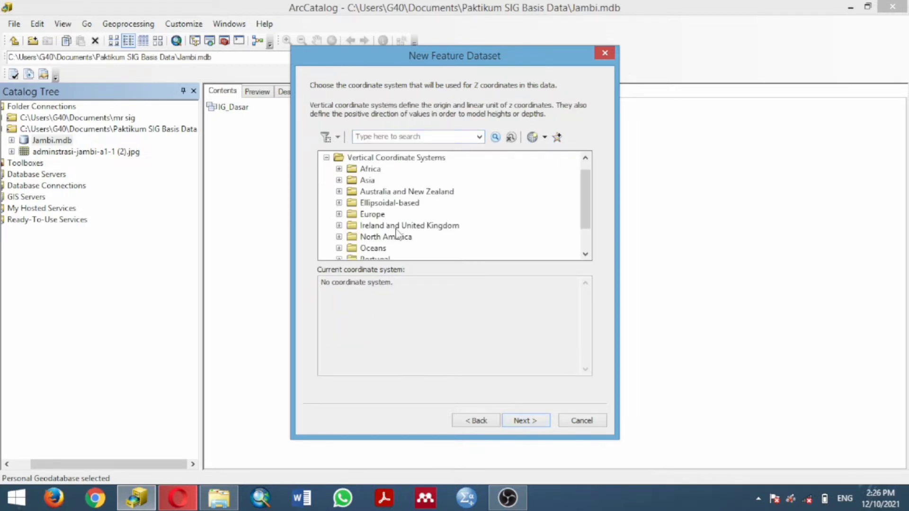
scroll(396, 234, down, 1)
click(339, 248)
scroll(440, 251, down, 1)
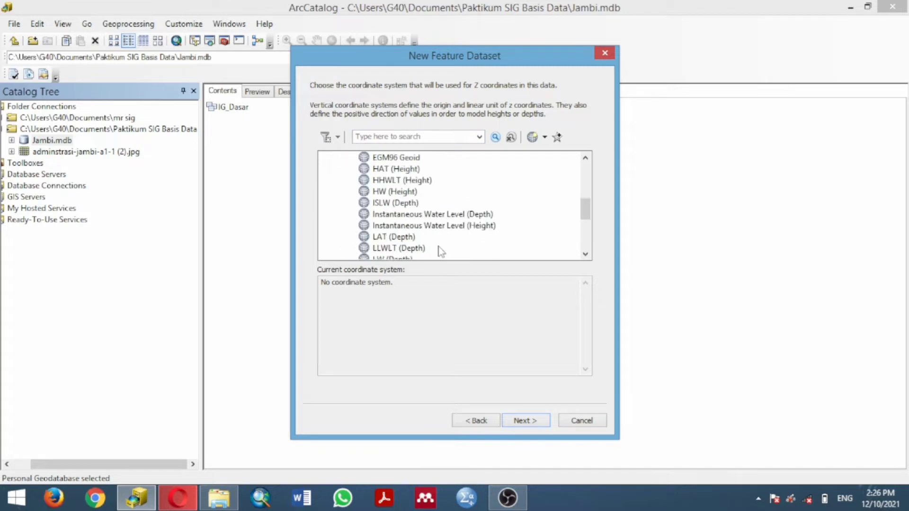
scroll(440, 251, down, 4)
click(397, 238)
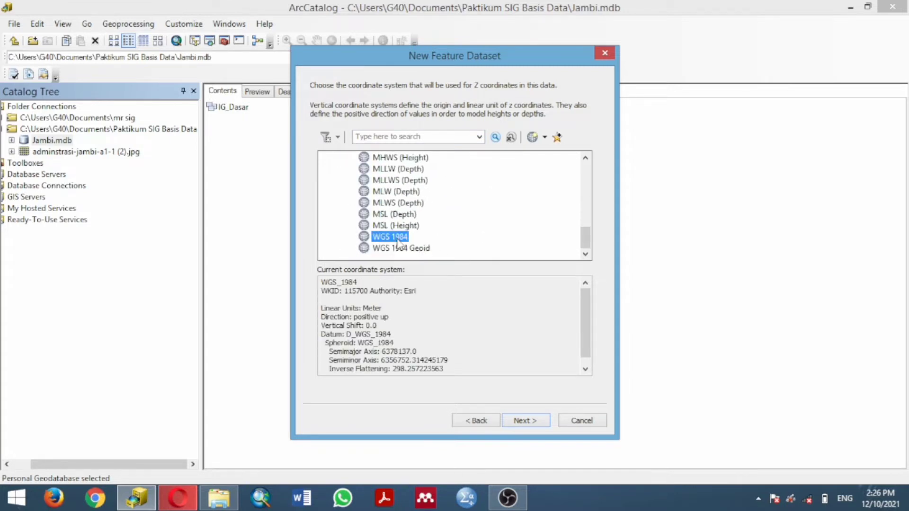
click(530, 422)
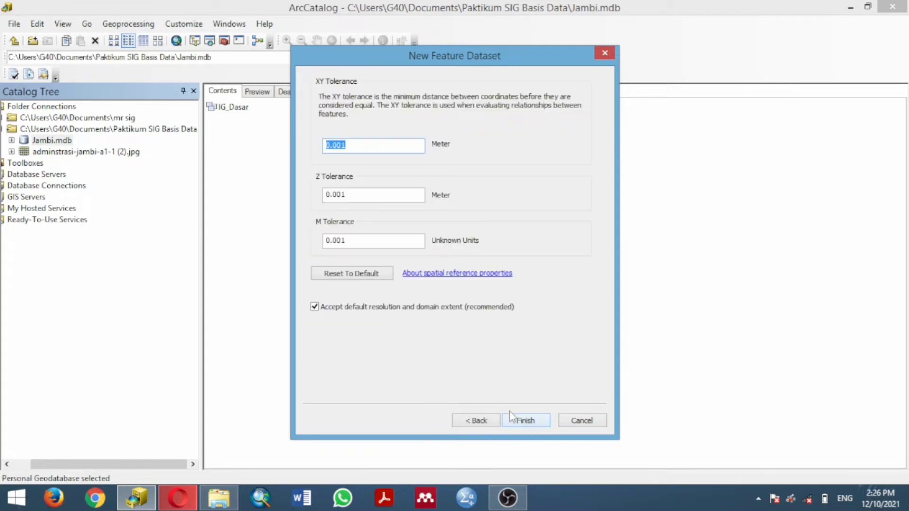
click(524, 420)
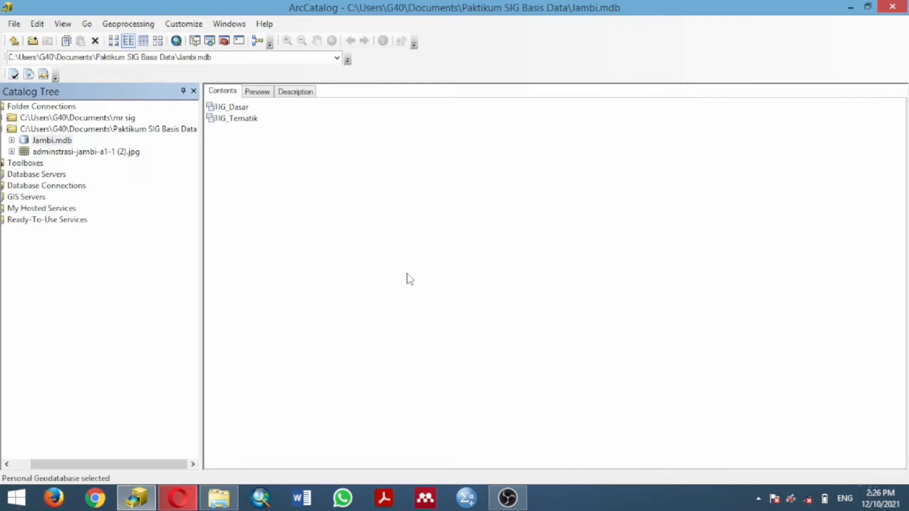
Start a polygon feature class in IG_Dasar named peta_batas_adm with the alias Peta Aministrasi, and proceed to its field definitions
right_click(231, 106)
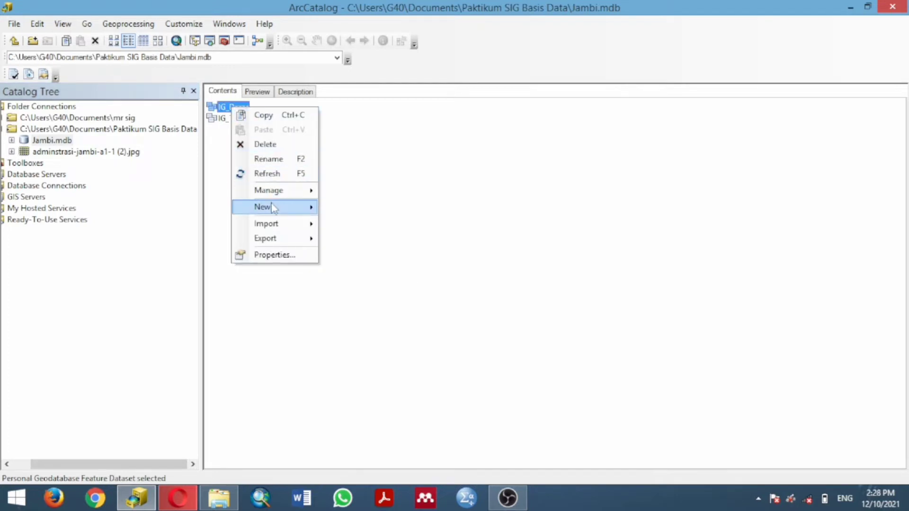
mouse_move(273, 208)
click(356, 209)
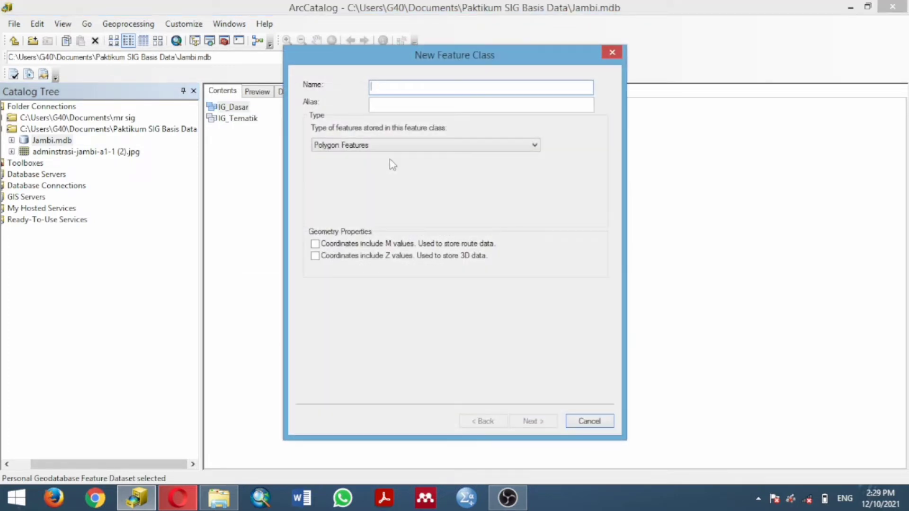
text(peta_batas_adm)
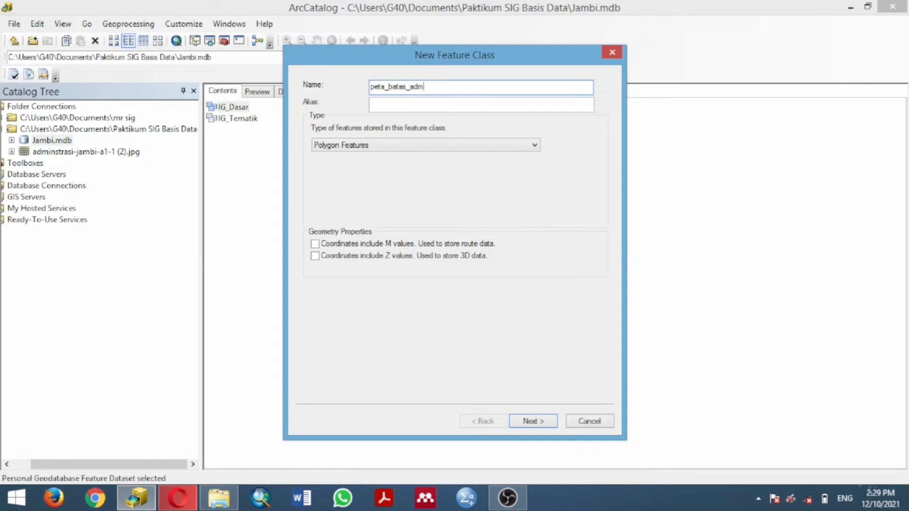
click(464, 103)
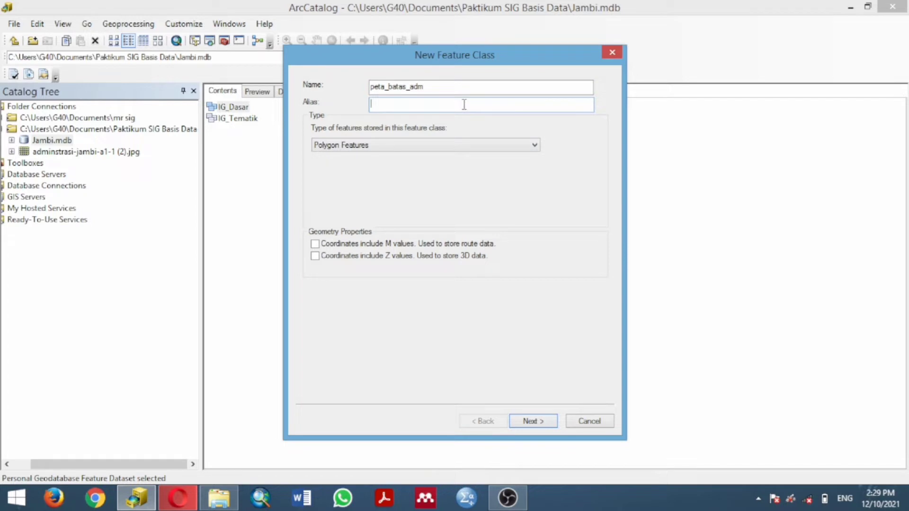
text(Peta Aministrasi)
click(530, 420)
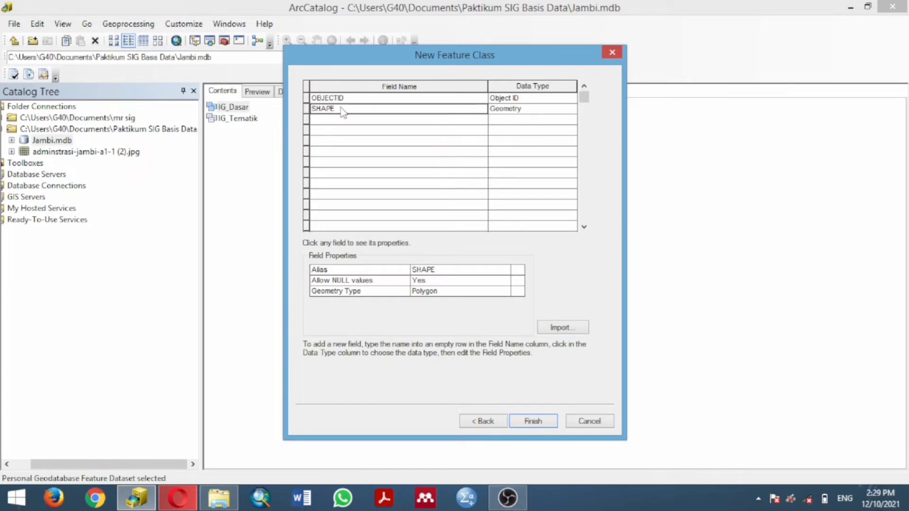
Add a Kabupaten field of data type Text to peta_batas_adm and finish creating the feature class
click(335, 121)
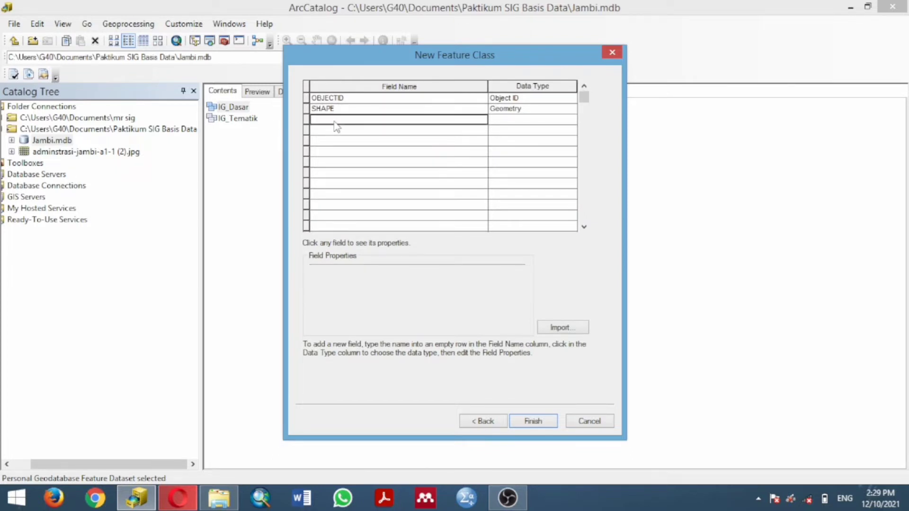
text(Kabupaten)
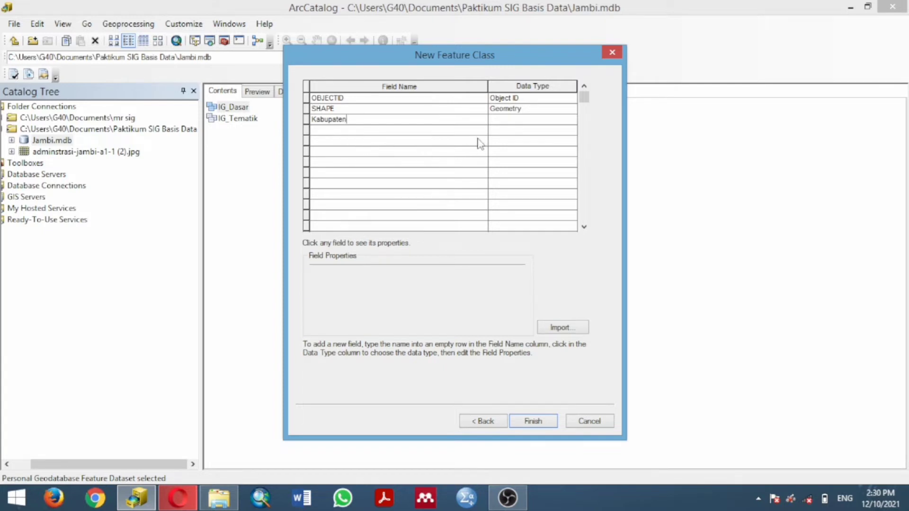
click(547, 120)
click(513, 121)
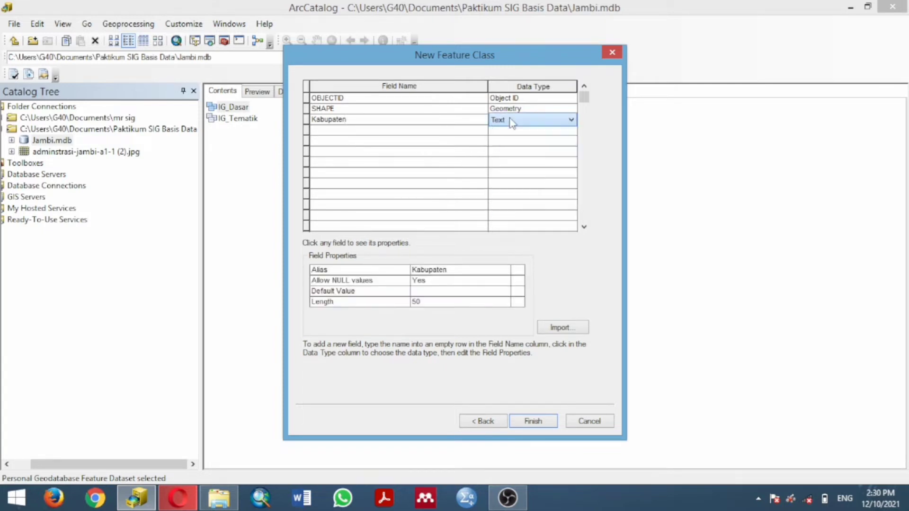
click(523, 422)
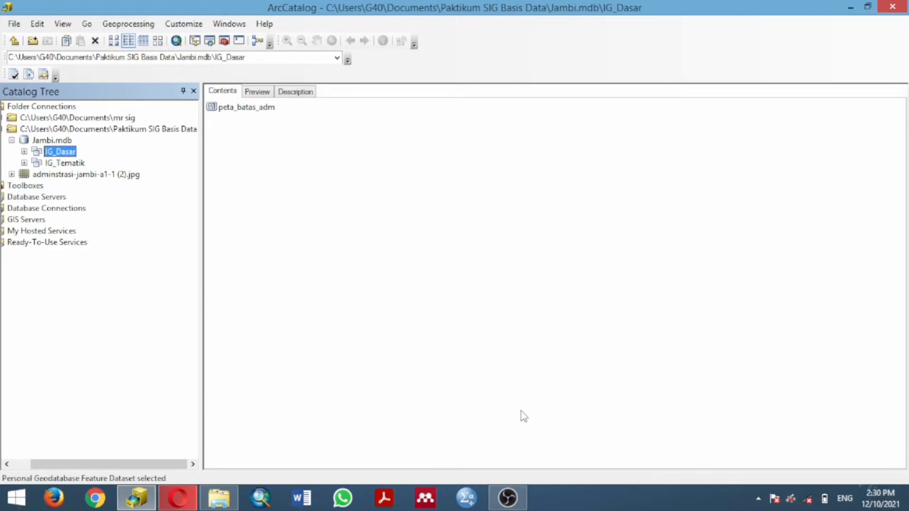
Start a point feature class in IG_Dasar named peta_ibukota_adm with the alias Nama Kabupaten, and proceed to its field definitions
right_click(73, 154)
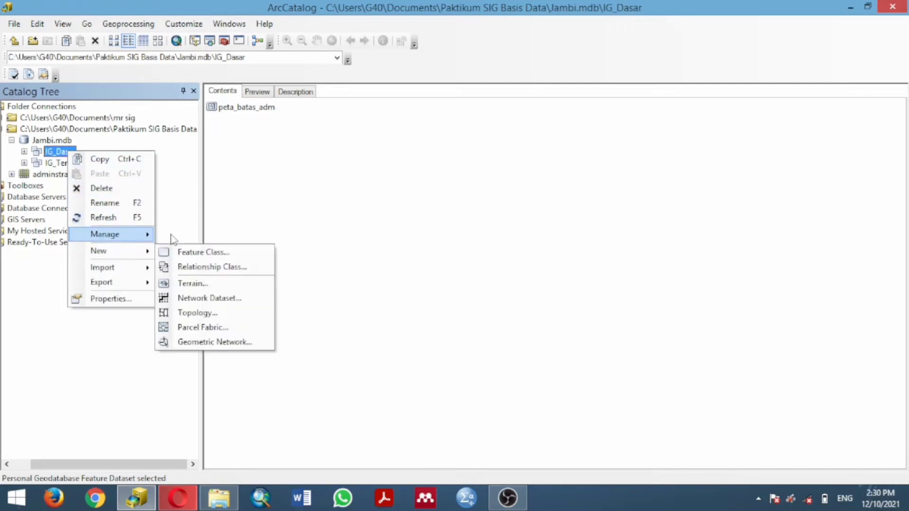
mouse_move(142, 234)
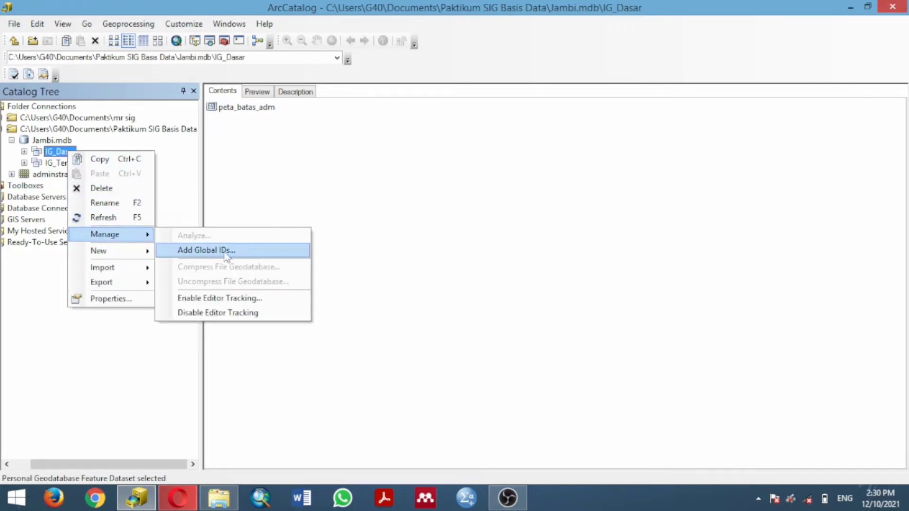
mouse_move(118, 252)
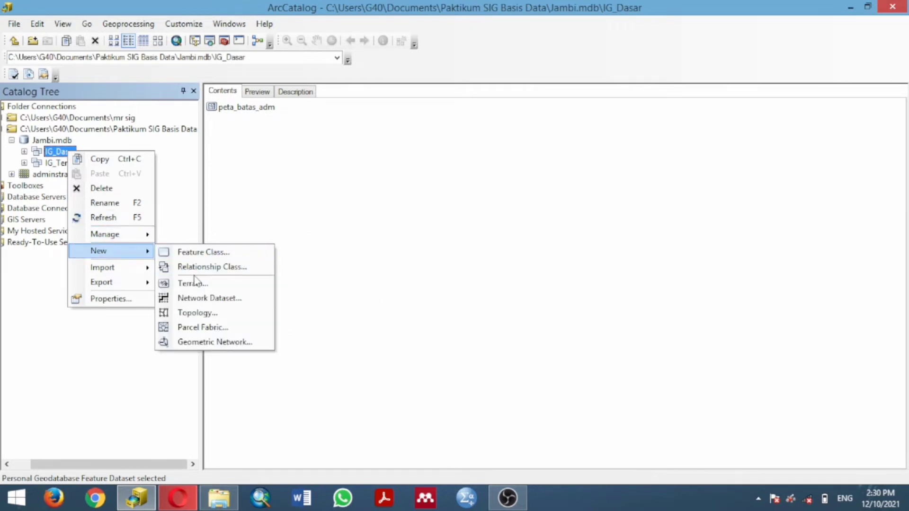
click(192, 252)
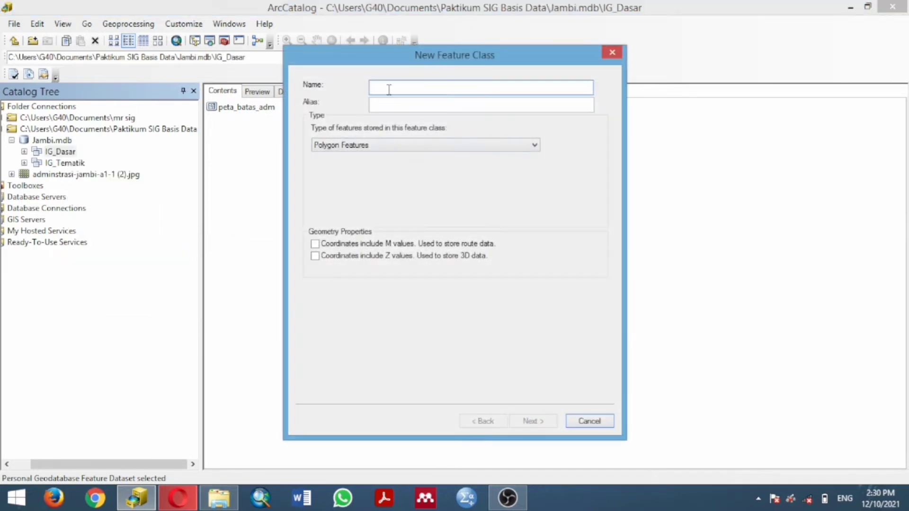
text(peta)
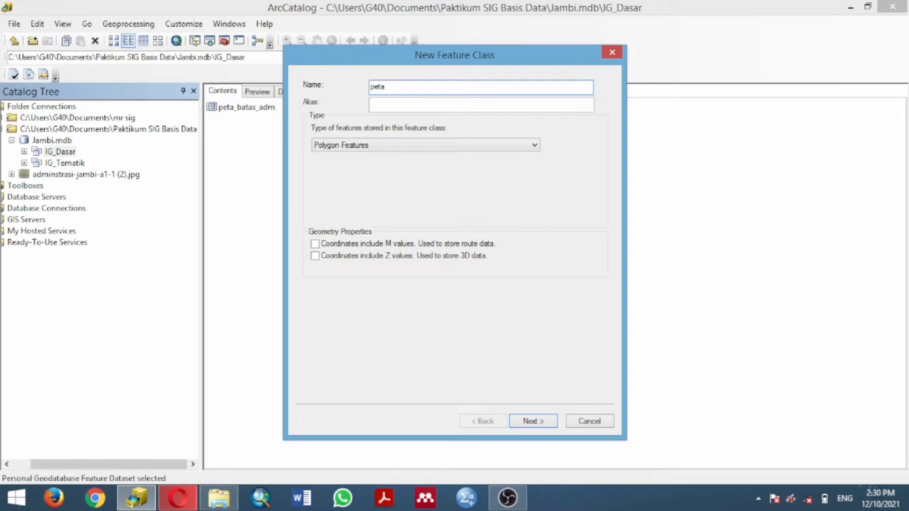
text(_ibukota_adm)
click(387, 102)
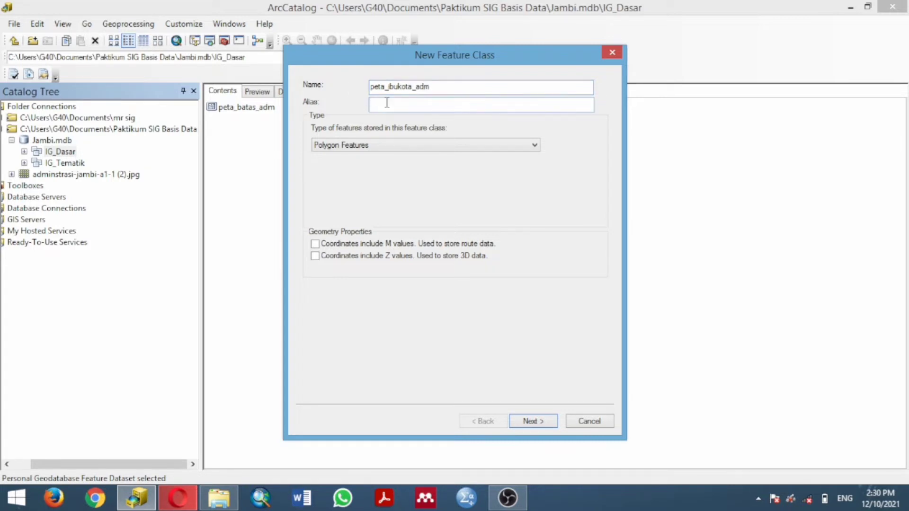
text(Nama Kabupaten)
click(480, 149)
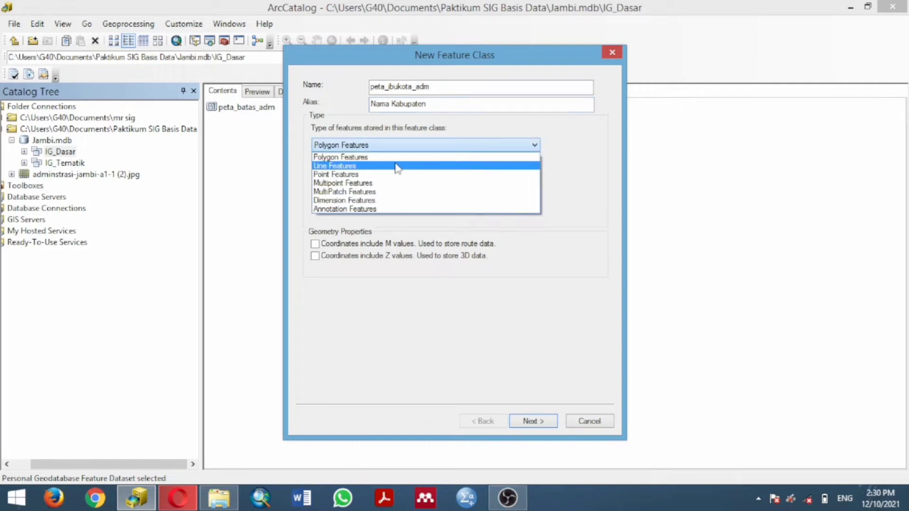
click(358, 176)
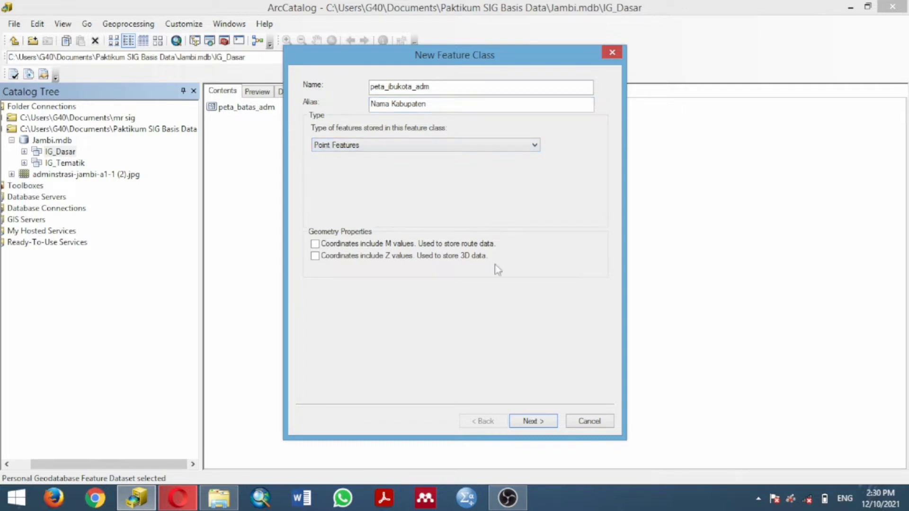
click(541, 426)
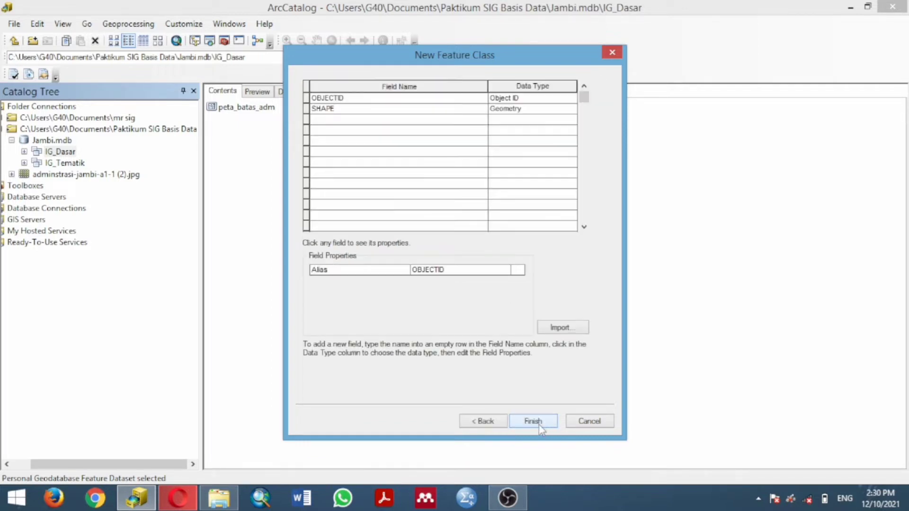
Add a Kabupaten field of data type Text to peta_ibukota_adm and finish creating the feature class
click(394, 120)
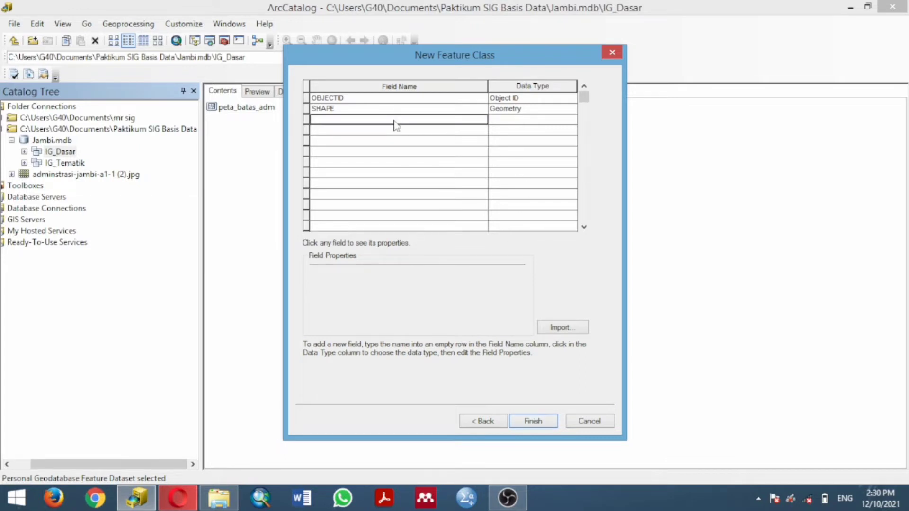
text(Ka)
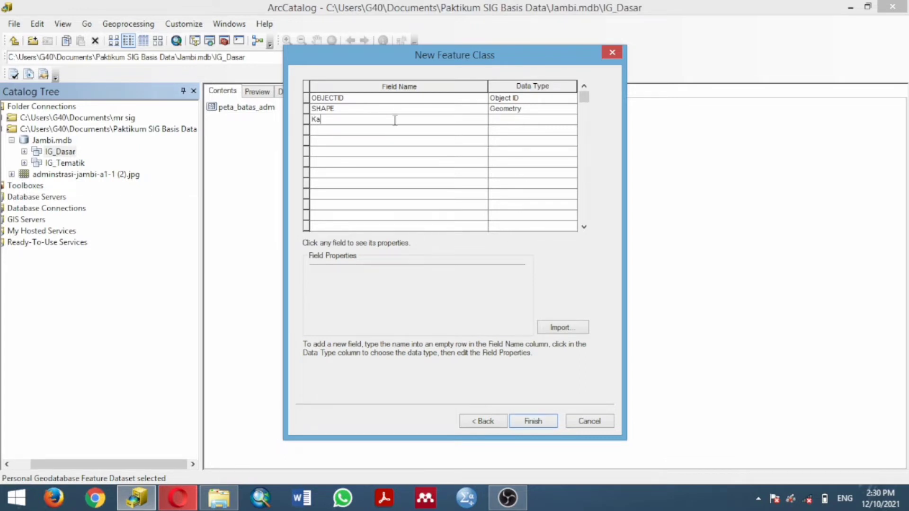
text(bupaten)
click(518, 120)
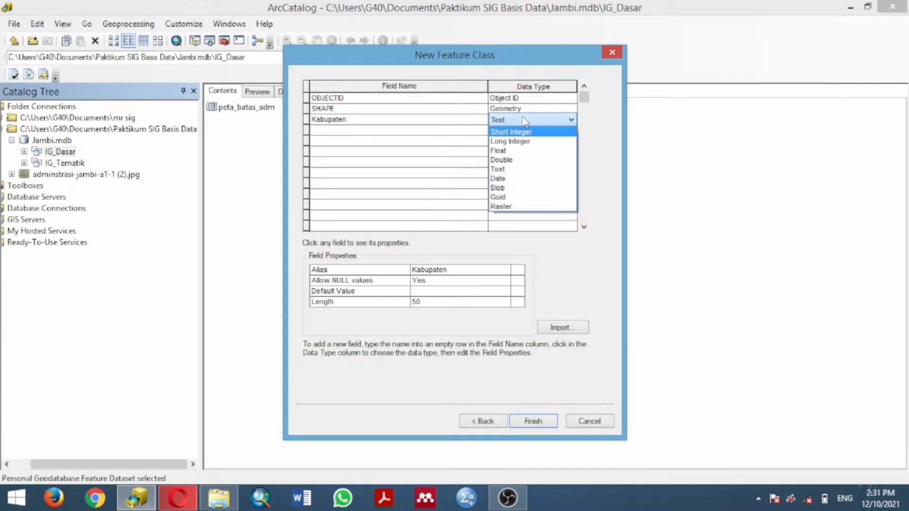
click(519, 169)
click(531, 423)
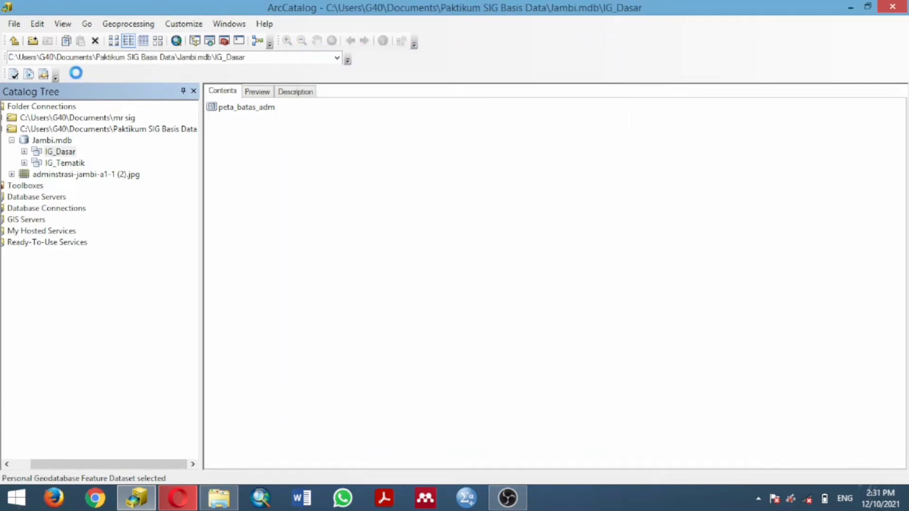
Start a line feature class in IG_Dasar named peta_jalan with the alias Jalan, and proceed to its field definitions
right_click(62, 152)
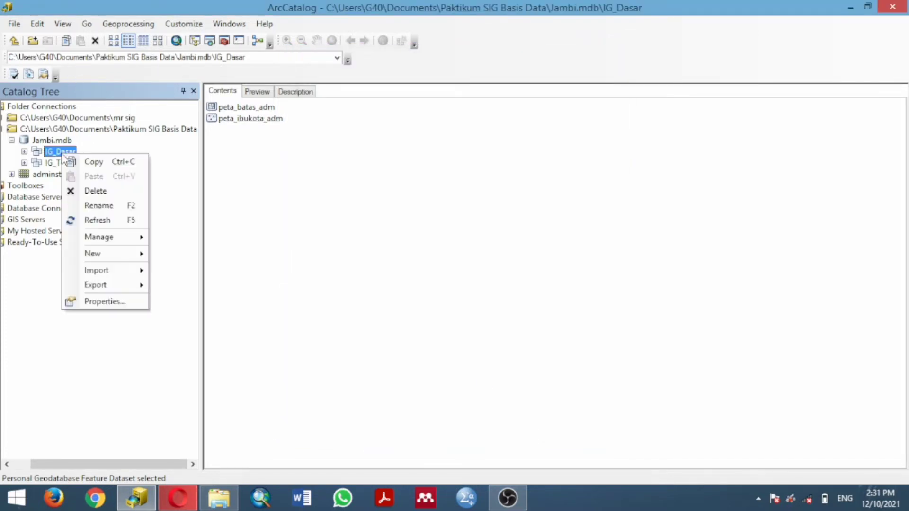
mouse_move(115, 252)
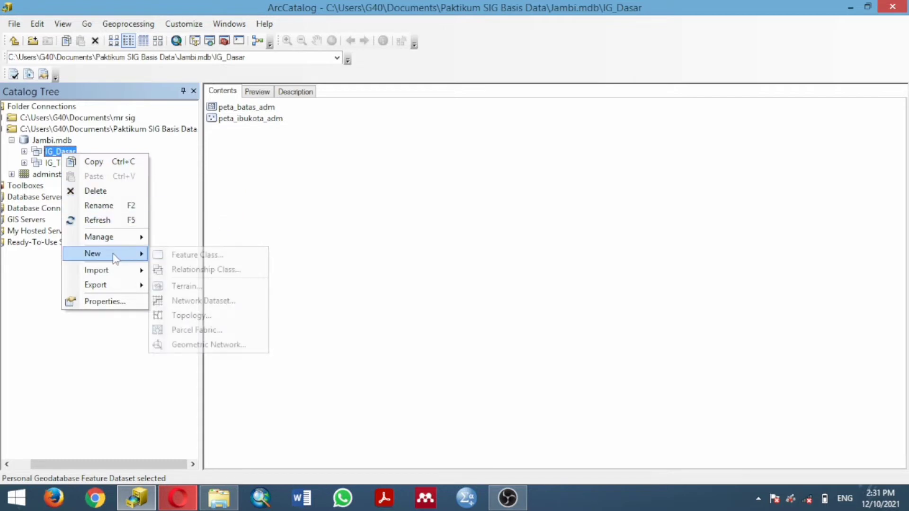
click(174, 260)
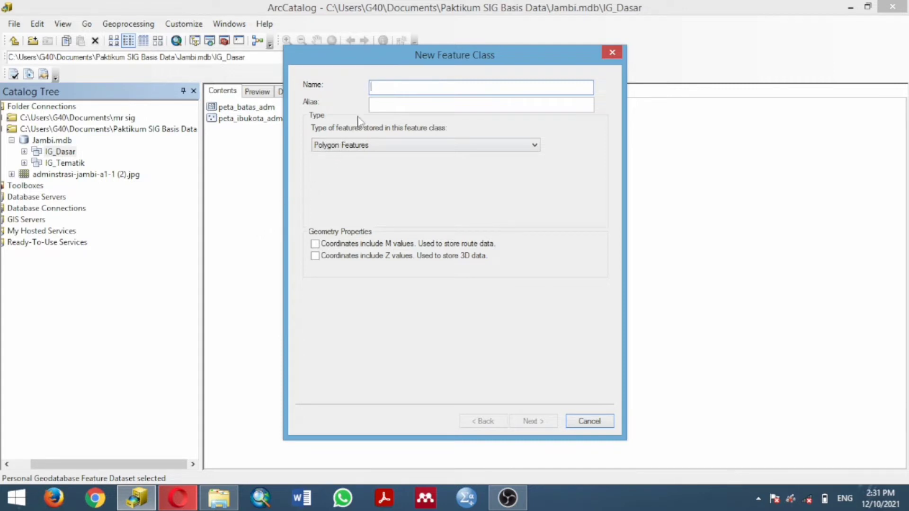
text(peta_)
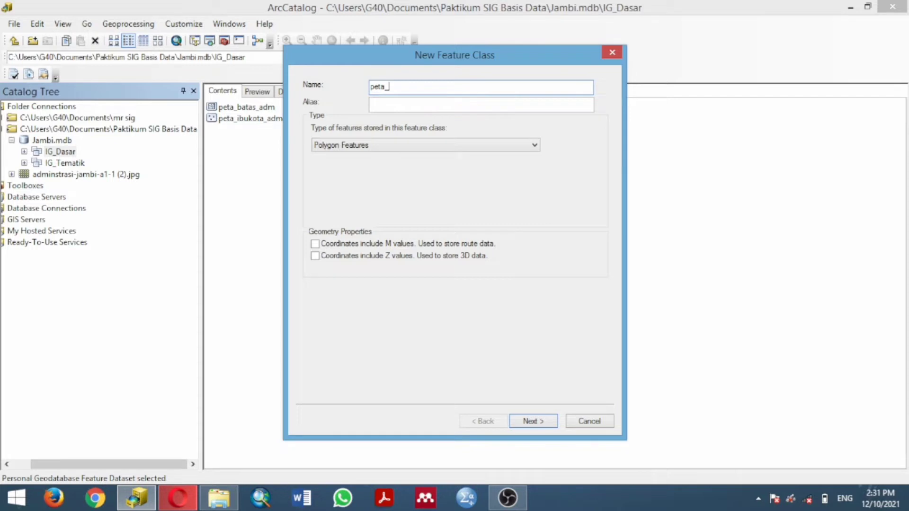
text(jln)
key(BackSpace)
text(ala)
text(Jalan)
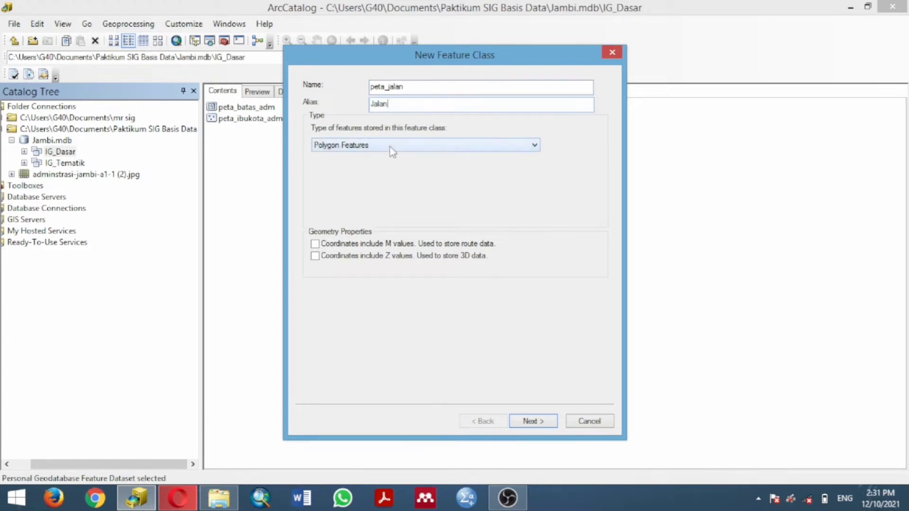
click(417, 145)
click(364, 164)
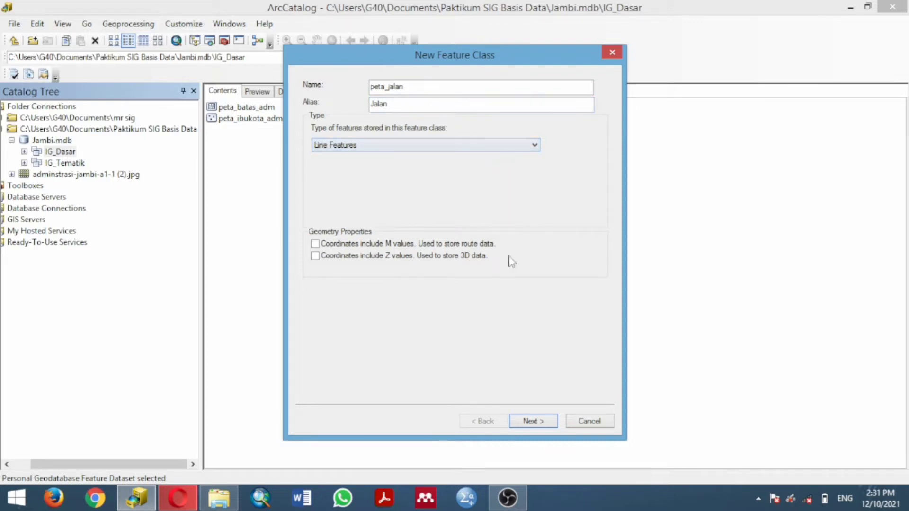
click(534, 421)
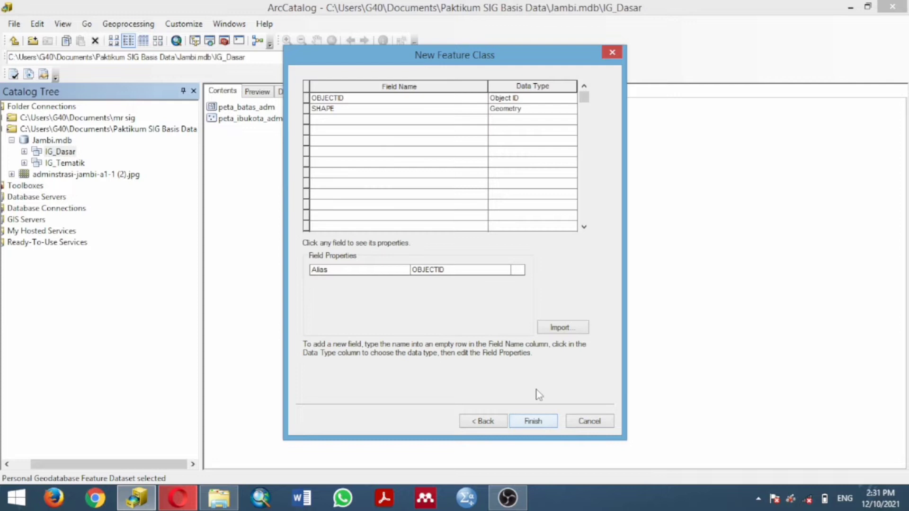
Add a Kelas_Jalan field of data type Text to the peta_jalan feature class
click(382, 121)
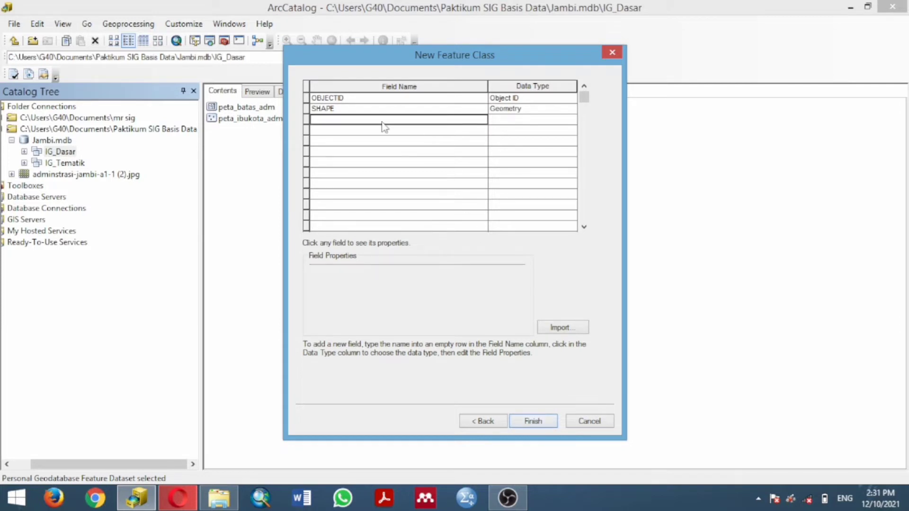
text(Jalan)
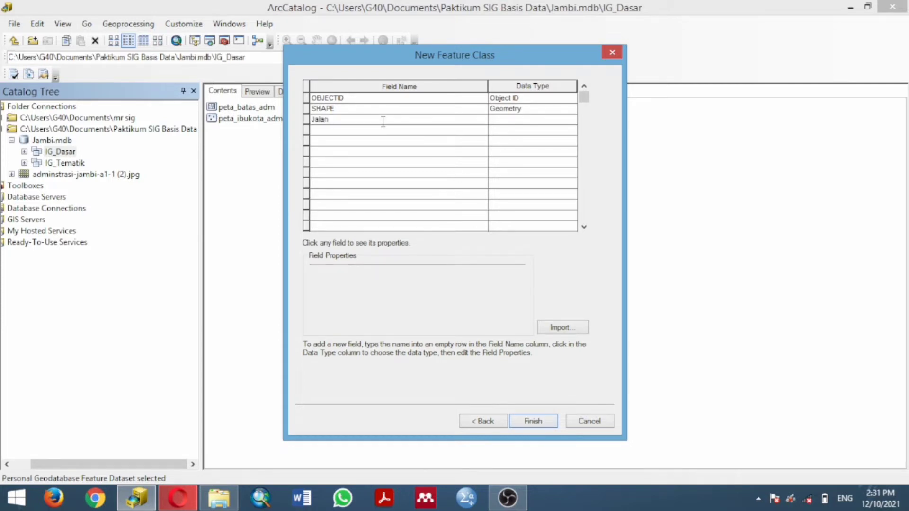
key(BackSpace)
key(BackSpace)
key(BackSpace)
key(BackSpace)
text(Kelas_Jalan)
click(511, 120)
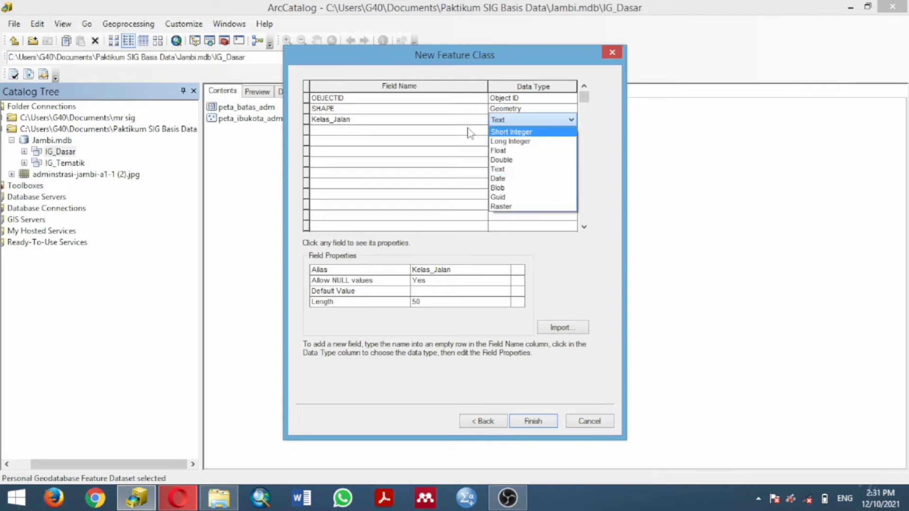
Add a Panjang_Jalan field of data type Text to peta_jalan and finish creating the feature class
click(371, 137)
click(372, 137)
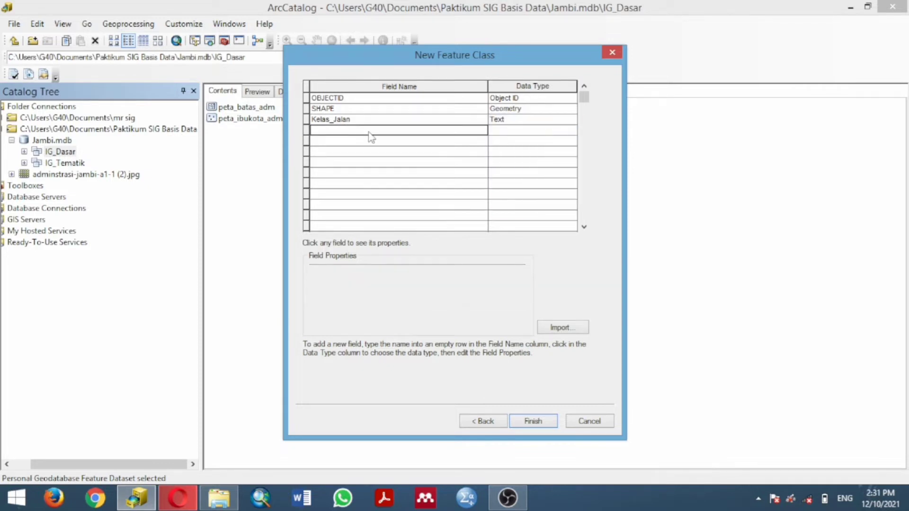
text(Panjang)
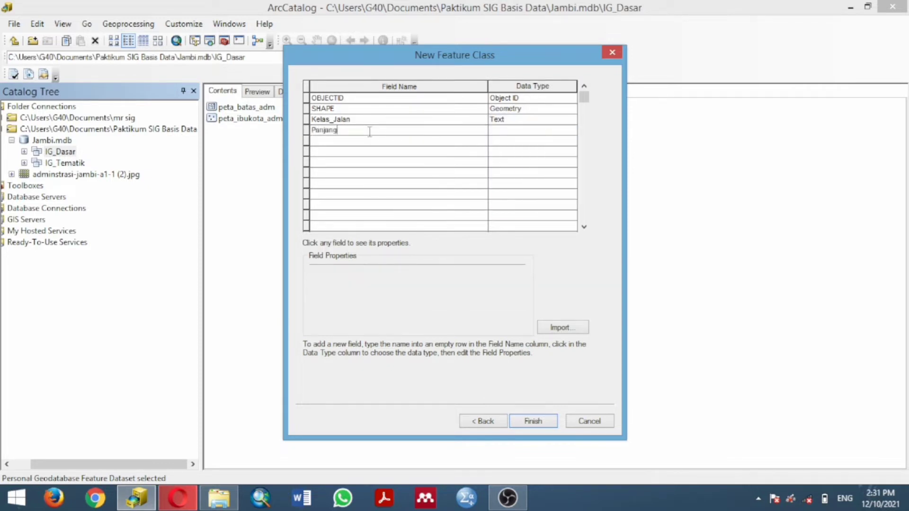
text(_Jalan)
click(511, 132)
click(498, 180)
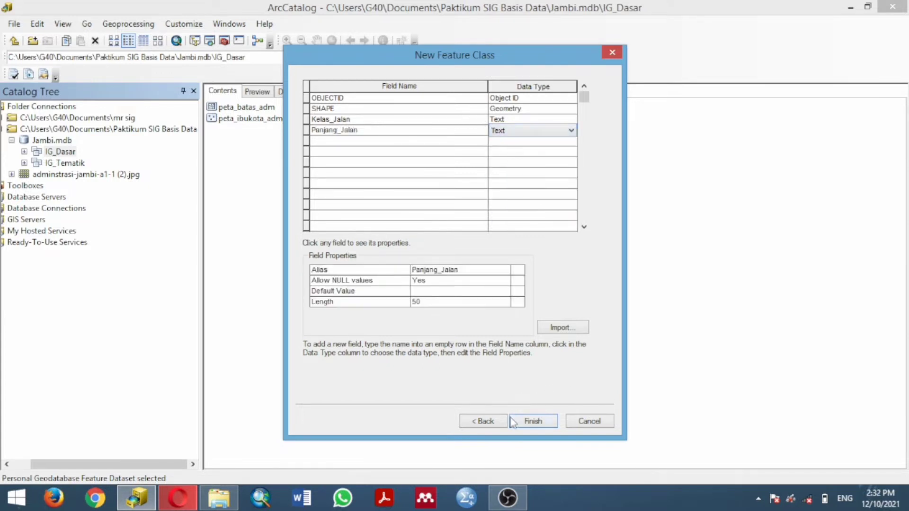
click(530, 422)
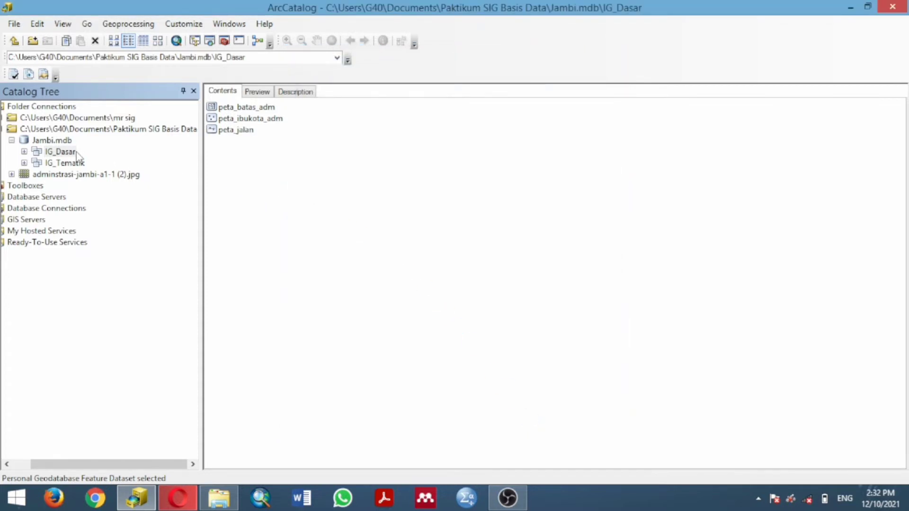
Start a line feature class in IG_Dasar named peta_jar_sungai with the alias Jaringan Sungai, and proceed to its field definitions
right_click(55, 154)
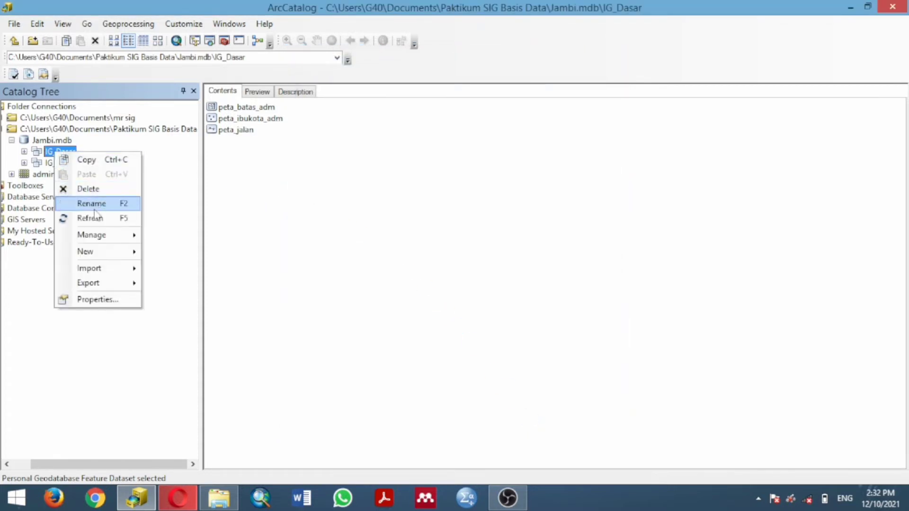
mouse_move(108, 256)
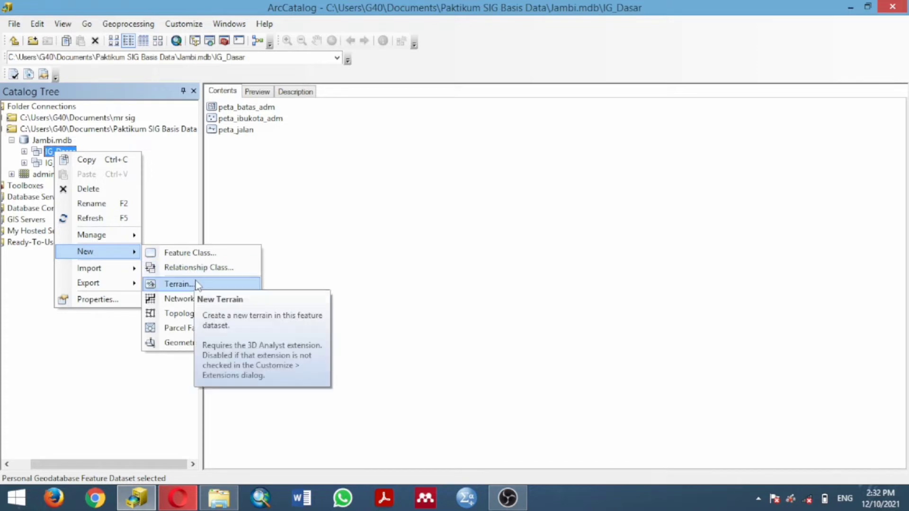
click(204, 253)
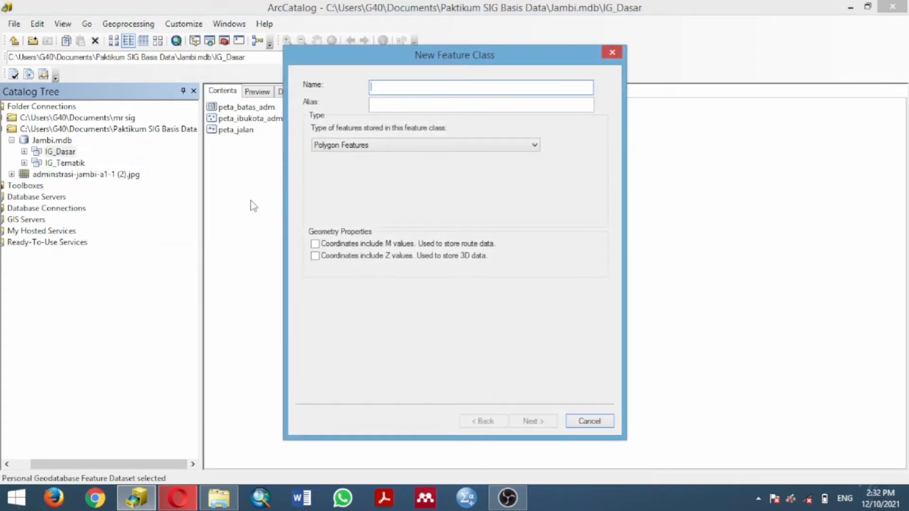
text(peta_jar)
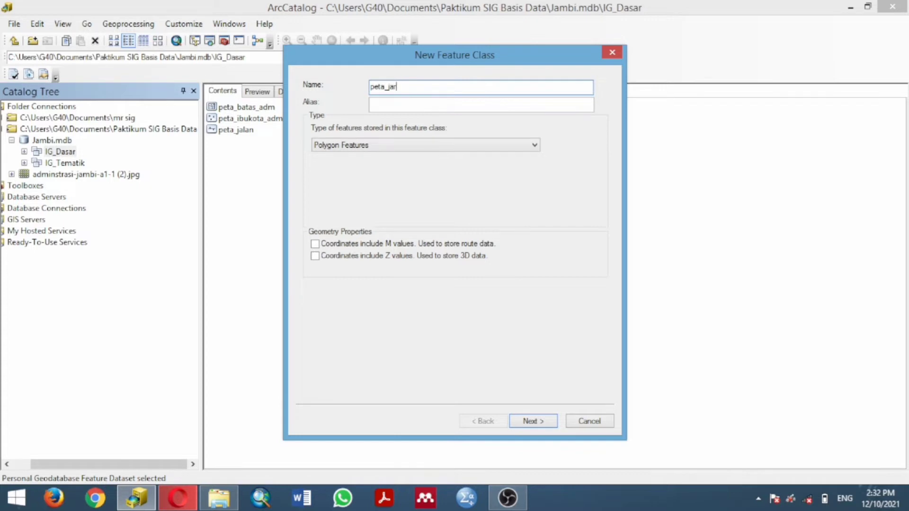
text(_sungai)
click(386, 106)
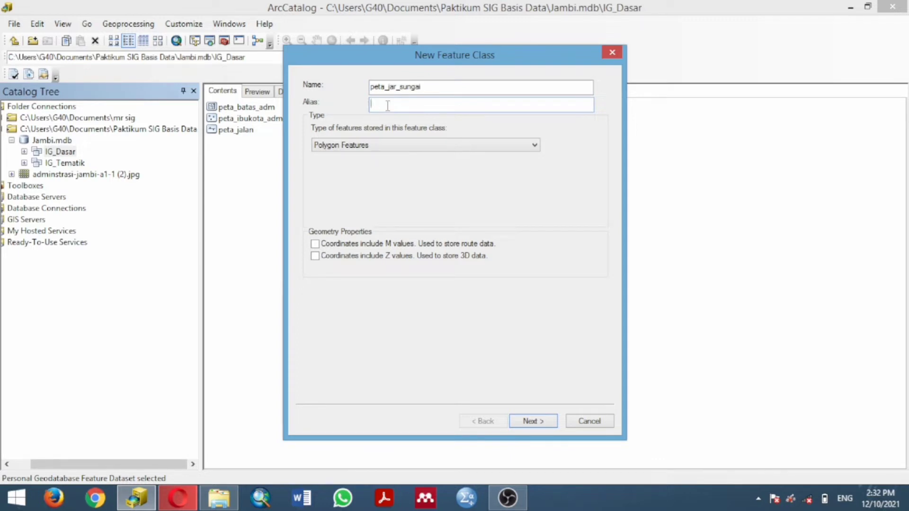
text(Jaringan)
text( S)
text(unga)
key(BackSpace)
text(gai)
click(409, 144)
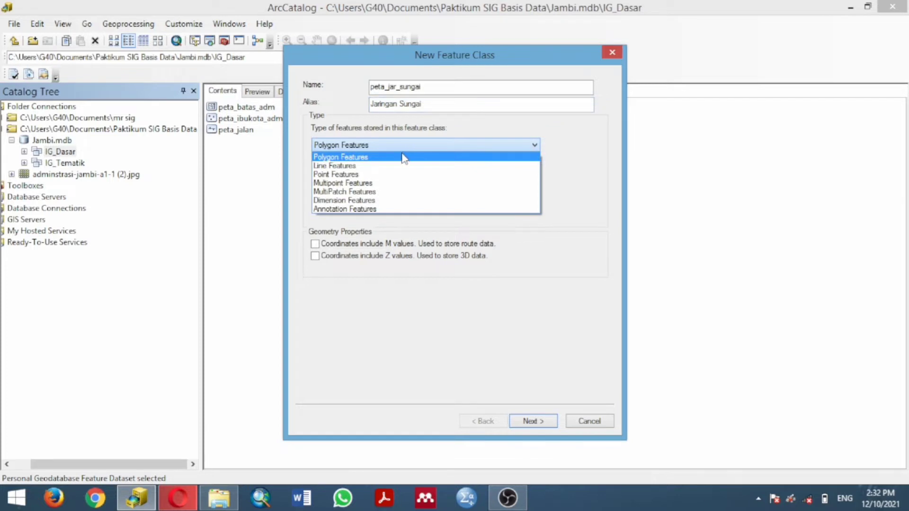
click(368, 166)
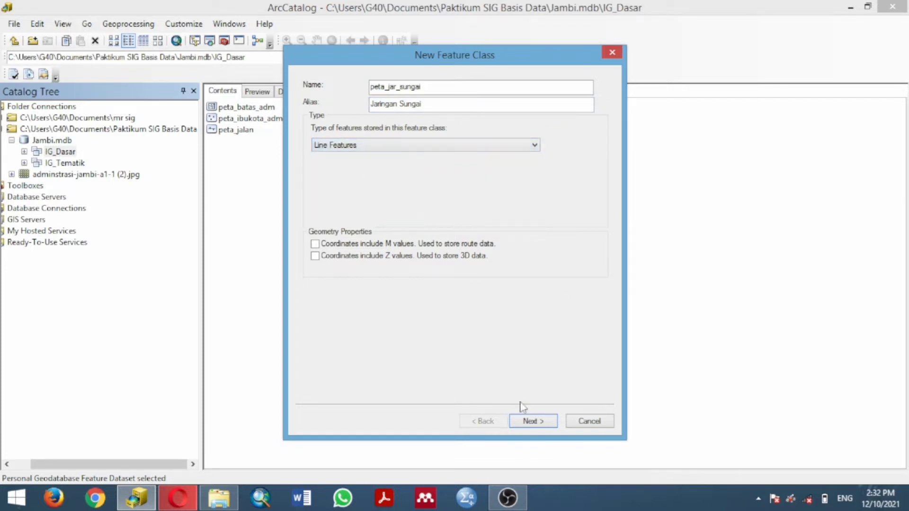
click(523, 421)
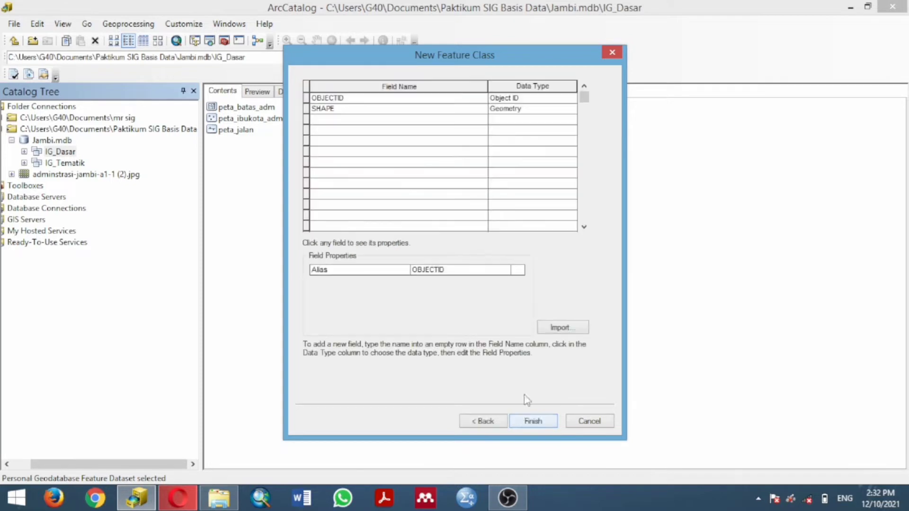
Add a Nama_Sungai field of data type Text to peta_jar_sungai and finish creating the feature class
click(384, 124)
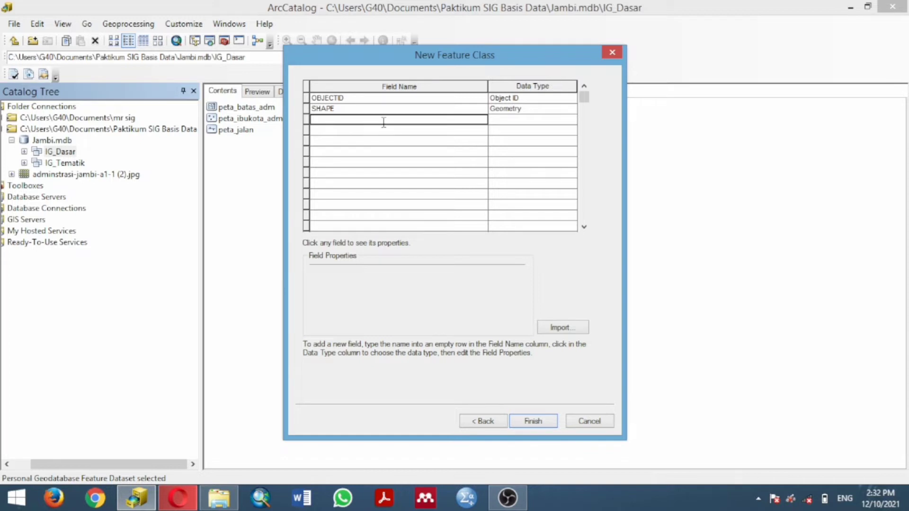
text(Naa)
text(m)
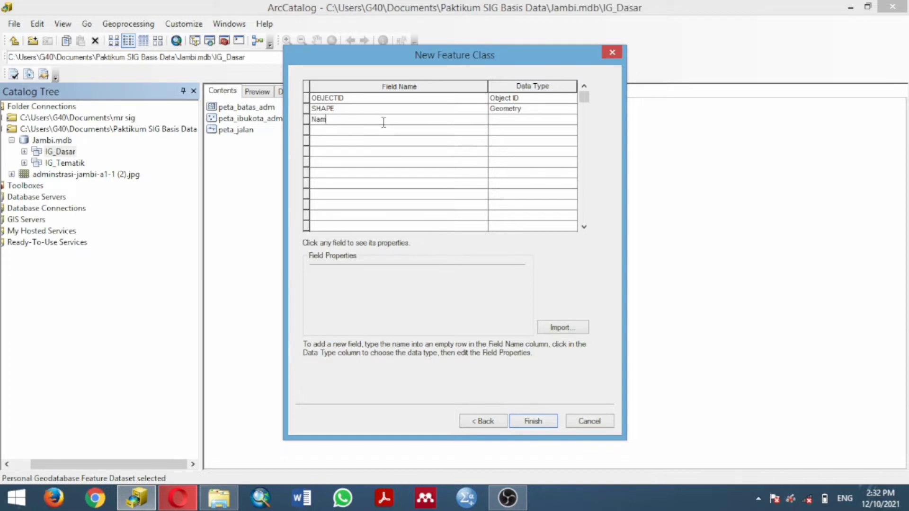
text(_Sungai)
click(495, 119)
click(497, 169)
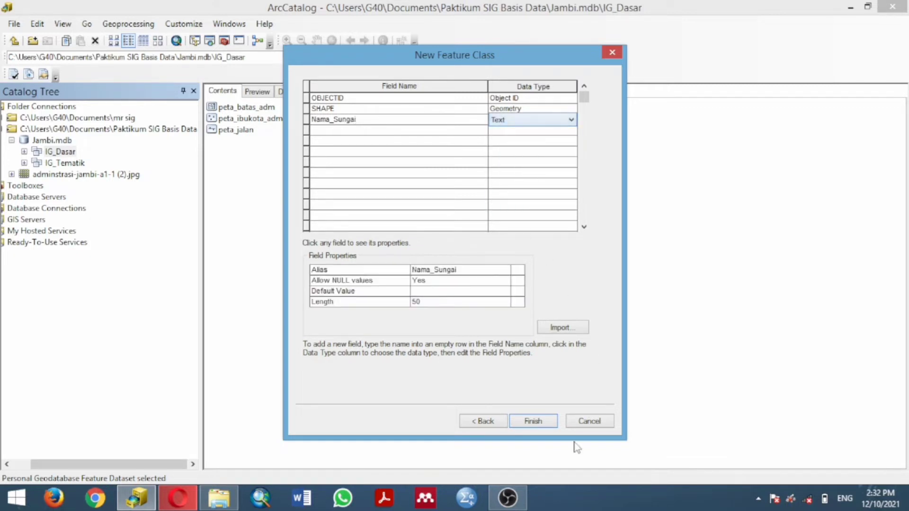
click(548, 425)
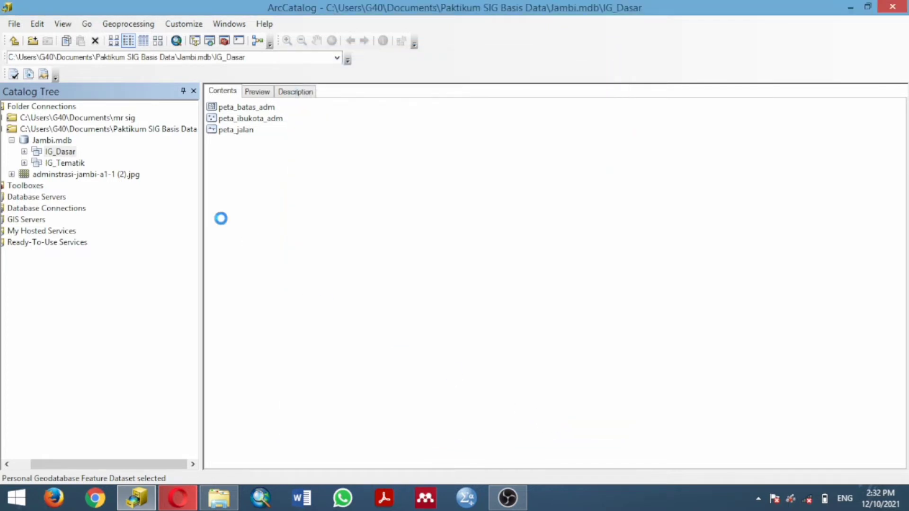
Start a polygon feature class in IG_Tematik named Peta_hujan with the alias Peta Intensitas Hujan, and proceed to its field definitions
click(70, 164)
right_click(69, 164)
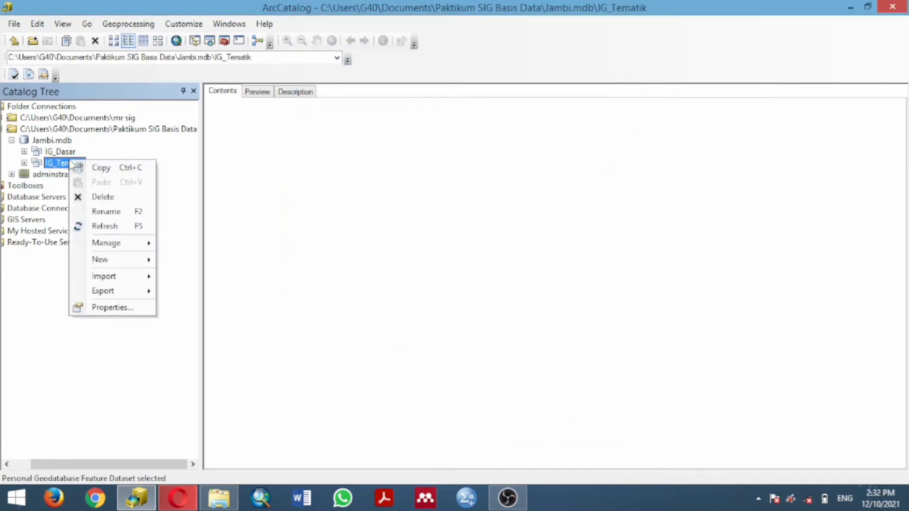
mouse_move(122, 260)
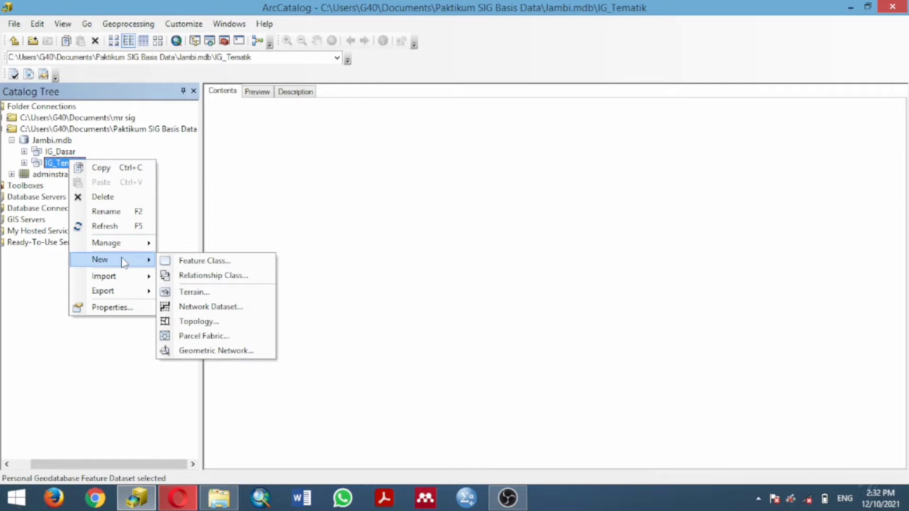
click(182, 260)
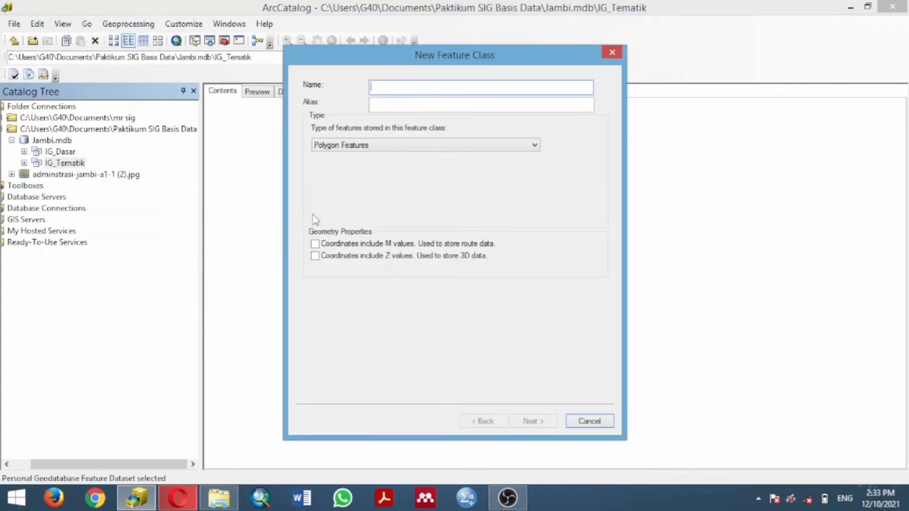
text(Peta)
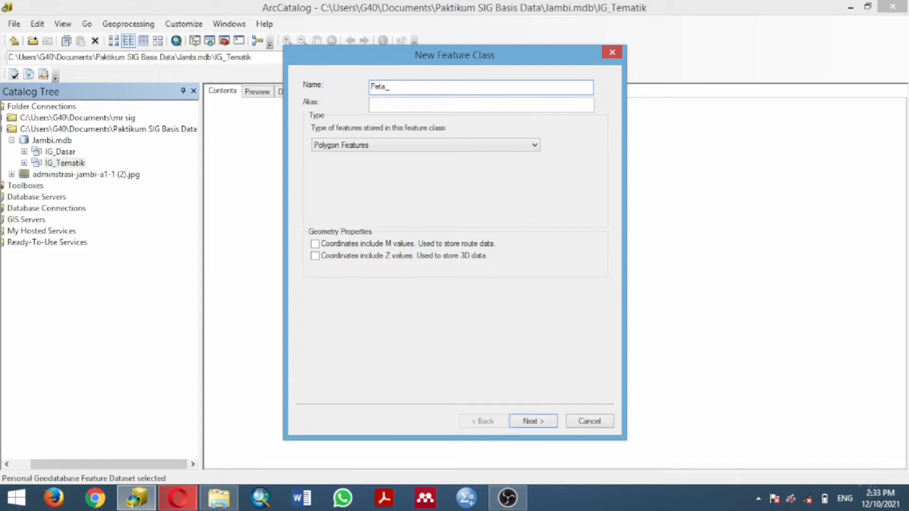
text(_hujan)
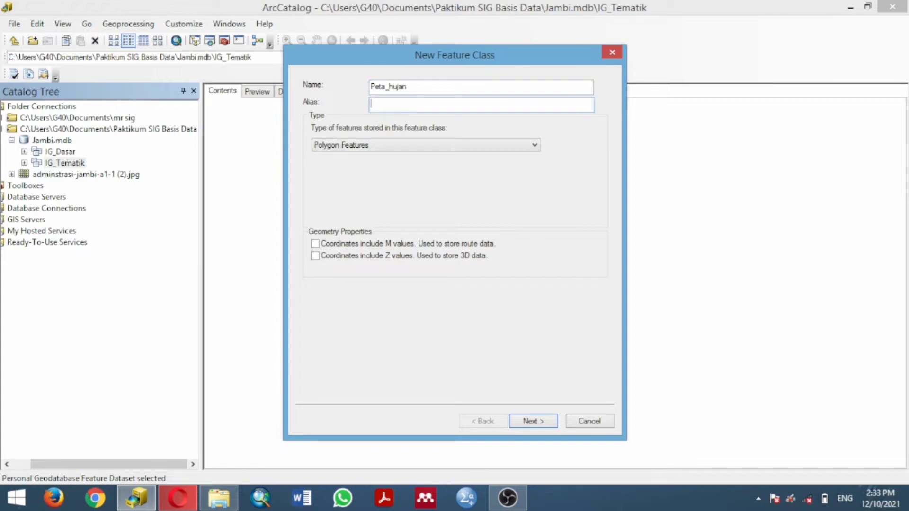
text(Peta Inteb)
text(sitas Hujan)
click(459, 149)
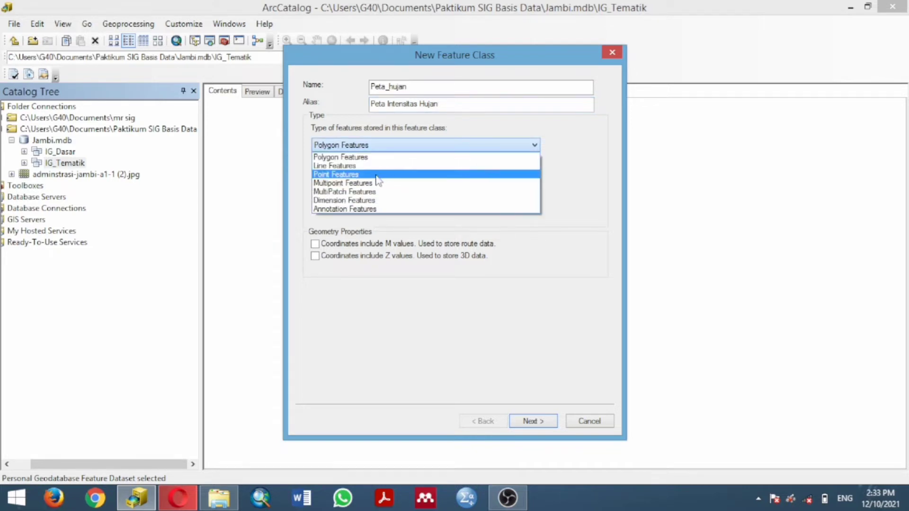
click(341, 156)
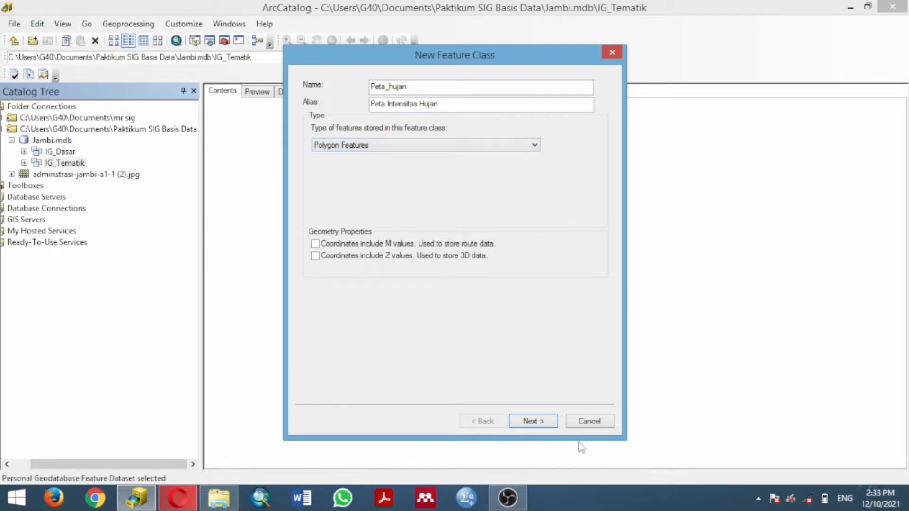
click(533, 421)
Add a Kelas_Hujan field of data type Text to the Peta_hujan feature class
click(377, 113)
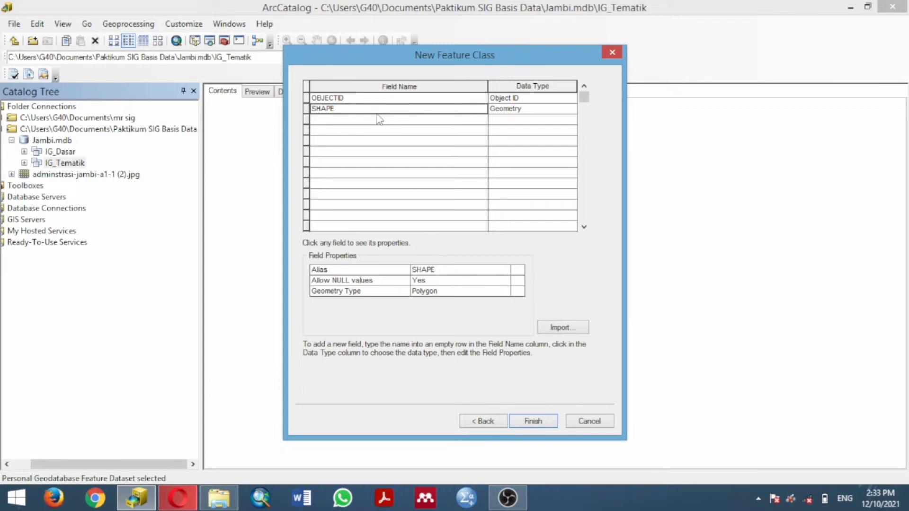
click(371, 119)
text(Kel)
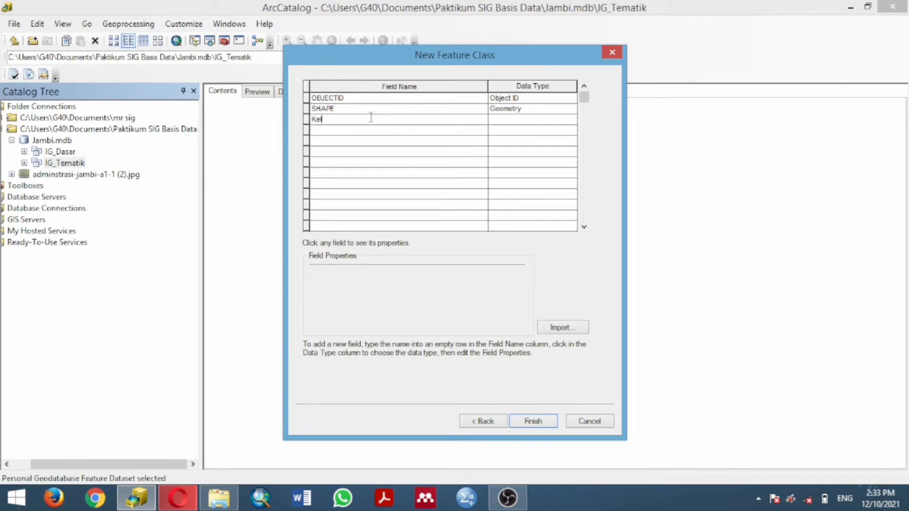
text(as_HUjan)
click(343, 118)
key(BackSpace)
text(ujan)
Add an Intensitas_Hujan field of data type Text to Peta_hujan, with an underscore between the two words
click(334, 131)
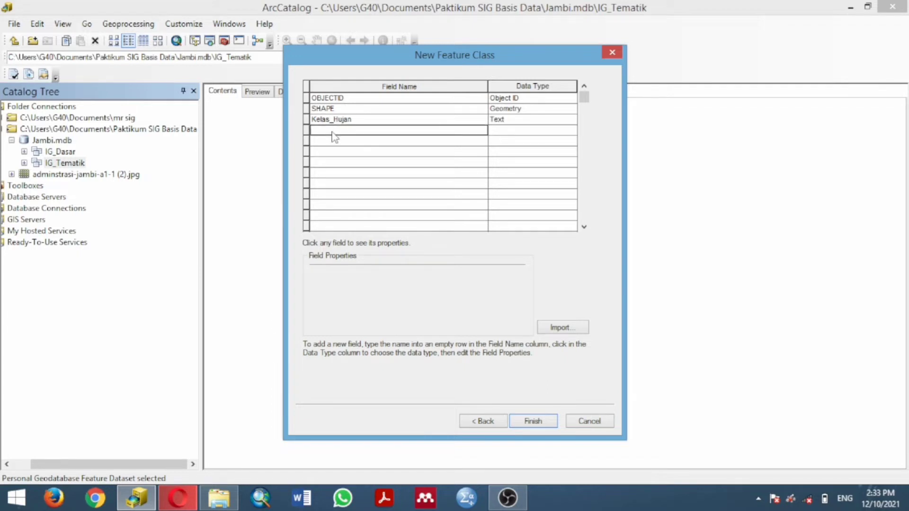
click(335, 130)
text(Int)
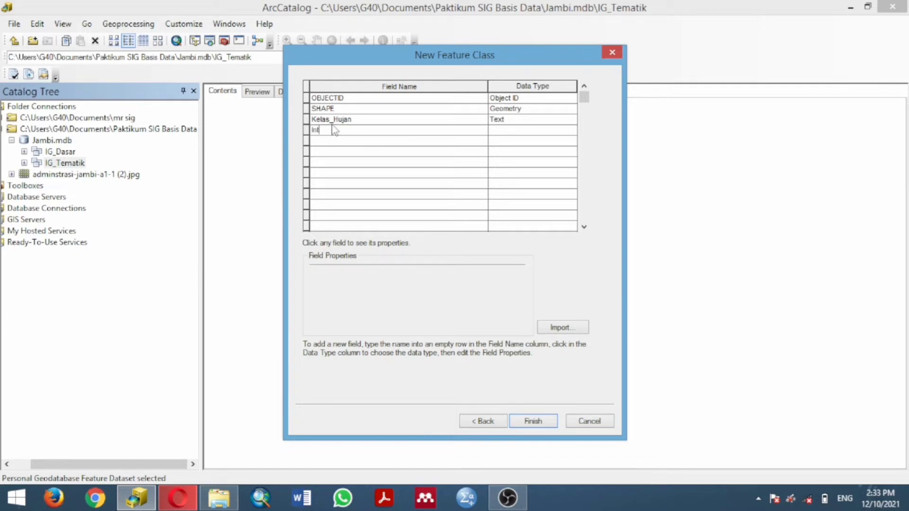
text(ensitas Hujan)
click(509, 131)
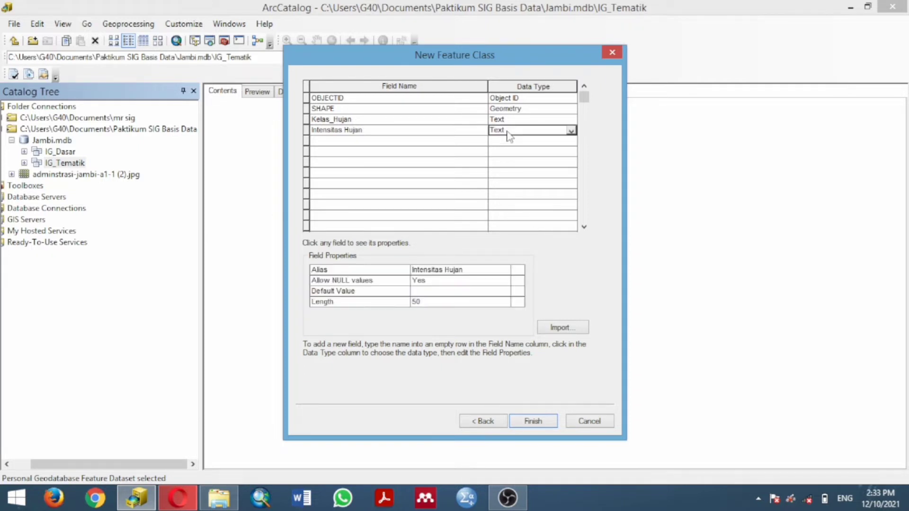
click(457, 142)
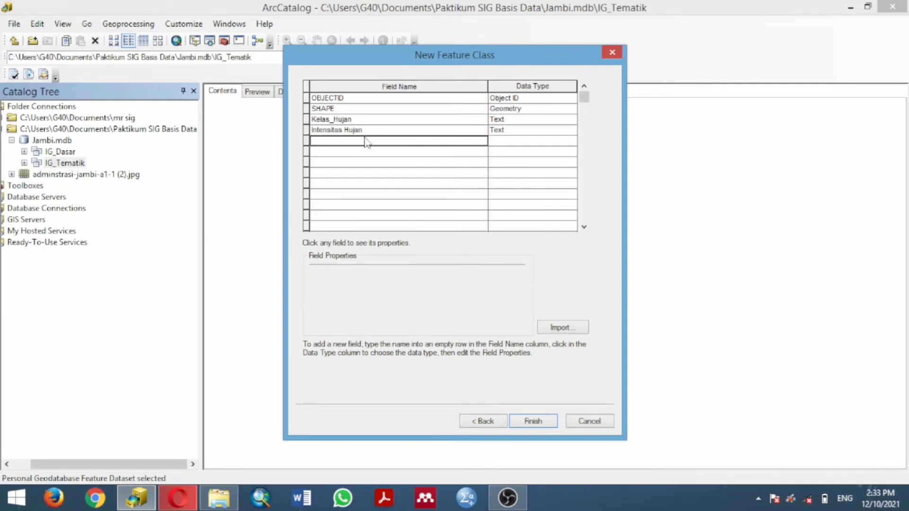
click(348, 131)
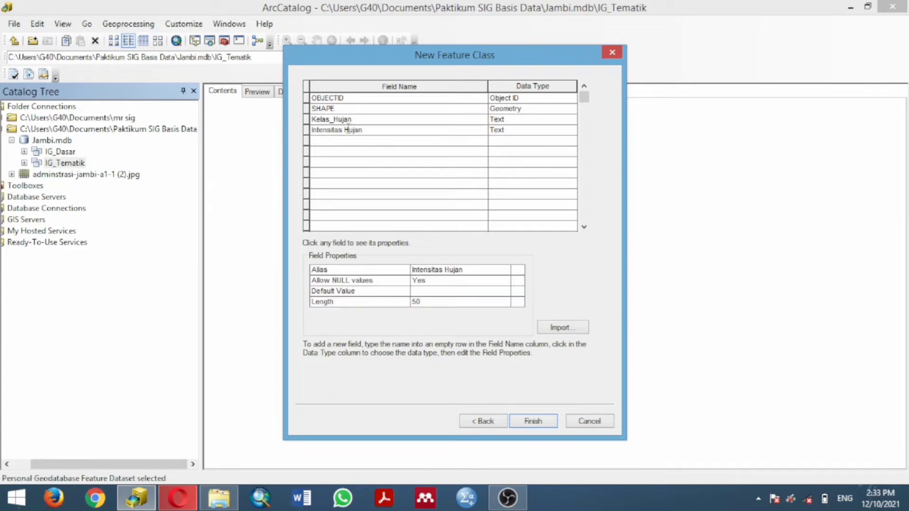
key(BackSpace)
text(_)
Add a Klasifikasi_Hujan field of data type Text to the Peta_hujan feature class
click(332, 141)
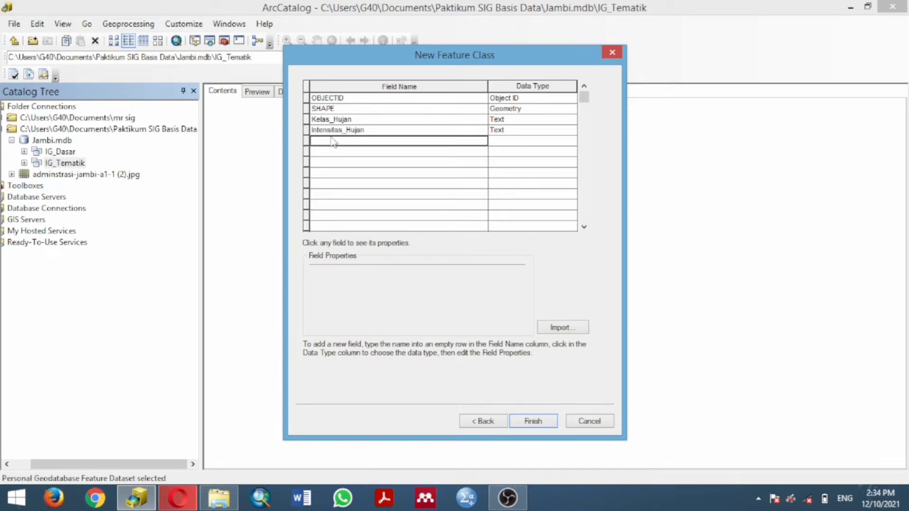
text(Klasis)
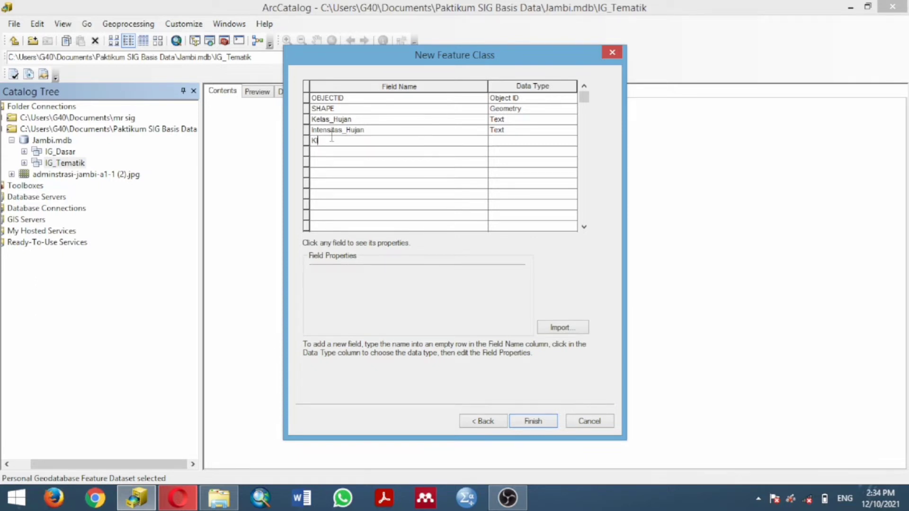
text(fikas_Hujan)
key(Return)
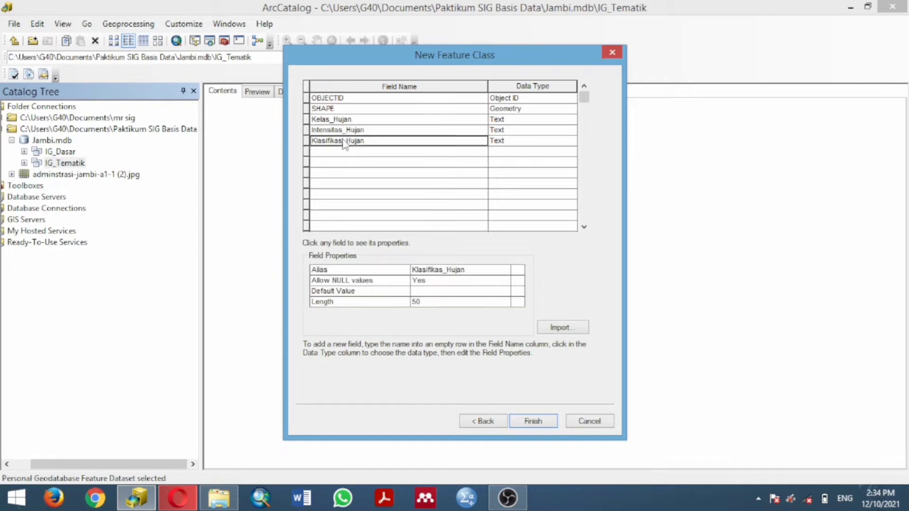
click(343, 140)
text(i)
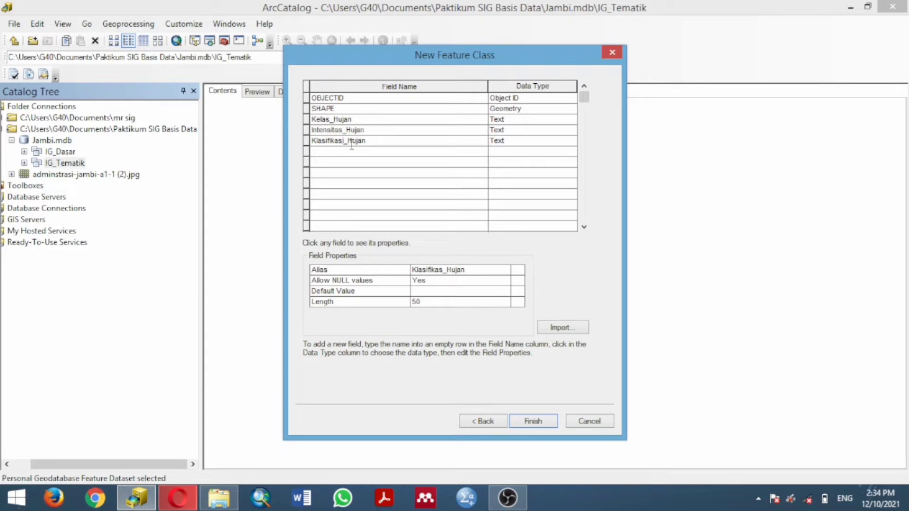
Add a Skor_Hujan field of data type Short Integer to Peta_hujan and finish creating the feature class
click(345, 152)
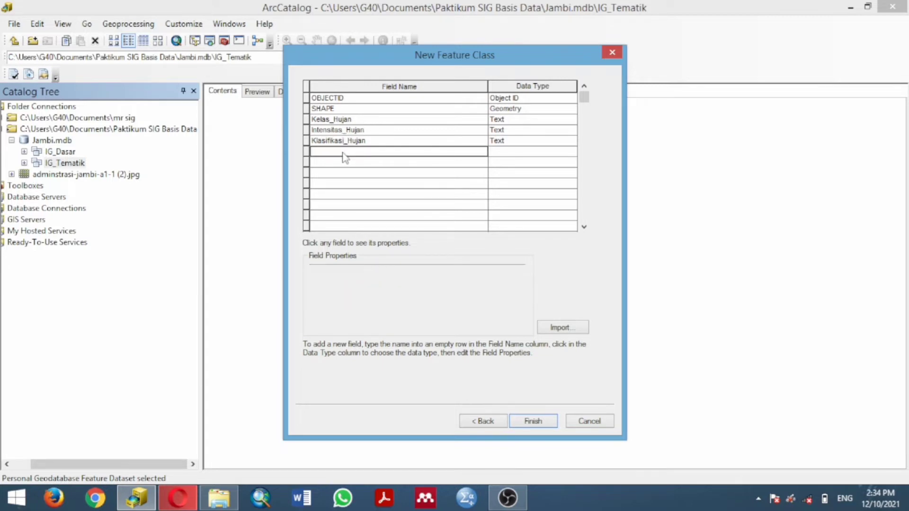
text(S)
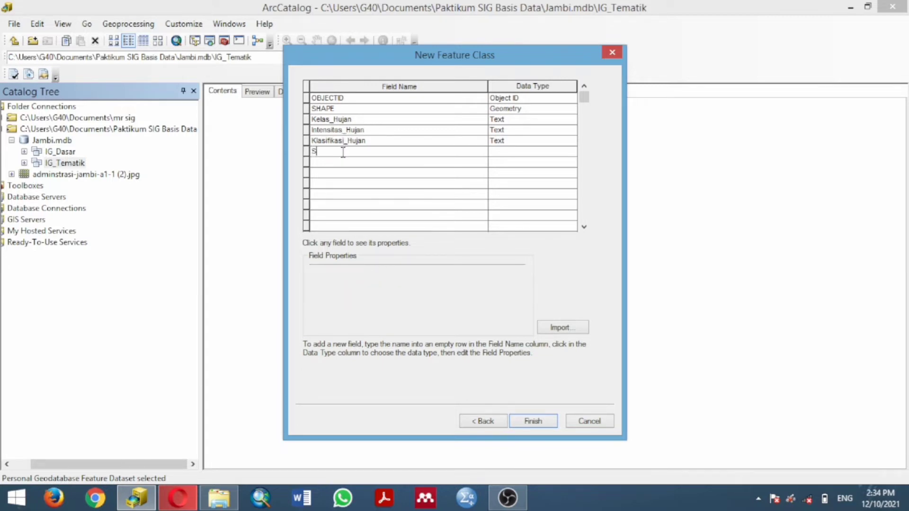
text(kor_Hujan)
click(514, 151)
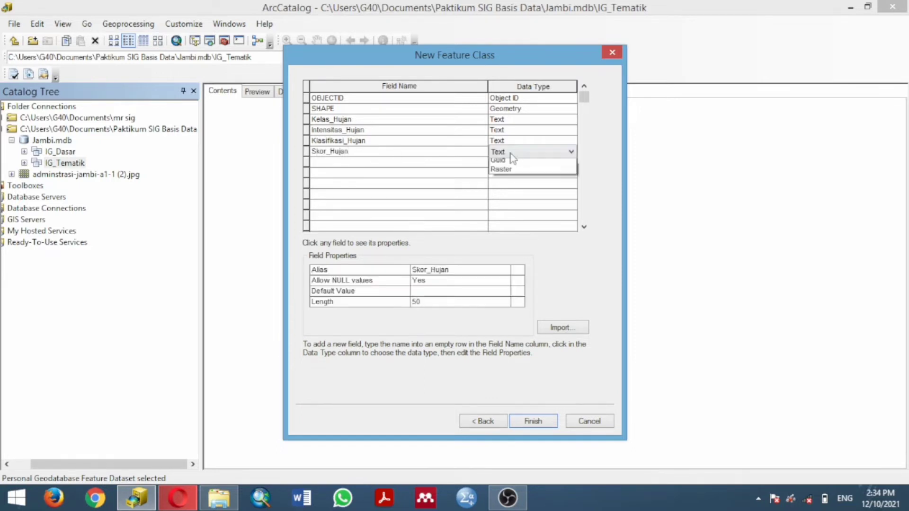
click(511, 163)
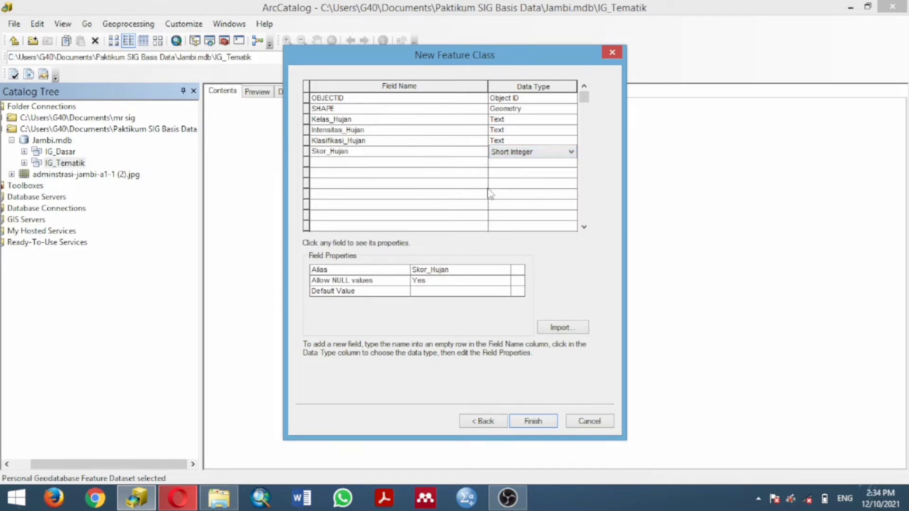
click(532, 420)
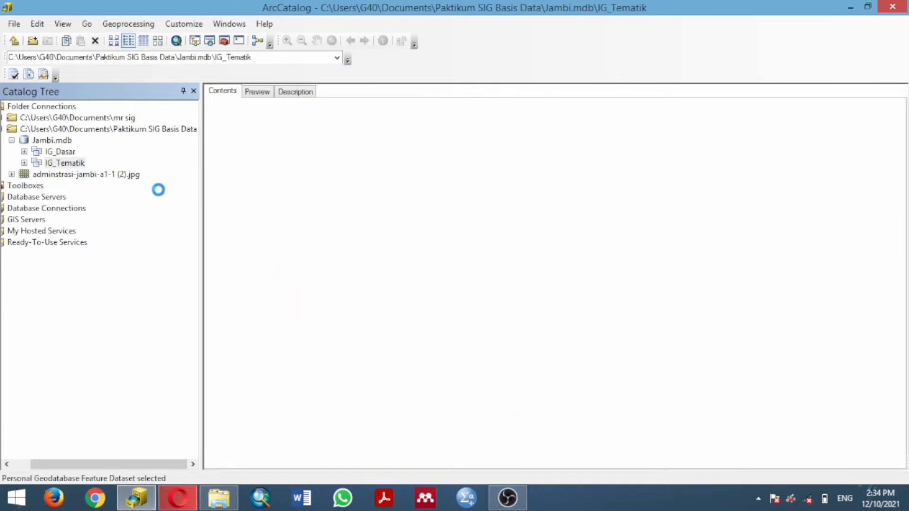
Start a polygon feature class in IG_Tematik named Peta_kem_lereng with the alias Peta Kemiringan Lereng, and proceed to its field definitions
click(59, 162)
right_click(58, 163)
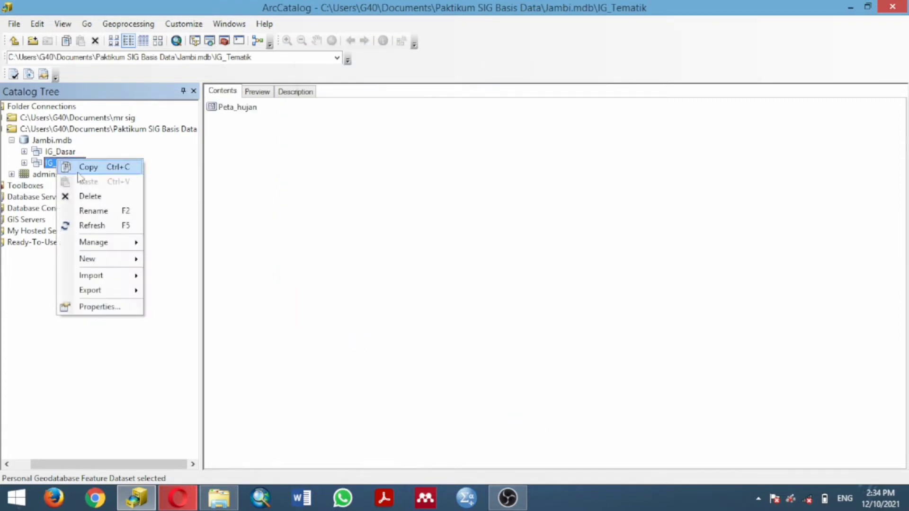
mouse_move(115, 260)
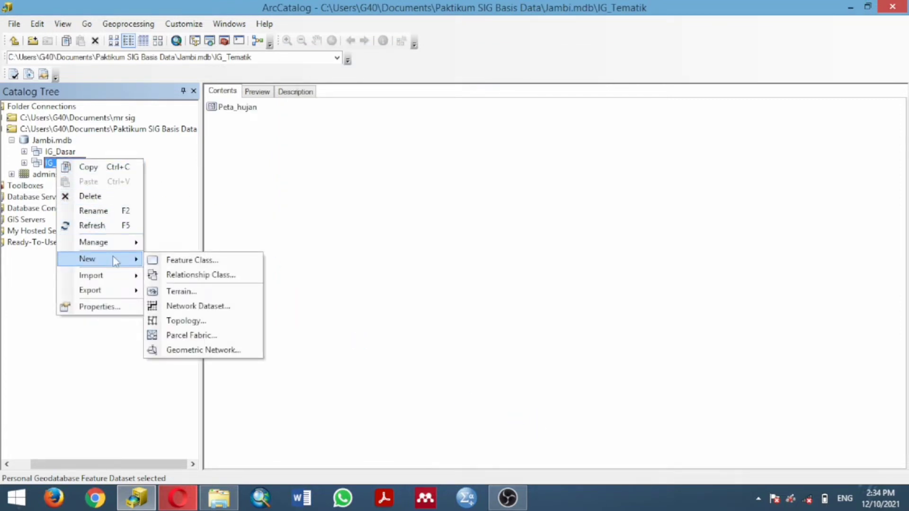
click(180, 260)
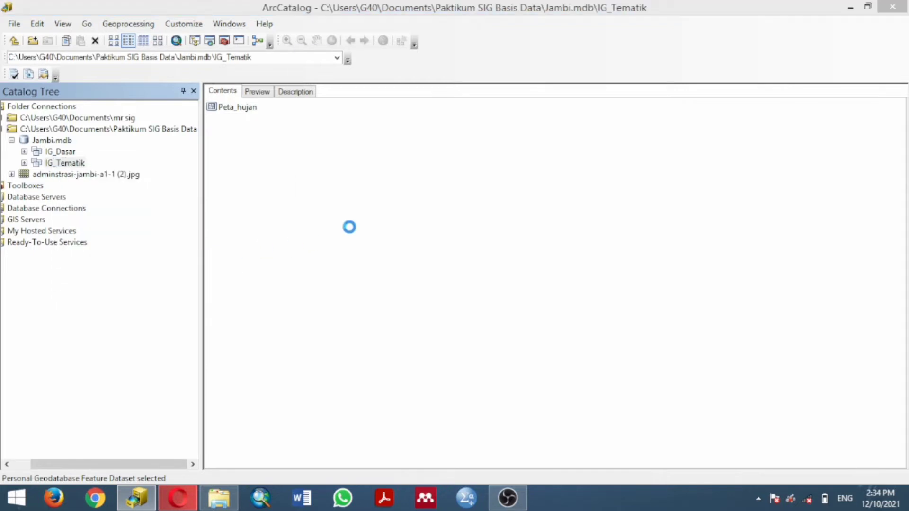
text(Pet)
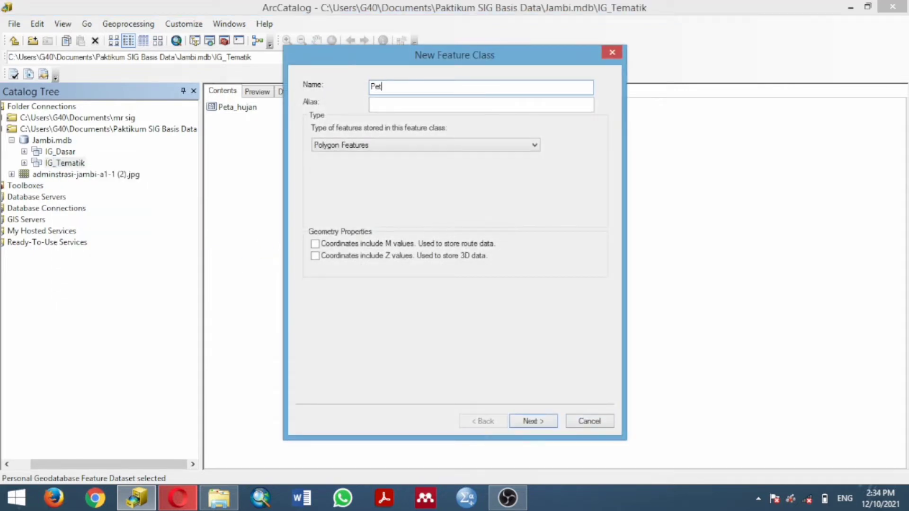
text(a_kem_lereng)
click(394, 105)
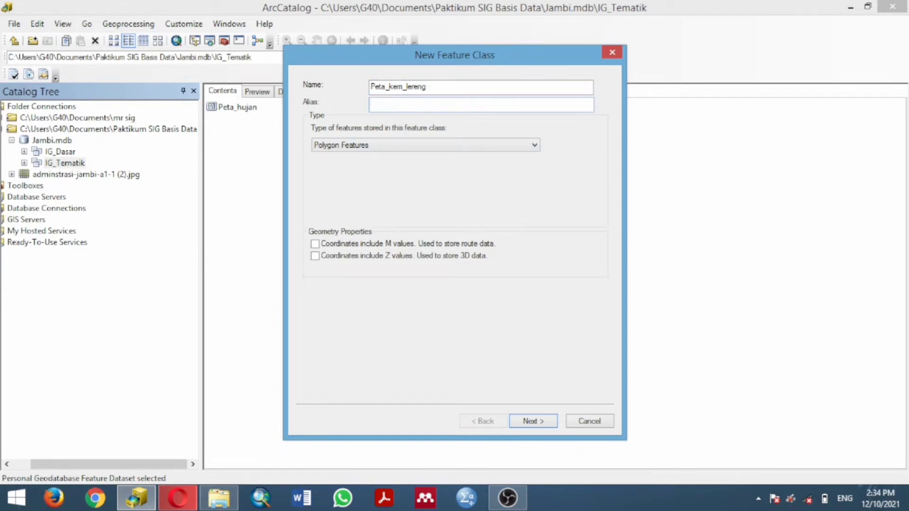
text(Peta Kemiringan Lereng)
click(520, 421)
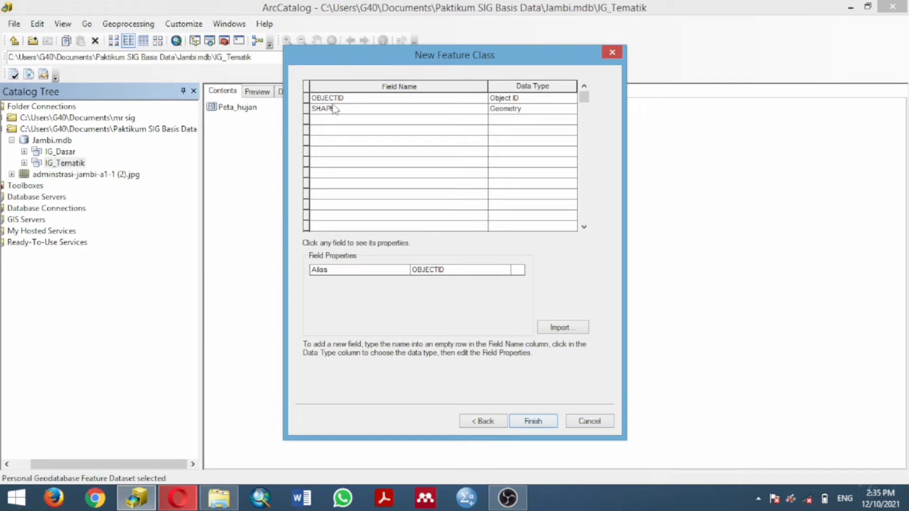
Add a Kemiringan_Lereng field of data type Text to the Peta_kem_lereng feature class
click(332, 121)
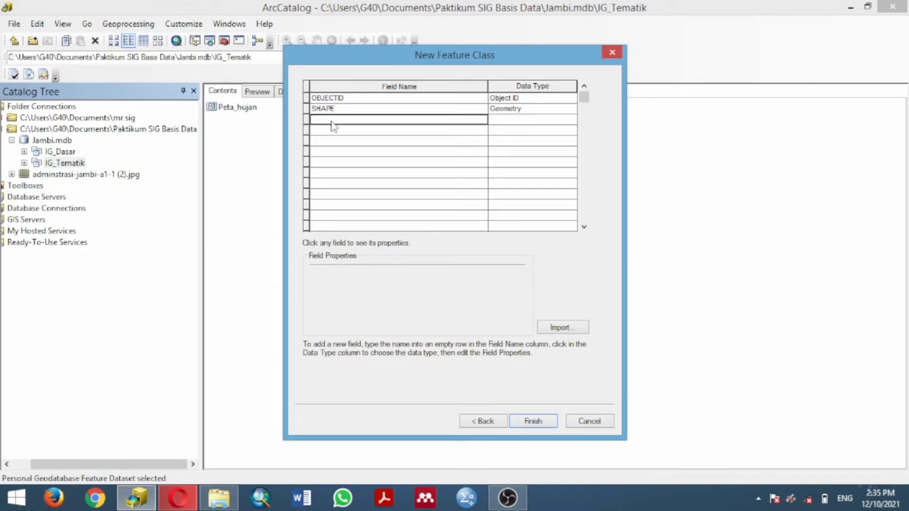
text(Kem)
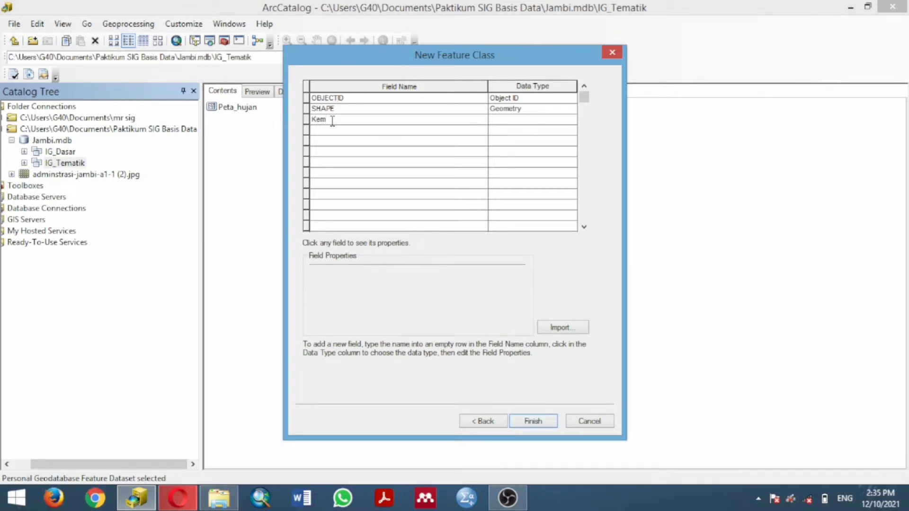
text(iringna)
key(BackSpace)
key(BackSpace)
text(an_Lereng)
click(507, 124)
click(506, 120)
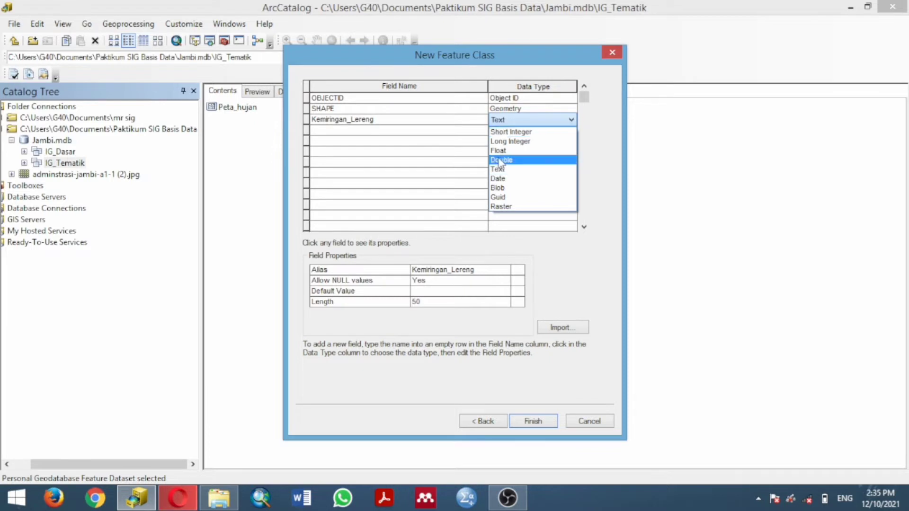
click(376, 132)
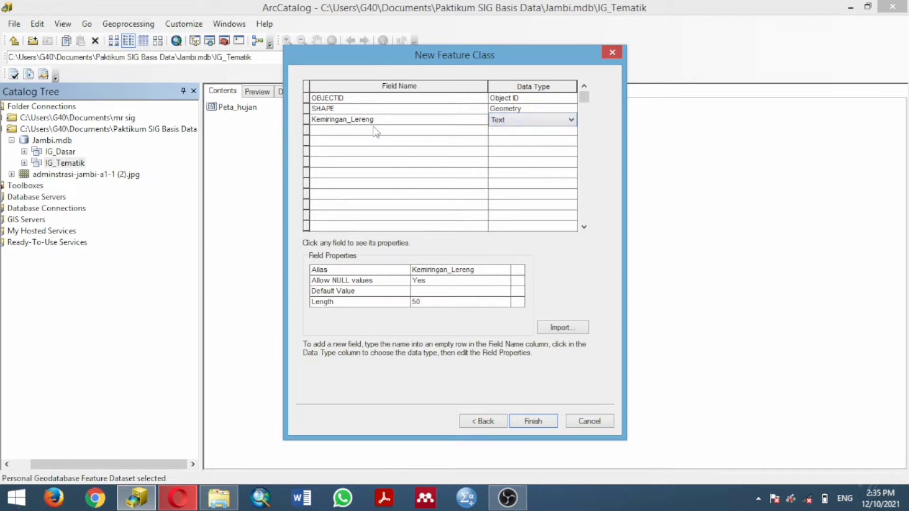
Add a Klasifikasi_Lereng field of data type Text to the Peta_kem_lereng feature class
click(375, 130)
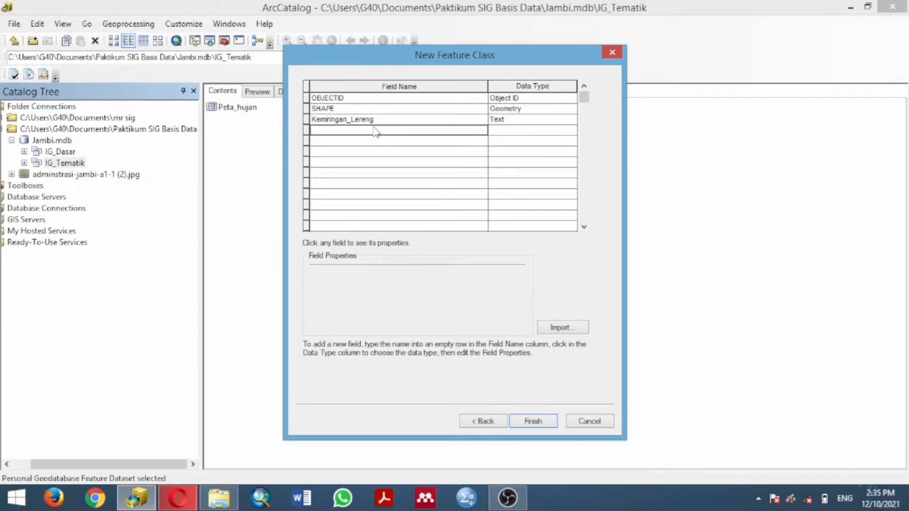
text(Klas)
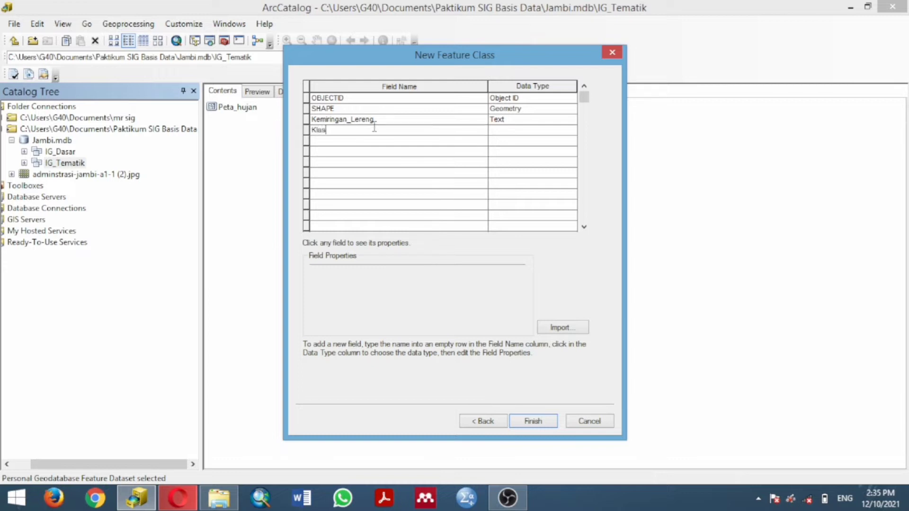
text(ifikasi_Lereng)
click(523, 131)
click(387, 148)
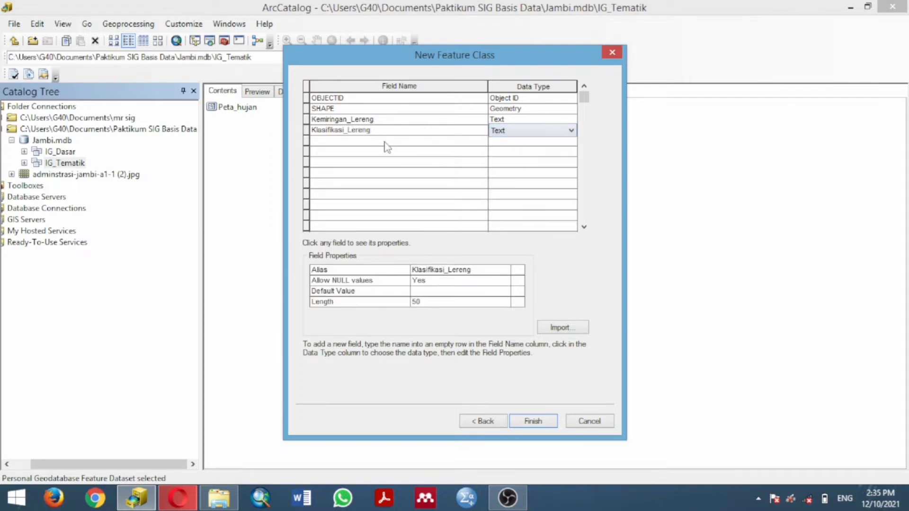
Add a Skor_Lereng field of data type Text to Peta_kem_lereng and finish creating the feature class
click(385, 142)
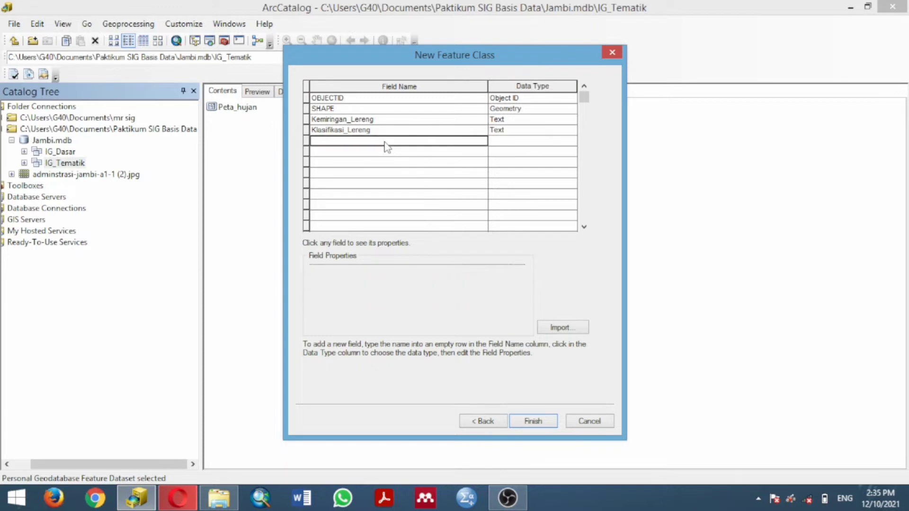
text(Skor)
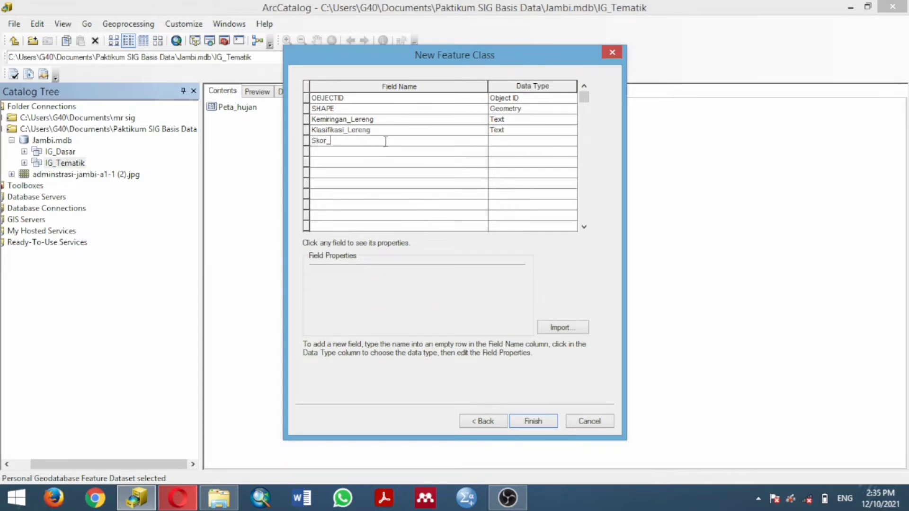
text(_Lereng)
click(532, 141)
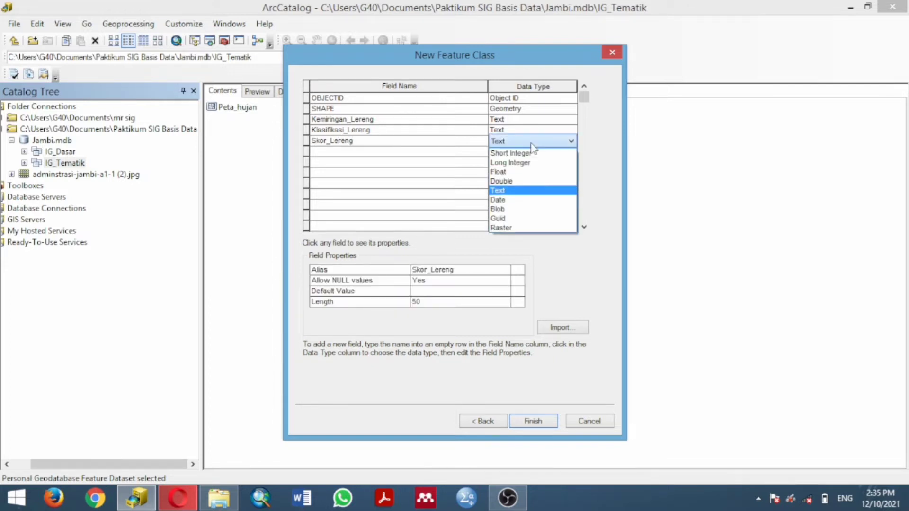
click(524, 142)
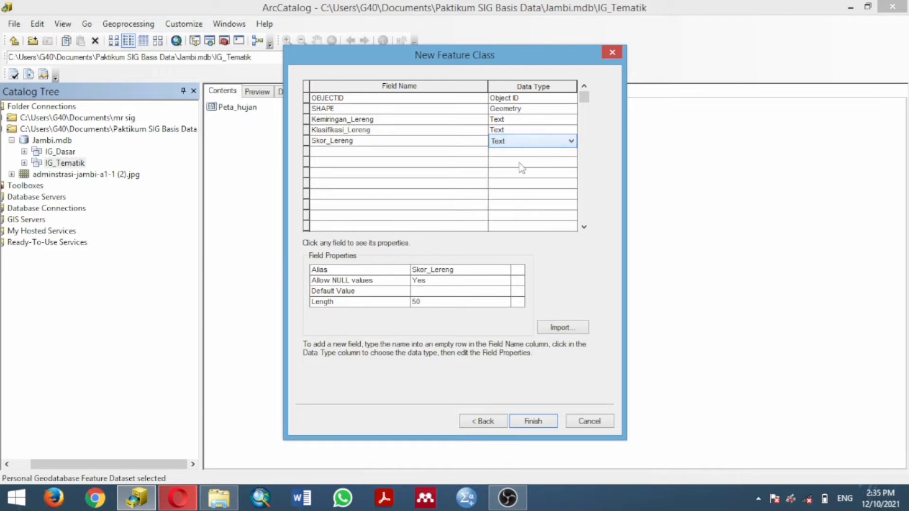
click(536, 422)
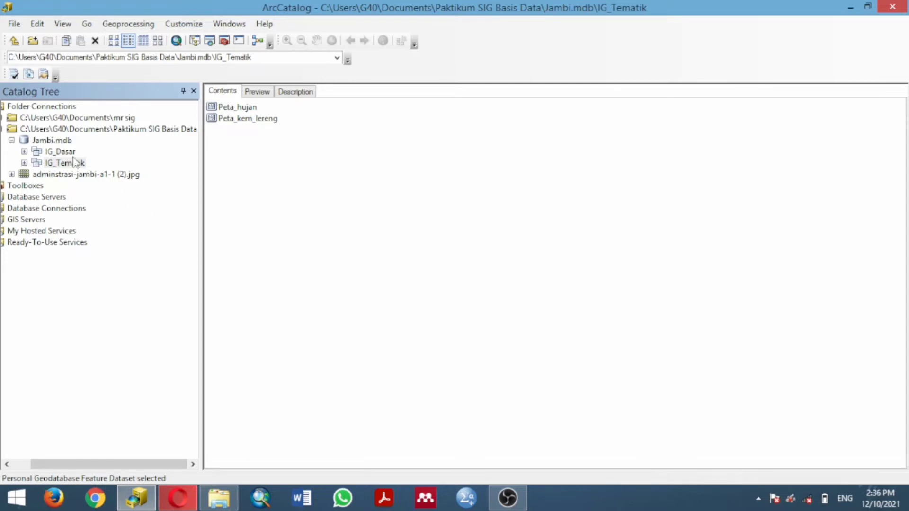
Start a new polygon feature class in IG_Tematik and name it Peta_Tanah
click(60, 152)
click(71, 163)
right_click(70, 161)
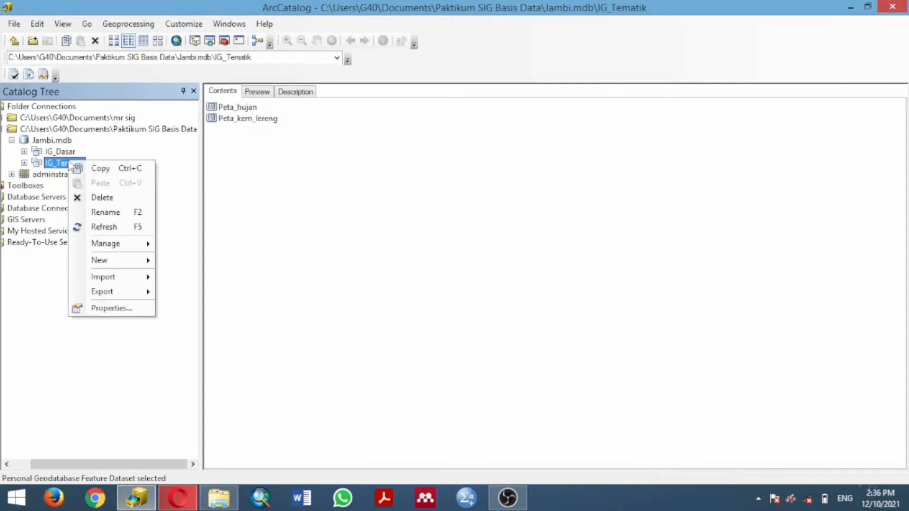
mouse_move(123, 255)
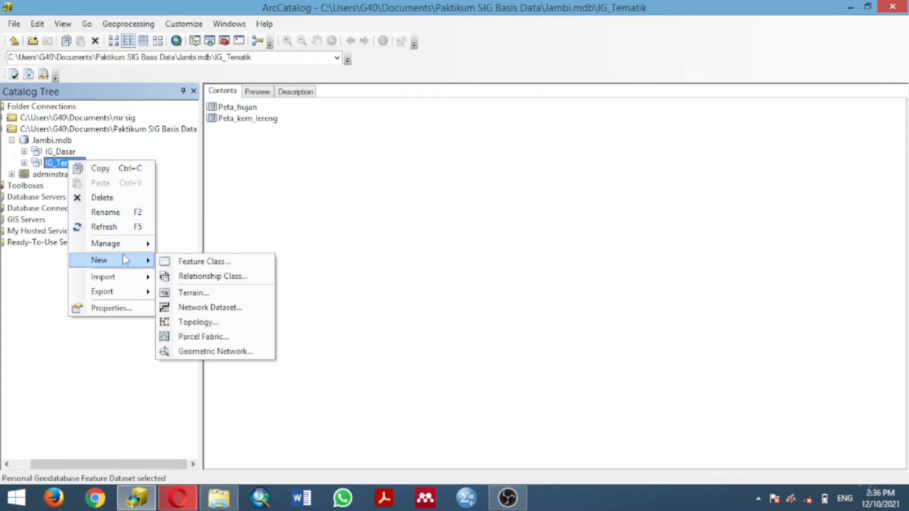
click(203, 262)
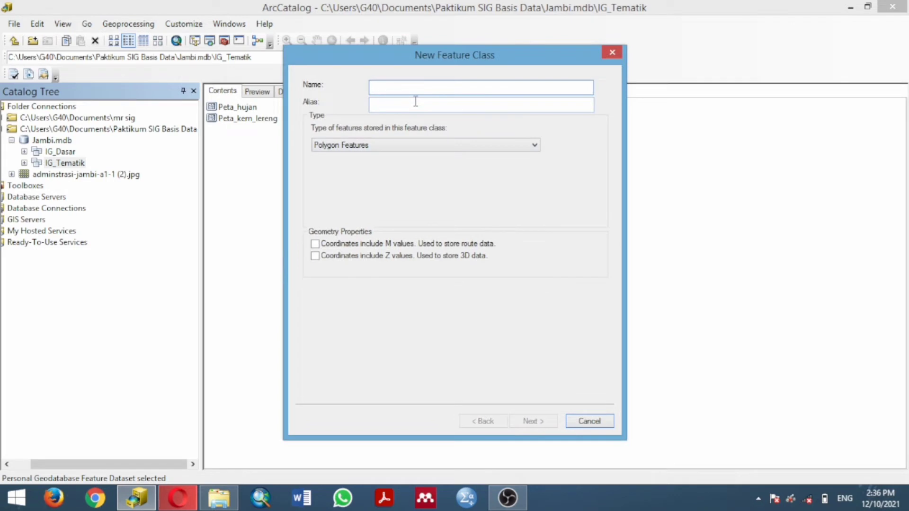
text(Pet)
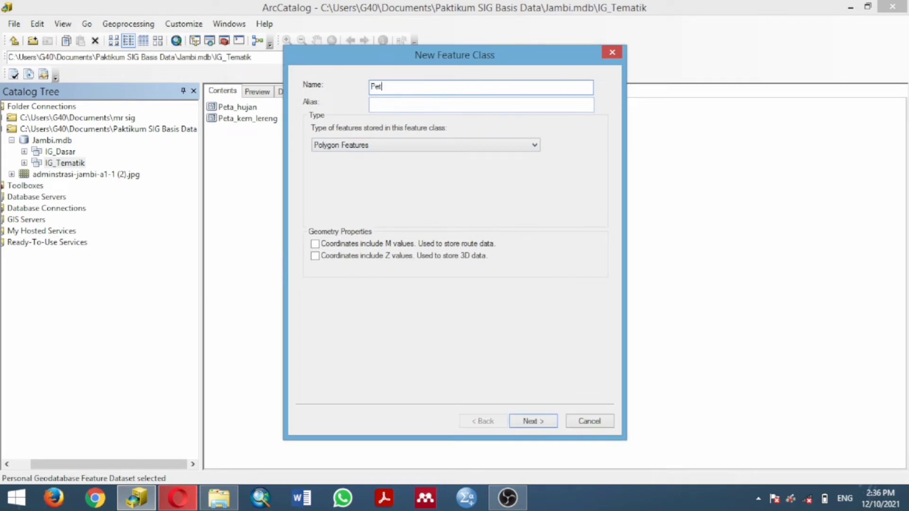
text(a_Tanah)
Set the soil feature class's alias to Peta Tanah
click(431, 109)
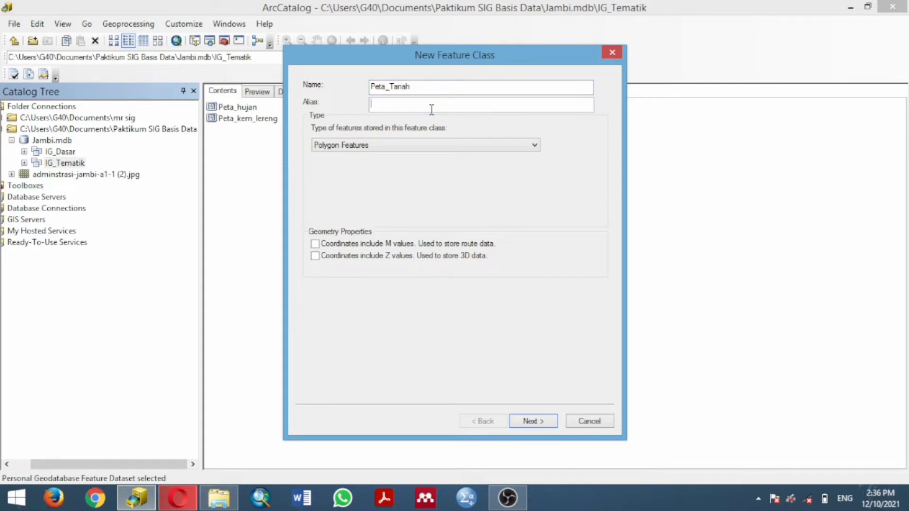
text(Peta TAnah)
key(BackSpace)
key(BackSpace)
key(BackSpace)
key(BackSpace)
text(anah)
Change the feature class name to Peta_tanah with a lowercase t and proceed to its field definitions
click(392, 88)
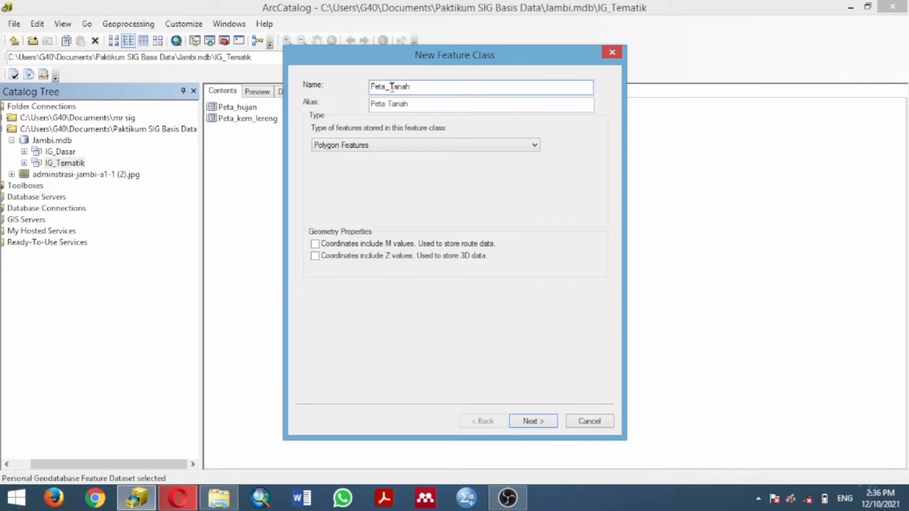
key(BackSpace)
text(t)
click(545, 422)
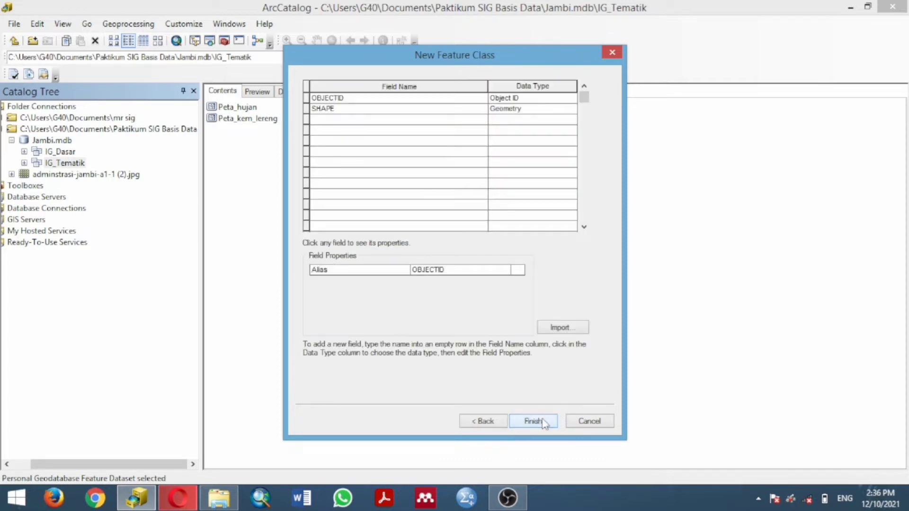
Add a Peta_Tanah field of data type Text to the Peta_tanah feature class
click(390, 122)
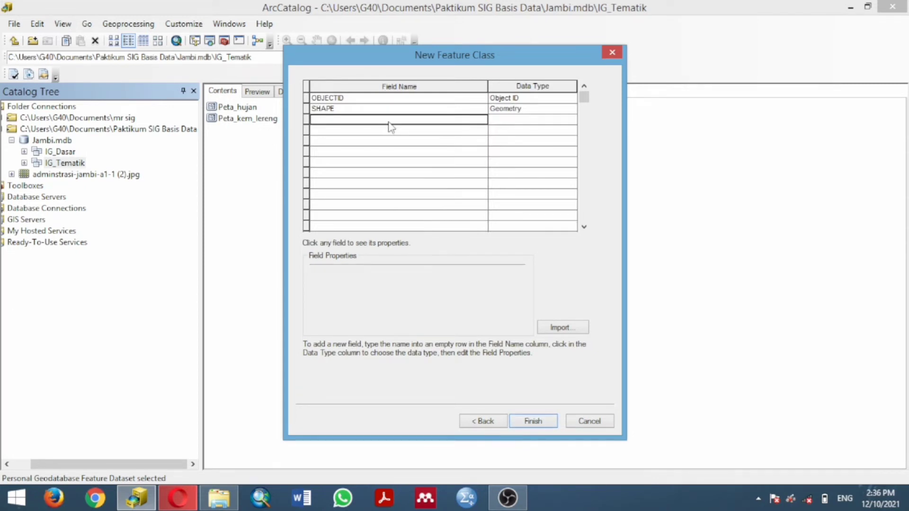
text(Peta)
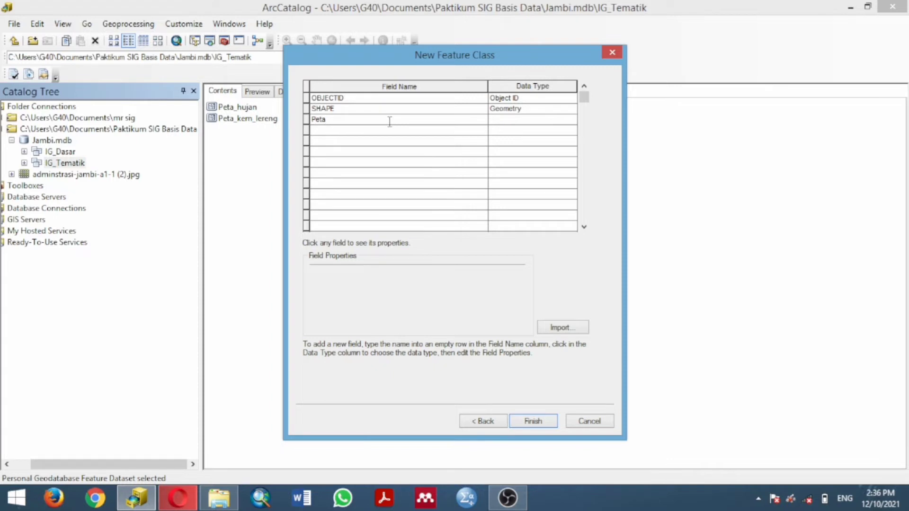
text(_Tanah)
click(494, 120)
click(495, 120)
click(441, 133)
Add a Jenis_Tanah field of data type Text to the Peta_tanah feature class
click(441, 133)
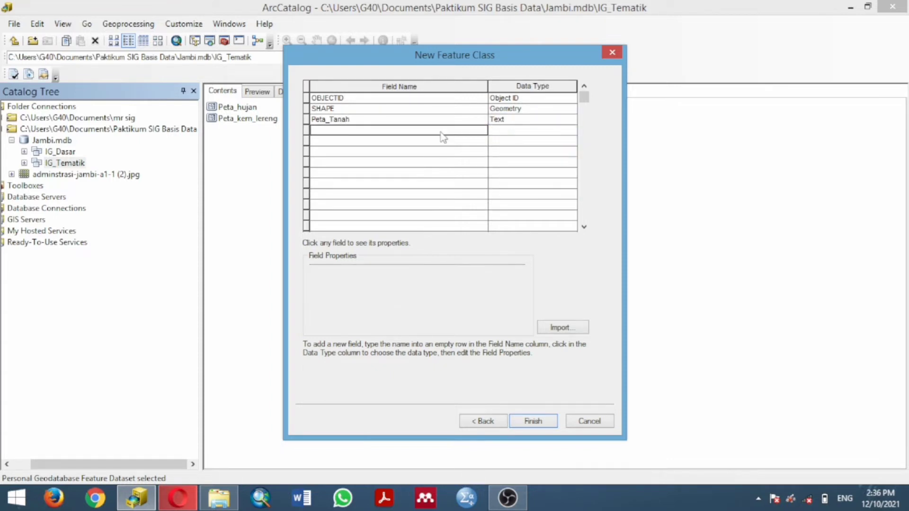
text(Je)
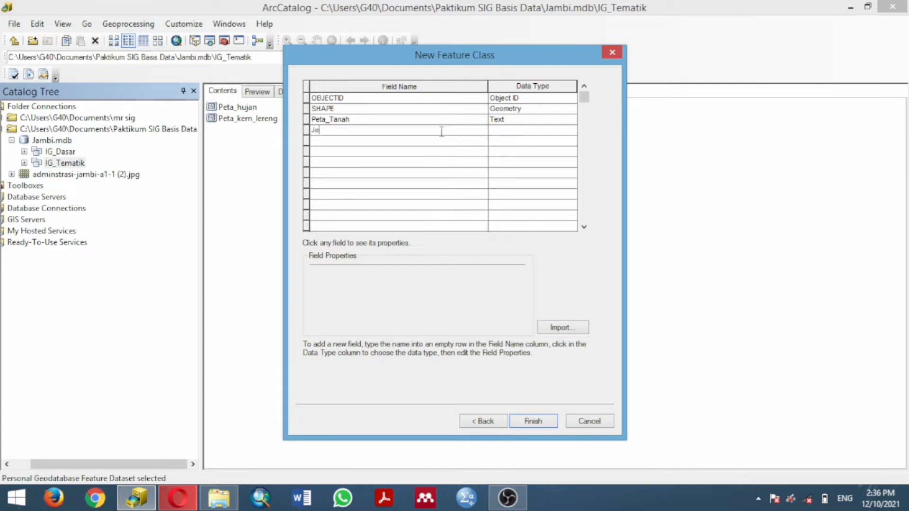
text(nis_Tanah)
click(551, 129)
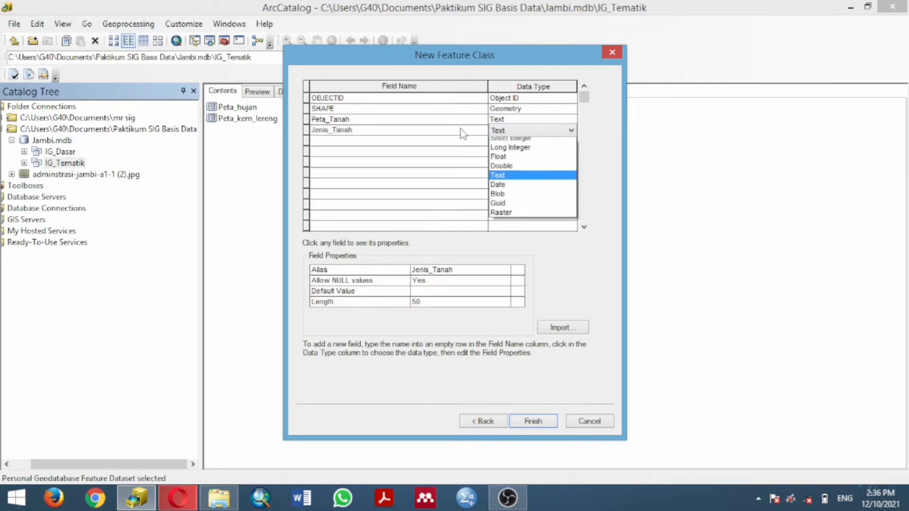
click(404, 142)
Add a Keterangan_Tanah field of data type Text to the Peta_tanah feature class
click(402, 141)
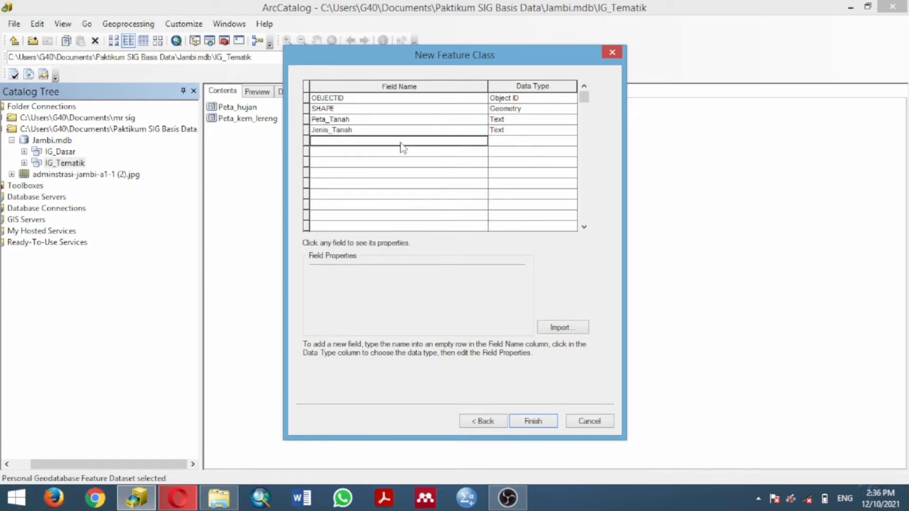
text(K)
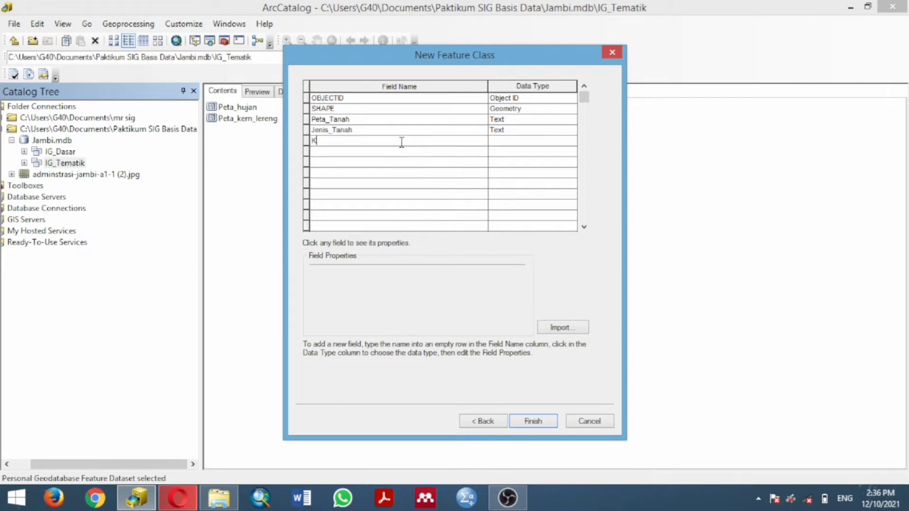
text(eterangan_Tanha)
key(BackSpace)
key(BackSpace)
text(ah)
click(423, 152)
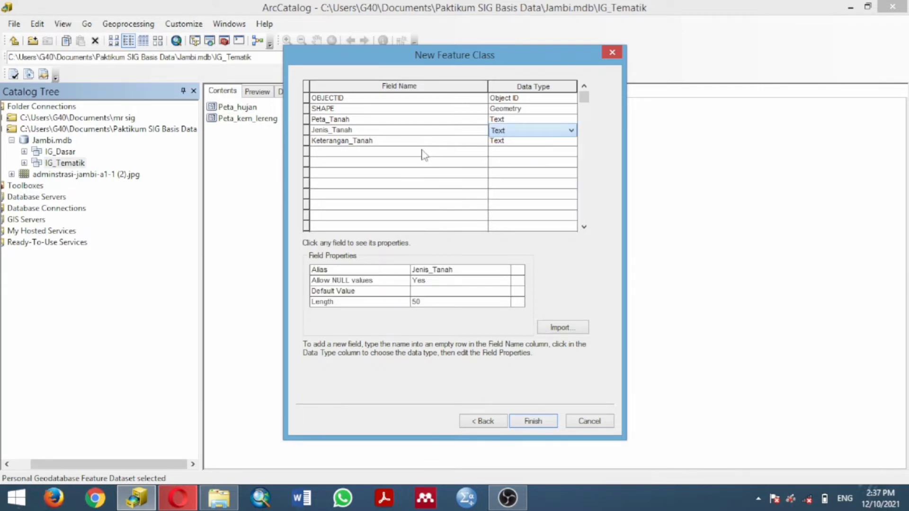
Add a field named Skor Tanah of data type Short Integer to Peta_tanah and try to finish the feature class
click(421, 152)
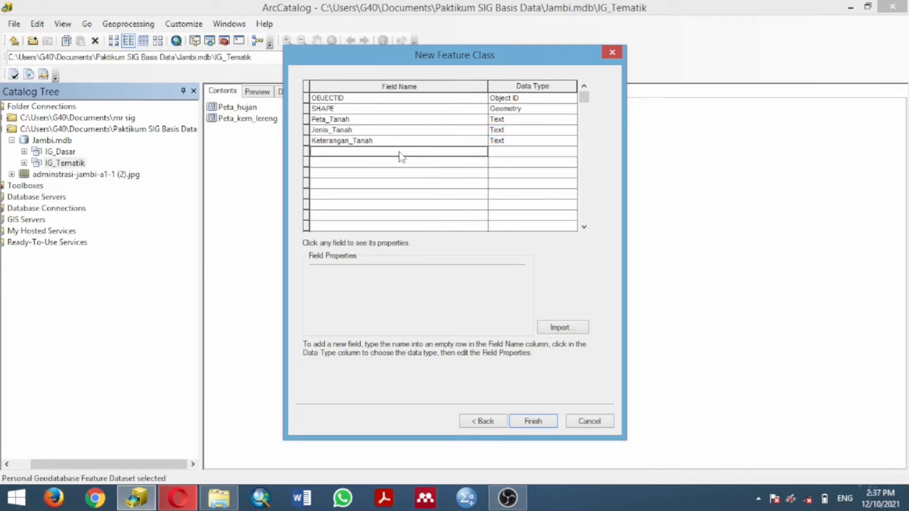
text(Skor)
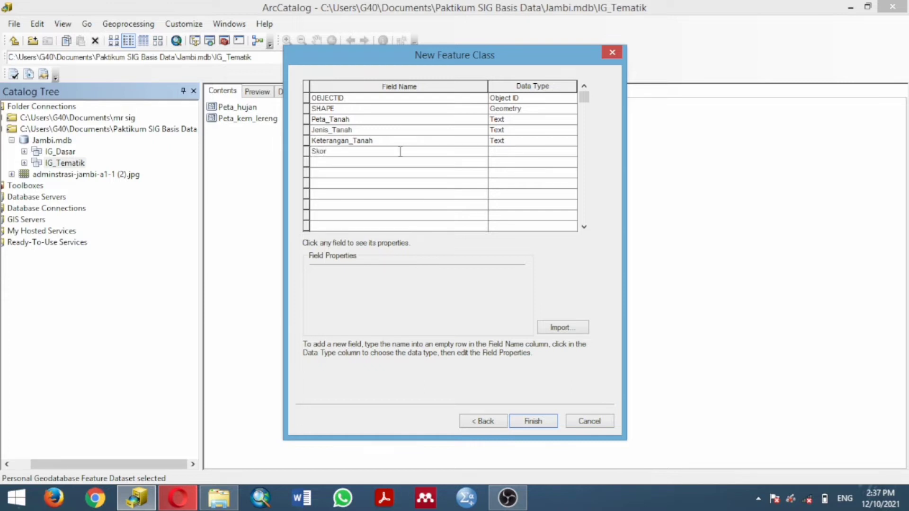
text( Tanah)
click(497, 152)
click(510, 163)
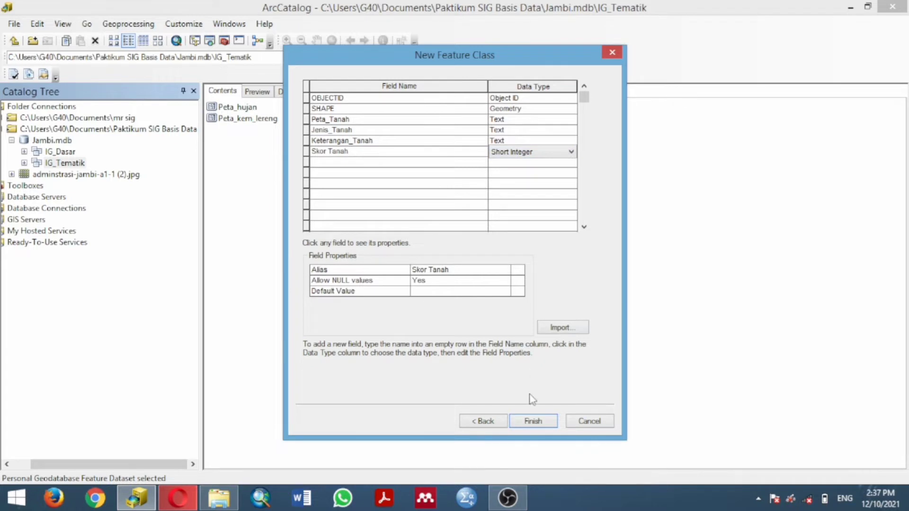
click(530, 421)
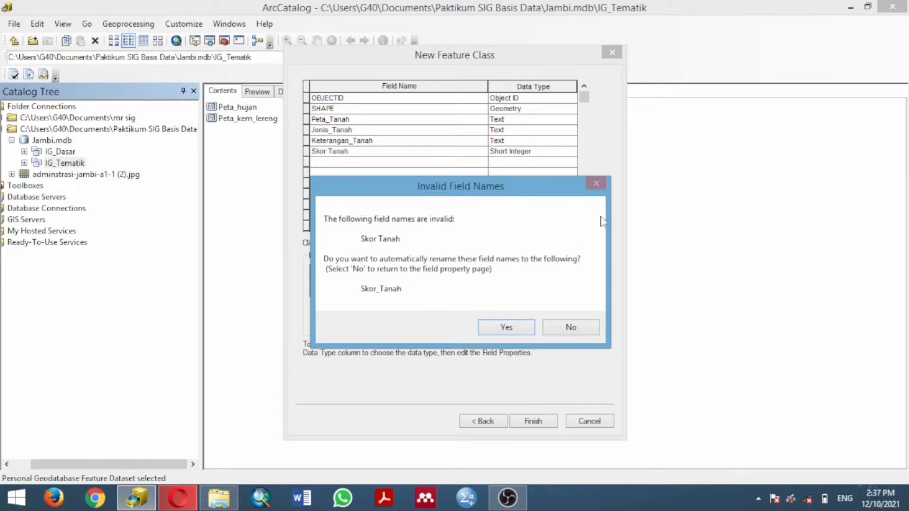
Decline the automatic renaming, rename the Skor Tanah field as Skor_Tanah, and finish creating the Peta_tanah feature class
click(555, 332)
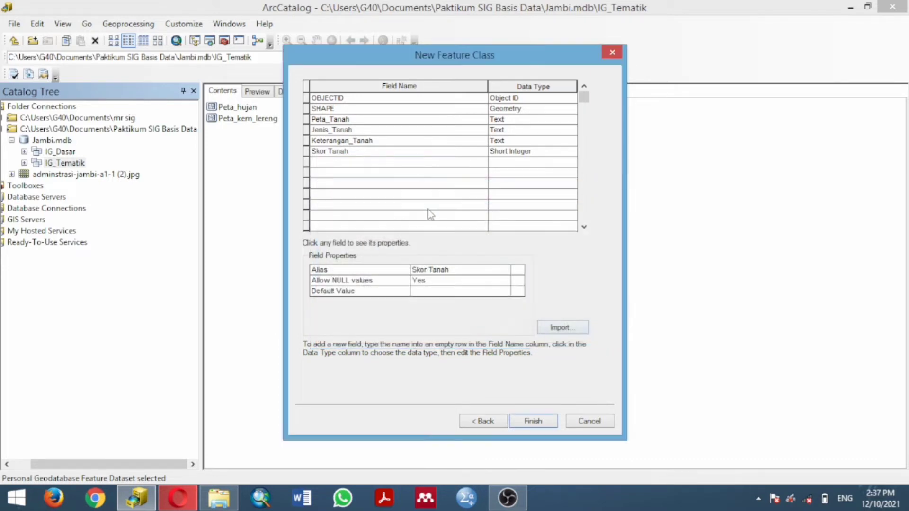
click(330, 152)
key(BackSpace)
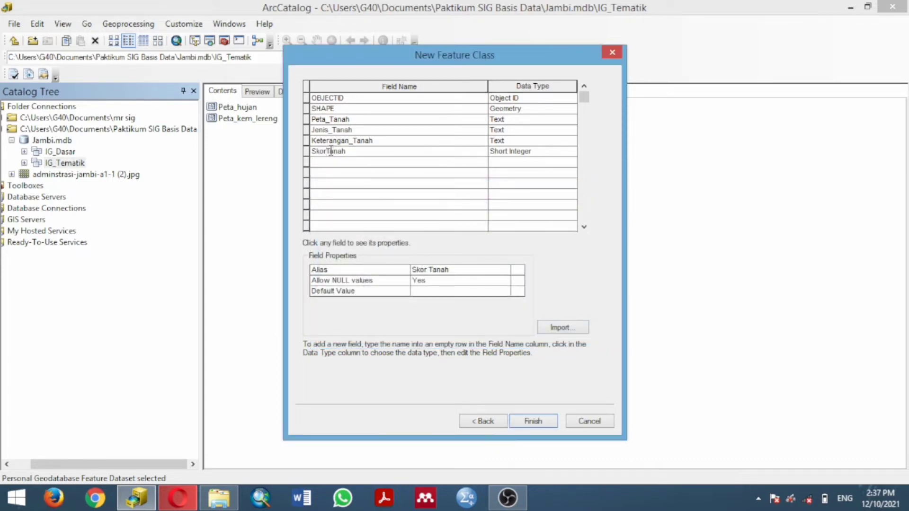
text(_)
click(533, 419)
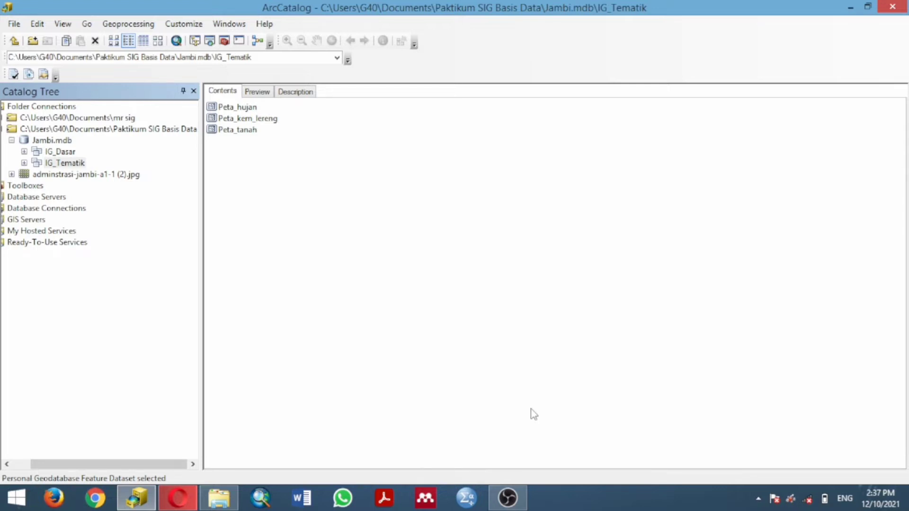
Open the domain properties of Jambi.mdb and add two domains named Kemiringan Lereng and Klasifikasi Lereng
right_click(50, 140)
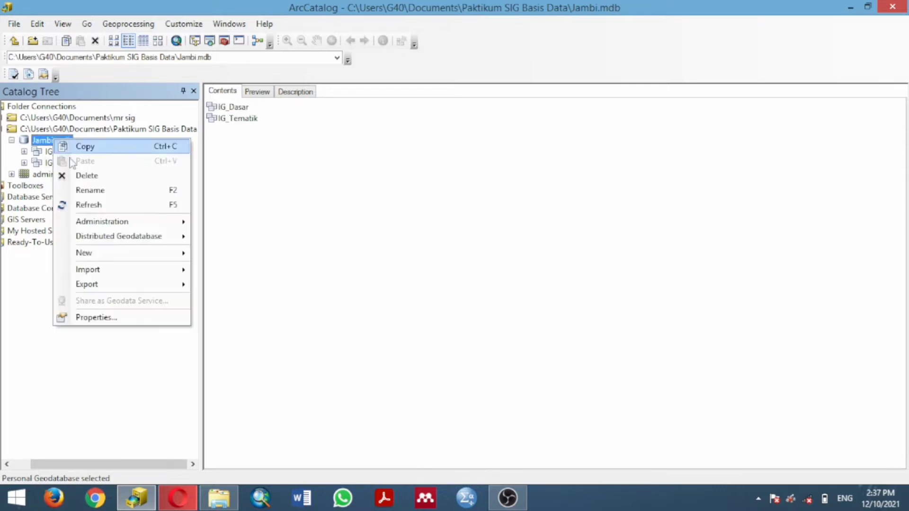
click(129, 318)
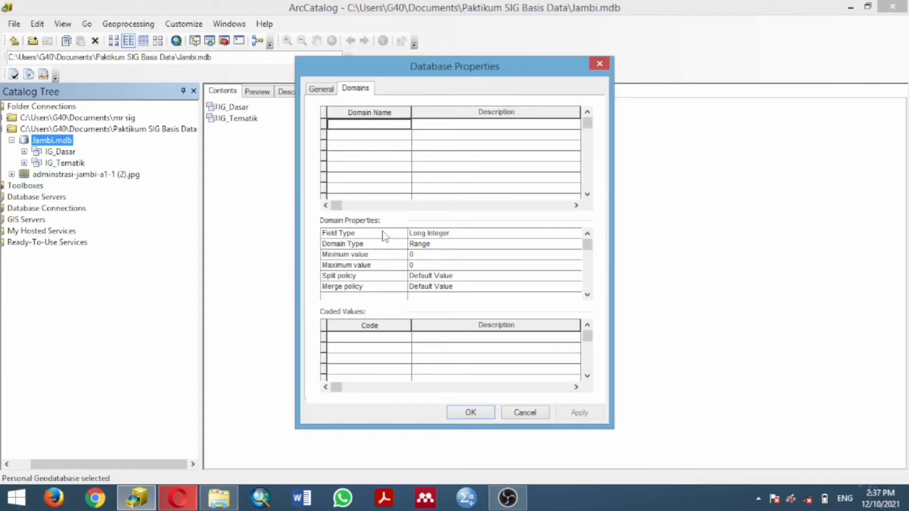
click(371, 125)
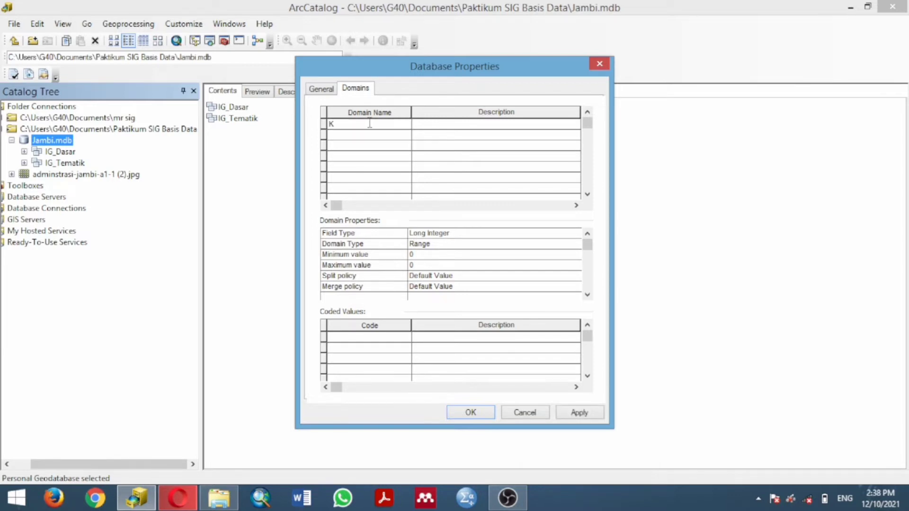
text(Kemiringan Lereng)
click(350, 137)
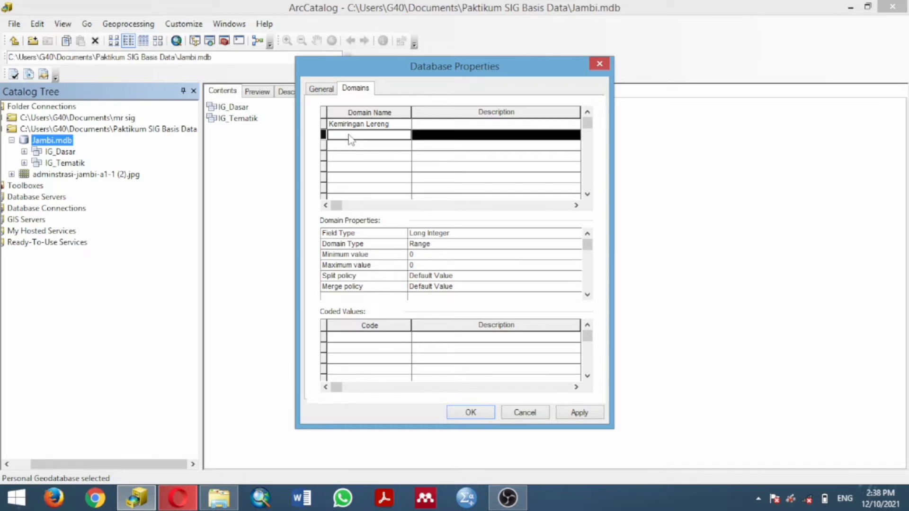
text(Klasifikasi Lereng)
key(Return)
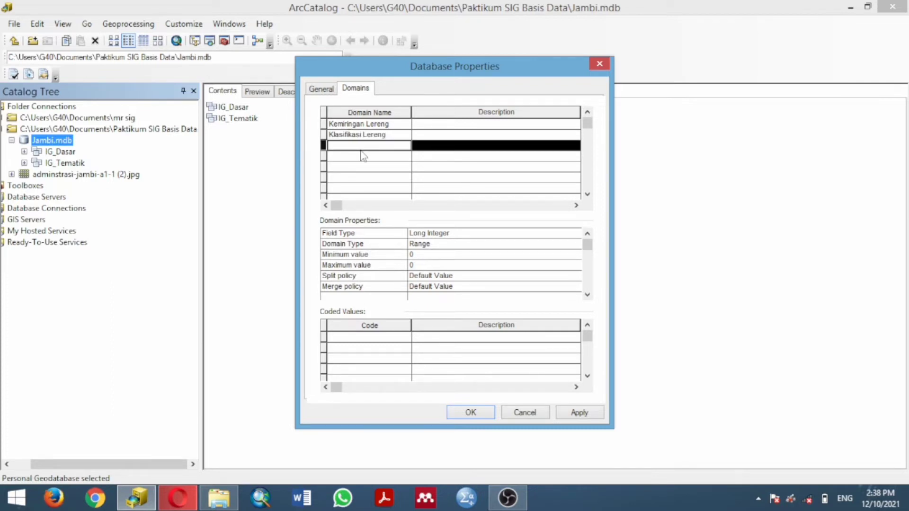
Add two domains named Intensitas Hujan and Klasifikasi Hujan below Klasifikasi Lereng
text(Intensitas Huajn)
key(BackSpace)
key(BackSpace)
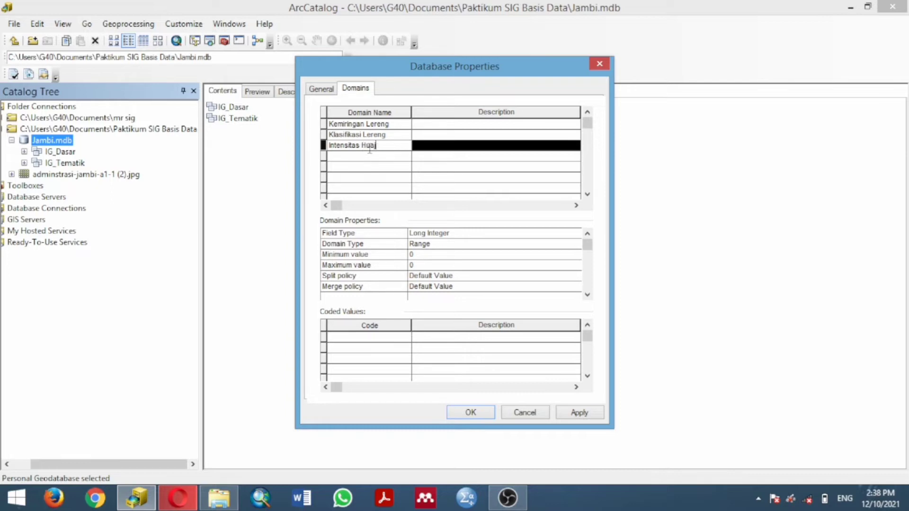
text(jan)
key(BackSpace)
key(BackSpace)
key(BackSpace)
text(jan)
click(371, 158)
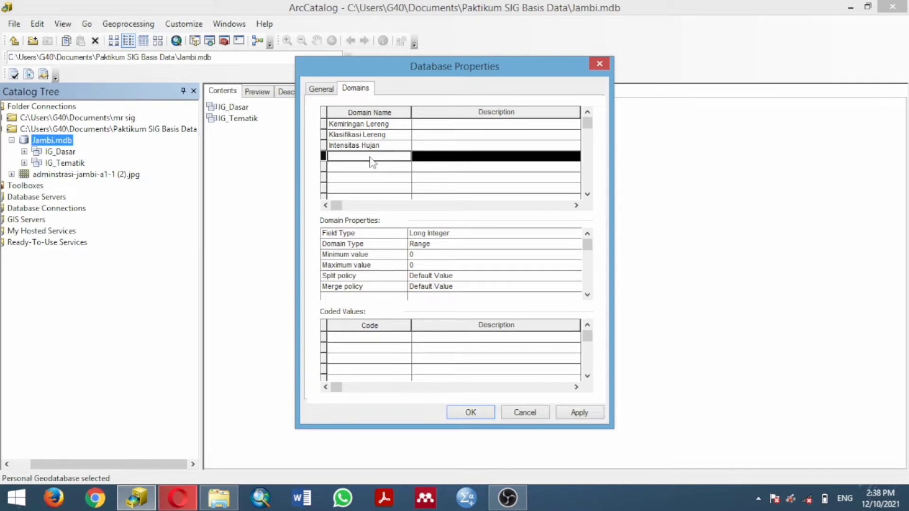
click(371, 157)
text(Klasifikasi Hujan)
Add two soil domains named Jenis Tanah and Keterangan Tanah below Klasifikasi Hujan
click(350, 168)
text(Je)
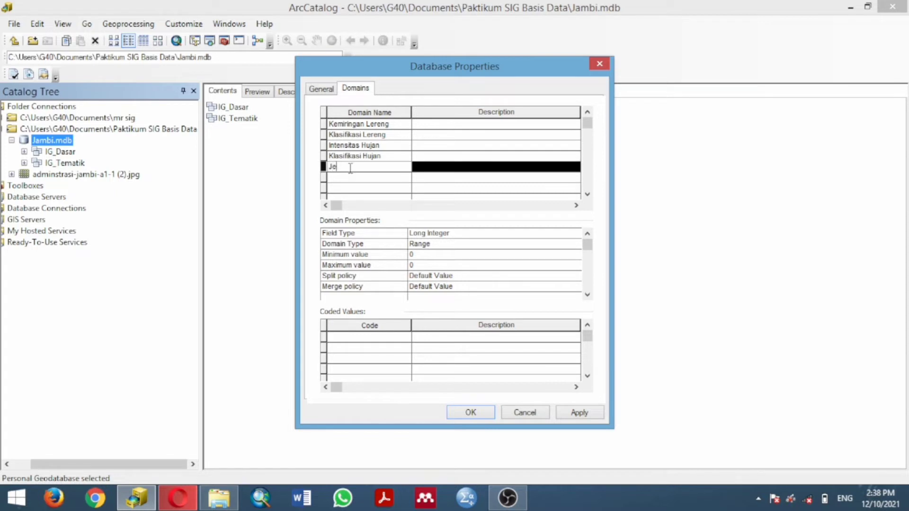
text(nis Tanah)
click(373, 178)
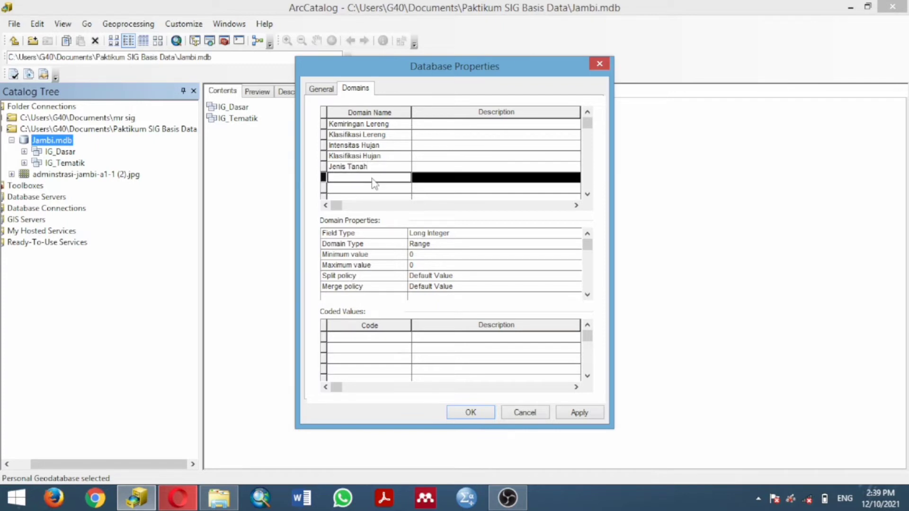
text(Keterangan Tanha)
key(BackSpace)
key(BackSpace)
text(ah)
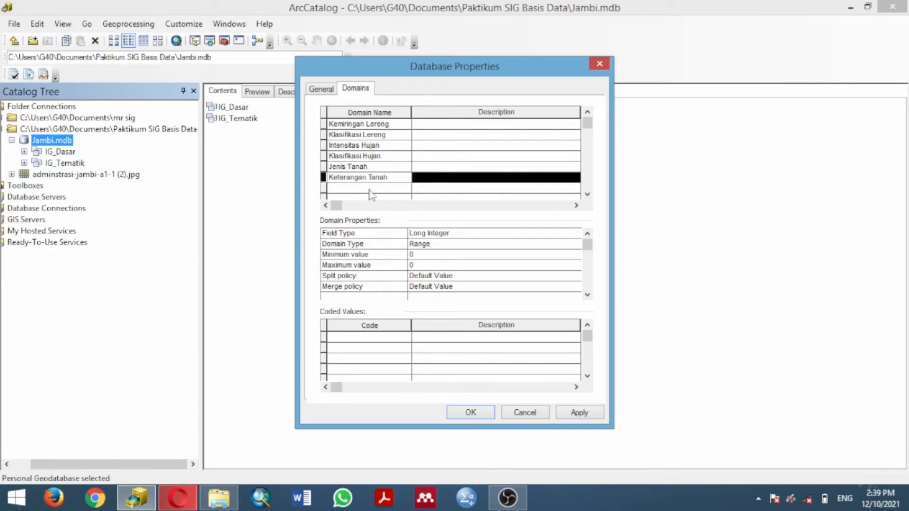
Add two more domains named Arahan and Nama Kabupaten at the end of the domain list
click(369, 192)
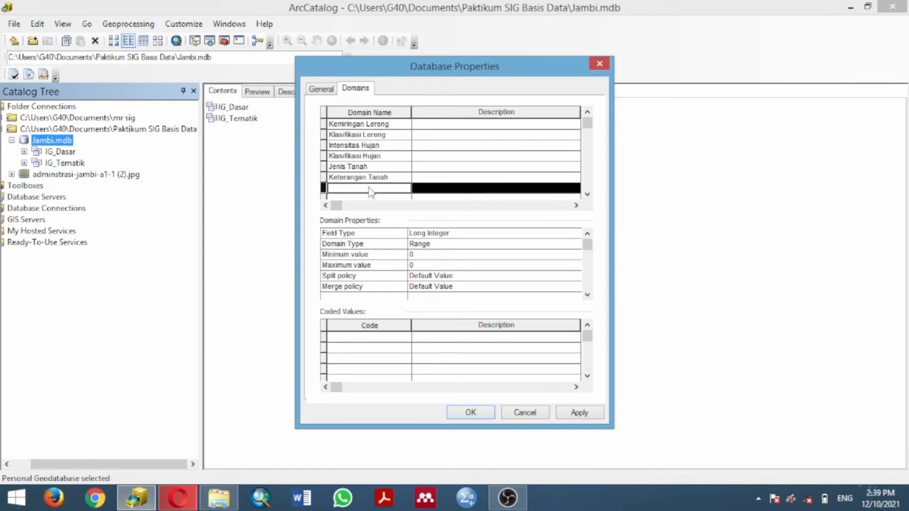
text(Arahan)
key(Return)
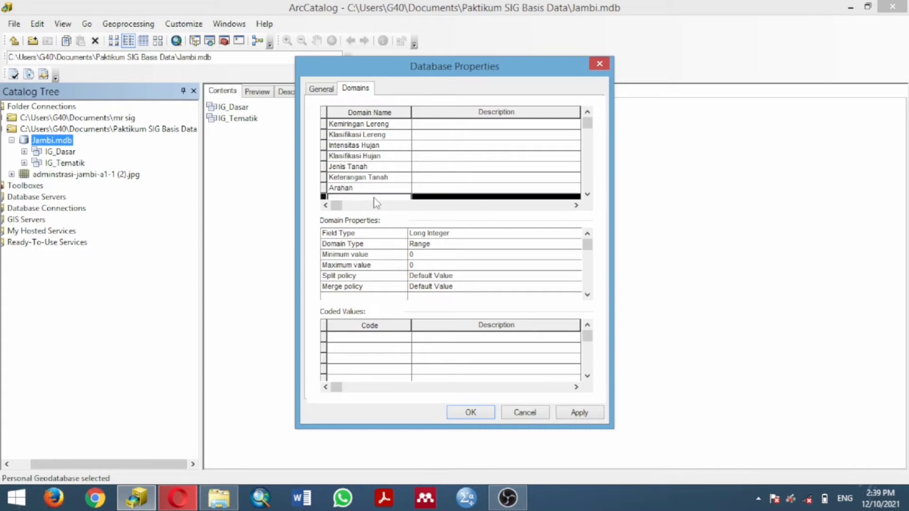
click(587, 163)
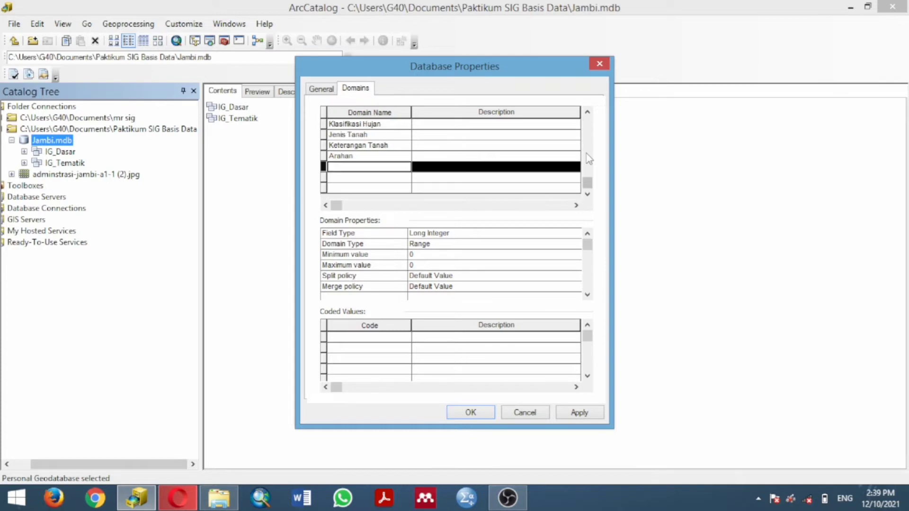
click(399, 165)
text(Nama Ka)
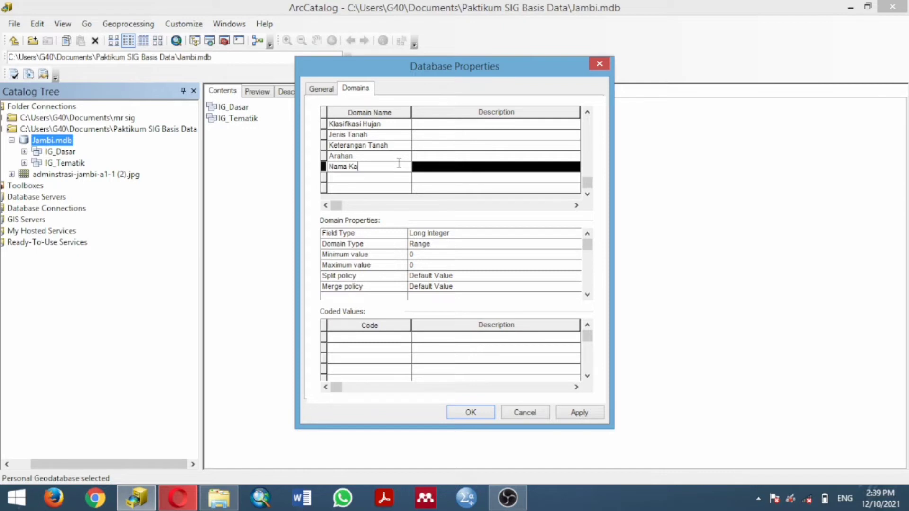
text(bupaten)
Set the field type of the Kemiringan Lereng domain to Text
drag(588, 182, 586, 122)
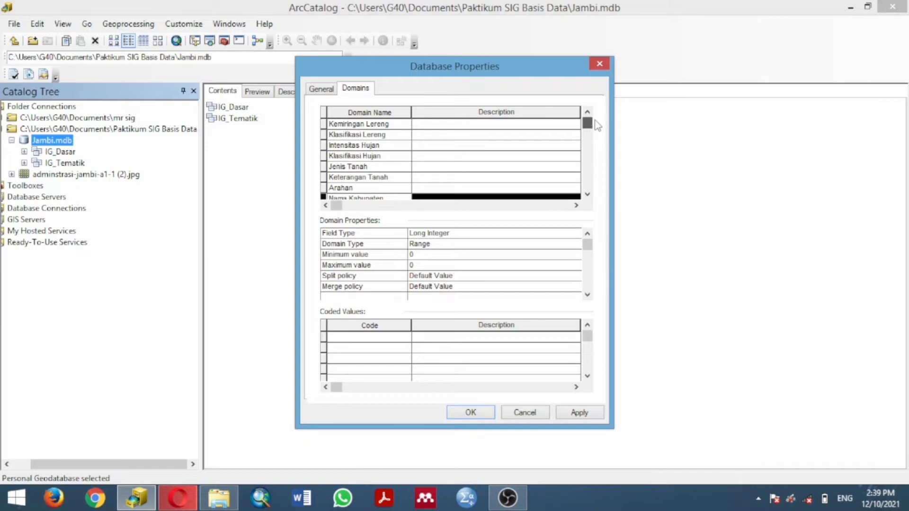
click(469, 126)
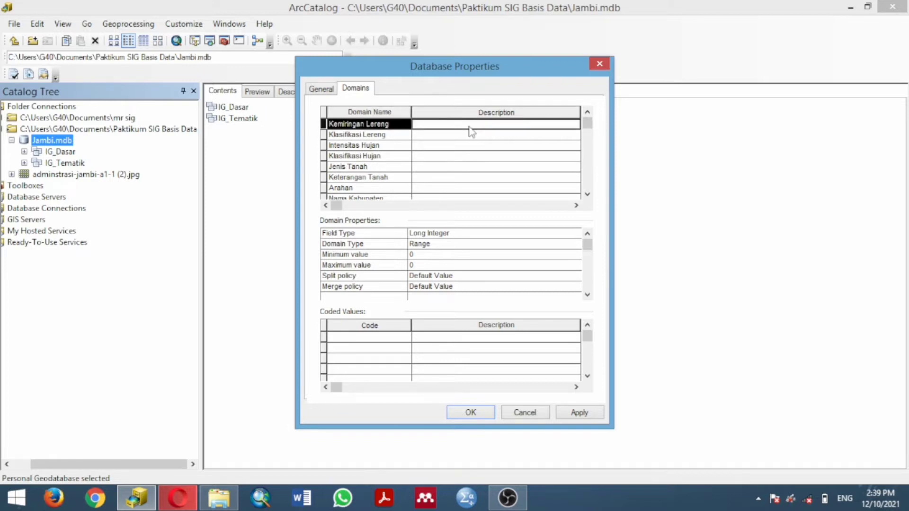
click(445, 233)
click(436, 286)
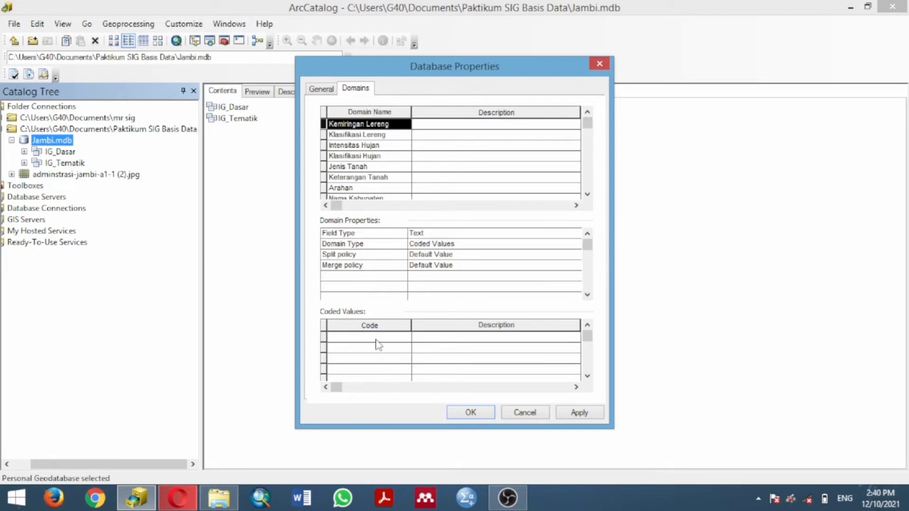
Enter the codes 1, 2, 3, 4 and 5 as coded values of the Kemiringan Lereng domain
click(375, 340)
text(1)
click(379, 350)
text(2)
click(376, 360)
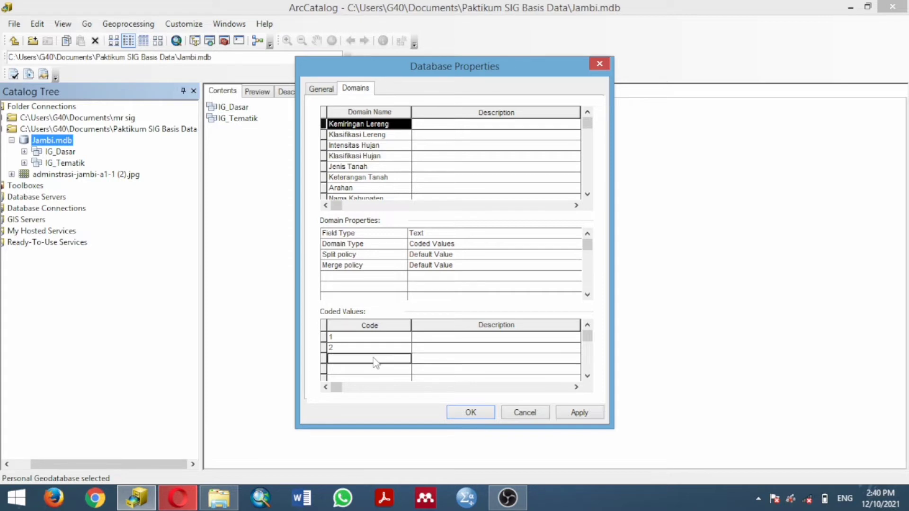
text(3)
click(372, 371)
text(3)
click(344, 362)
key(BackSpace)
text(4)
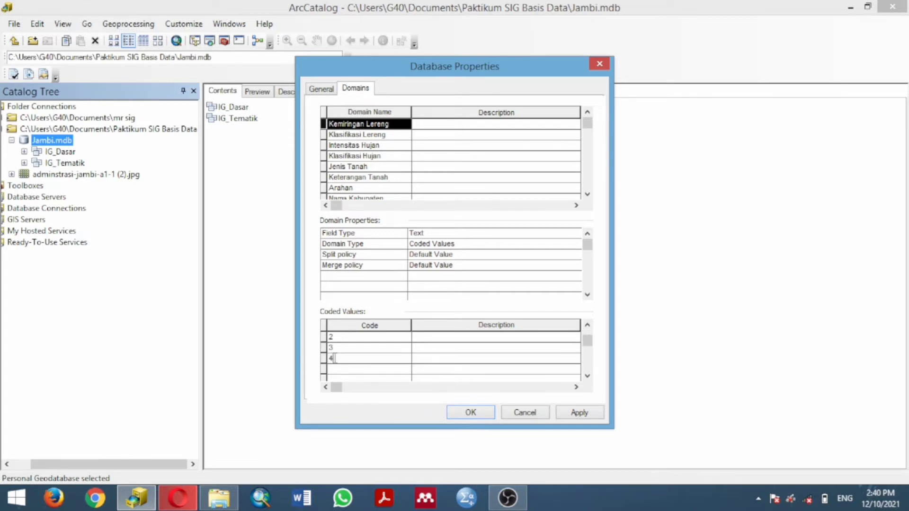
click(334, 369)
text(5)
Describe code 1 of the Kemiringan Lereng domain as 1,00% - 8,00%
click(443, 350)
click(424, 338)
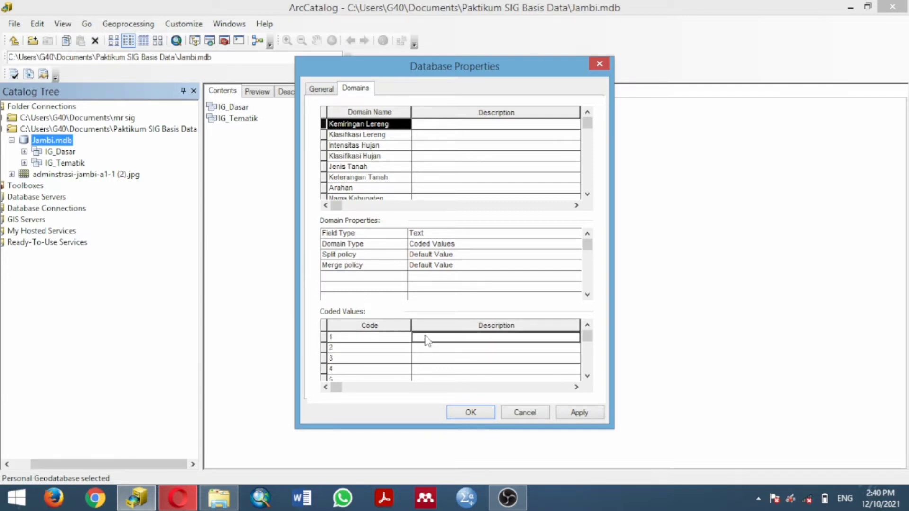
text(1,00)
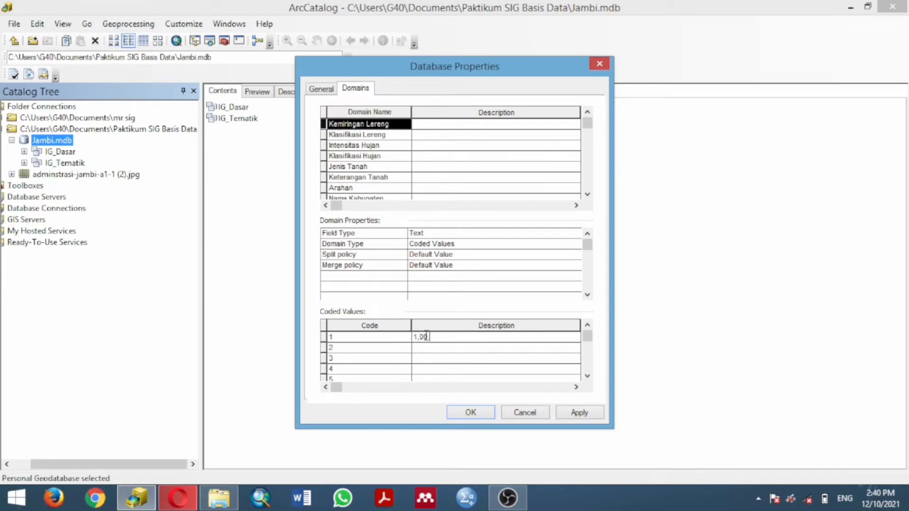
text( -)
text( 8,00)
text(%)
text(%)
Describe code 2 of Kemiringan Lereng as 8,01% - 15,00% and code 3 as 15,01% - 25,00%
click(442, 348)
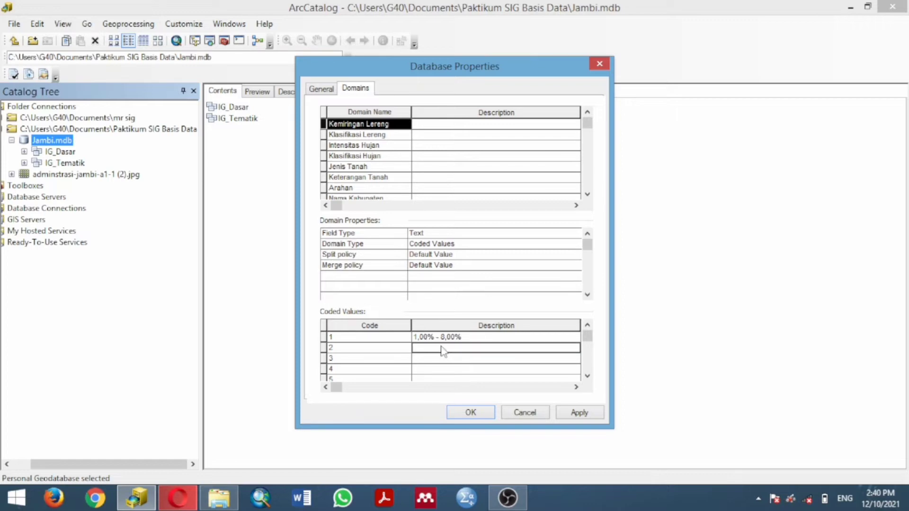
text(8,)
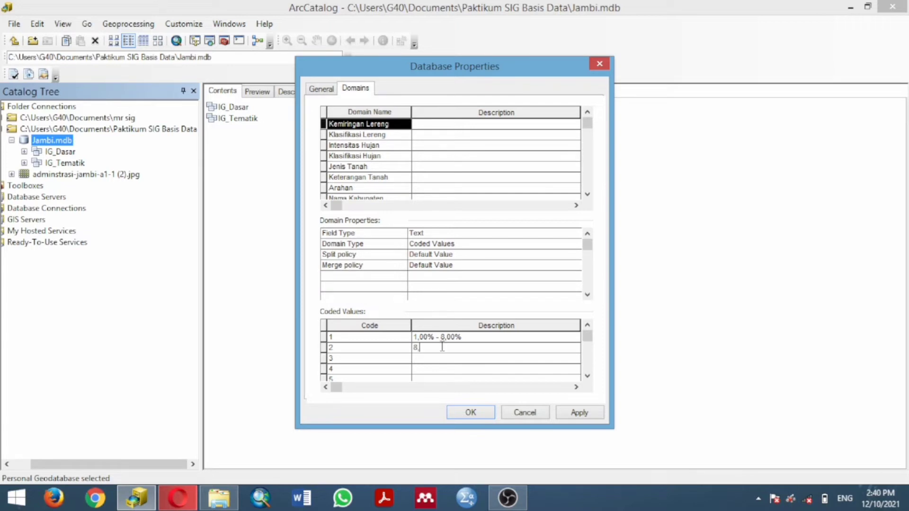
text(01% - 15,00%)
click(426, 360)
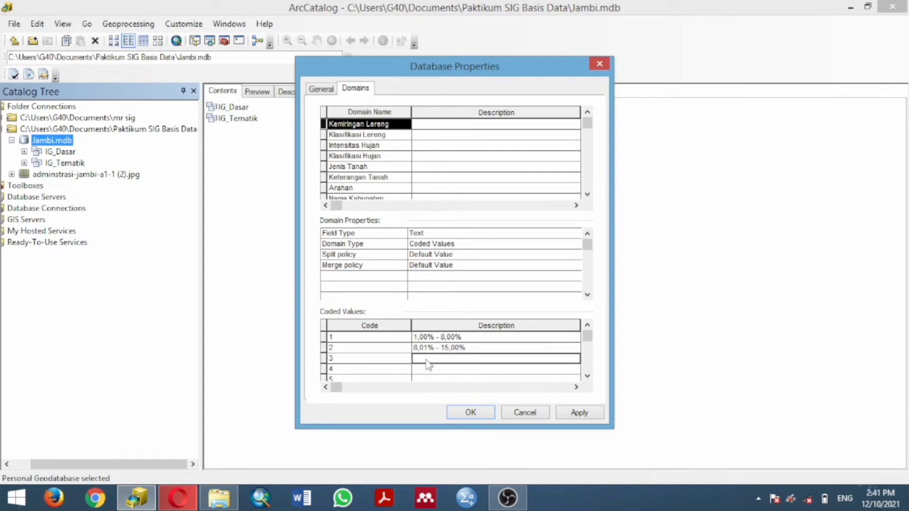
text(15,)
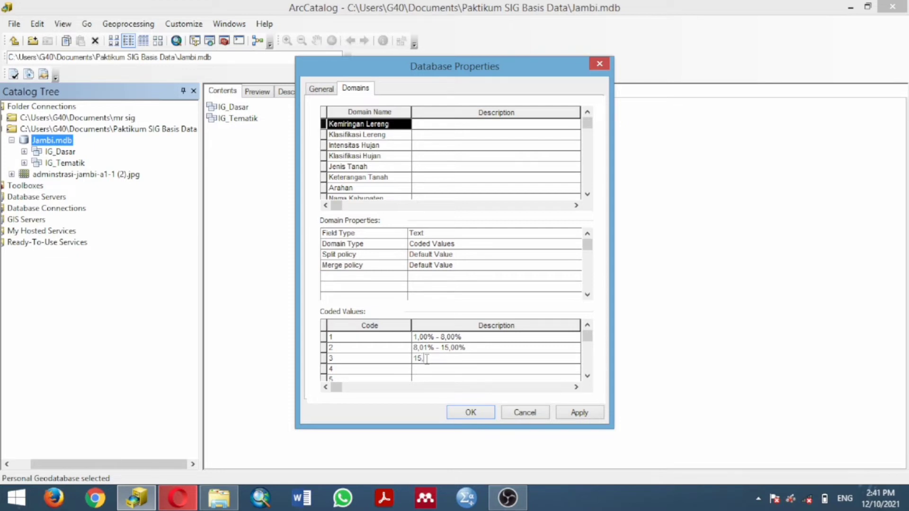
text(01% - 25,00)
text(%)
Describe code 4 of Kemiringan Lereng as 25,01% - 40,00% and code 5 as 40,01% atau lebih
click(421, 368)
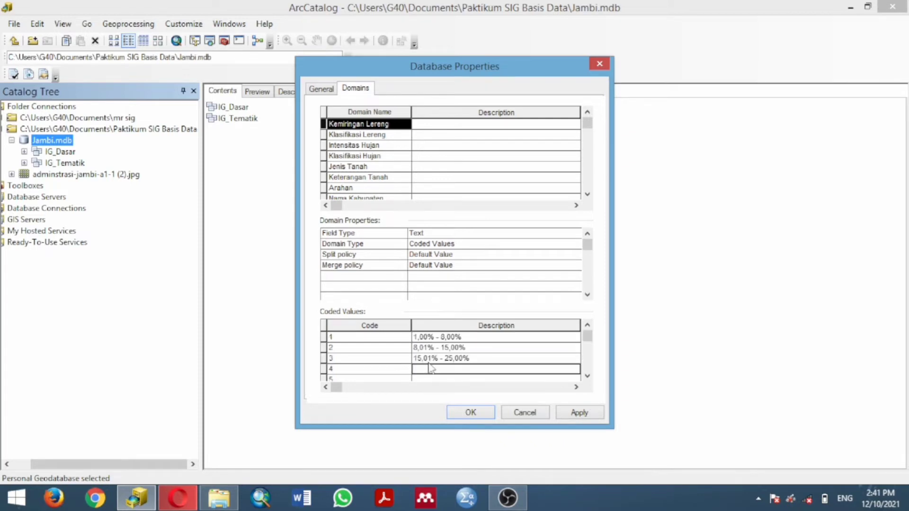
text(25)
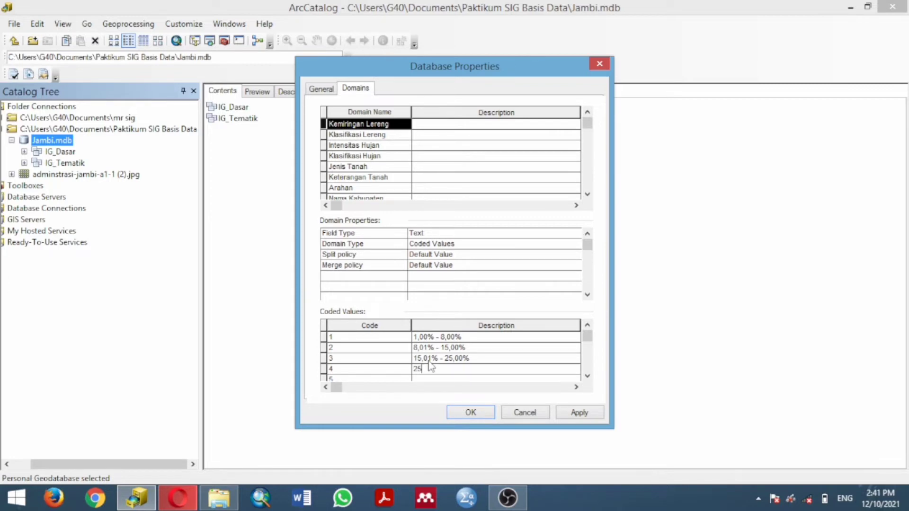
text(,01% - 40,00%)
click(424, 379)
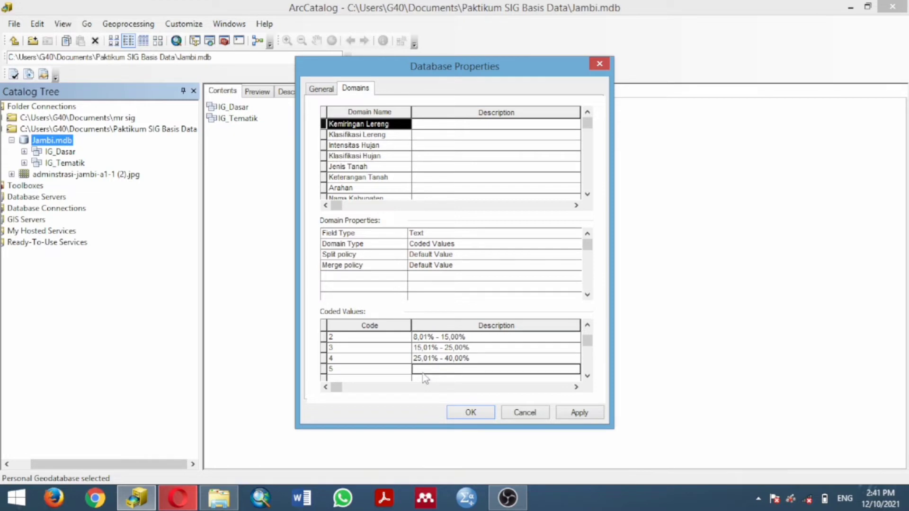
text(40)
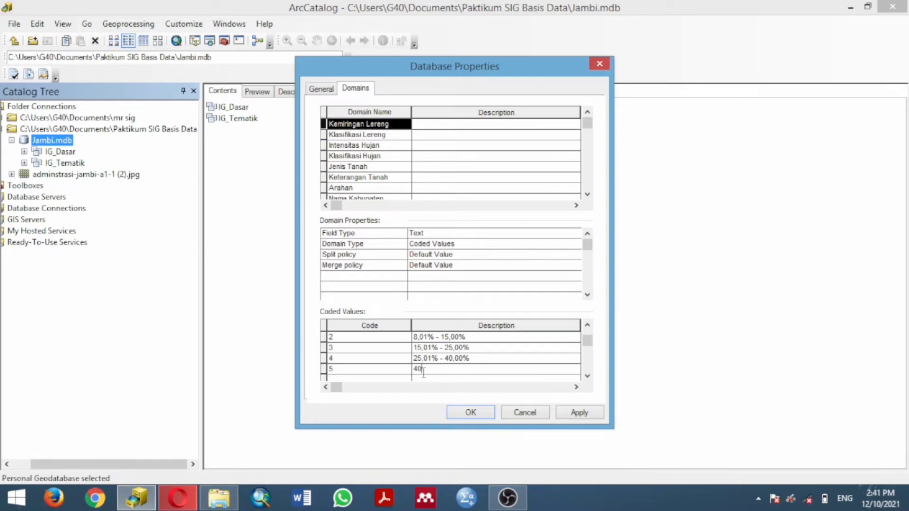
text(,01%)
text(atau lebih)
Set the field type of the Klasifikasi Lereng domain to Text
click(363, 136)
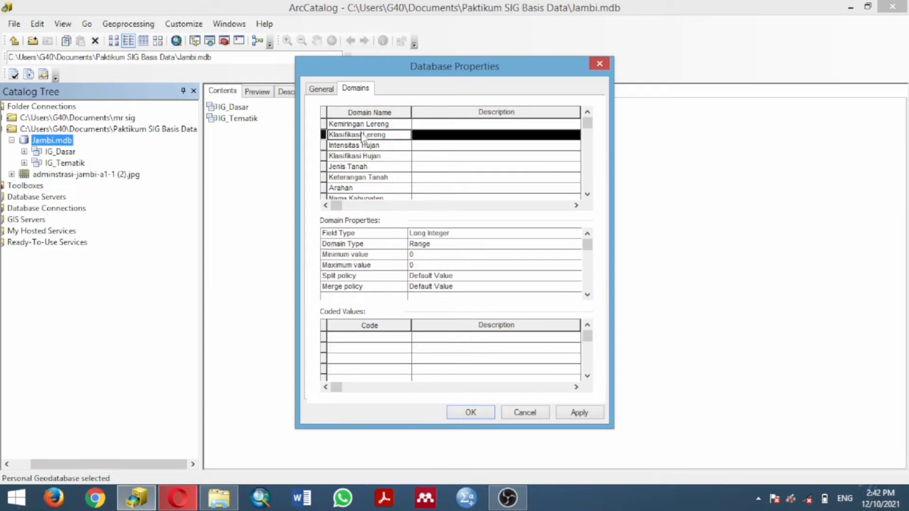
click(452, 231)
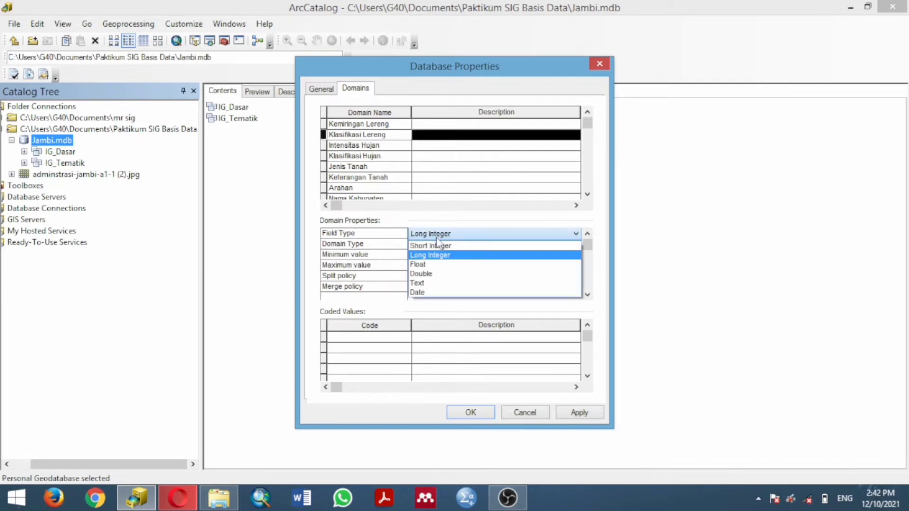
click(420, 284)
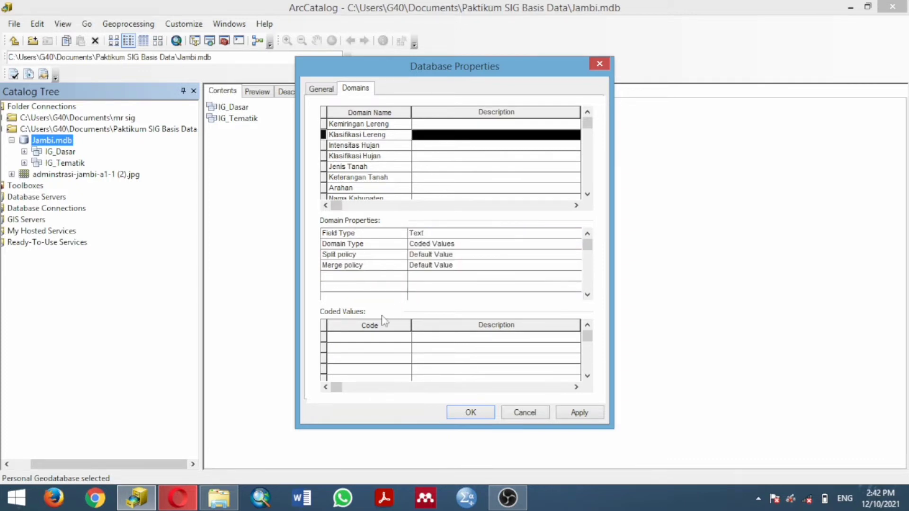
Add coded values to Klasifikasi Lereng: code 1 described as Datar and code 2 as Landai
click(366, 341)
text(1)
click(440, 342)
text(Datar)
click(406, 349)
text(2)
click(445, 346)
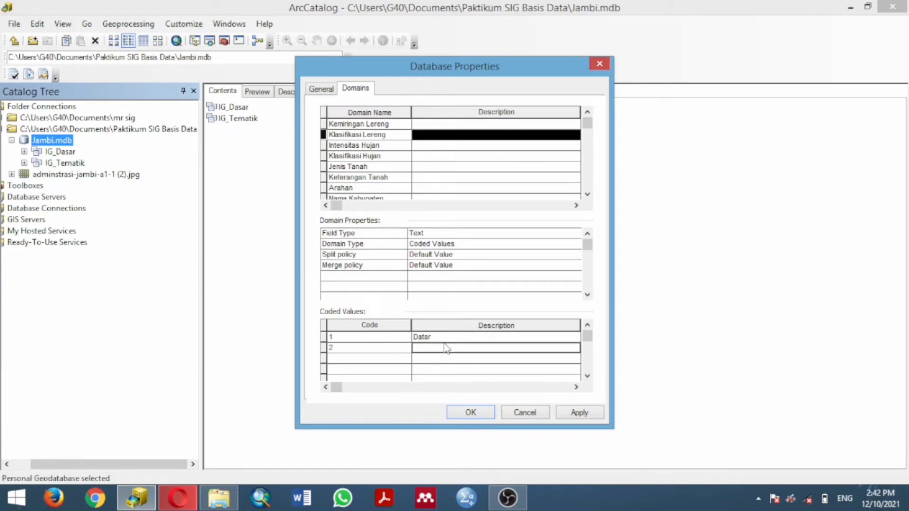
text(Landai)
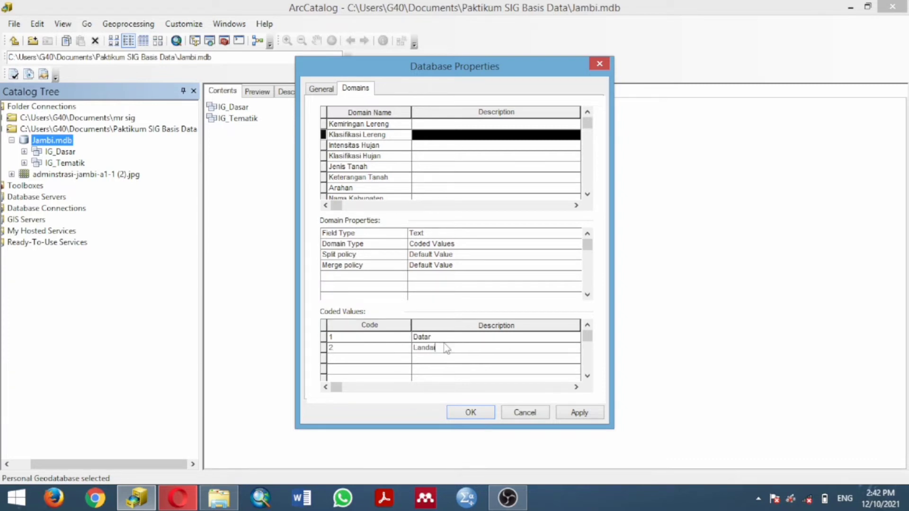
Add code 3 described as Agak Curam and code 4 described as Curam to the Klasifikasi Lereng domain
click(410, 358)
text(2)
key(BackSpace)
text(3)
click(424, 361)
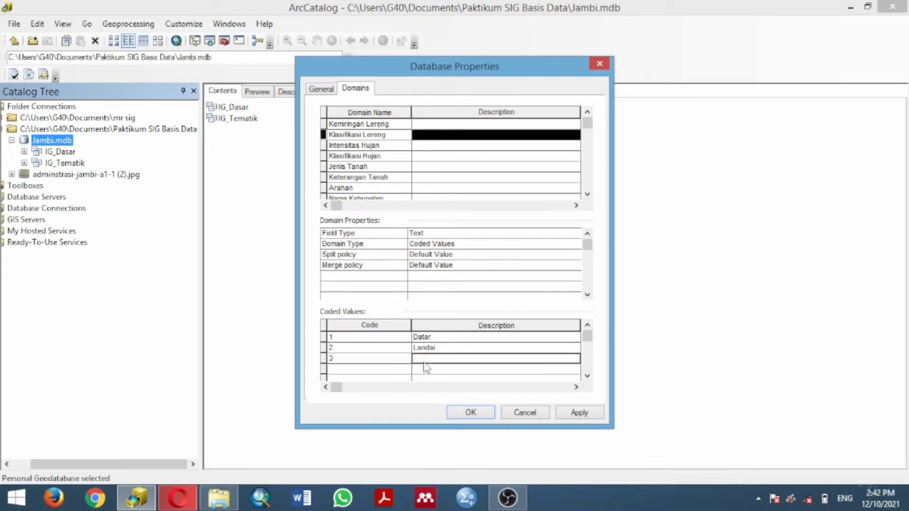
text(Agak)
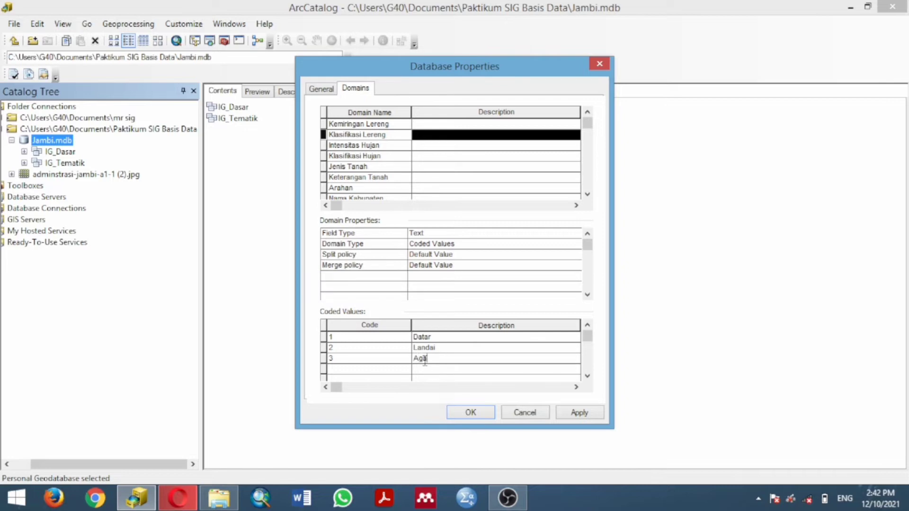
text( zc)
key(BackSpace)
key(BackSpace)
text(Curam)
click(378, 371)
text(4)
click(436, 369)
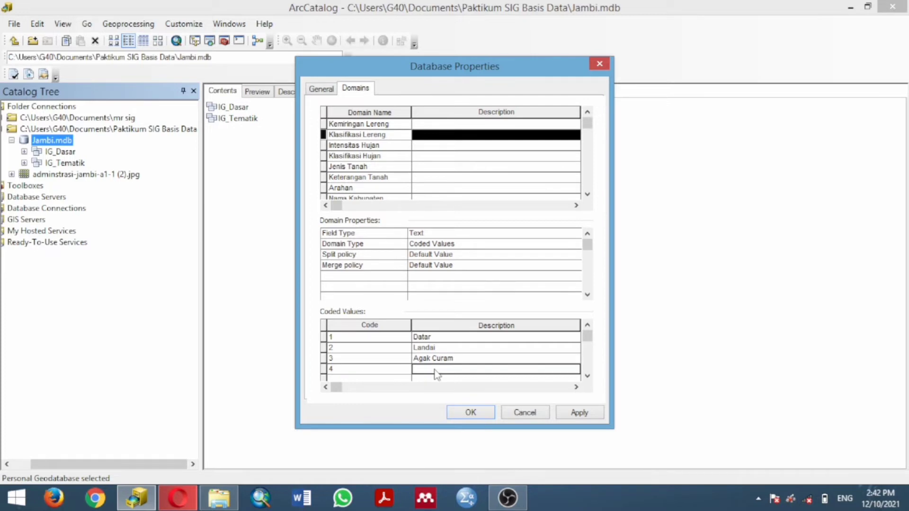
text(Curam)
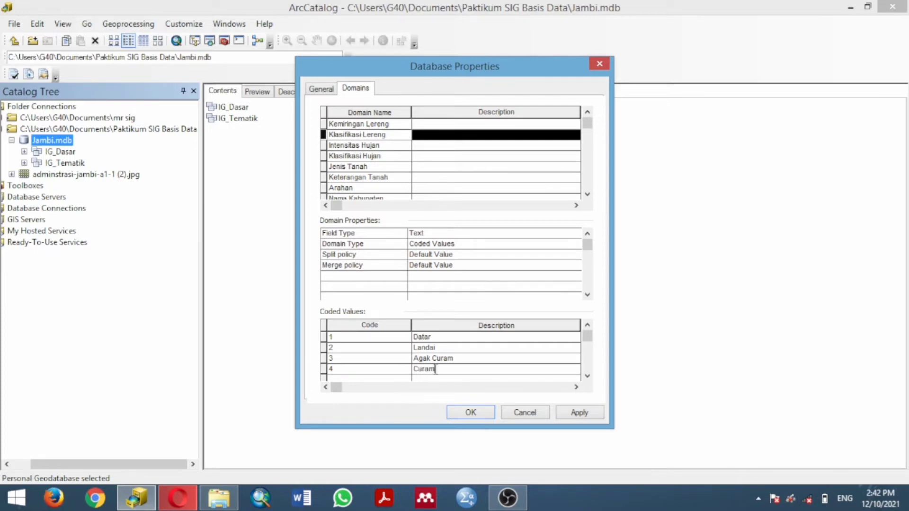
Add code 5 described as Sangat Curam to the Klasifikasi Lereng domain
click(391, 379)
text(5)
click(436, 371)
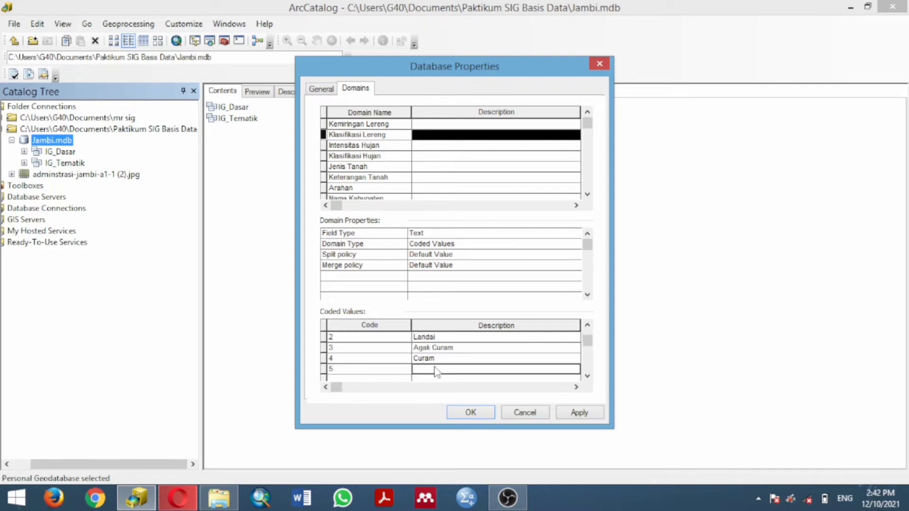
text(San)
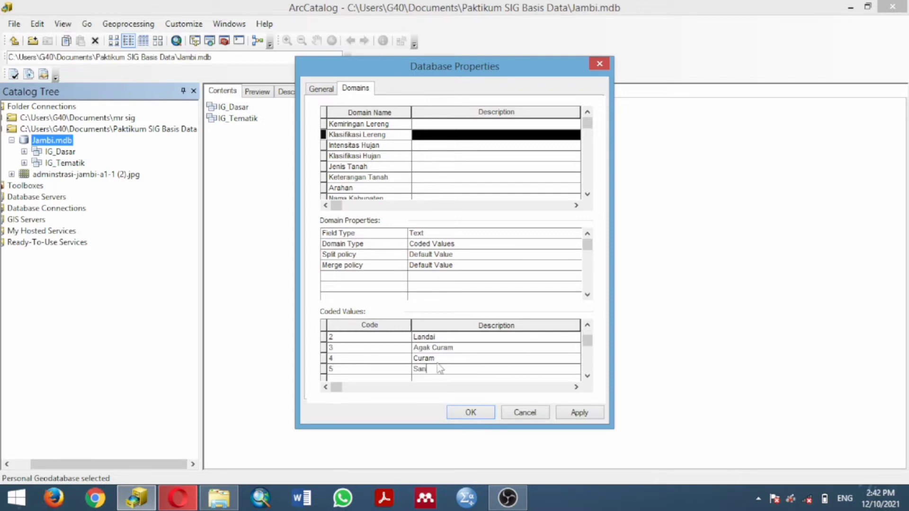
text(gat Curam)
Set the field type of the Intensitas Hujan domain to Text
click(380, 147)
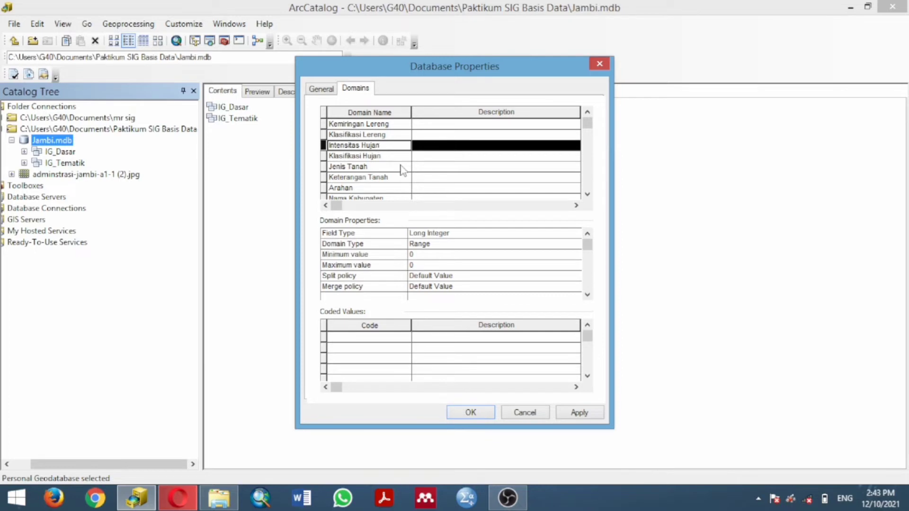
click(426, 233)
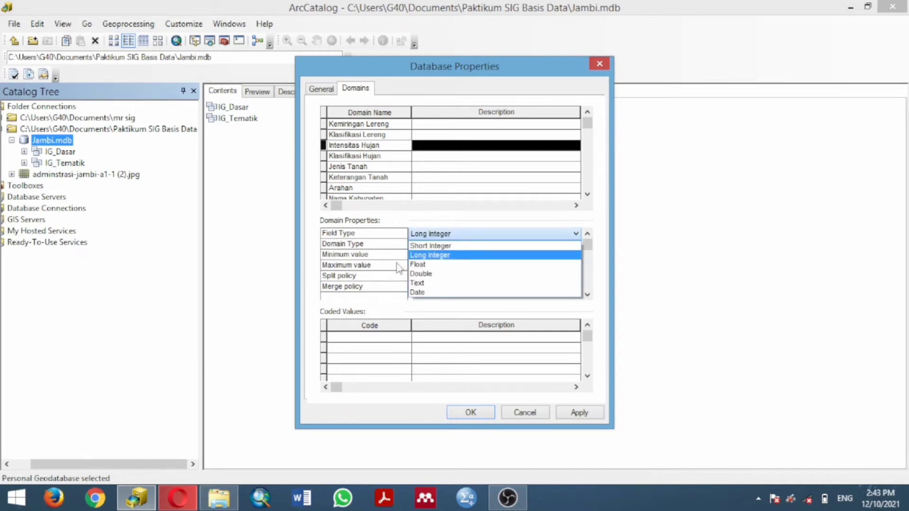
click(415, 295)
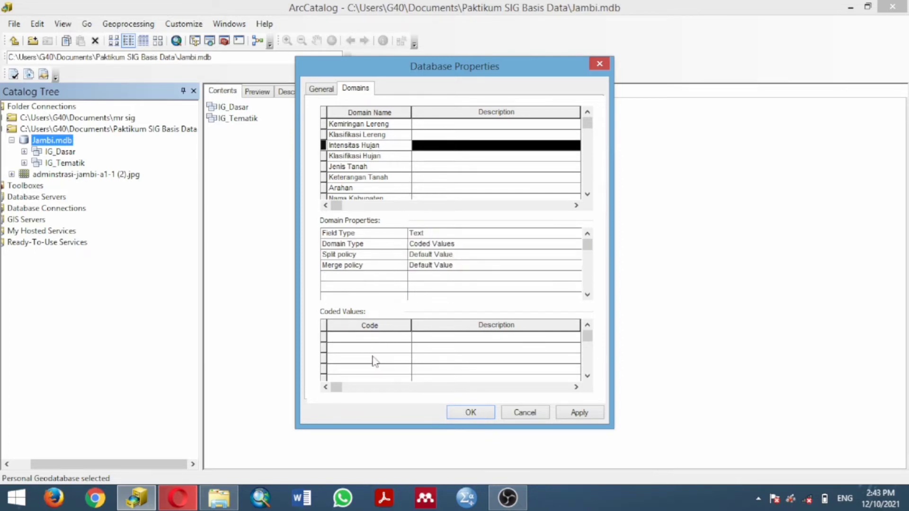
Add coded values to Intensitas Hujan: code 1 described as < 1750 mm/hari and code 2 as 2000 mm/hari
click(365, 338)
text(1)
click(427, 340)
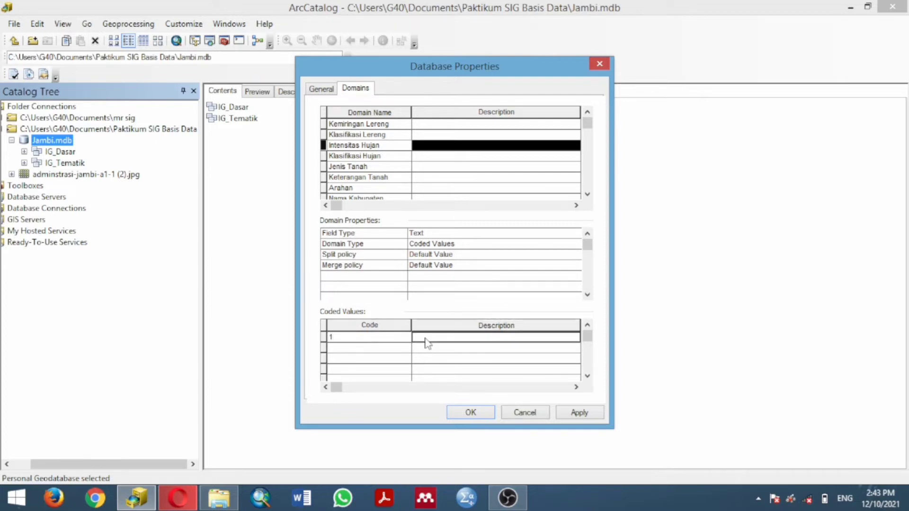
text(<)
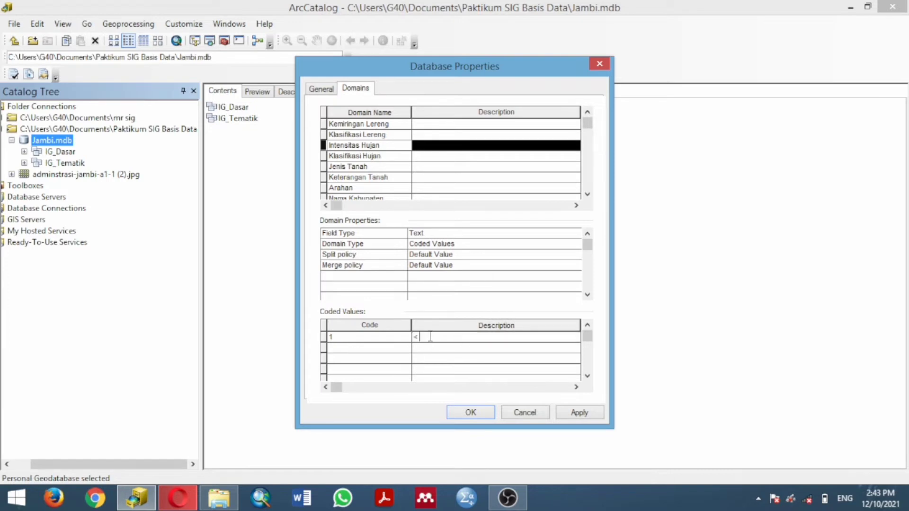
text( 1750 mm/hari)
click(359, 349)
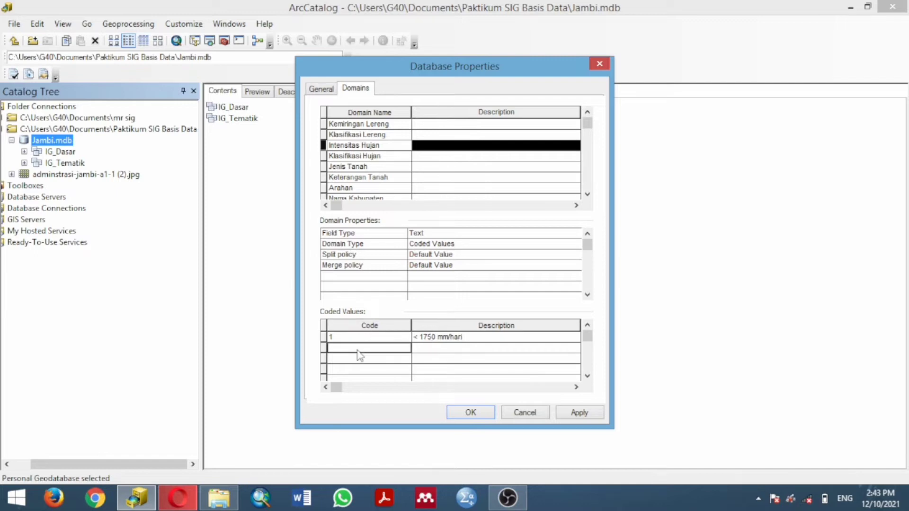
text(2)
click(449, 349)
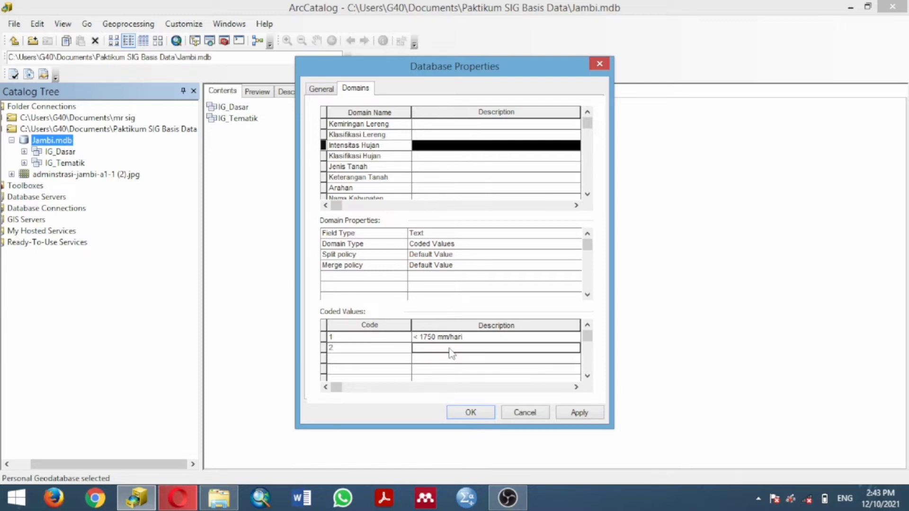
text(2000)
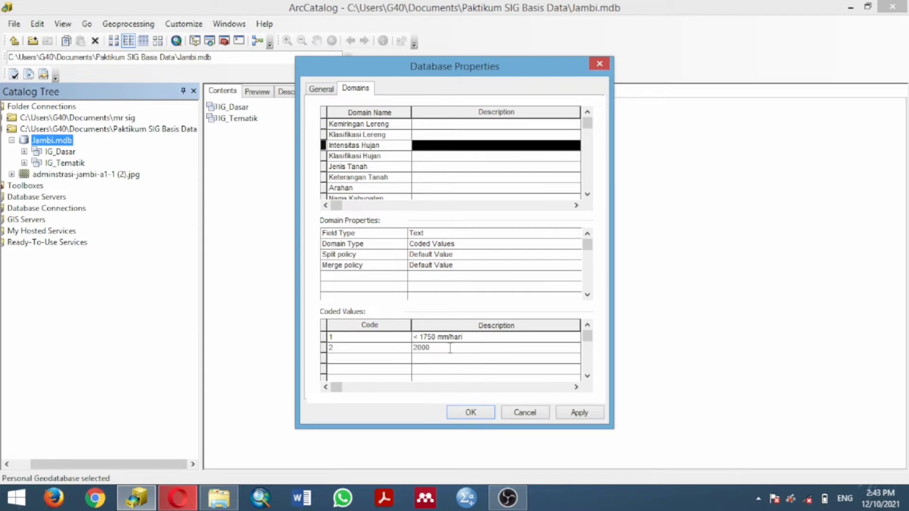
text( mm/hari)
Add code 3 described as 2250 mm/hari and code 4 described as >2250 mm/hari to the Intensitas Hujan domain
click(372, 359)
text(3)
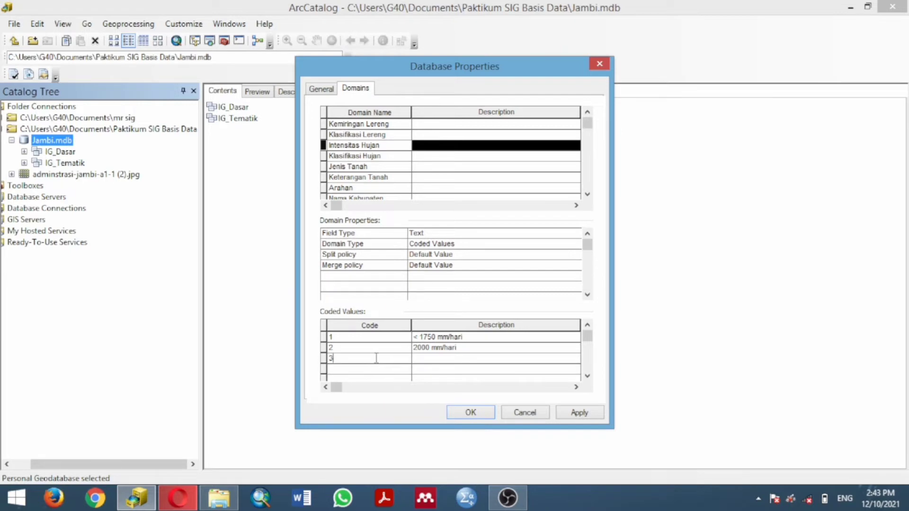
click(423, 359)
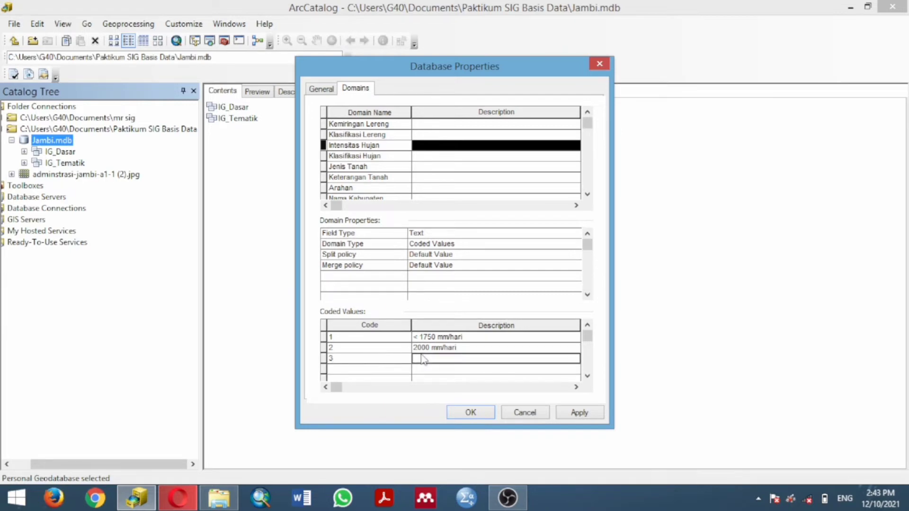
text(2250)
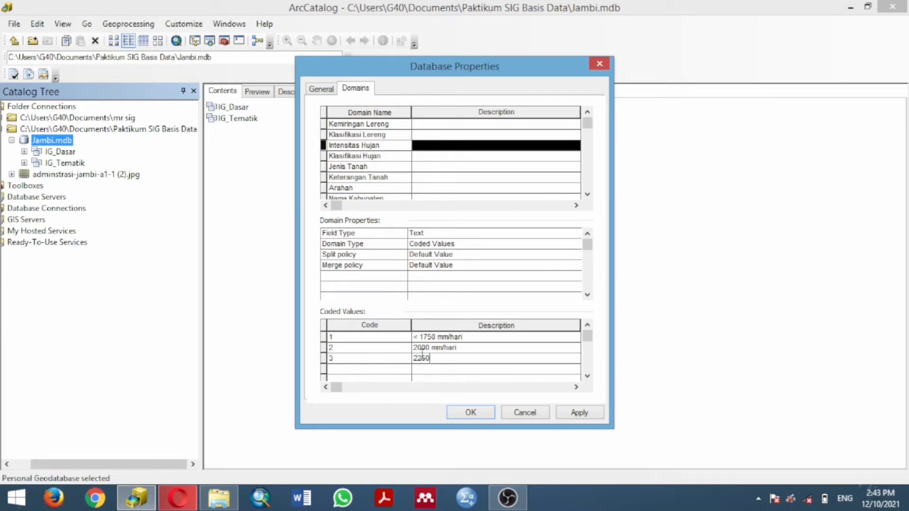
text( mm/hari)
click(406, 369)
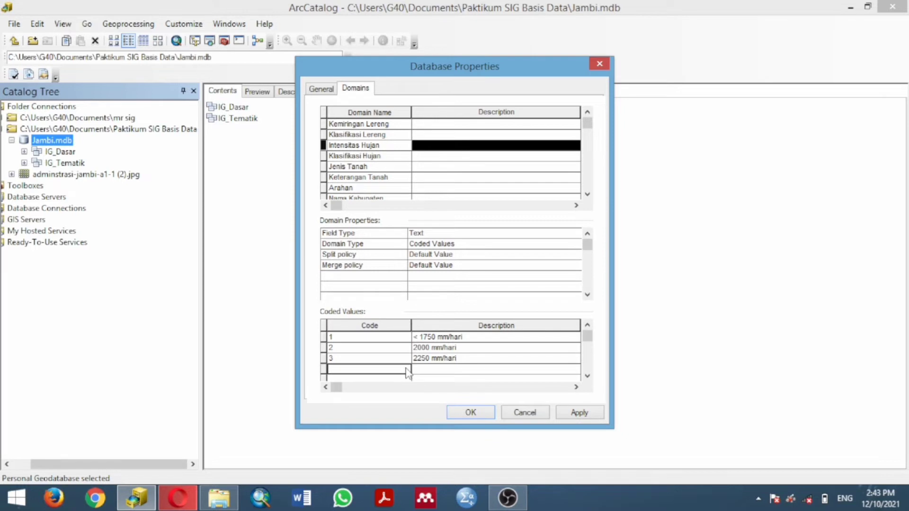
text(4)
click(438, 370)
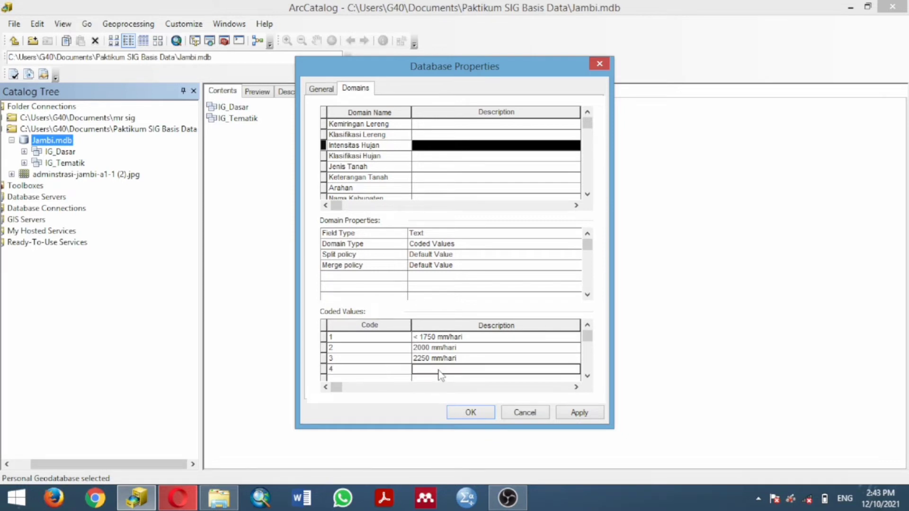
click(439, 370)
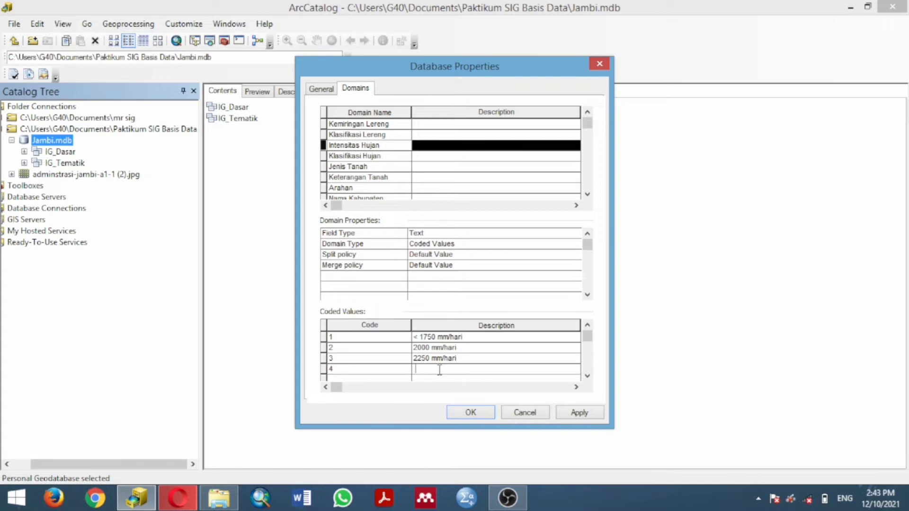
text(>2250 mm/hari)
Set the field type of the Klasifikasi Hujan domain to Text
click(376, 161)
click(422, 233)
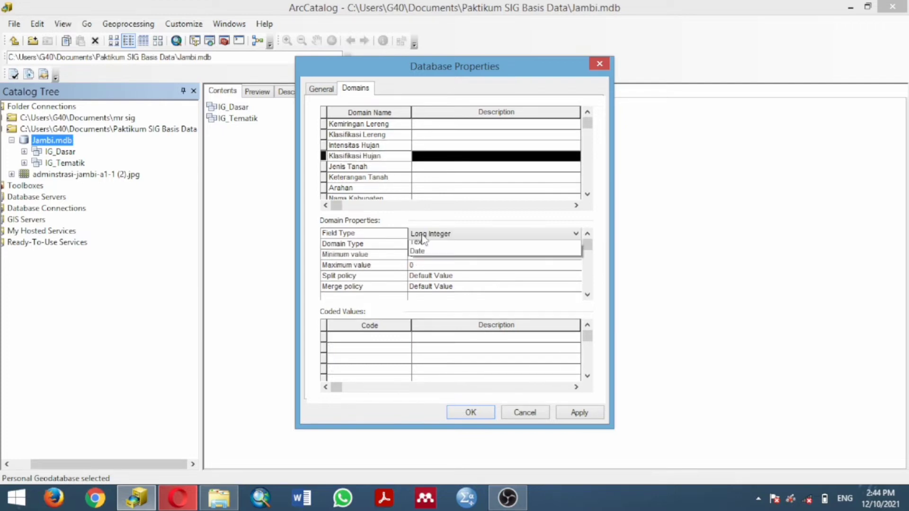
click(422, 234)
click(418, 282)
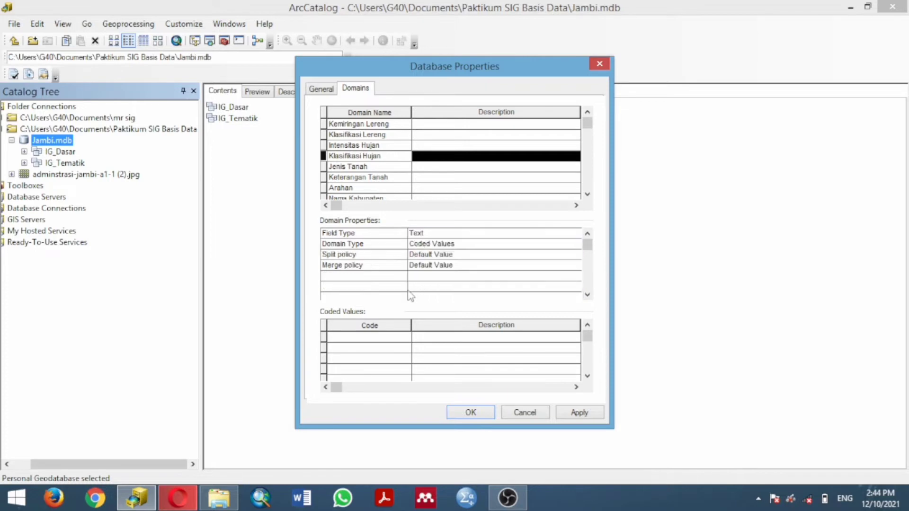
Add coded values to Klasifikasi Hujan: code 1 described as Sangat Rendah and code 2 as Rendah
click(369, 339)
click(369, 339)
text(1)
click(441, 340)
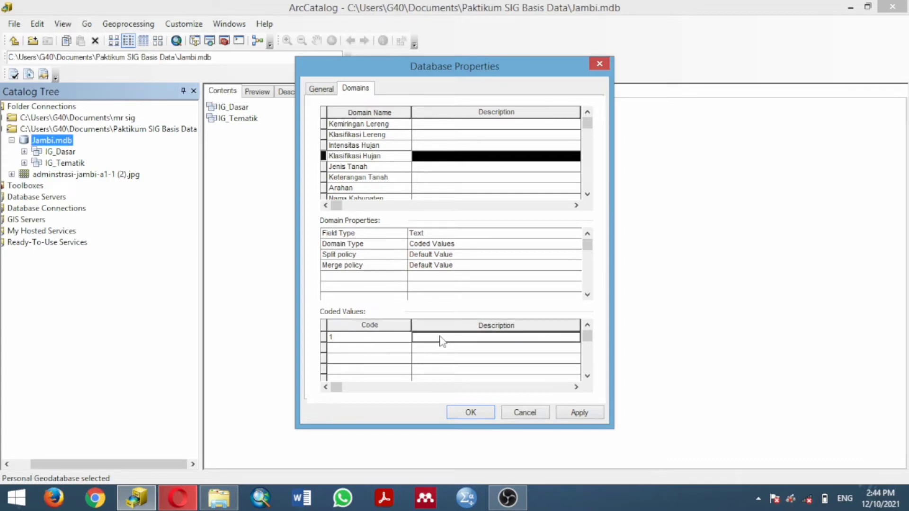
click(441, 340)
text(Sangat)
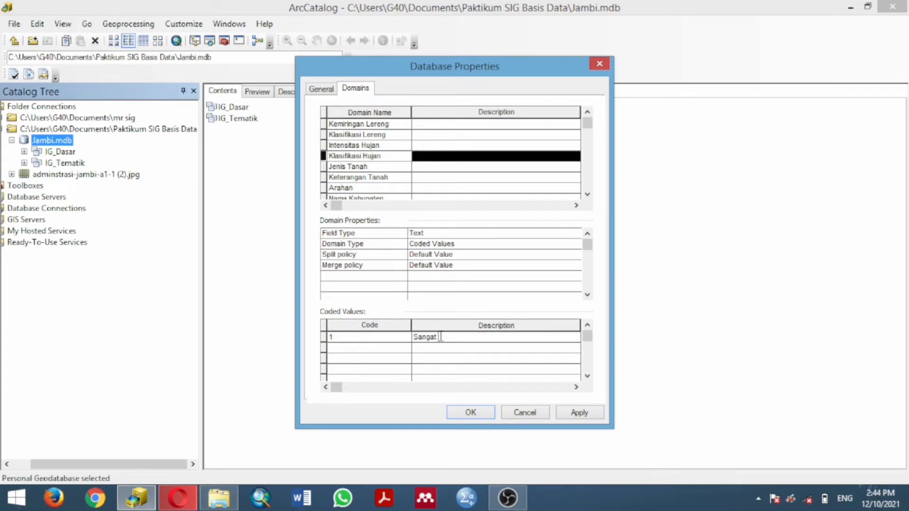
text( Rendah)
click(341, 348)
text(2)
click(431, 348)
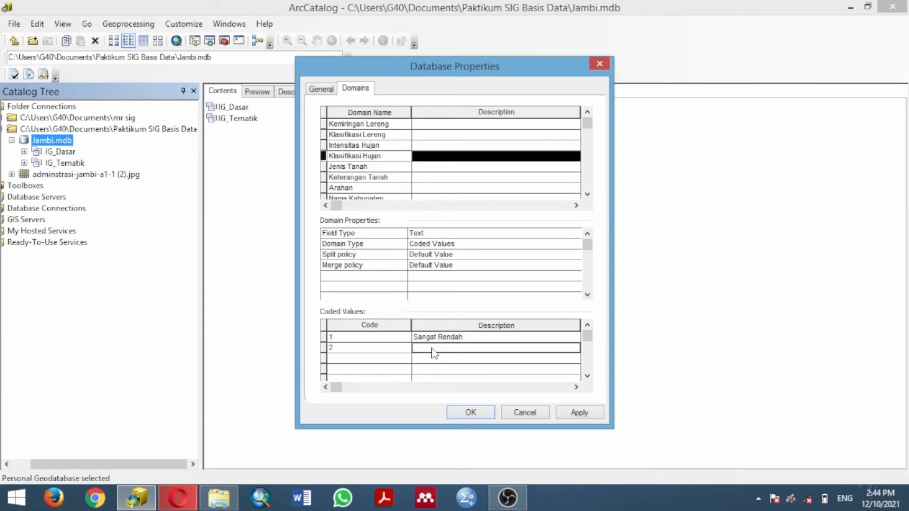
text(Rendah)
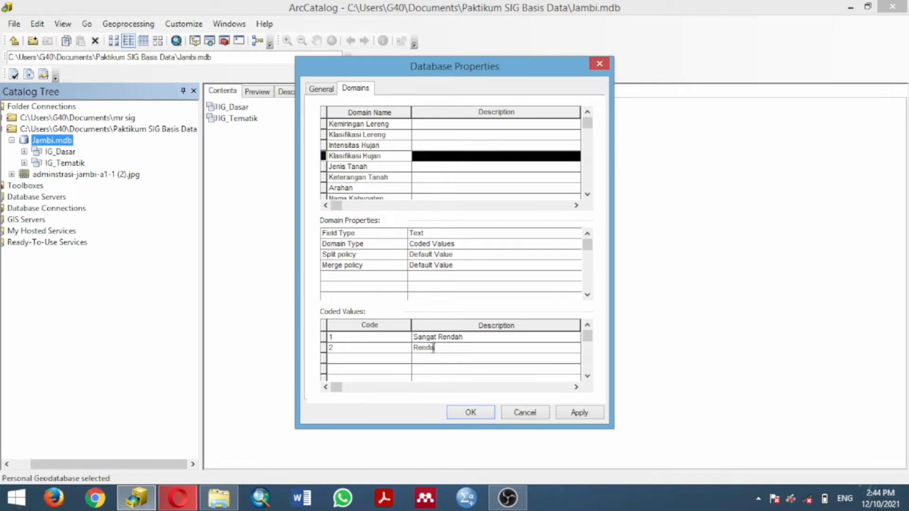
Add code 3 described as Sedang to the Klasifikasi Hujan domain
click(400, 359)
text(3)
click(427, 357)
text(Sedang)
Add code 4 described as Tinggi to the Klasifikasi Hujan domain
click(378, 369)
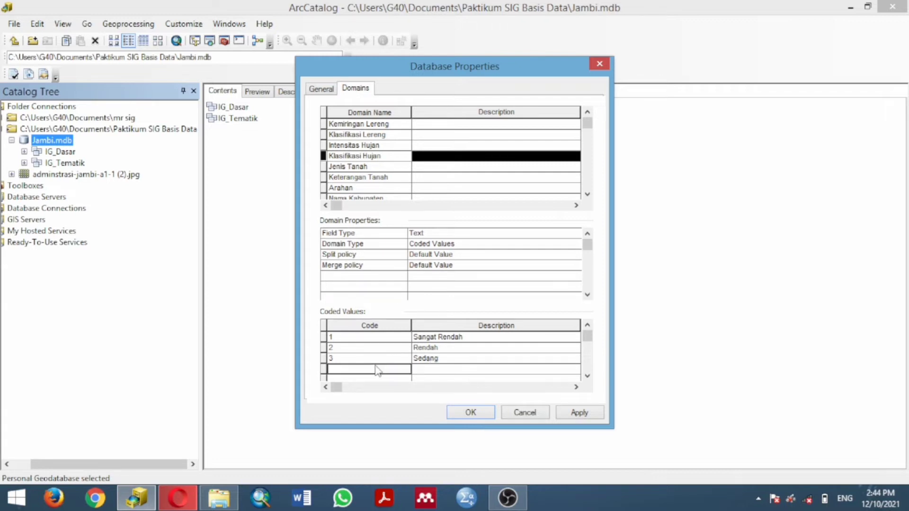
text(Tinggi)
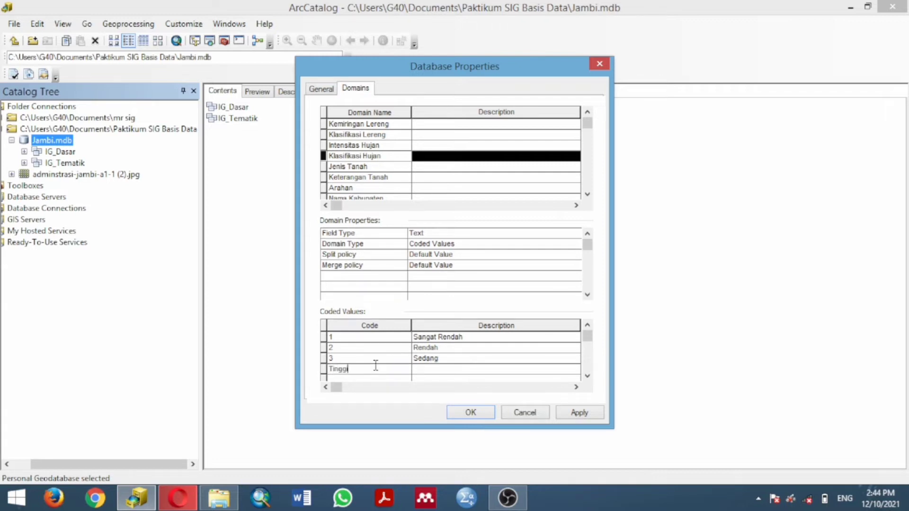
key(BackSpace)
key(BackSpace)
key(BackSpace)
key(BackSpace)
key(BackSpace)
key(BackSpace)
text(4)
click(438, 370)
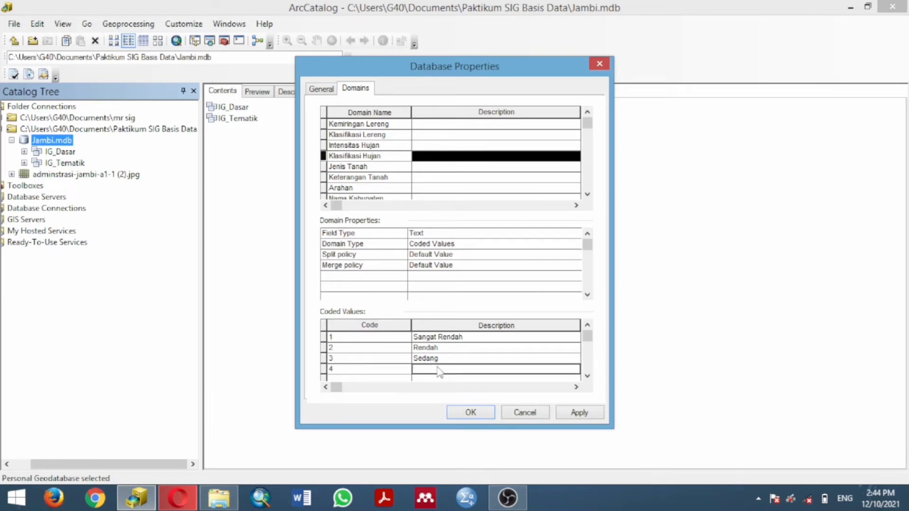
text(Tinggi)
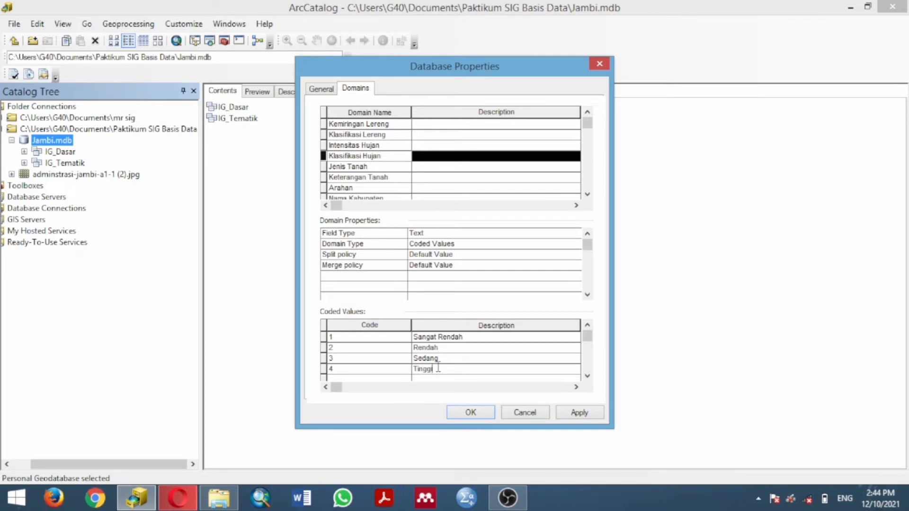
Set the field type of the Jenis Tanah domain to Text
click(371, 169)
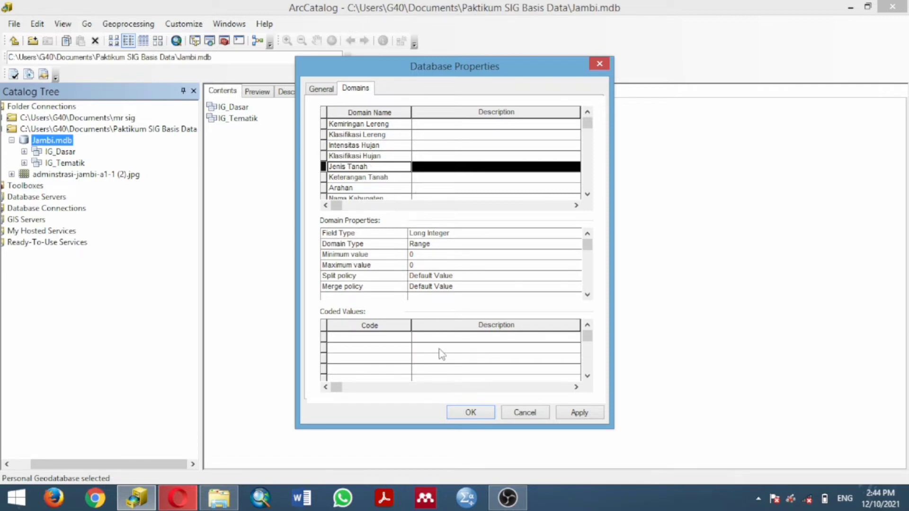
click(388, 337)
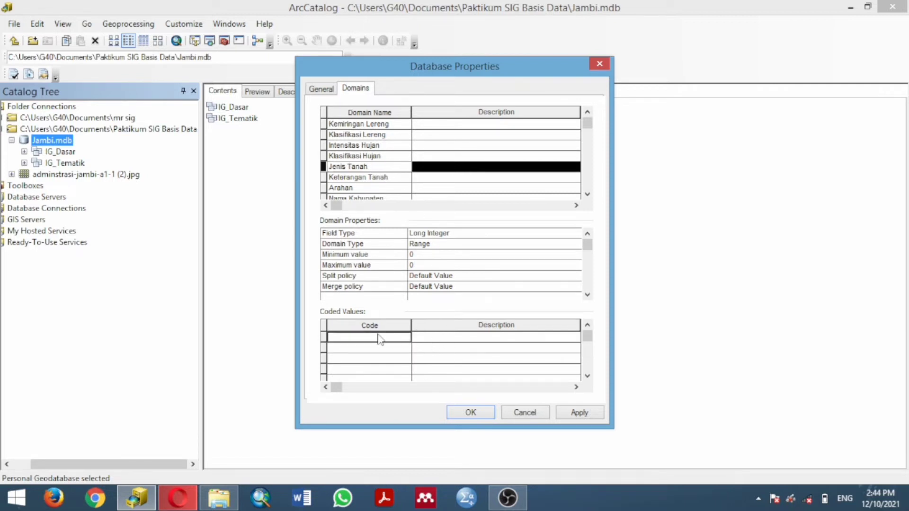
click(410, 235)
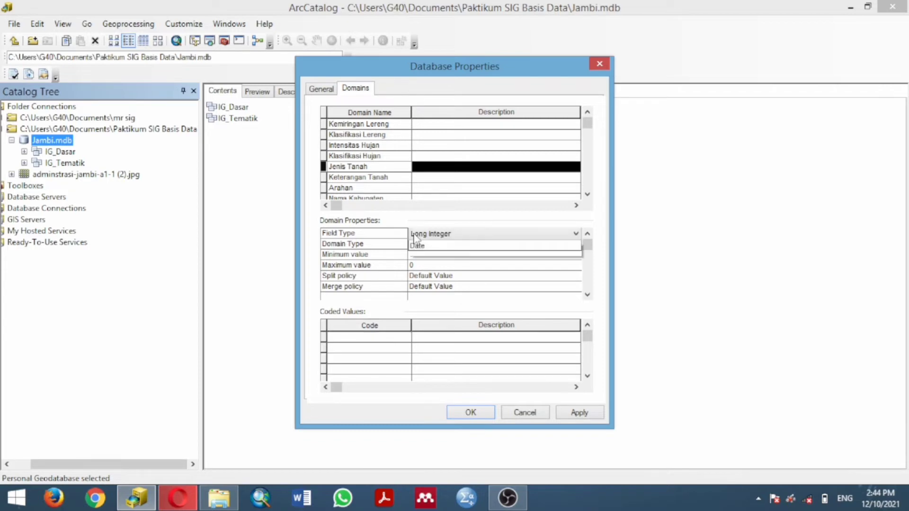
click(419, 282)
Add coded values to Jenis Tanah: code 1 described as Regosol and code 2 as Kambisol
click(362, 338)
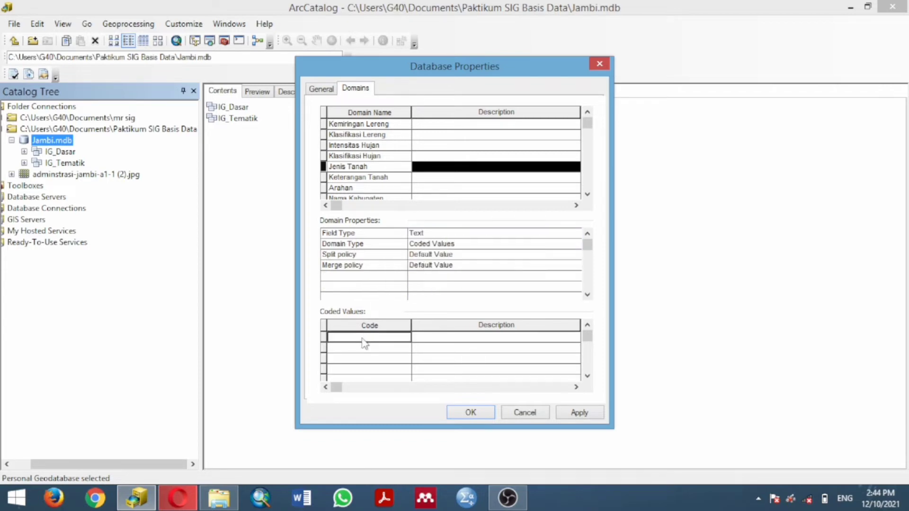
text(1)
click(448, 339)
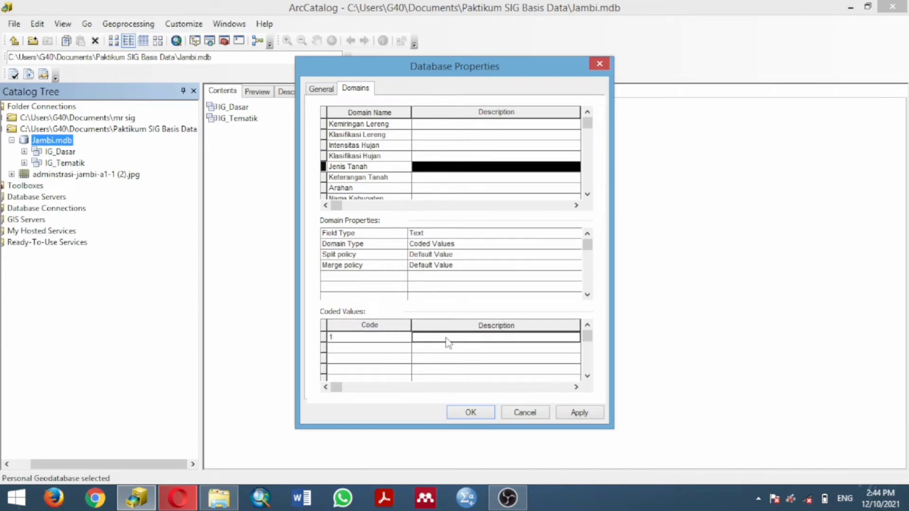
text(Regosol)
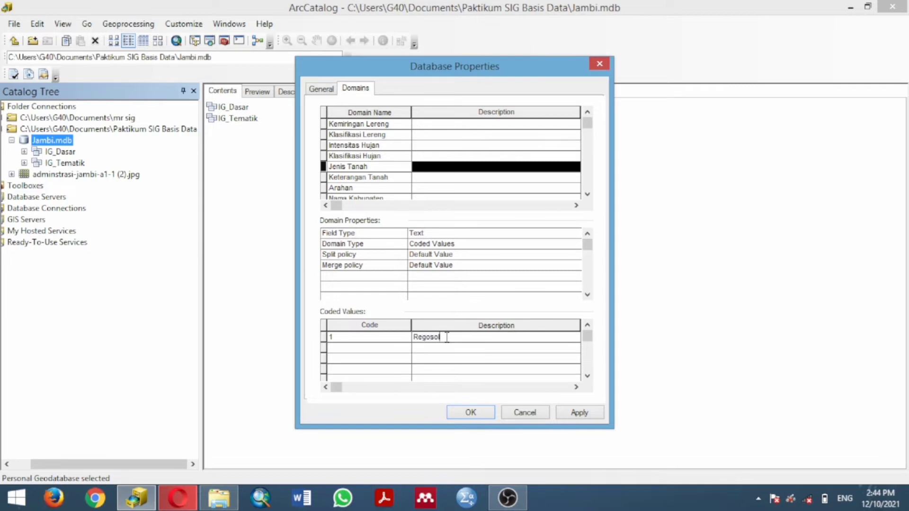
click(389, 352)
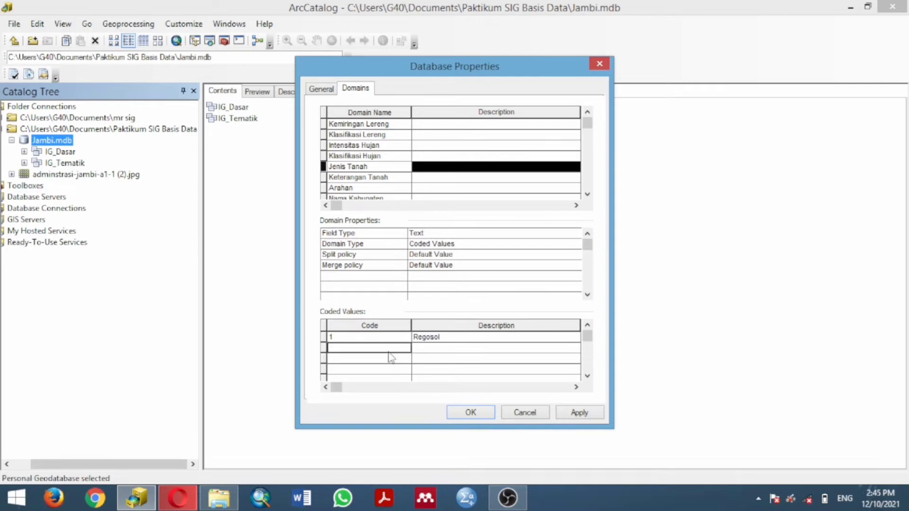
text(3)
text(2)
click(429, 350)
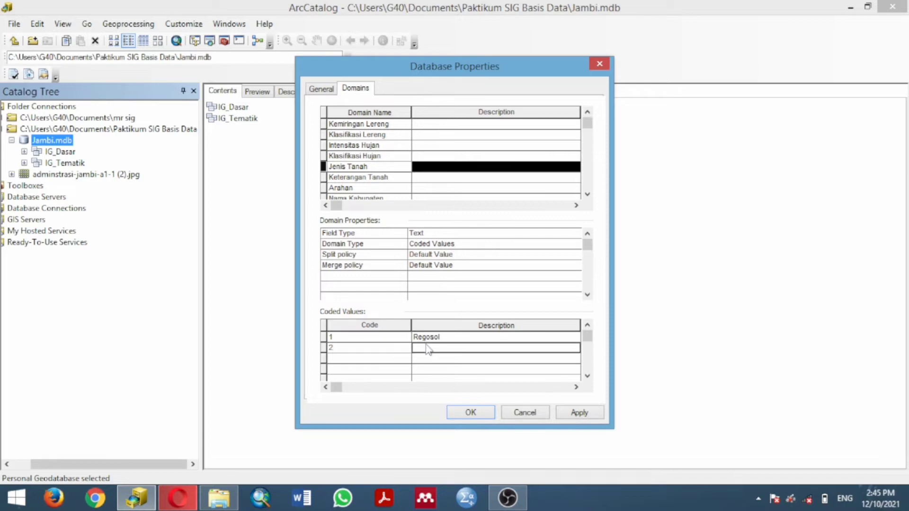
text(Kambisol)
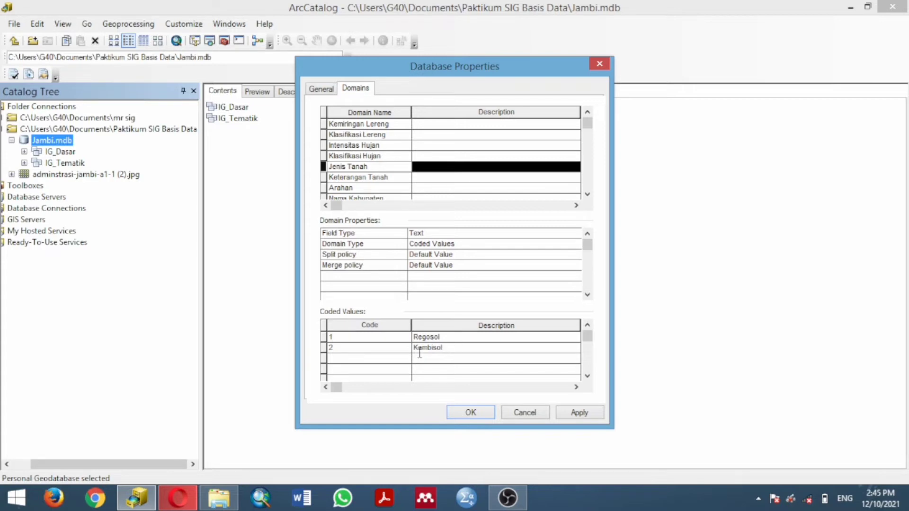
Add coded values to the Jenis Tanah domain: code 3 described as Aluvial and code 4 as Gleisol
click(384, 359)
text(3)
click(416, 358)
text(Aluvial)
click(389, 369)
text(4)
click(454, 369)
text(Gleisol)
Add coded values to the Jenis Tanah domain: code 5 described as Latosol and code 6 as Glumosol
click(587, 356)
click(381, 369)
text(5)
click(433, 370)
text(Latosol)
click(370, 377)
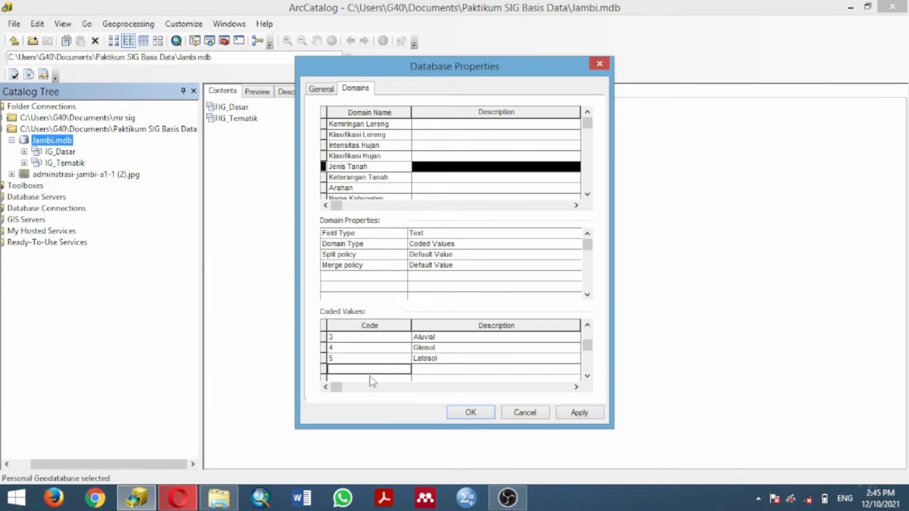
text(6)
click(434, 370)
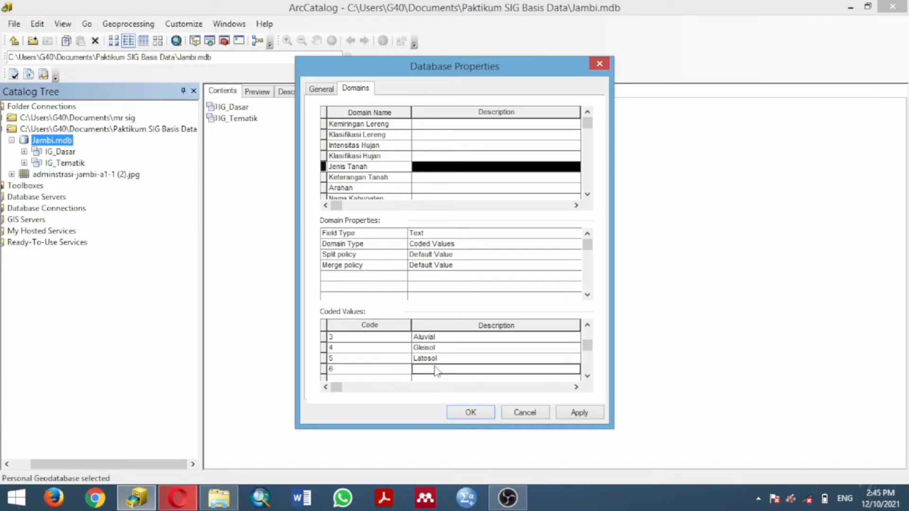
text(Glumosol)
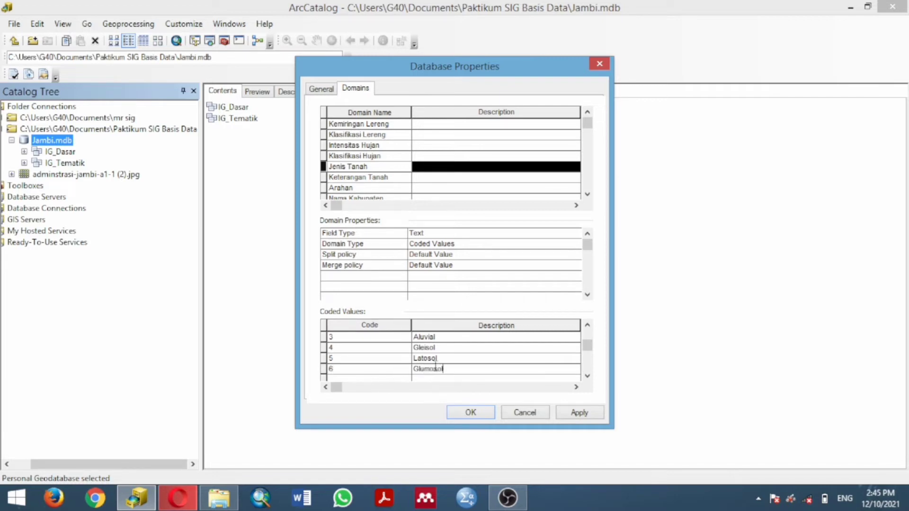
Add code 7 described as Mediteran to the Jenis Tanah domain
click(401, 376)
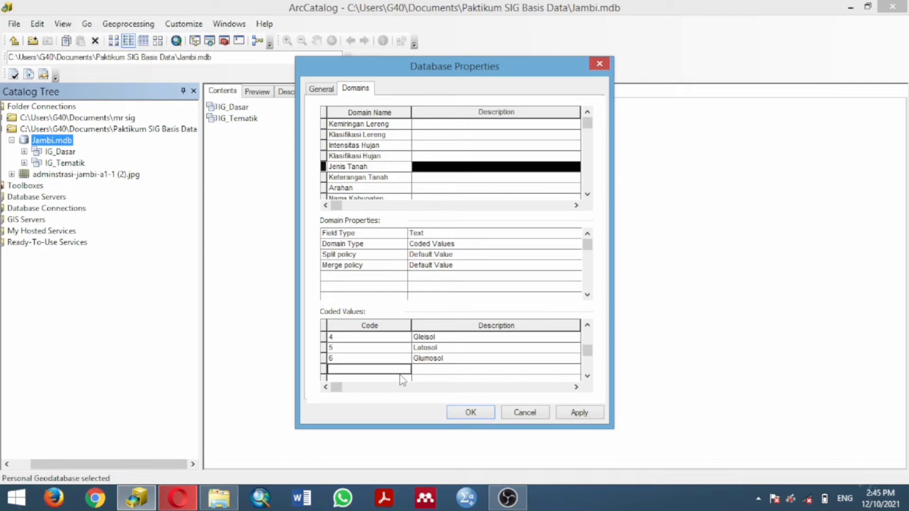
text(7)
click(425, 373)
text(Medi)
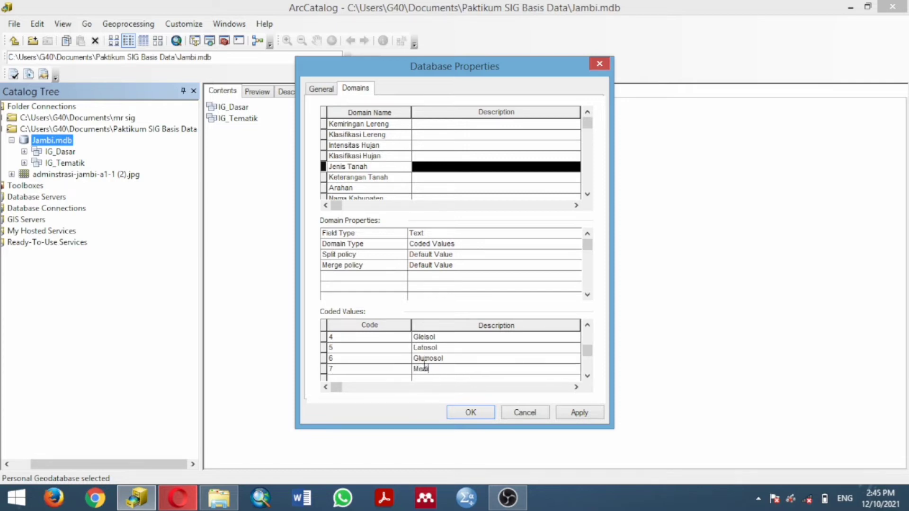
text(teran)
Set the field type of the Keterangan Tanah domain to Text
click(376, 179)
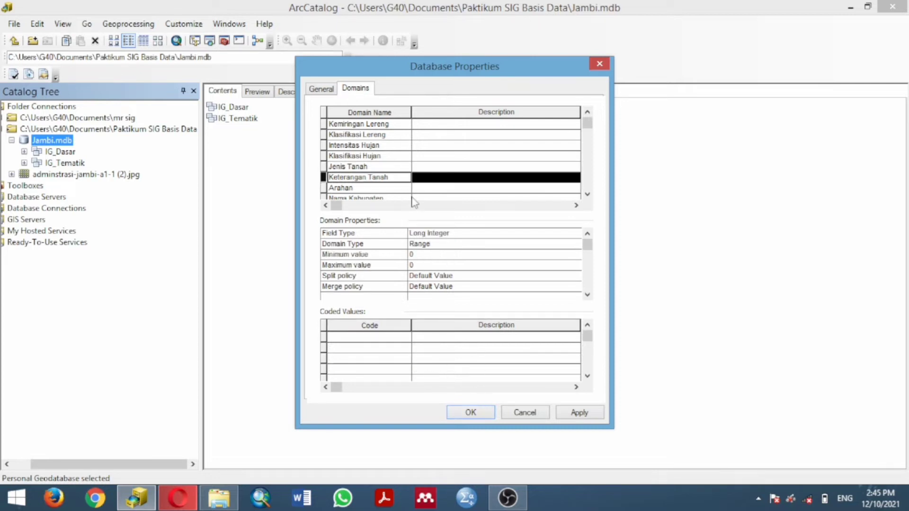
click(367, 337)
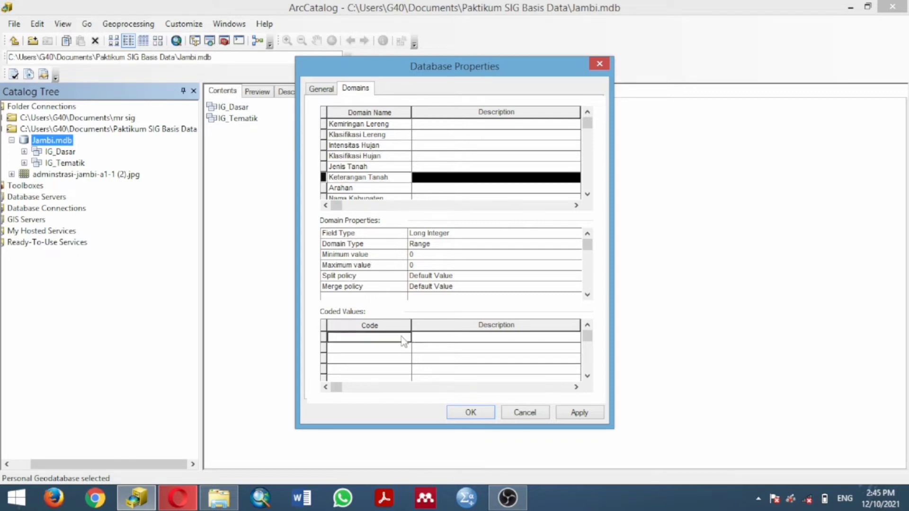
click(416, 233)
click(417, 283)
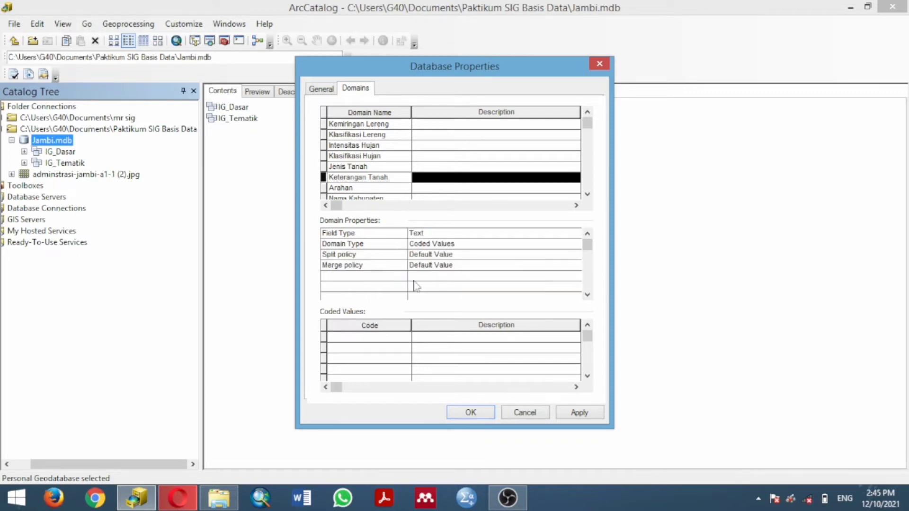
Add coded values 1 "Sangat Peka" and 2 "Agak Peka" to the Keterangan Tanah domain
click(400, 337)
text(1)
click(426, 338)
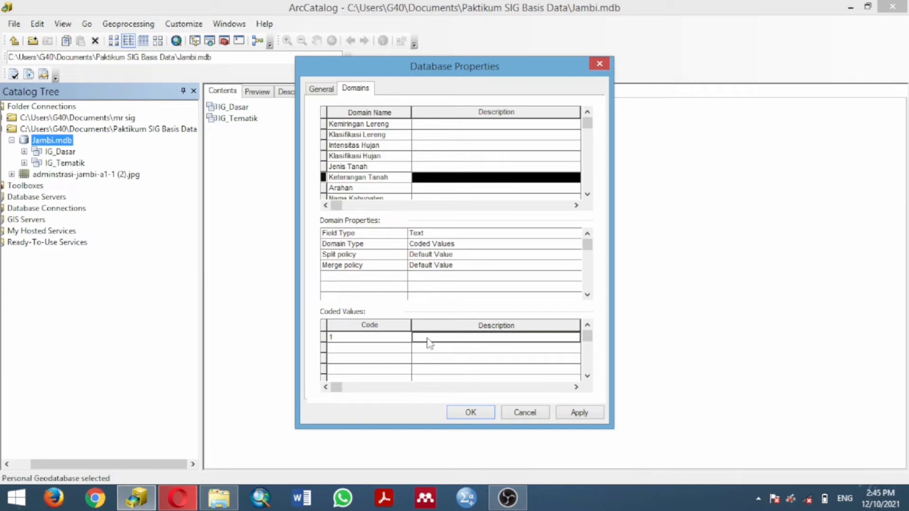
text(Sangat)
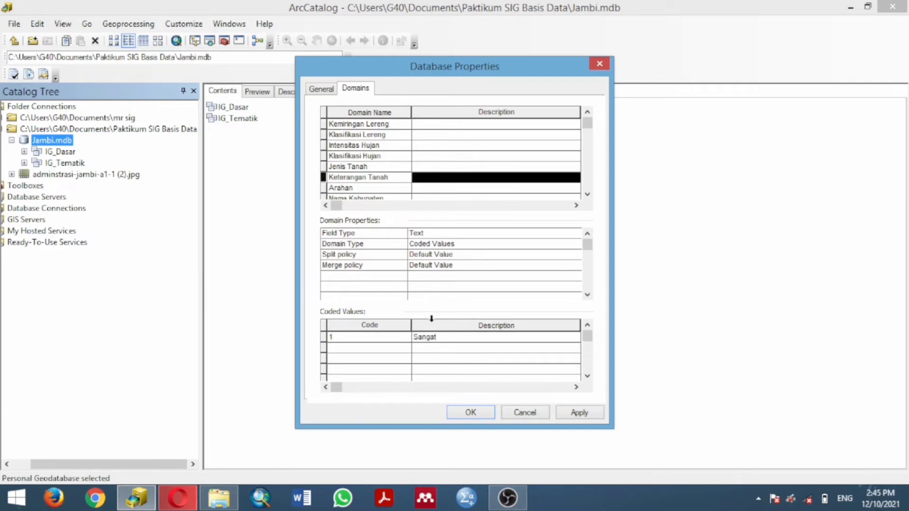
text( Peka)
click(382, 349)
text(2)
click(432, 352)
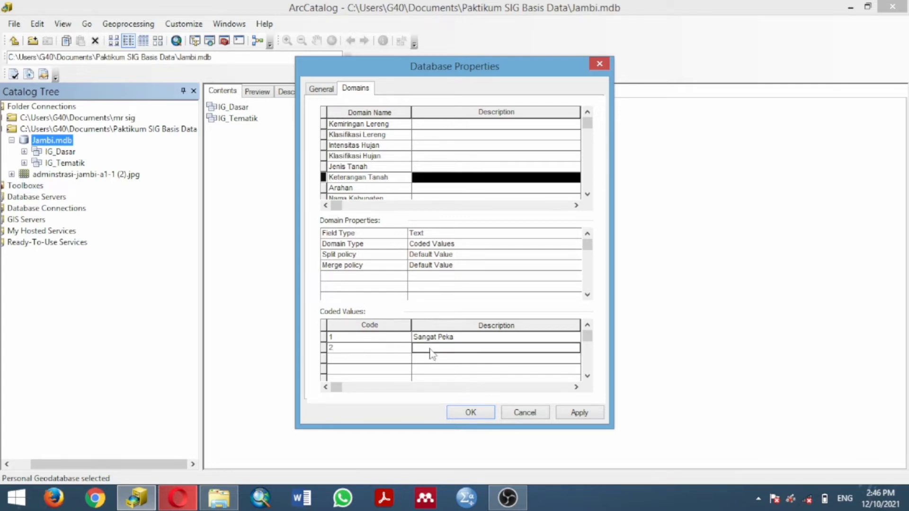
text(Ag)
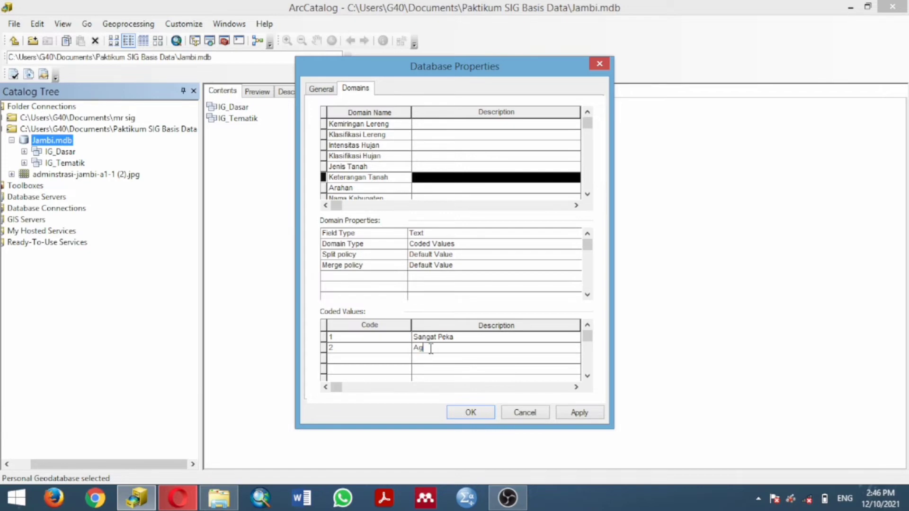
text(ak Peja)
Add codes 3 and 4 to the Keterangan Tanah domain, both described as "Tidak Peka"
click(350, 362)
text(3)
click(427, 359)
text(Tidak Peka)
click(361, 370)
text(4)
click(421, 370)
text(Tidak Peka)
Add coded values 5 "Kurang Peka" and 6 "Peka" to the Keterangan Tanah domain
click(393, 381)
text(5)
click(426, 369)
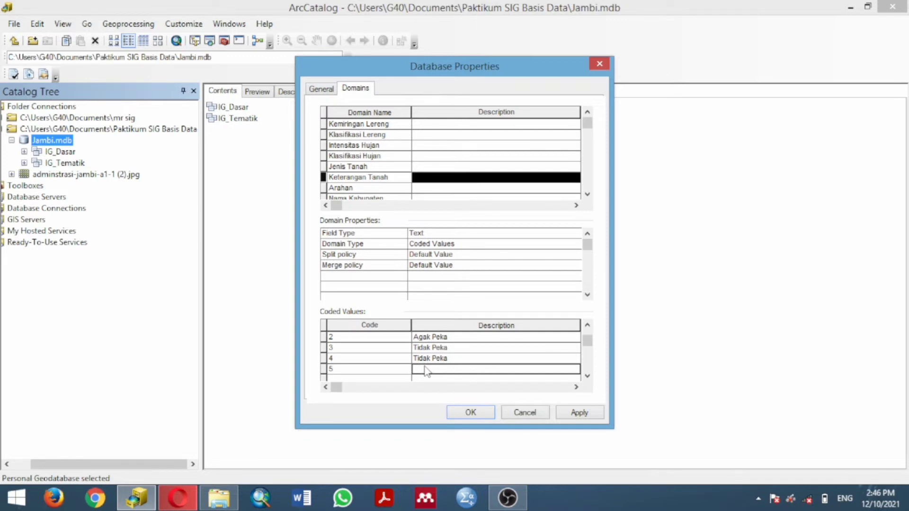
text(Ku)
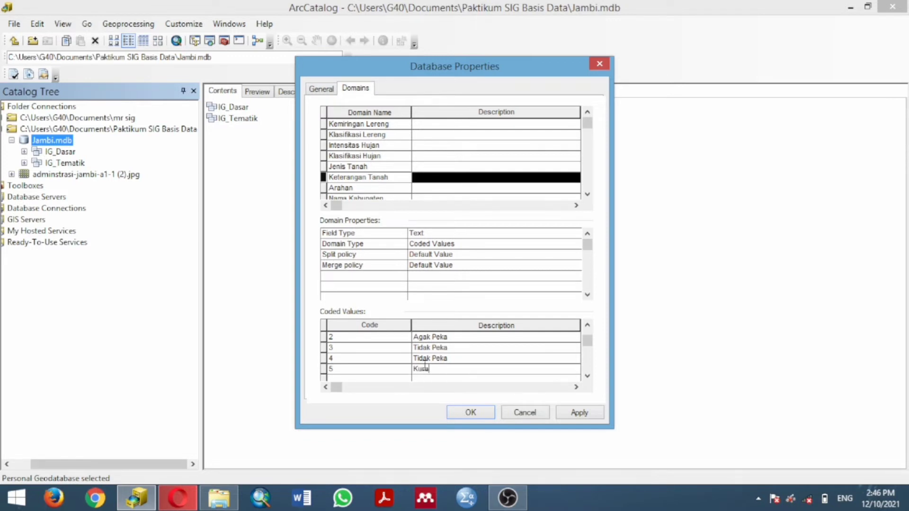
text(rang Peka)
click(384, 377)
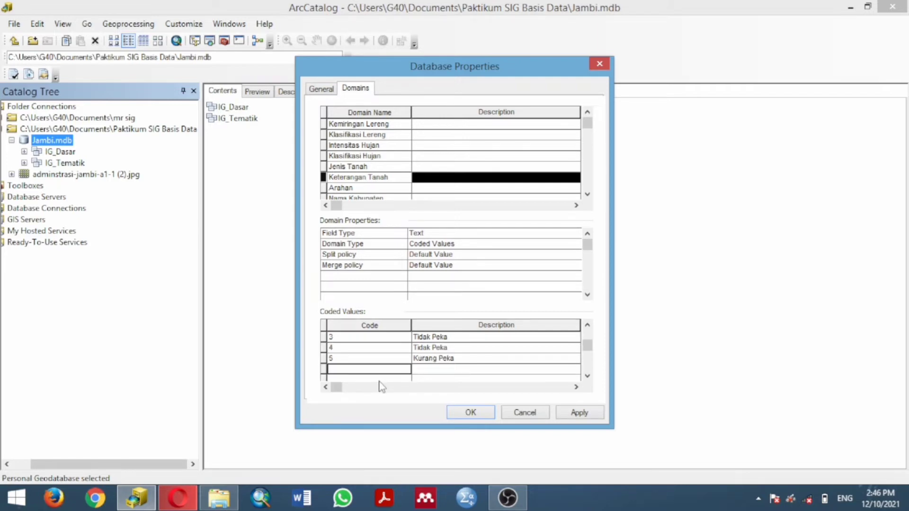
text(6)
click(423, 371)
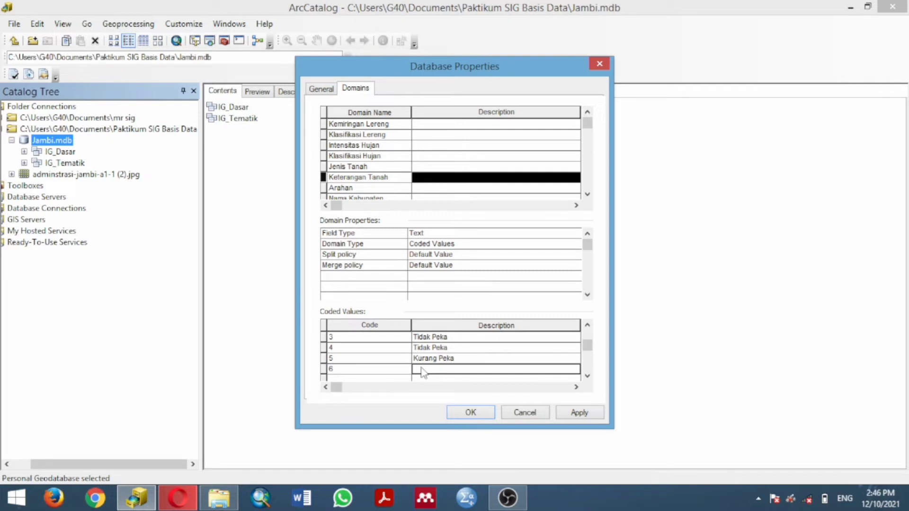
text(Peka)
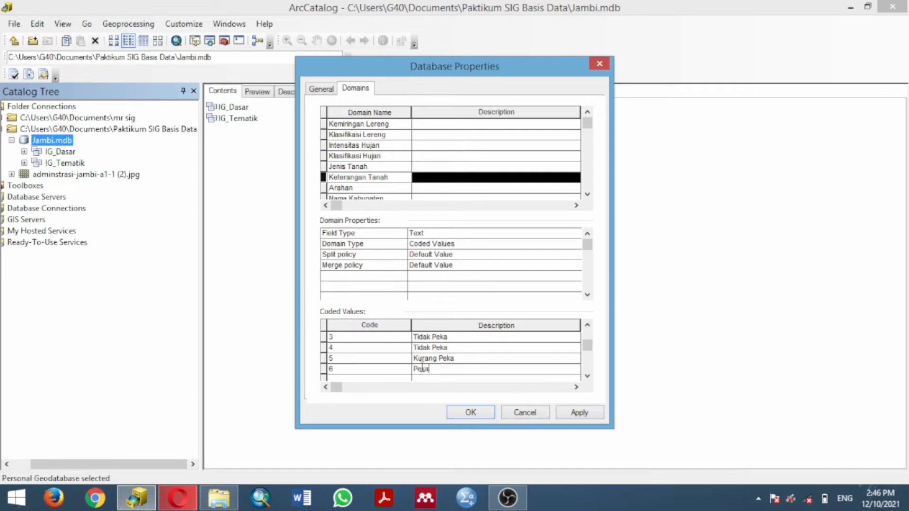
Add coded value 7 with the description "Agak Peka" to the Keterangan Tanah domain
click(395, 381)
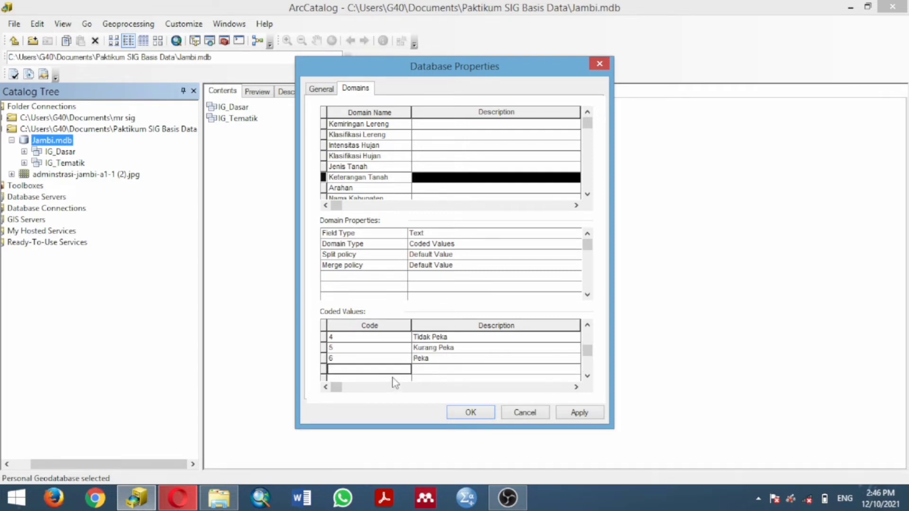
text(7)
click(440, 372)
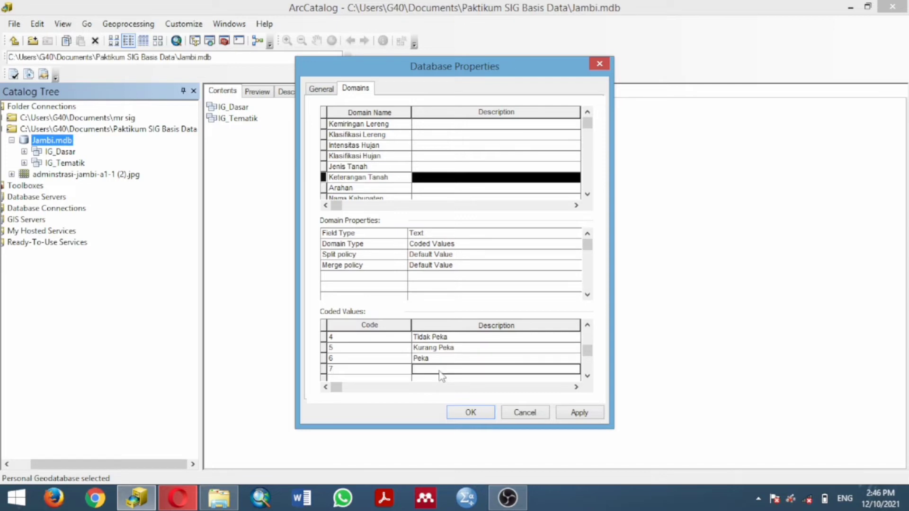
text(Agak)
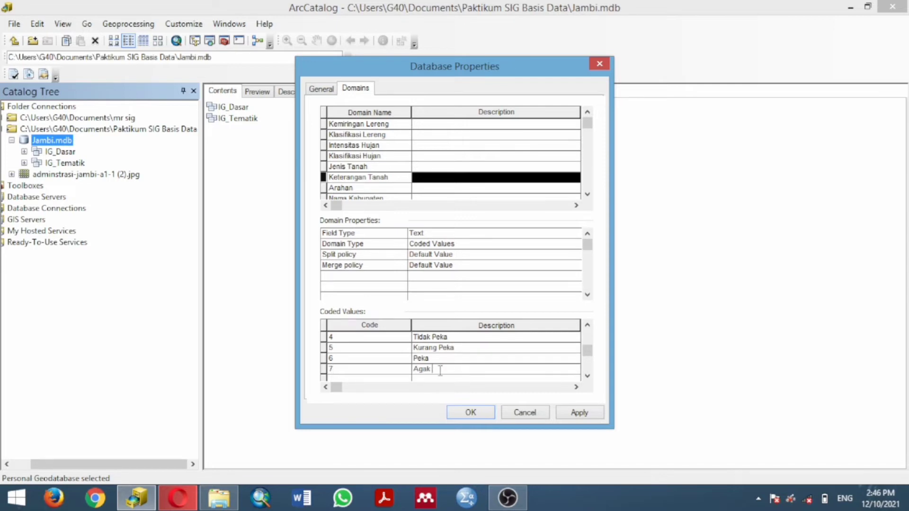
text( Peka)
Set the field type of the Arahan domain to Text
click(348, 189)
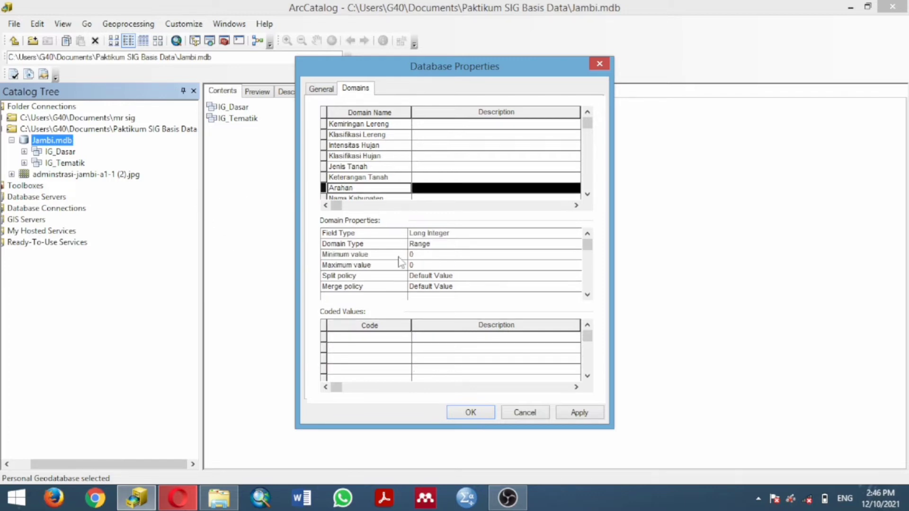
click(364, 338)
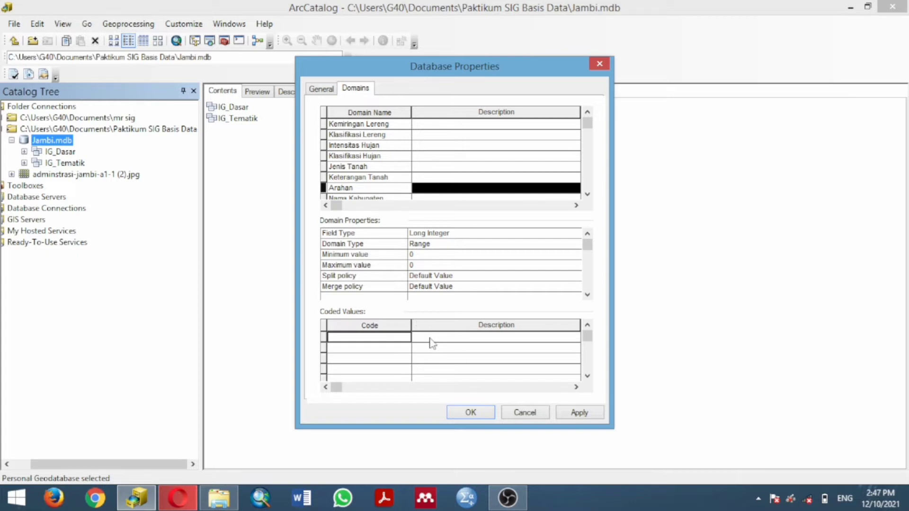
click(426, 234)
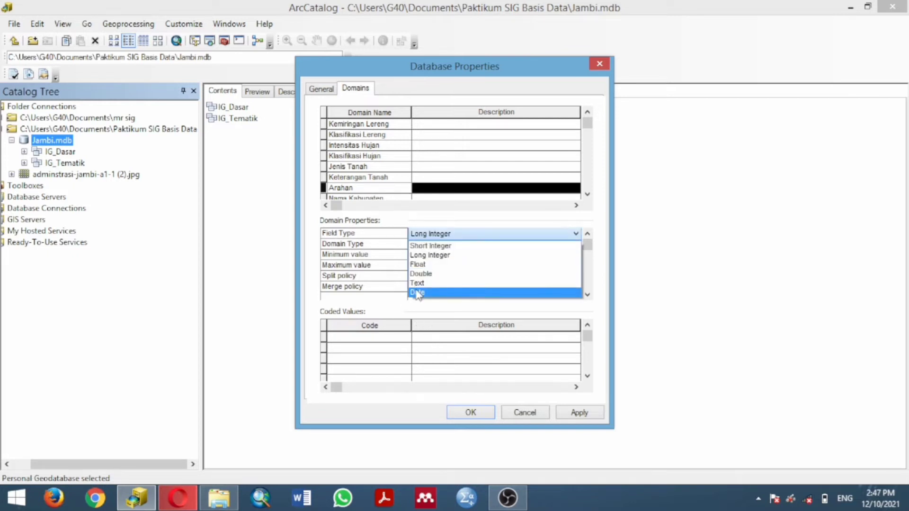
click(416, 283)
Add coded values 1 "Kawasan Lindung" and 2 "Kawasan Penyangga" to the Arahan domain
click(364, 337)
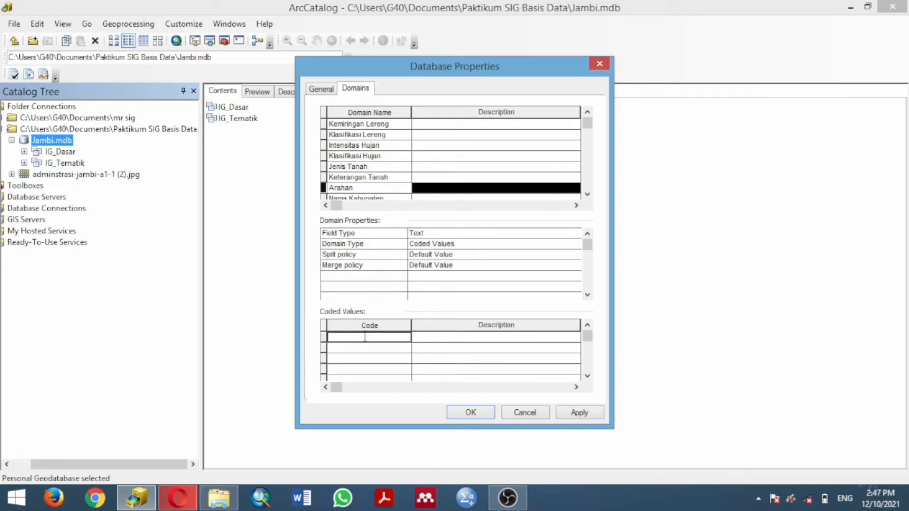
text(1)
click(426, 339)
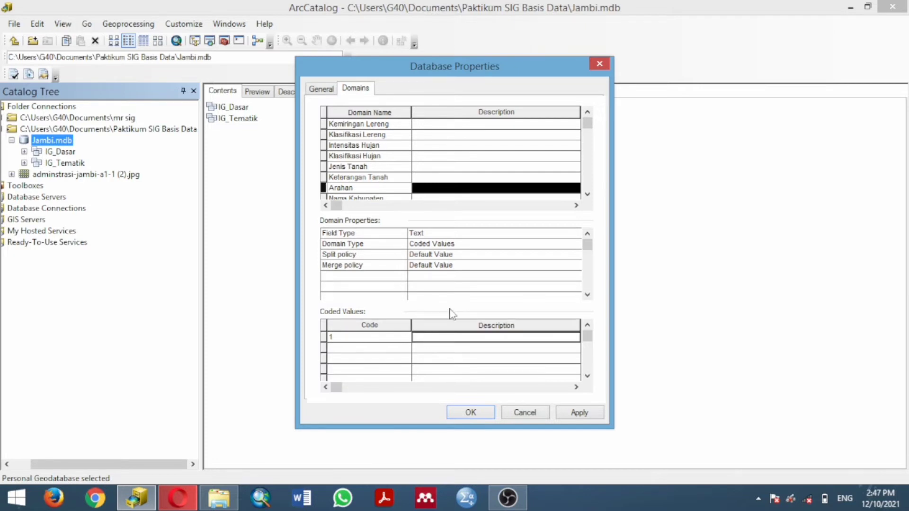
text(Kawa)
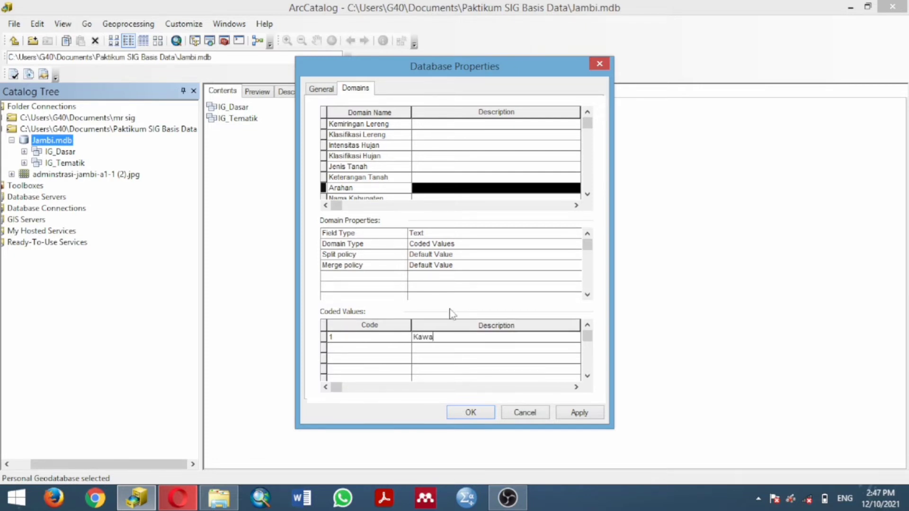
text(san Lindung)
click(388, 349)
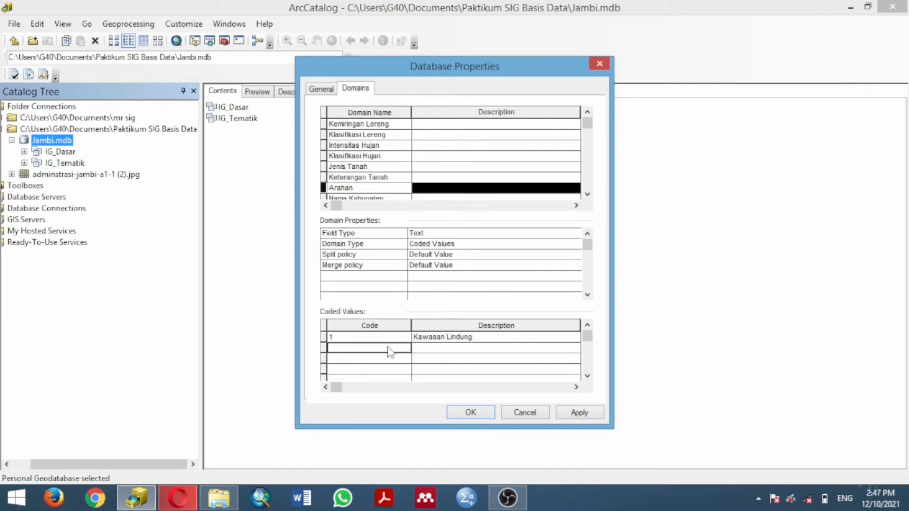
text(2)
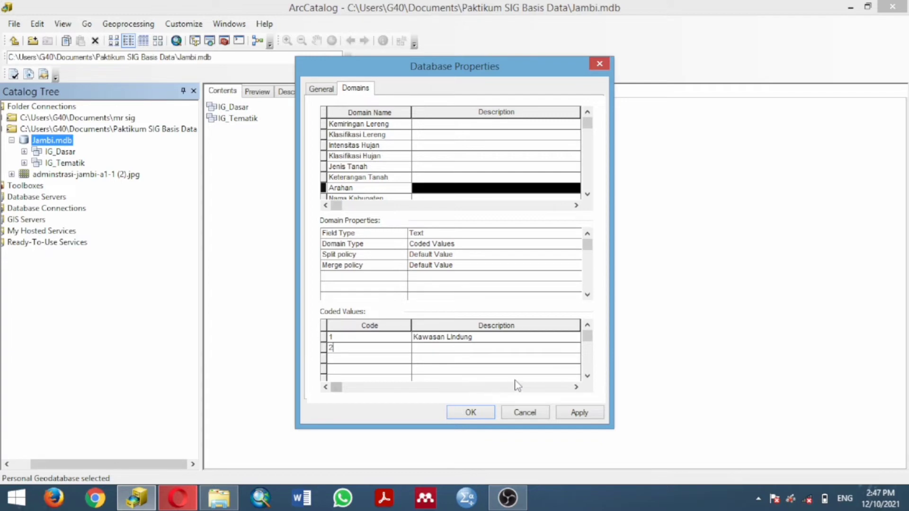
click(440, 350)
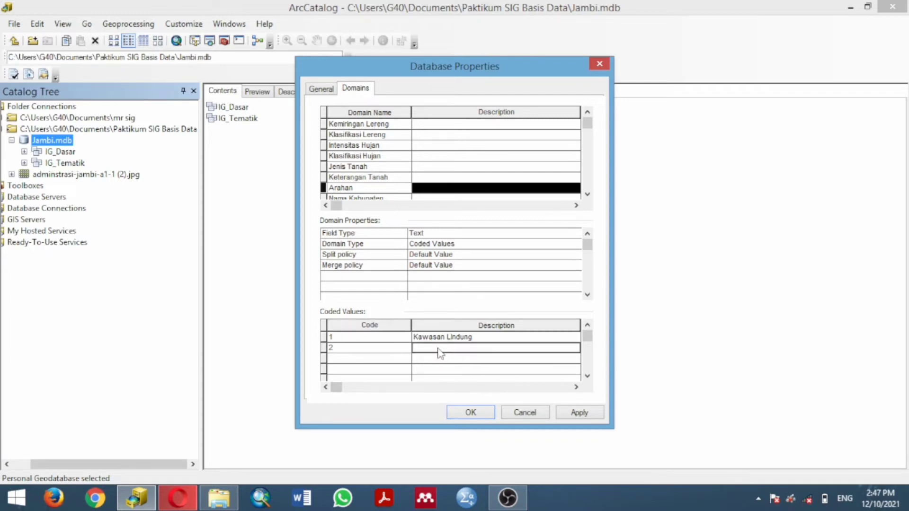
text(L)
text(a)
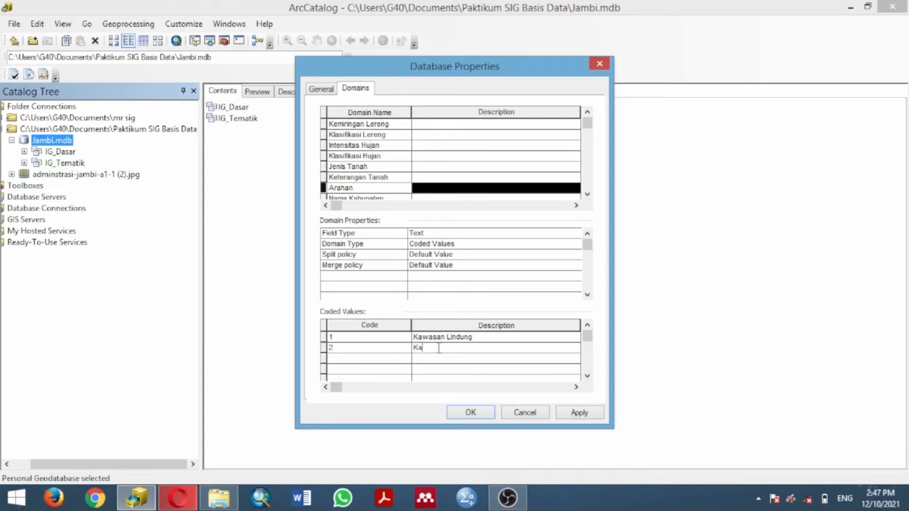
text(wasan Penyn)
text(ngga)
Add coded value 3 with the description "Kawasan Budidaya Tanaman Tahunan" to the Arahan domain
click(410, 362)
text(3)
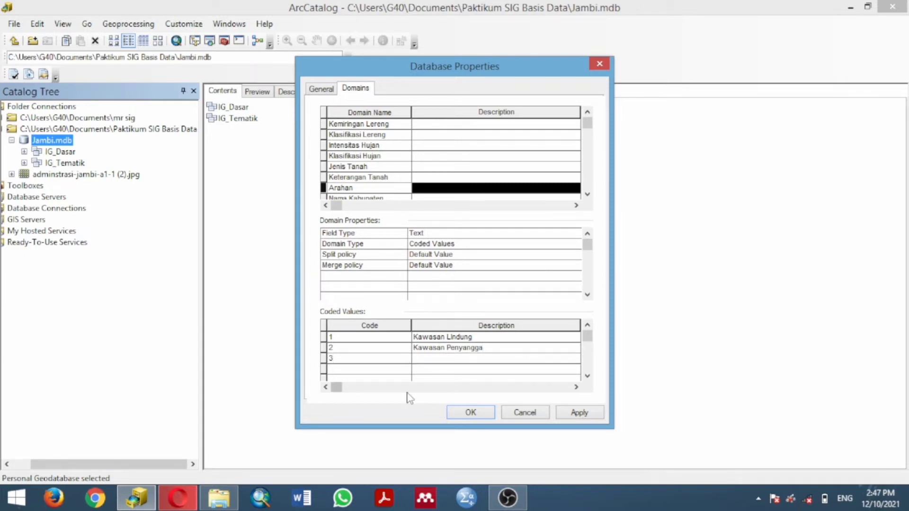
click(426, 362)
text(Kawasan BUdi)
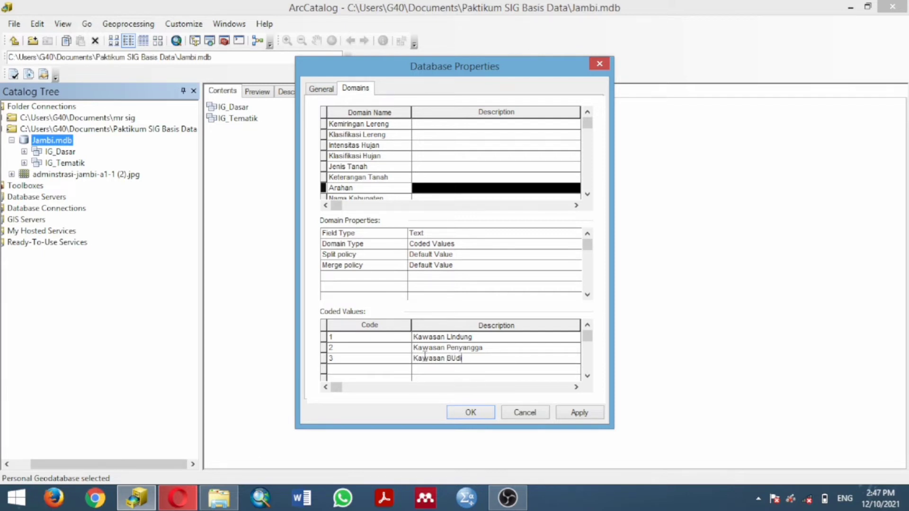
text(daya)
key(BackSpace)
key(BackSpace)
key(BackSpace)
key(BackSpace)
key(BackSpace)
key(BackSpace)
key(BackSpace)
text(udidaya Tanaman Tahunan)
Add coded value 4 with the description "Kawasan Budidaya Semusim dan Permukim" to the Arahan domain
click(391, 370)
text(4)
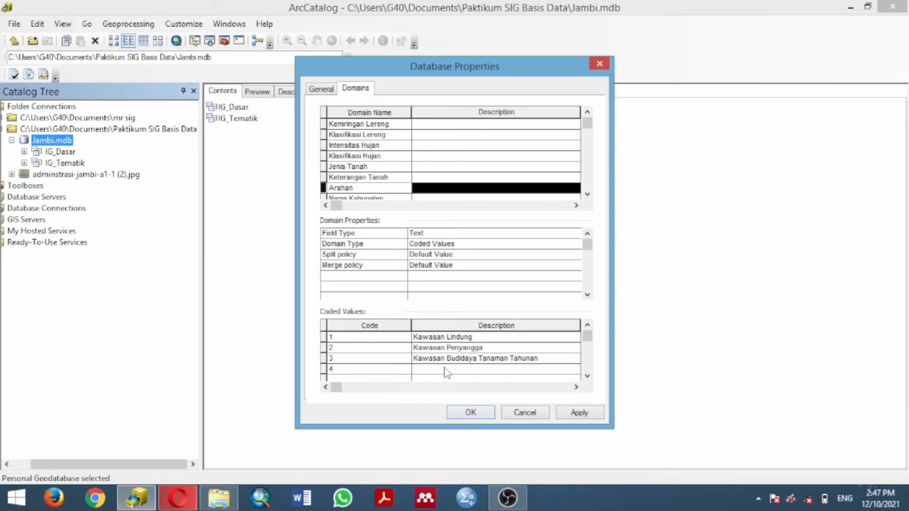
click(445, 370)
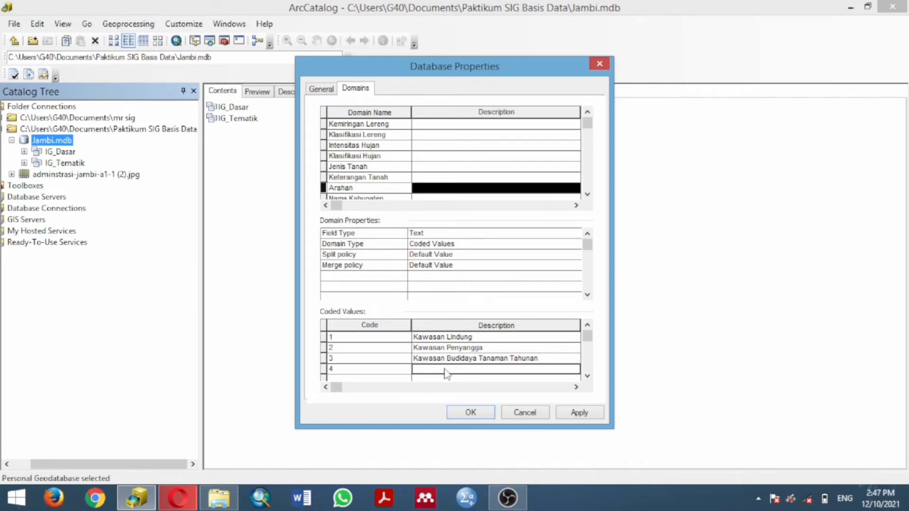
text(Ka)
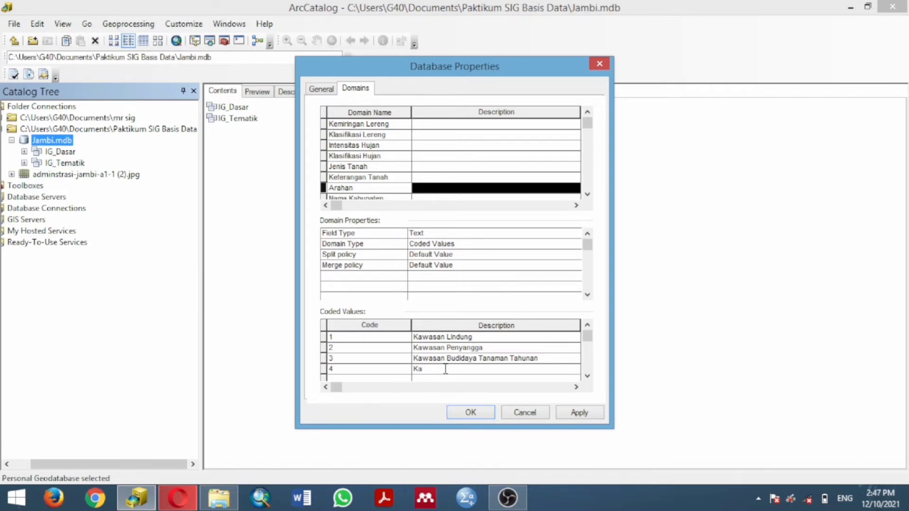
text(wasan Budidaya Semusim dan Permukim)
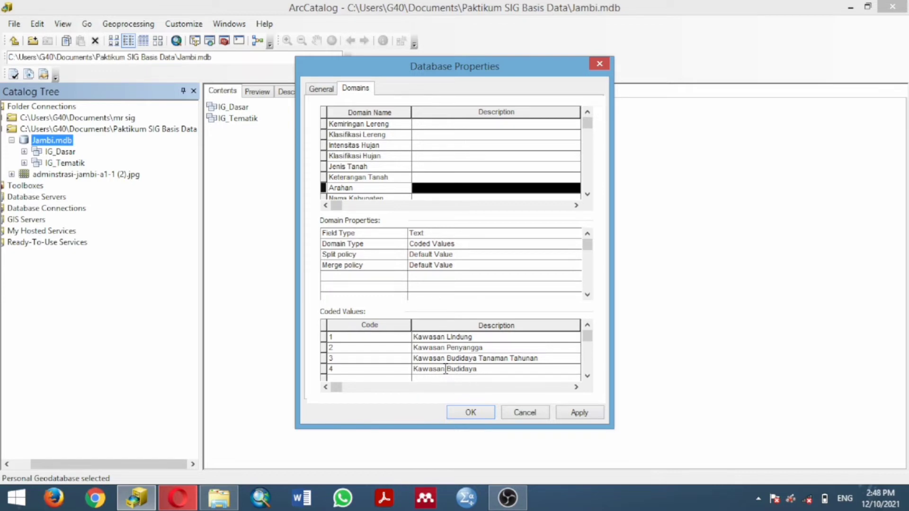
text(Semusim)
text(dan Permukim)
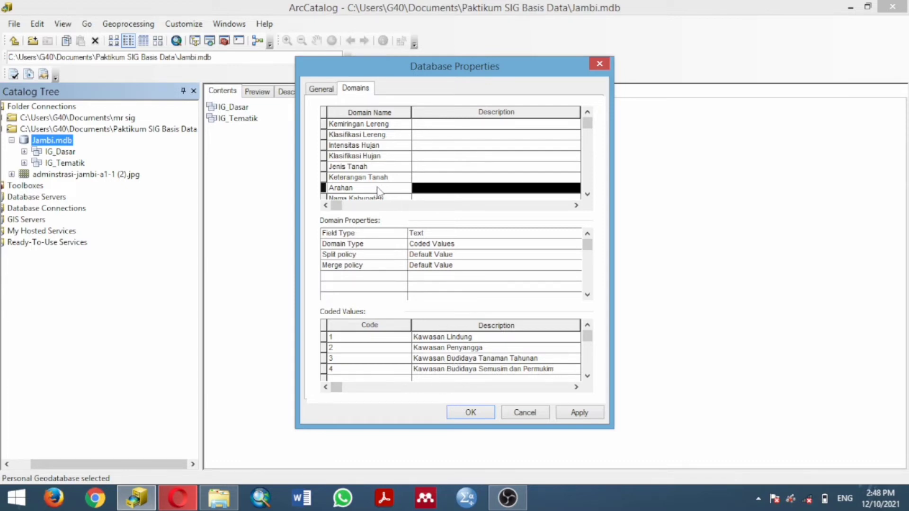
Set the field type of the Nama Kabupaten domain to Text
click(358, 198)
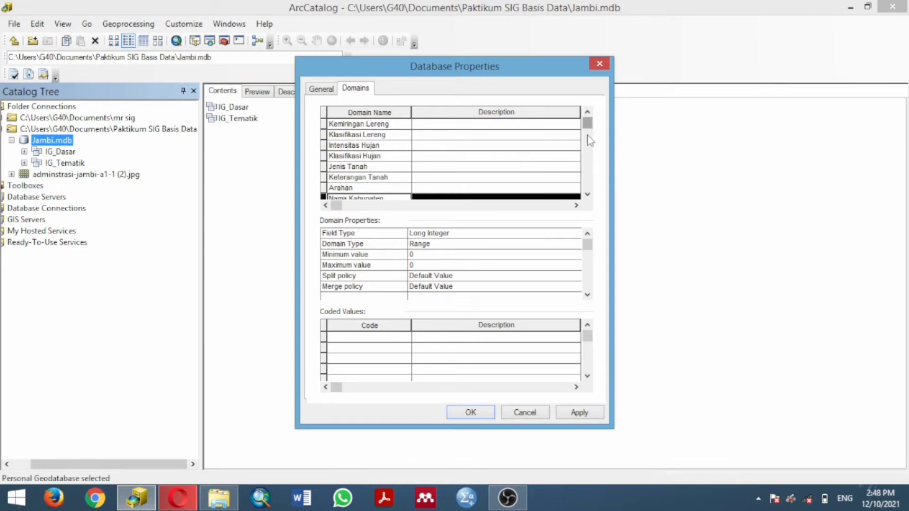
click(507, 497)
click(508, 497)
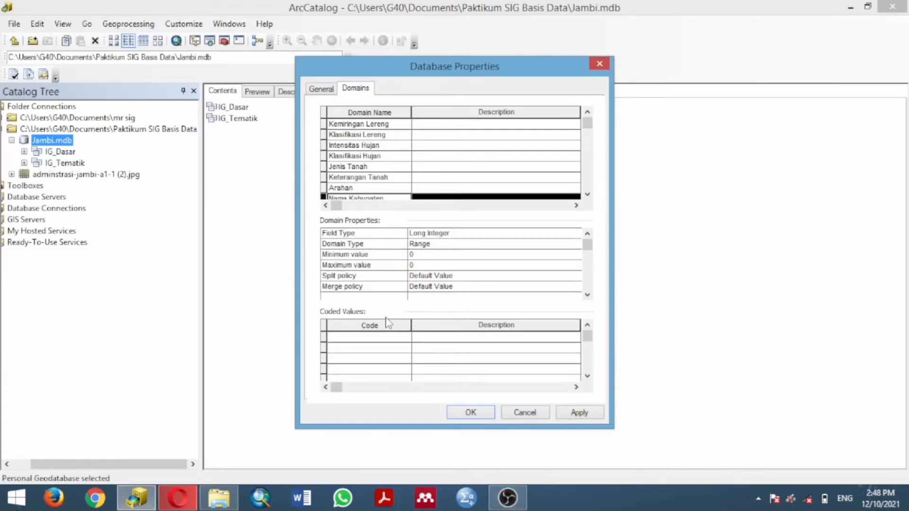
click(420, 233)
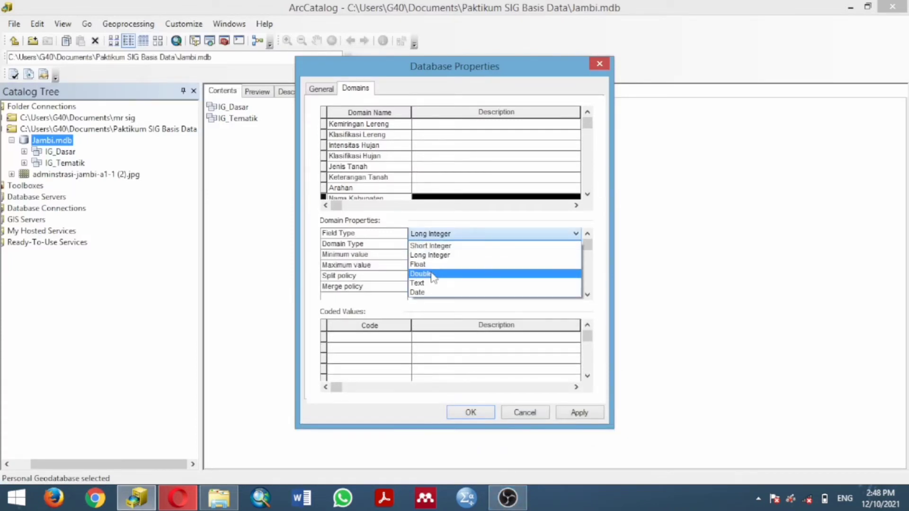
click(428, 284)
Add coded value 1 with the description "Kabupaten Batanghari" to the Nama Kabupaten domain
click(370, 337)
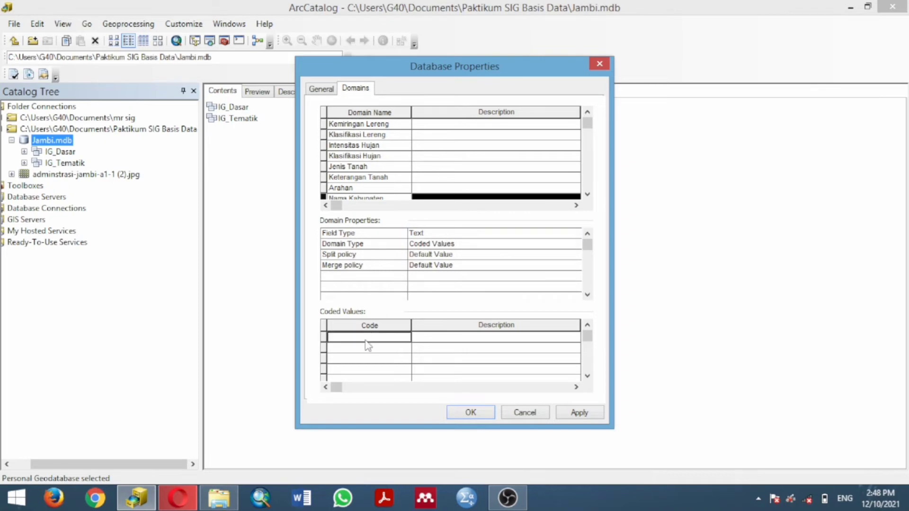
text(1)
click(432, 343)
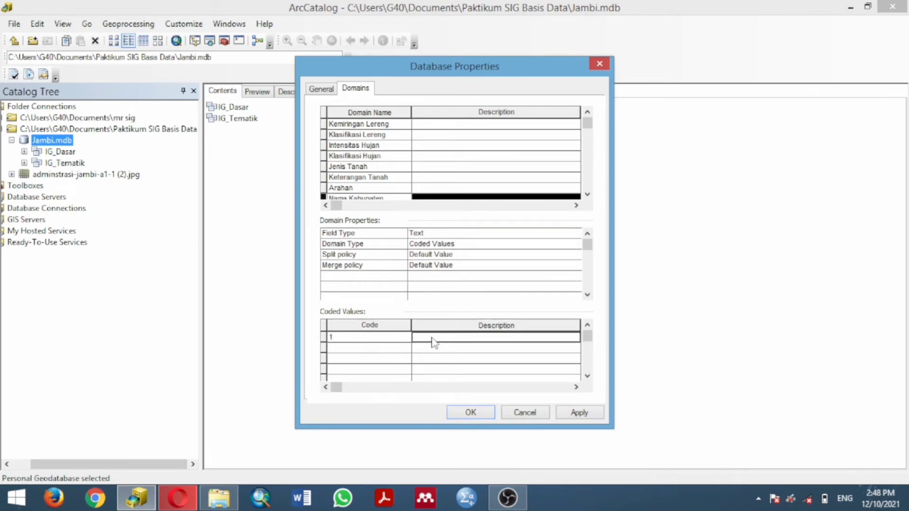
text(K)
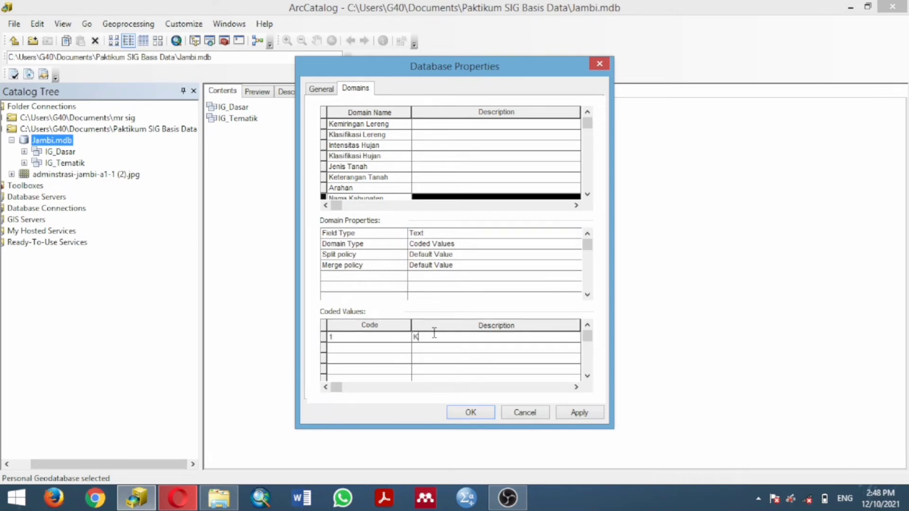
text(abupaten Batanghari)
Add coded value 2 with the description "Kabupaten Bungo" to the Nama Kabupaten domain
click(391, 349)
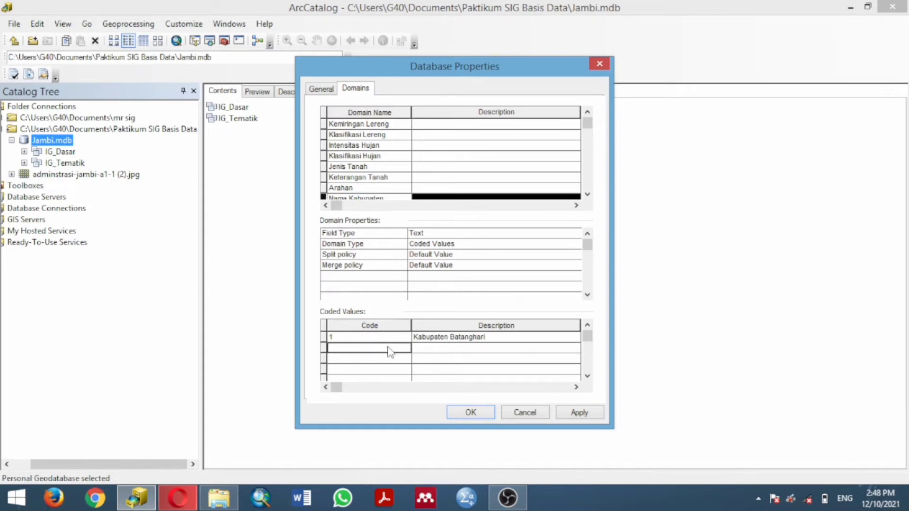
text(2)
click(430, 350)
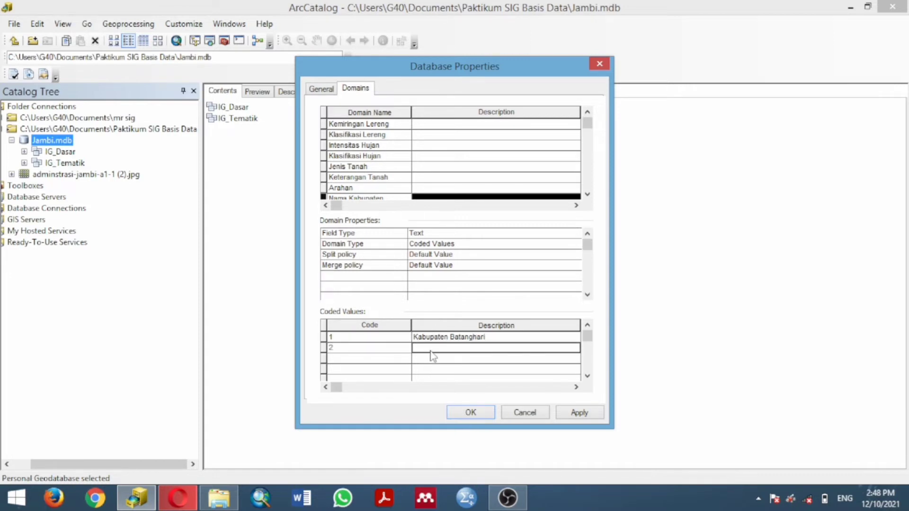
text(Kabupate)
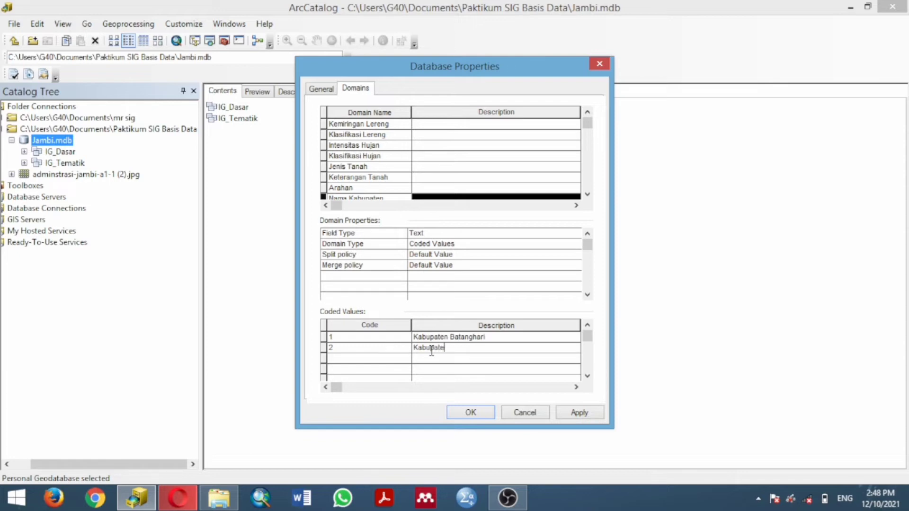
text(n Bungo)
Add coded value 3 with the description "Kabupaten Kerinci" to the Nama Kabupaten domain
click(395, 359)
text(3)
click(449, 358)
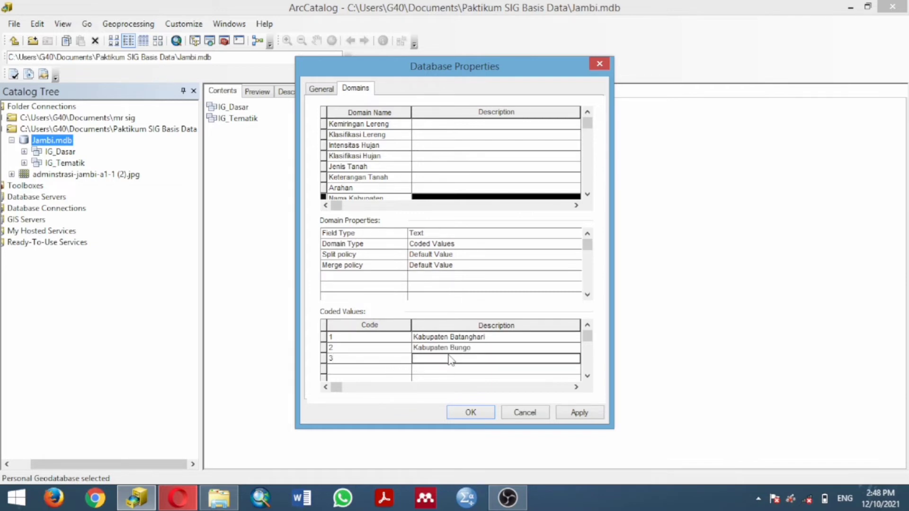
text(Kan)
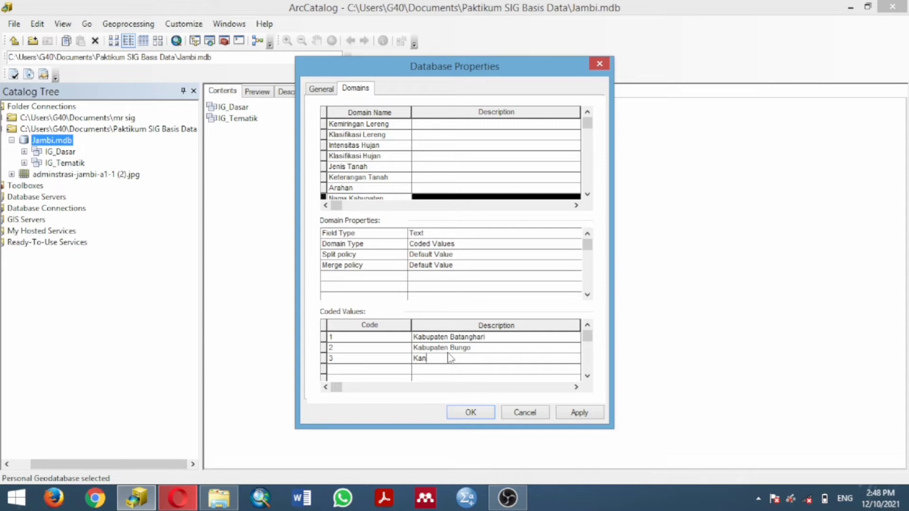
key(BackSpace)
text(bupate)
text(n Kerinsci)
Add coded value 4 with the description "Kabupaten Merangin" to the Nama Kabupaten domain
click(375, 369)
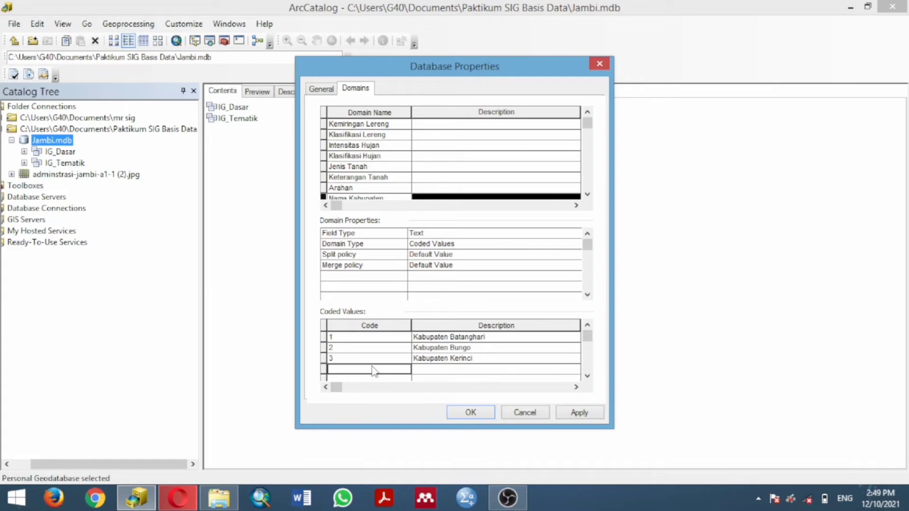
text(4)
click(447, 369)
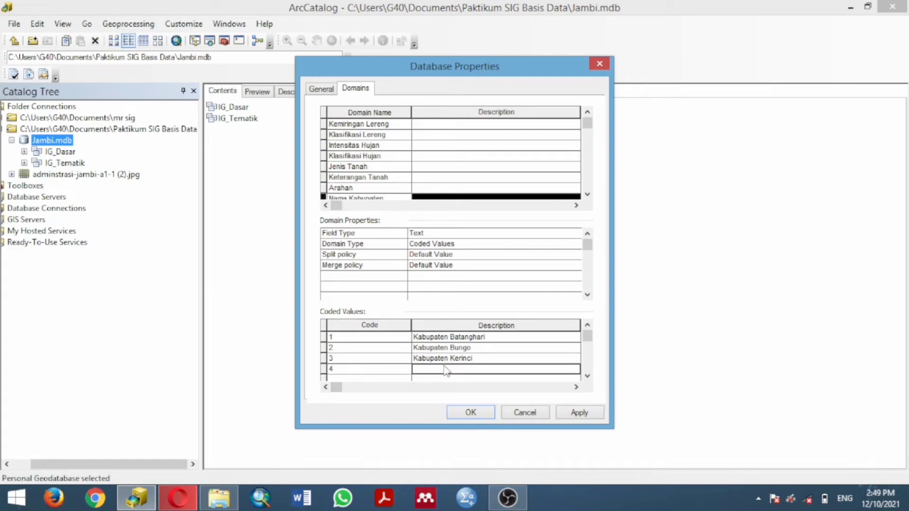
text(Ka)
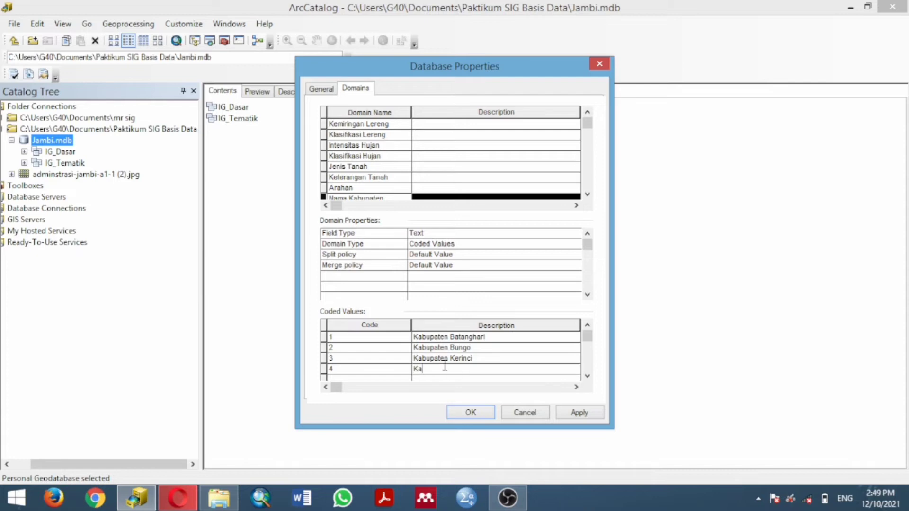
text(bupaten Merangin)
Add coded value 5 with the description "Kabupaten Muarojambi" to the Nama Kabupaten domain
key(Tab)
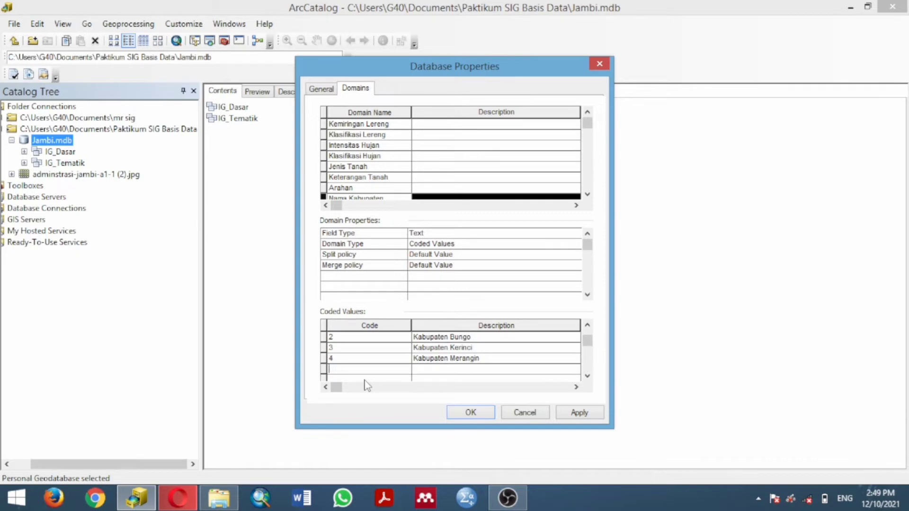
text(5)
click(424, 370)
text(Kabupaten Muarojambi)
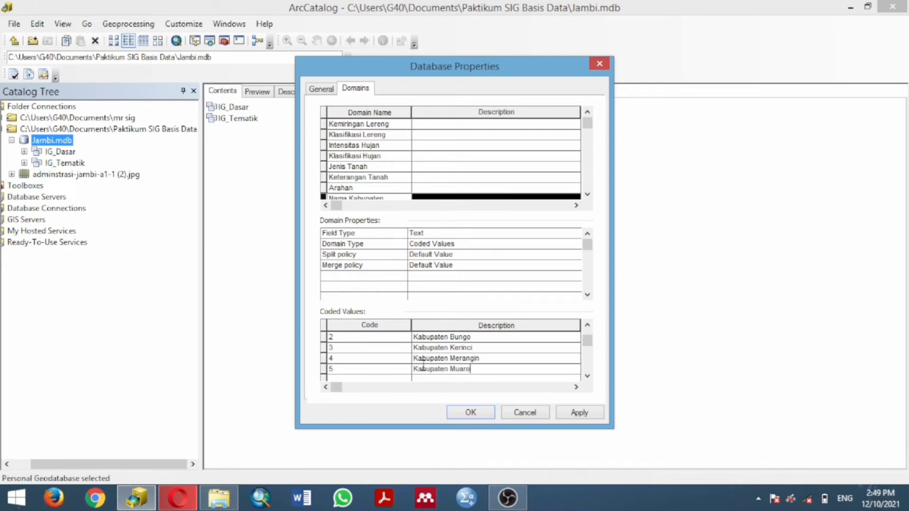
Add coded value 6 with the description "Kabupaten Sarolangun" to the Nama Kabupaten domain
click(394, 379)
text(6)
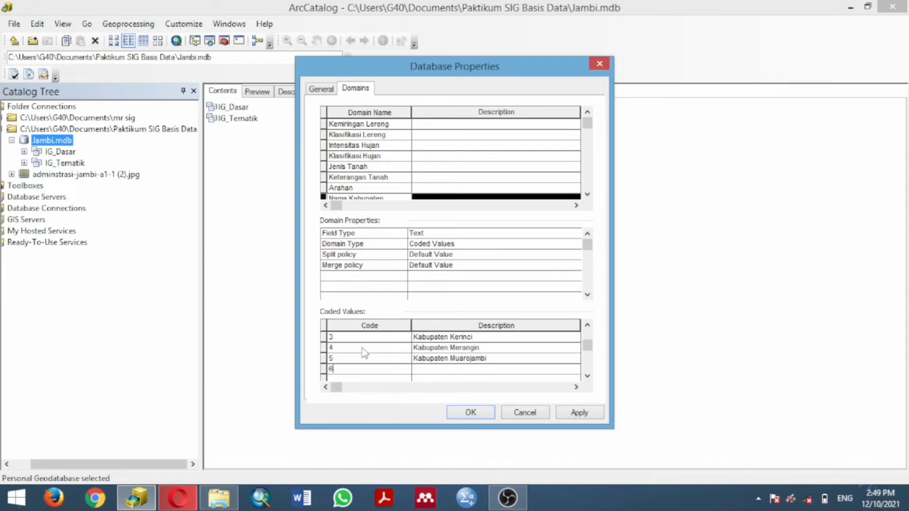
click(421, 369)
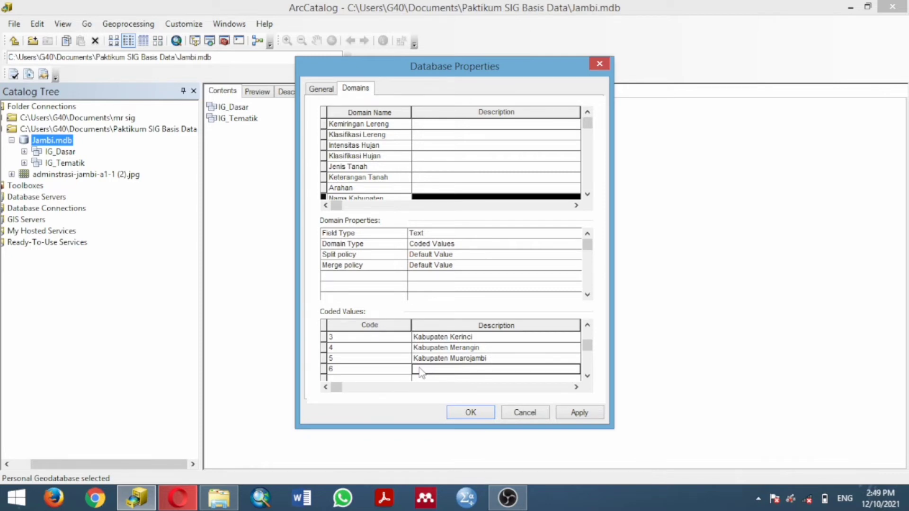
text(Kab)
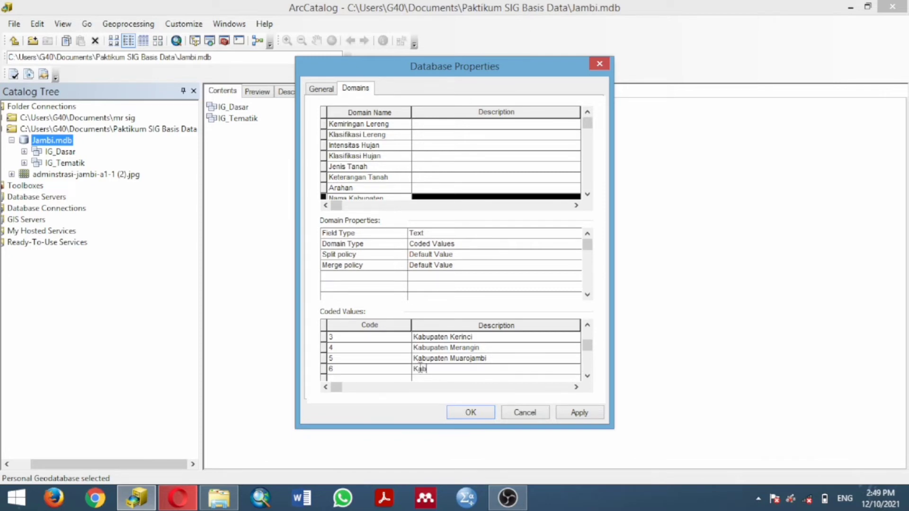
text(upaten Sarolangun)
Add coded value 7 with the description "Kabupaten Tanjung Jabung Timur" to the Nama Kabupaten domain
click(359, 378)
text(7)
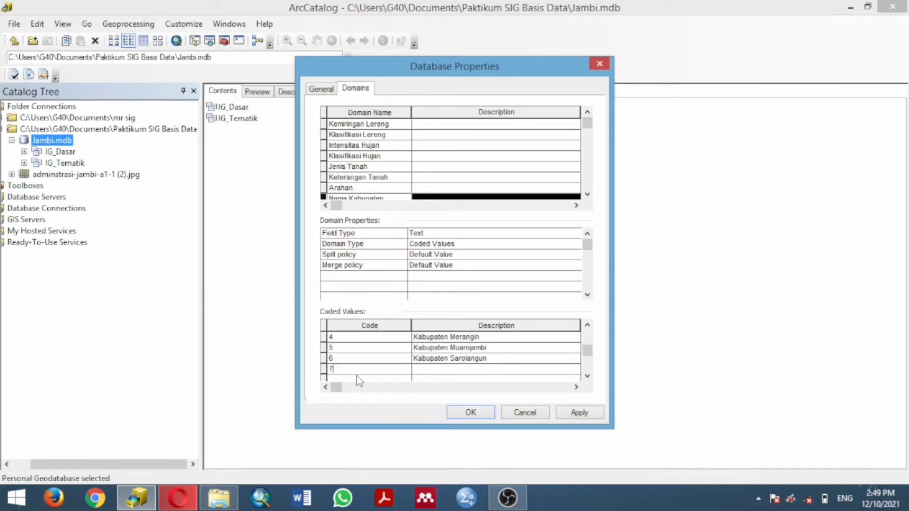
click(416, 369)
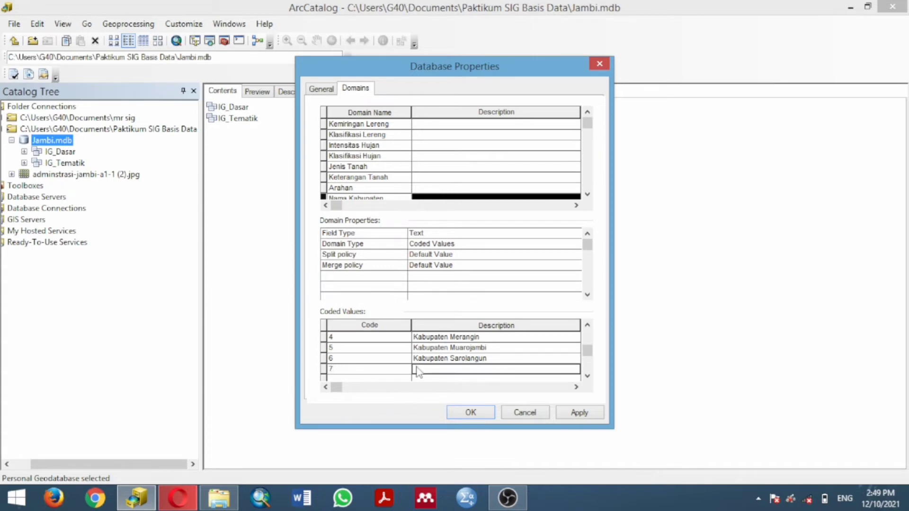
text(Kabupate)
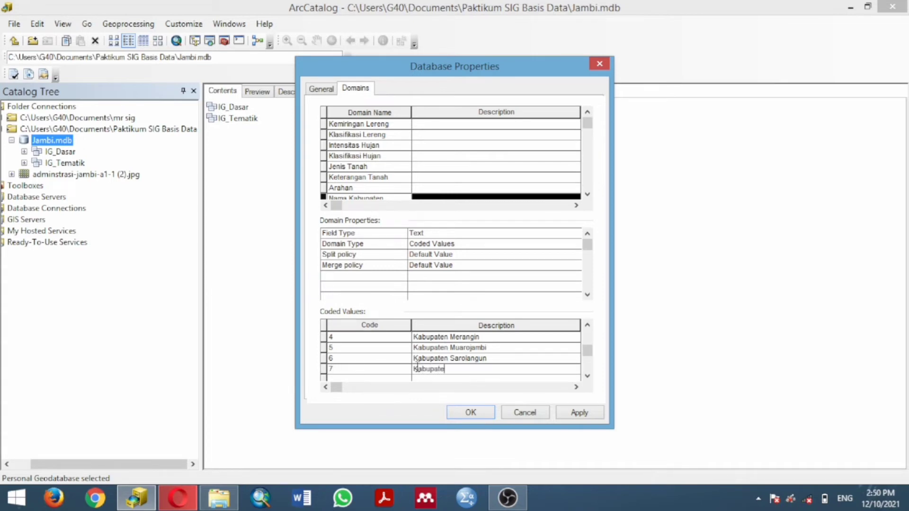
text(n Tanjung Jabung Timur)
Add coded value 8 with the description "Kabupaten Tanjung Jabung Barat" to the Nama Kabupaten domain
click(405, 379)
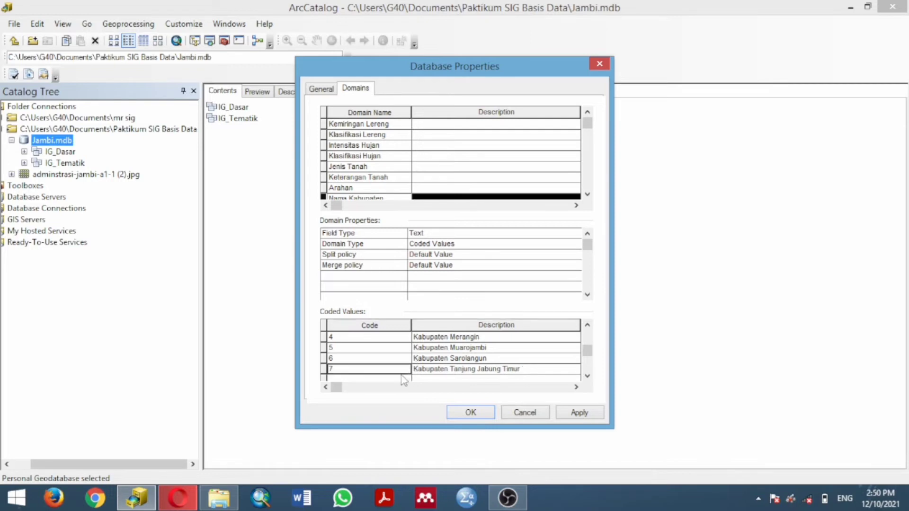
text(8)
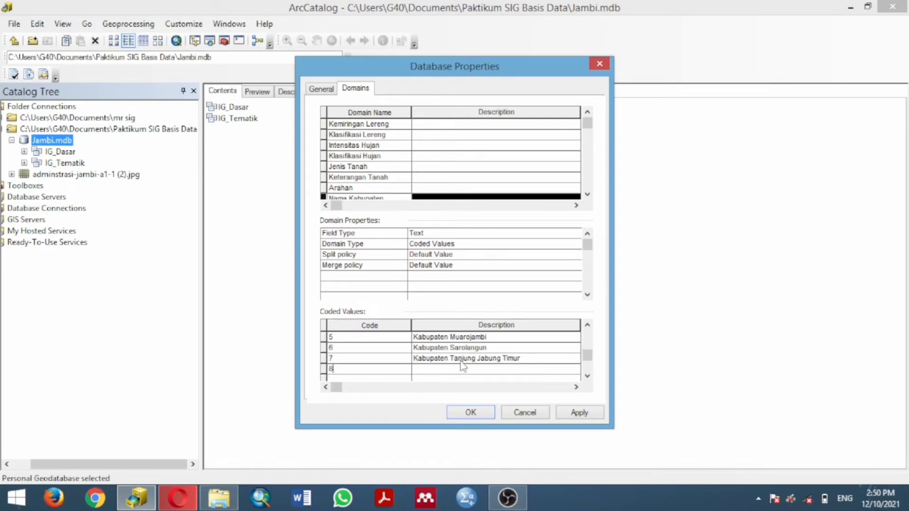
click(453, 369)
text(Kan)
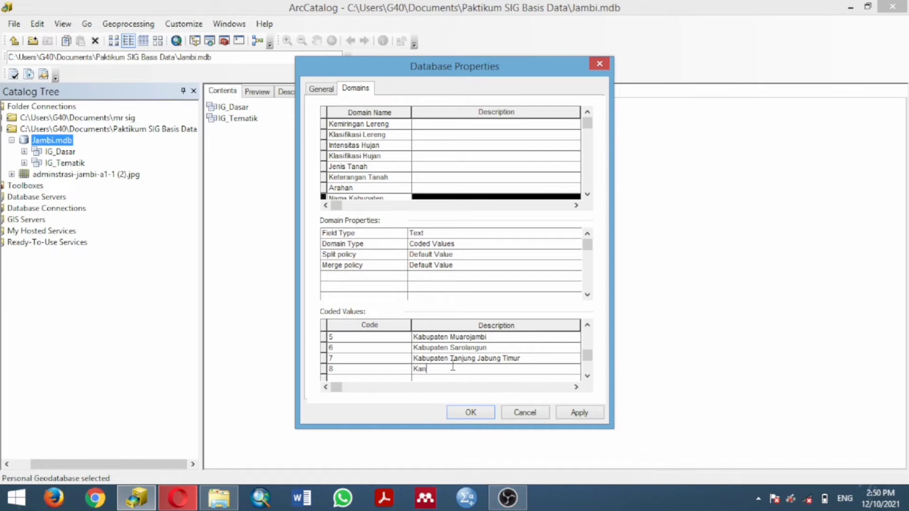
key(BackSpace)
text(bupaten Tanjung Jabug)
key(BackSpace)
text(ng Barat)
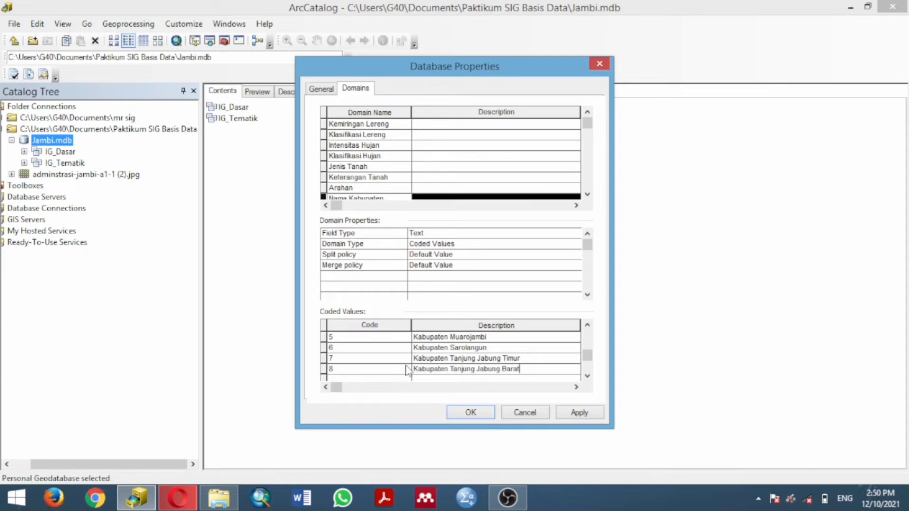
Add coded value 9 with the description "Kabupaten Tebo" to the Nama Kabupaten domain
click(379, 376)
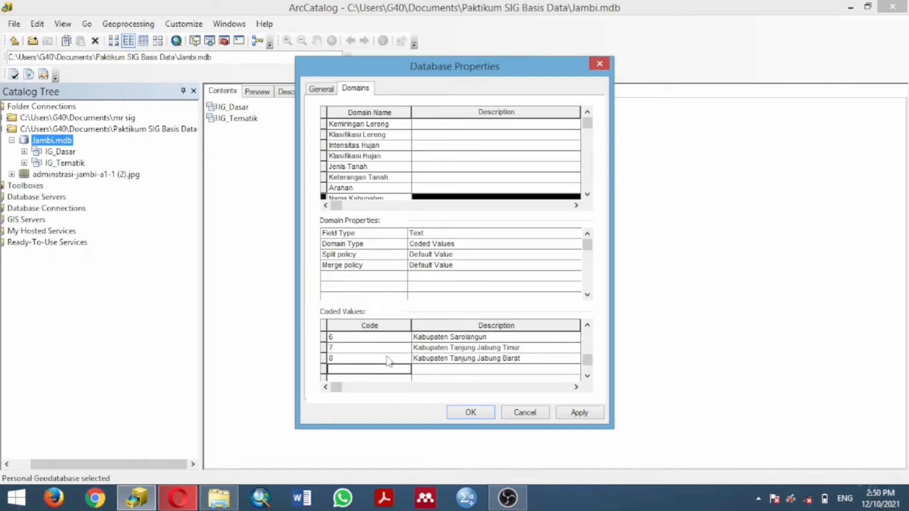
text(Ka)
key(BackSpace)
key(BackSpace)
text(9)
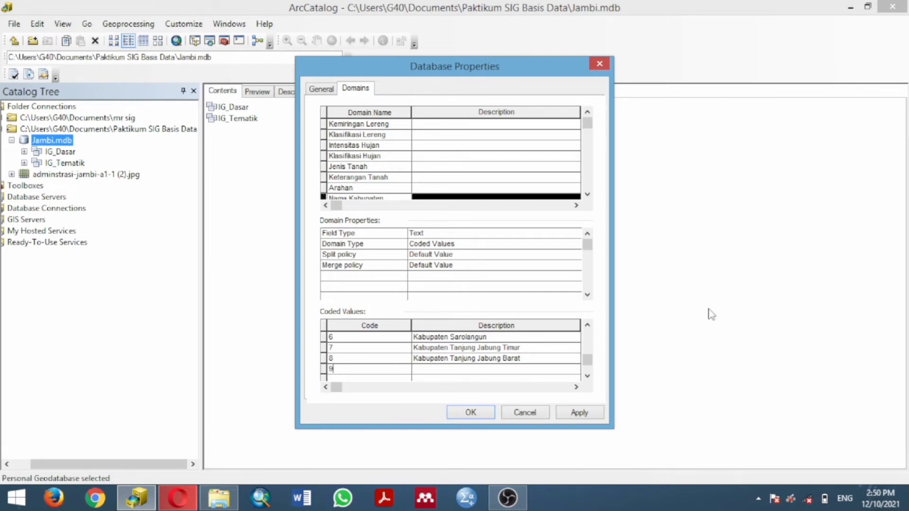
click(447, 358)
click(448, 372)
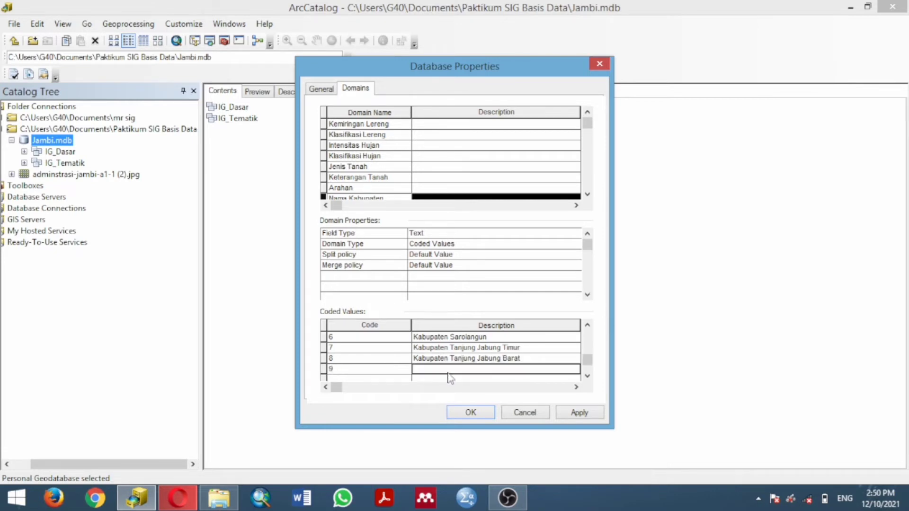
text(Kabu)
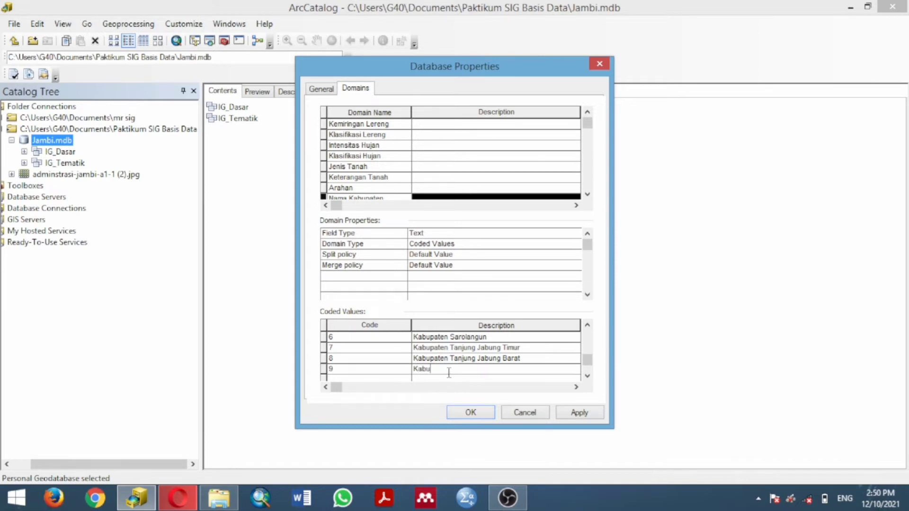
text(paten Te)
text(bi)
text(o)
Add coded value 10 with the description "Kota Jambi" to the Nama Kabupaten domain
click(410, 378)
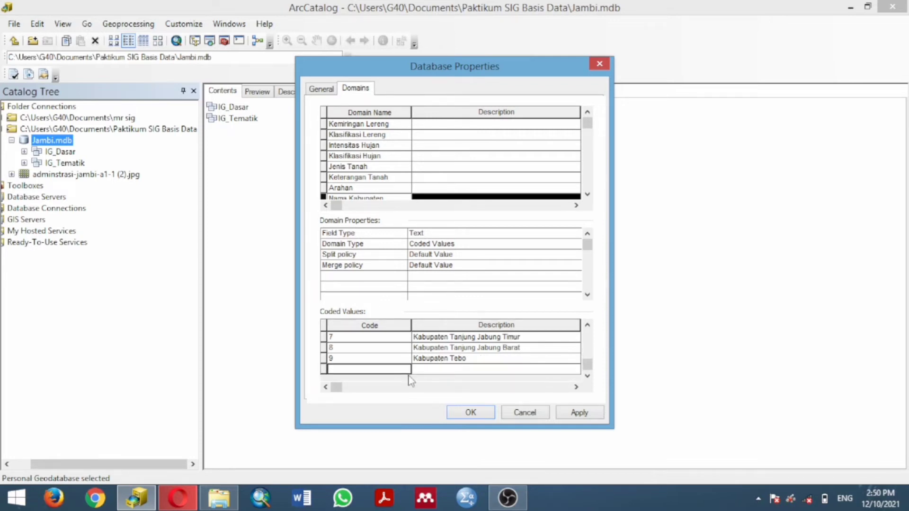
text(10)
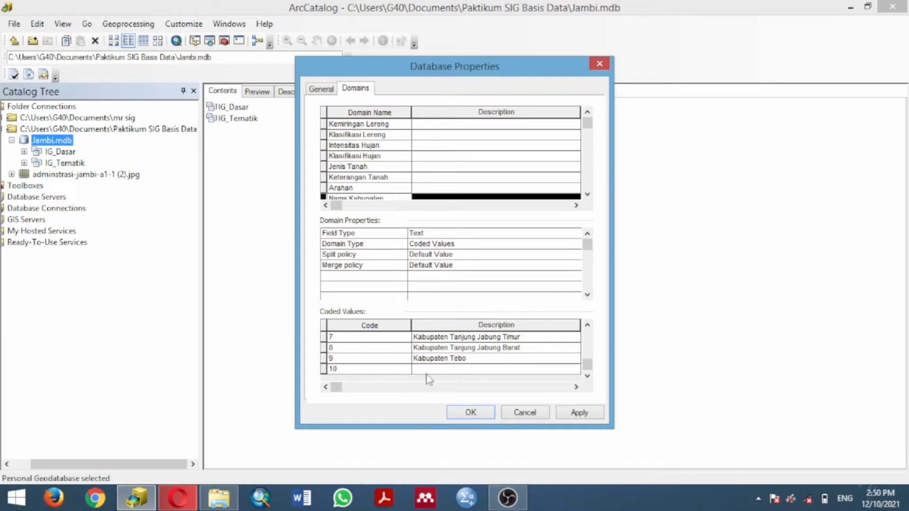
click(423, 370)
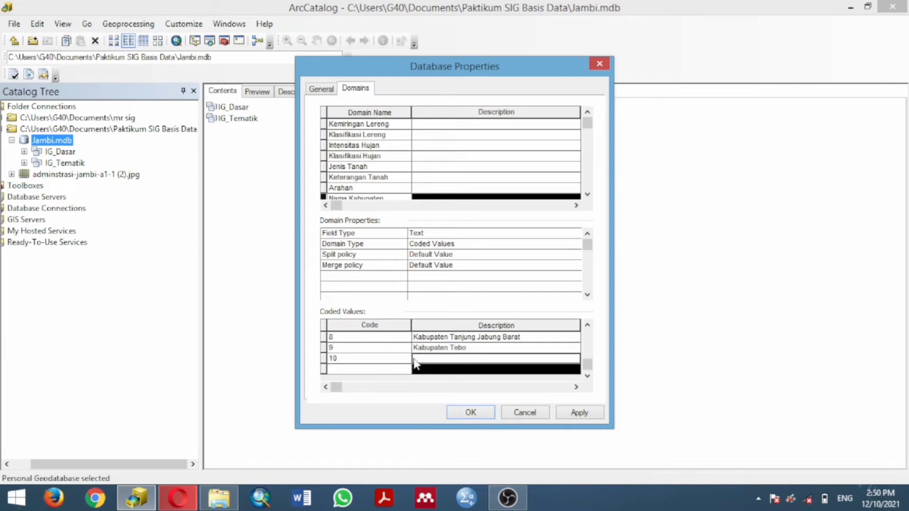
click(417, 358)
text(Ko)
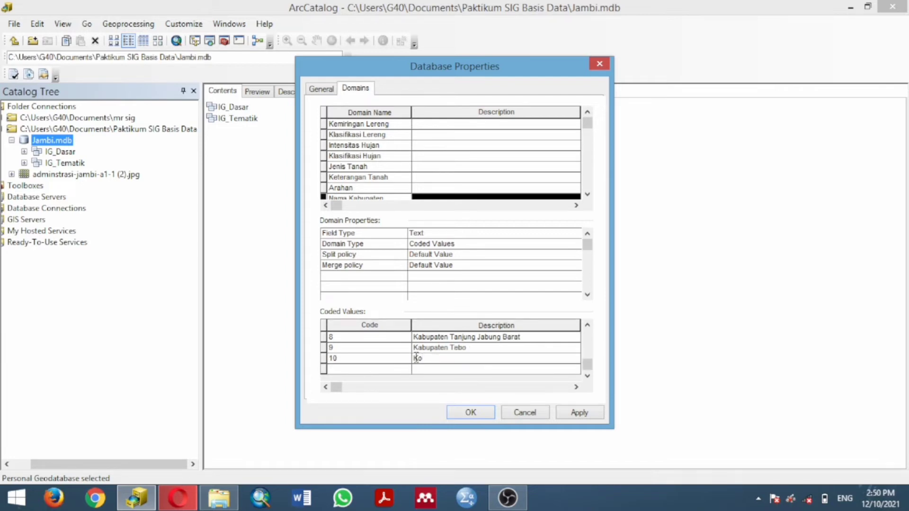
text(ta JAmbi)
click(439, 358)
key(BackSpace)
text(a)
Add coded value 11 with the description "Kota Sungai" to the Nama Kabupaten domain and accept the database properties
click(365, 369)
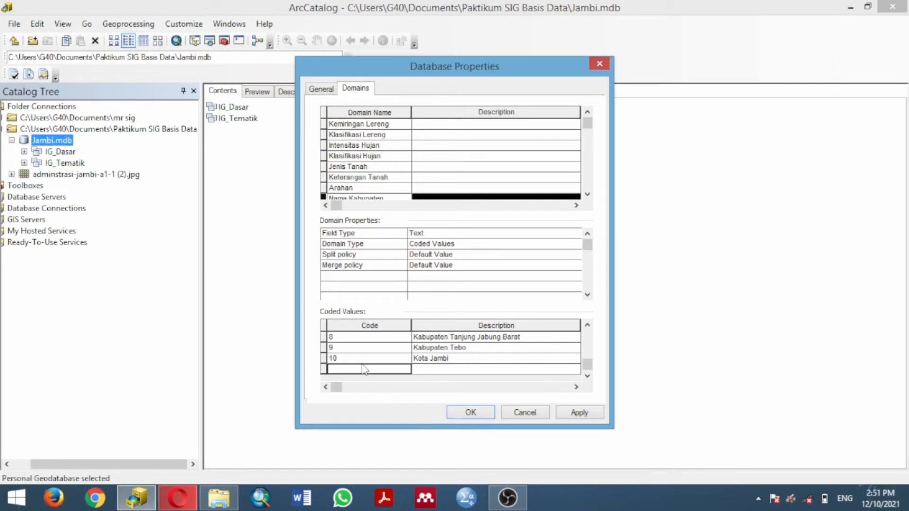
text(11)
click(438, 369)
click(437, 358)
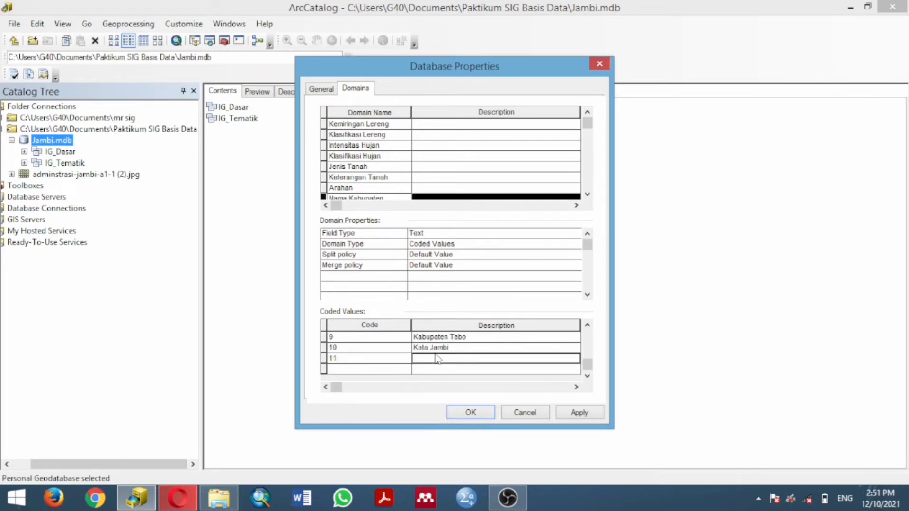
text(Kota)
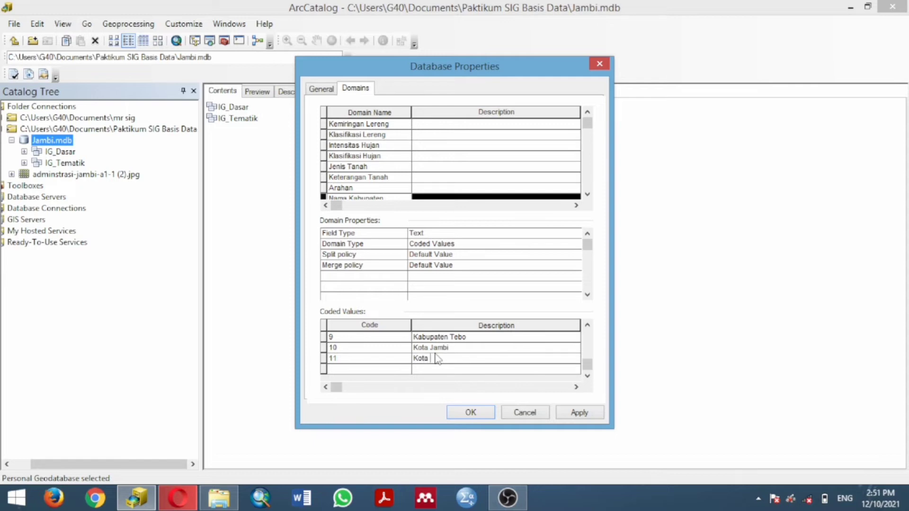
text( Sungai)
click(469, 413)
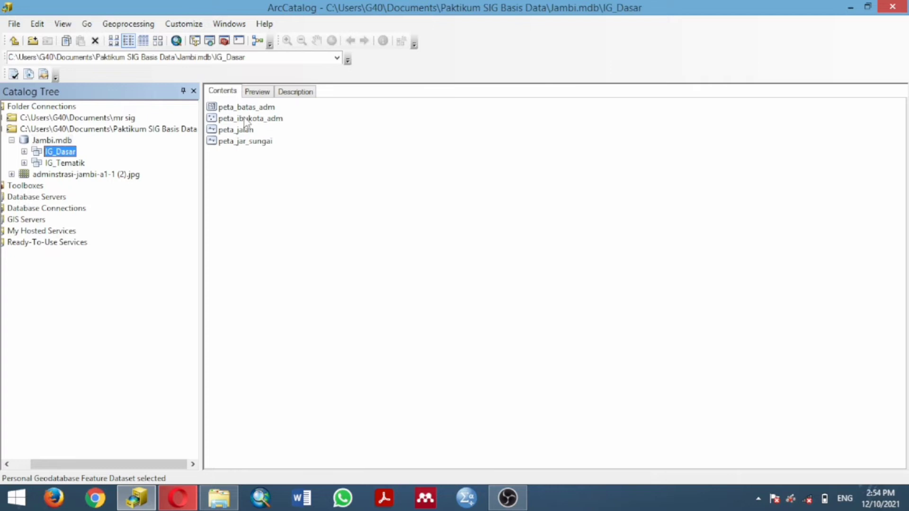
click(246, 118)
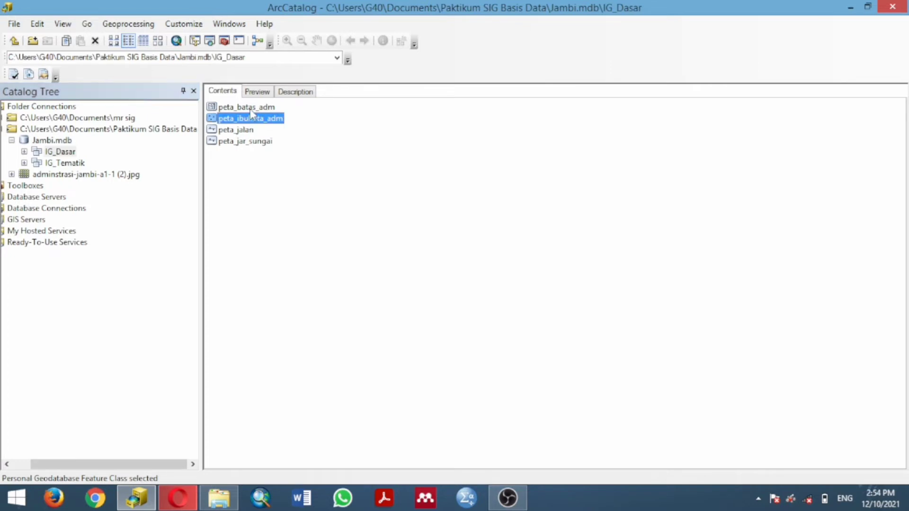
click(249, 107)
right_click(250, 108)
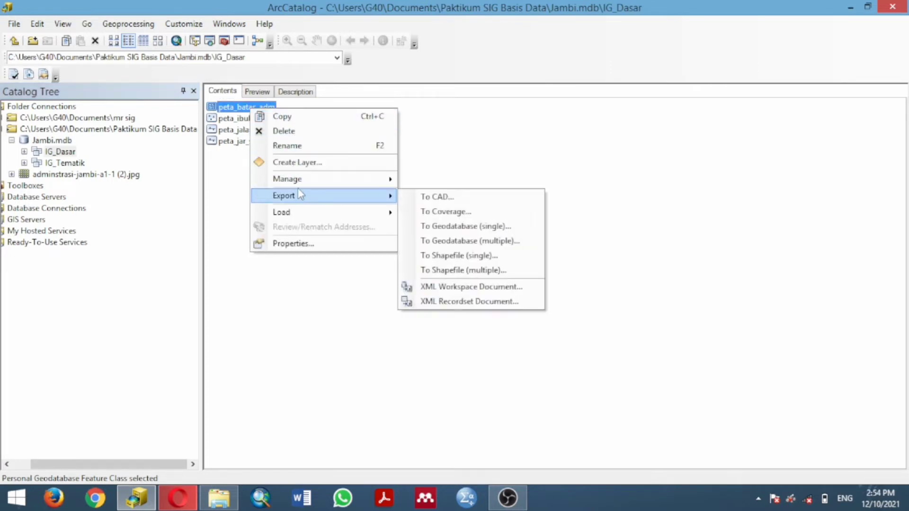
click(221, 195)
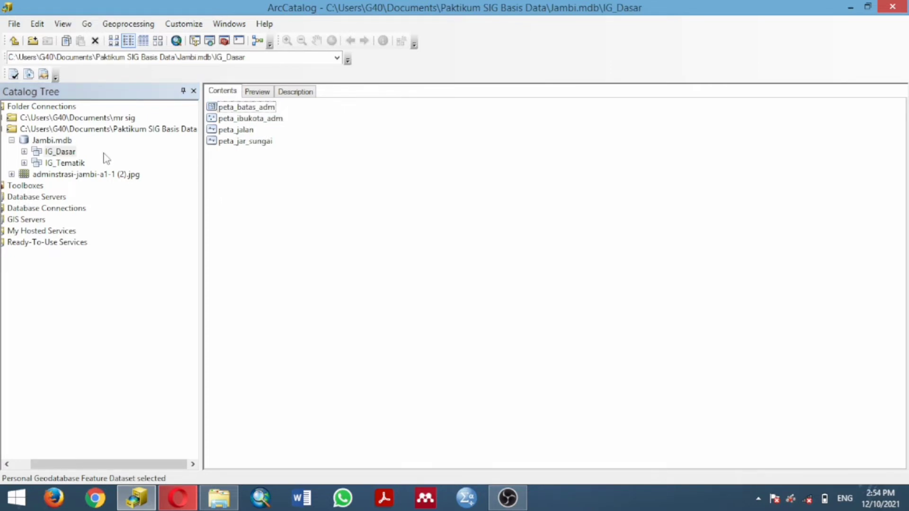
click(65, 156)
right_click(64, 159)
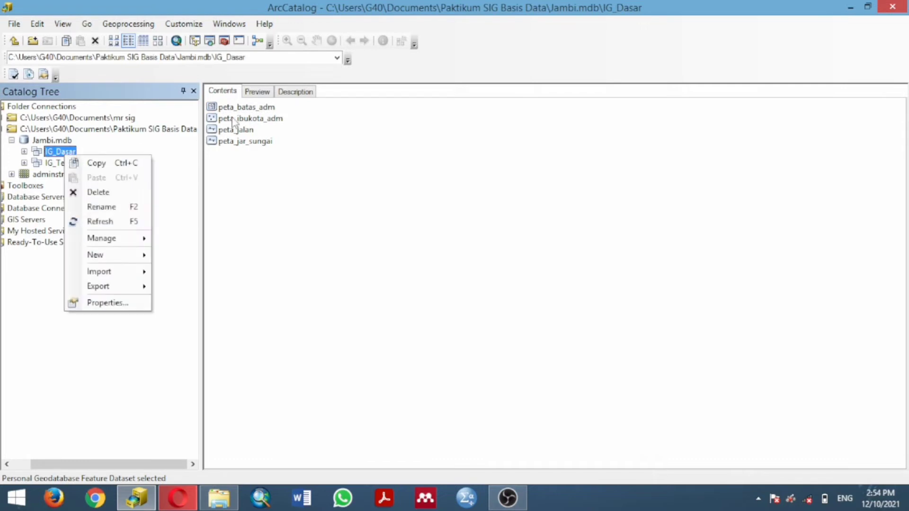
click(249, 190)
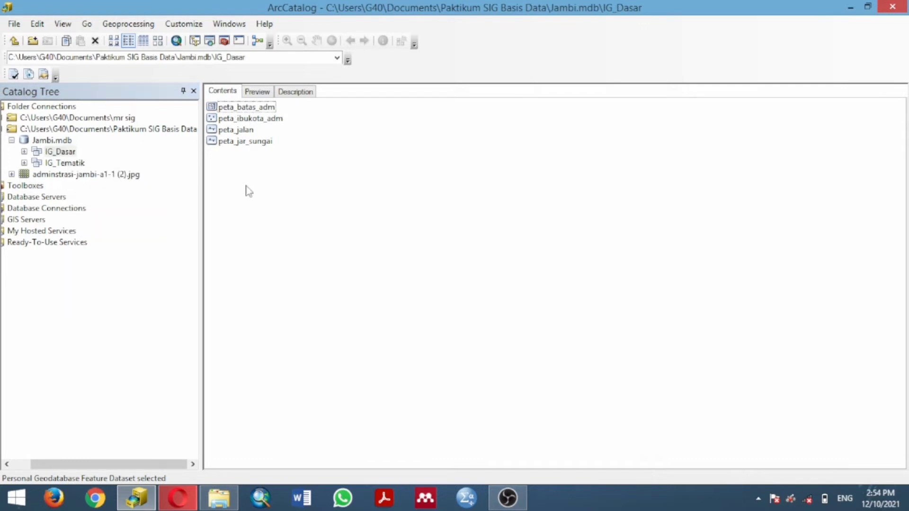
click(68, 155)
click(275, 185)
Rename the Kabupaten field of the peta_batas_adm feature class to Nama_Kabupaten and assign it the Nama Kabupaten domain
click(237, 109)
right_click(237, 109)
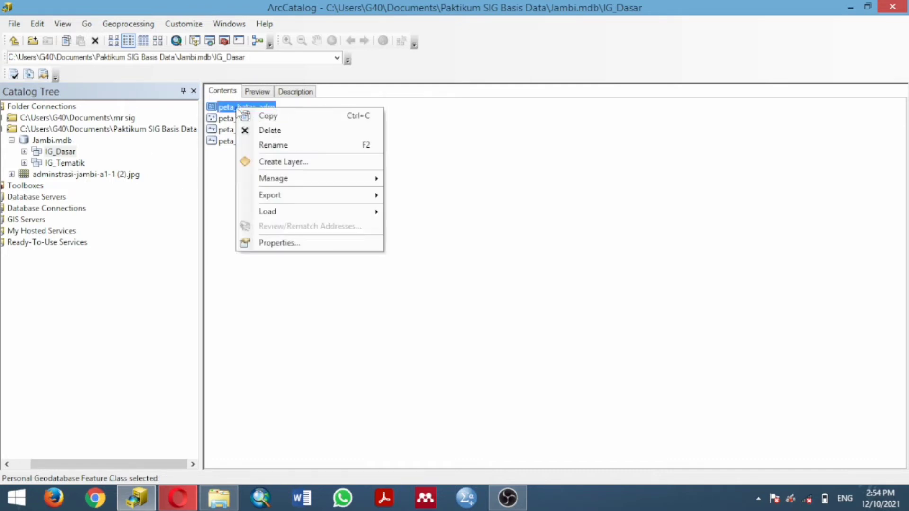
click(291, 240)
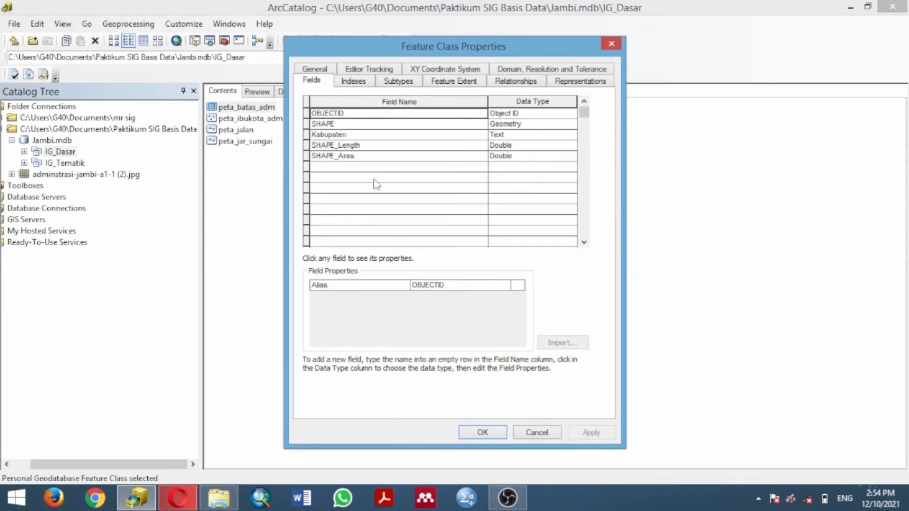
click(314, 135)
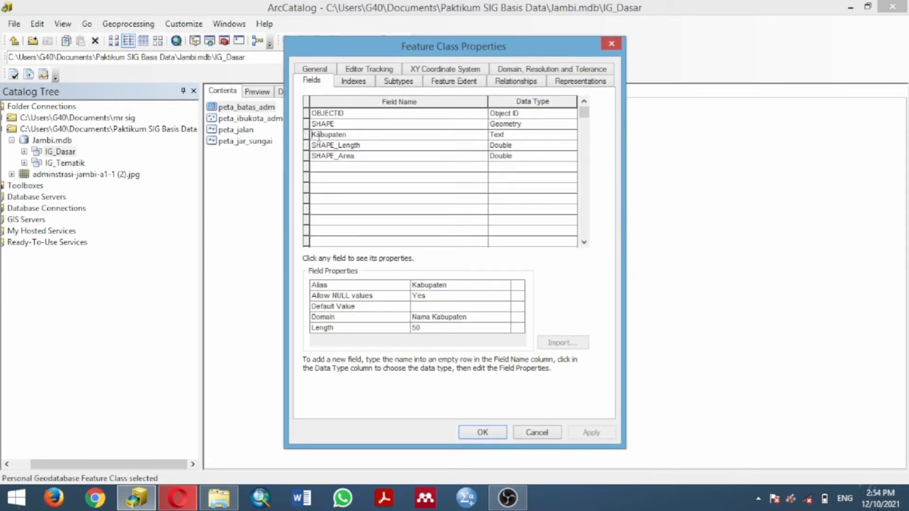
click(319, 135)
text(Nama)
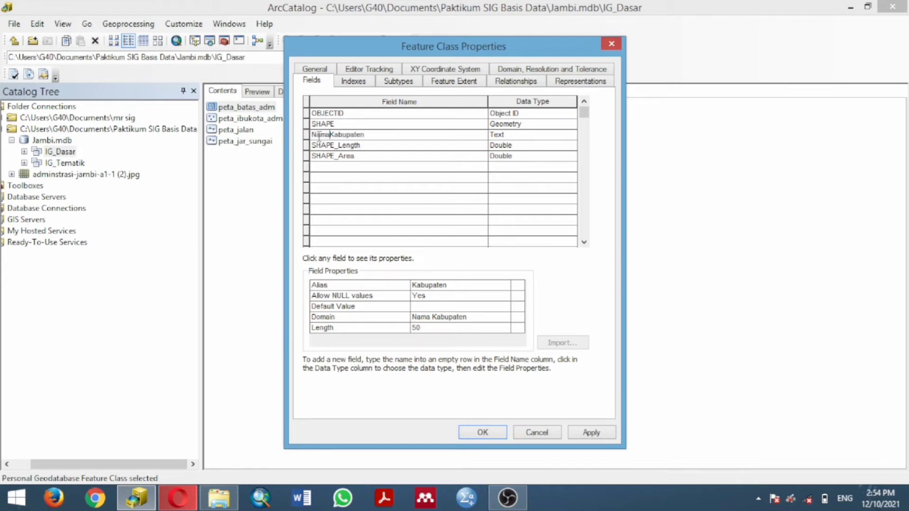
text(_)
click(475, 317)
click(452, 404)
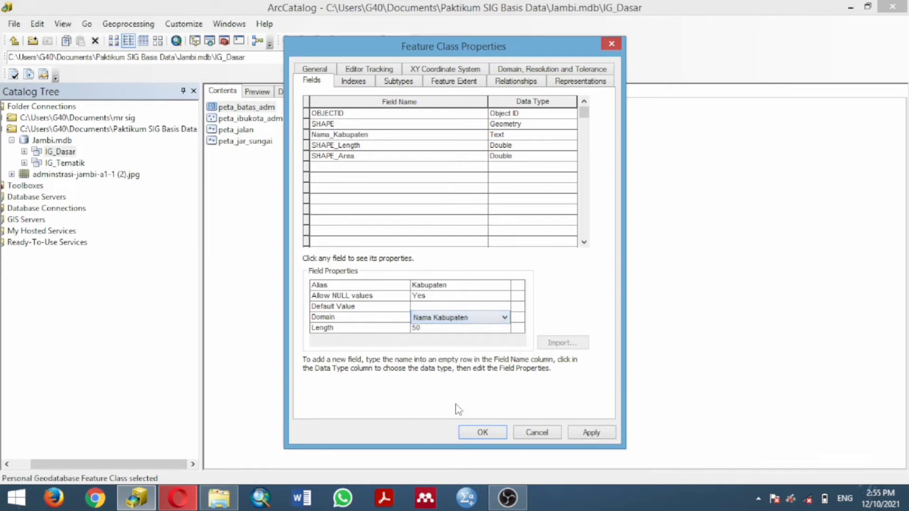
click(492, 432)
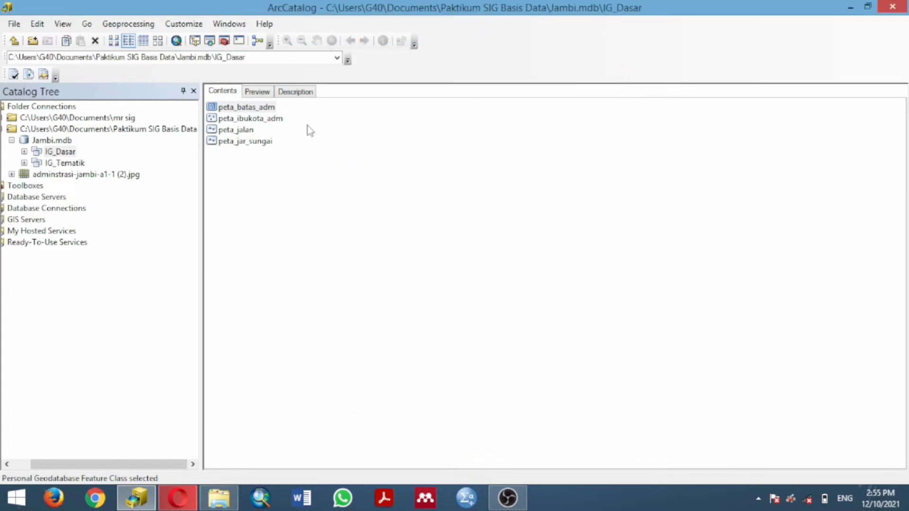
Rename the Kabupaten field of the peta_ibukota_adm feature class to Nama_Kabupaten and assign it the Nama Kabupaten domain
right_click(244, 119)
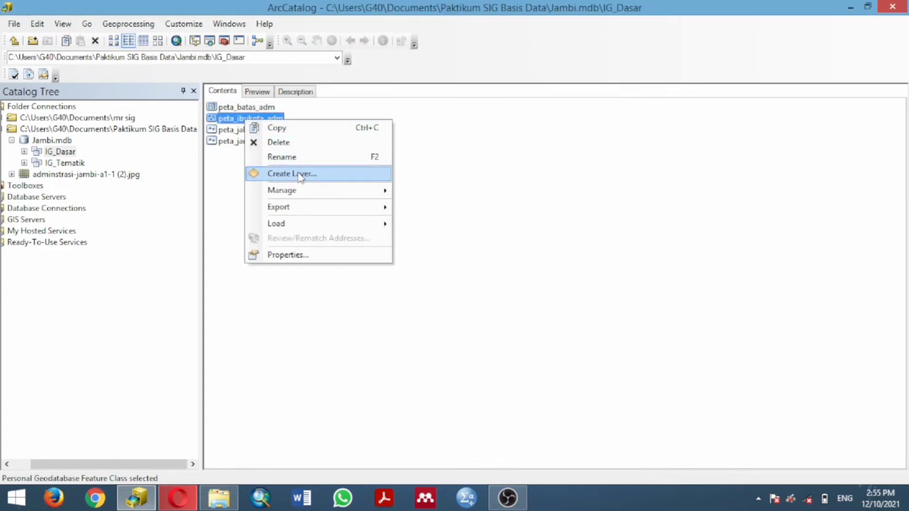
click(293, 255)
click(330, 135)
click(331, 134)
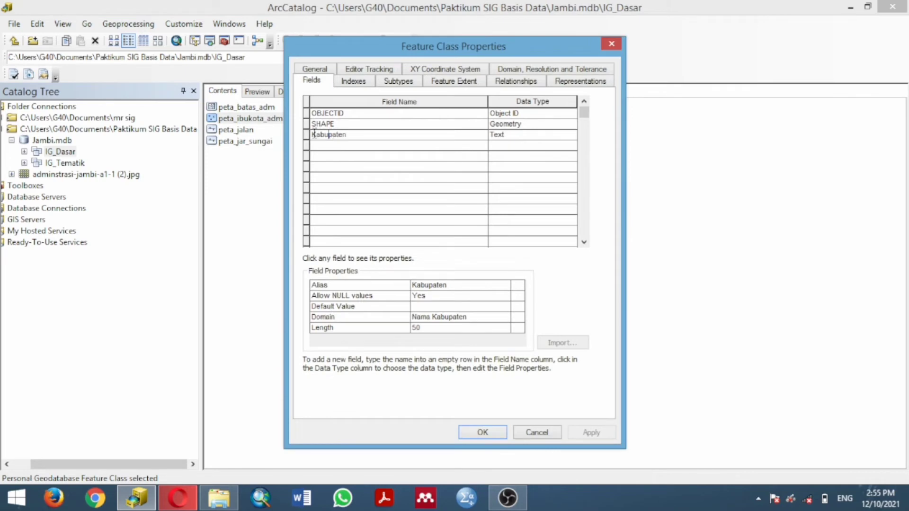
text(Nama_)
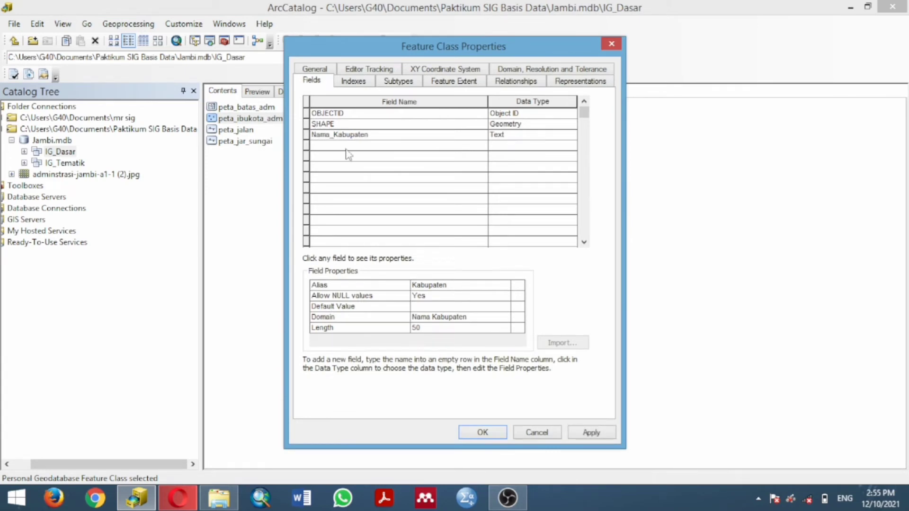
click(441, 316)
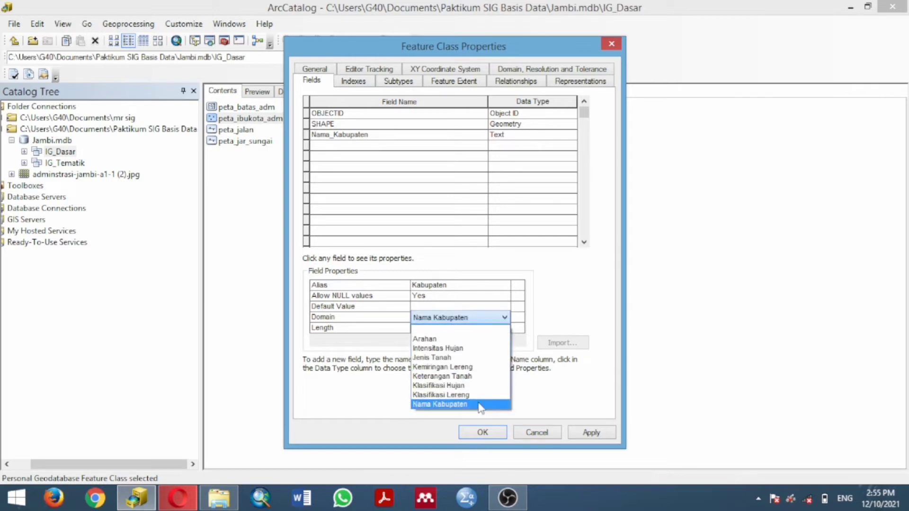
click(479, 405)
click(488, 432)
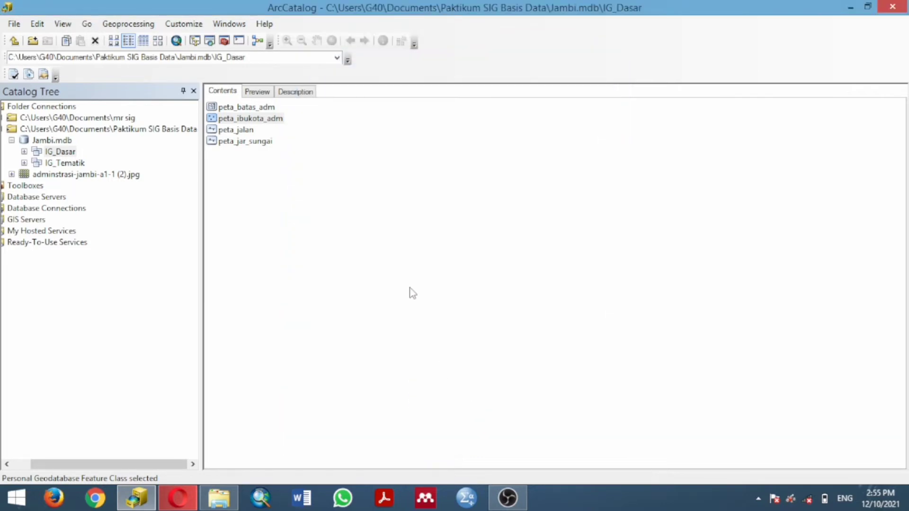
Assign the Kemiringan Lereng domain to the Kemiringan_Lereng field of the Peta_kem_lereng feature class in the IG_Tematik dataset
click(80, 164)
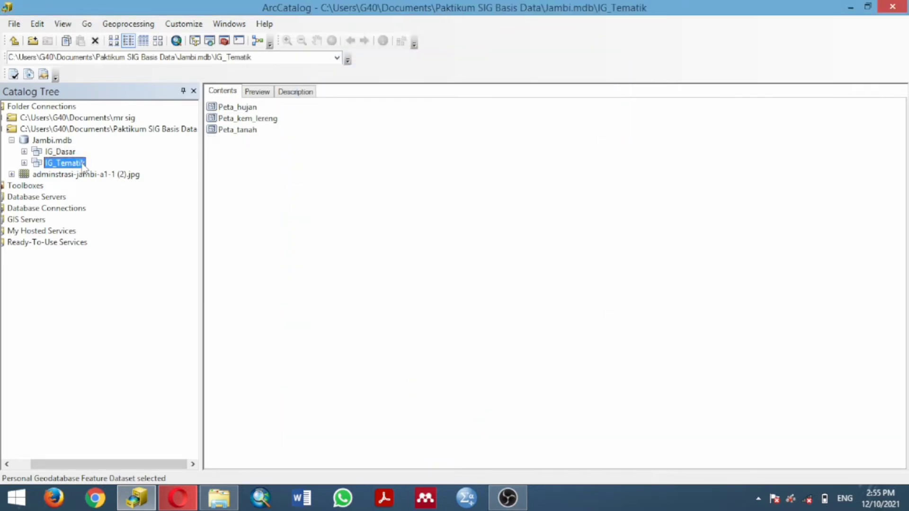
click(244, 120)
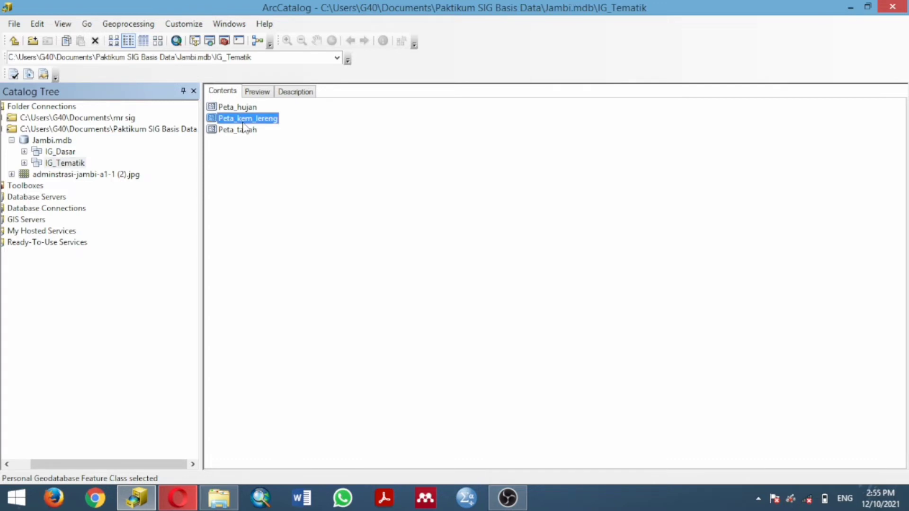
right_click(243, 121)
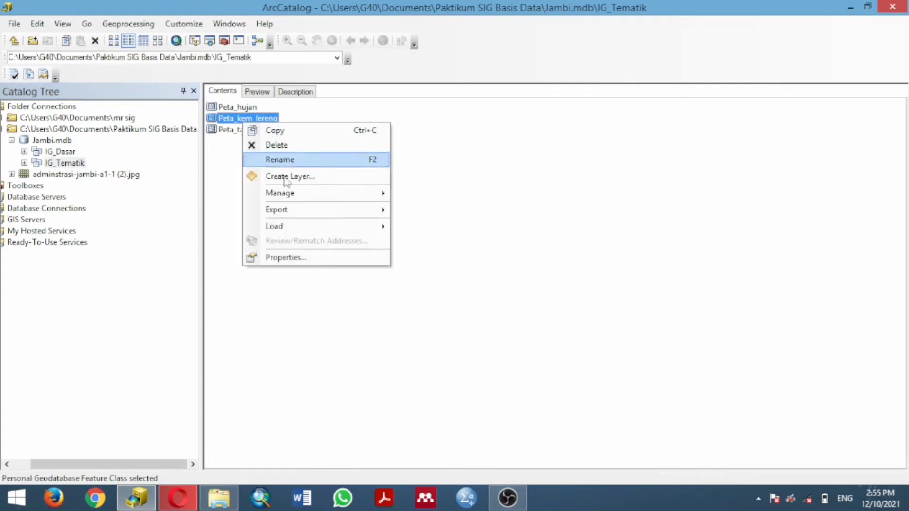
click(286, 257)
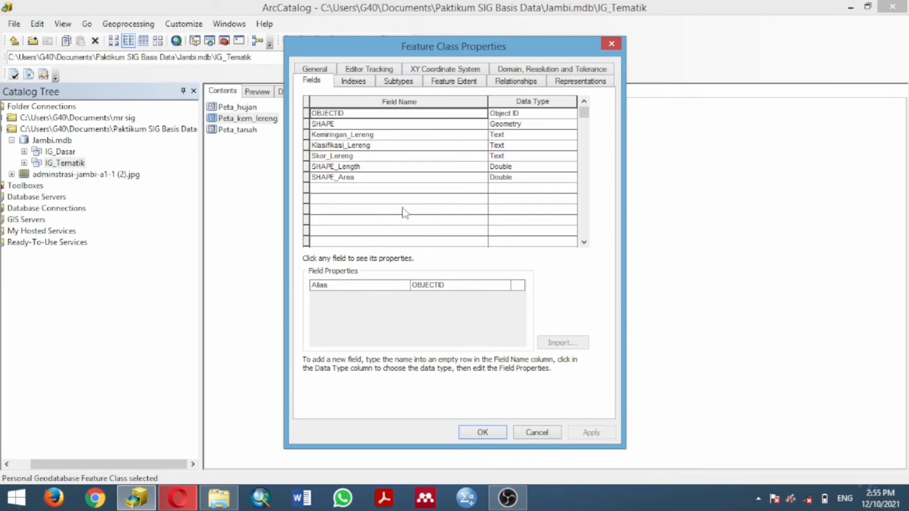
click(358, 137)
click(427, 317)
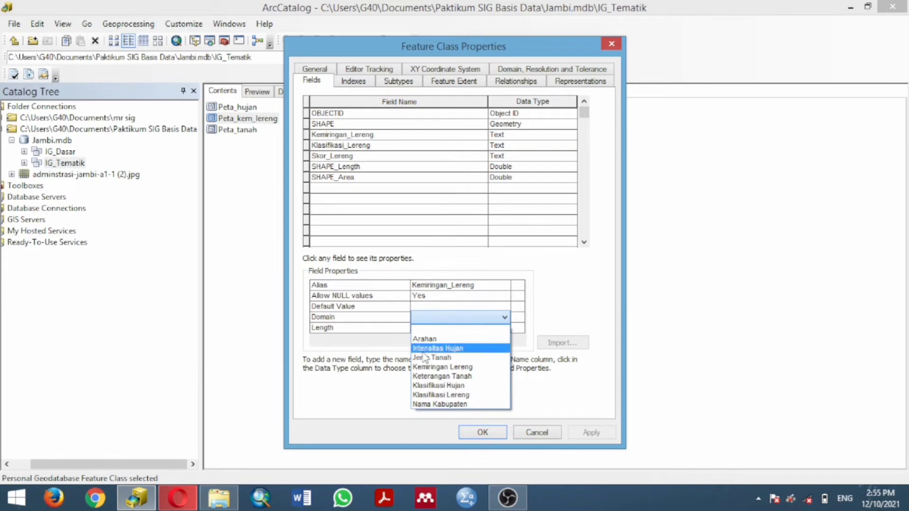
click(335, 146)
click(334, 135)
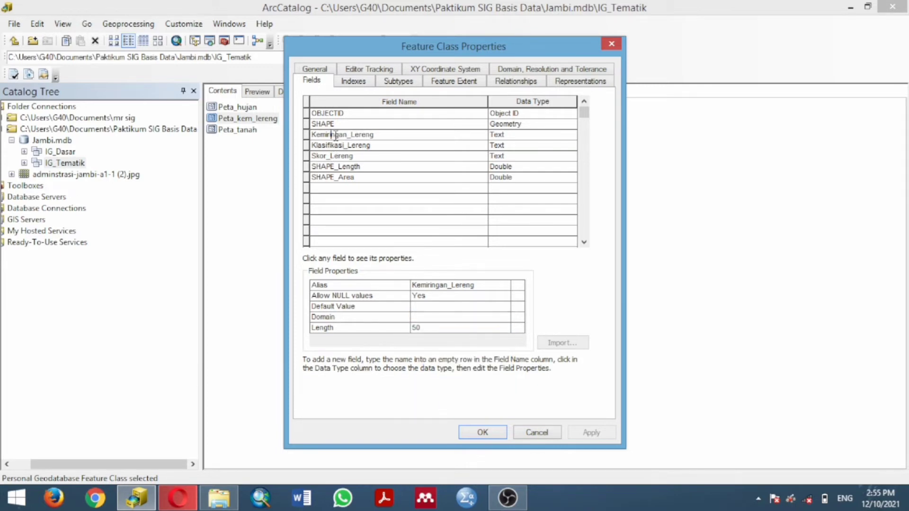
click(421, 316)
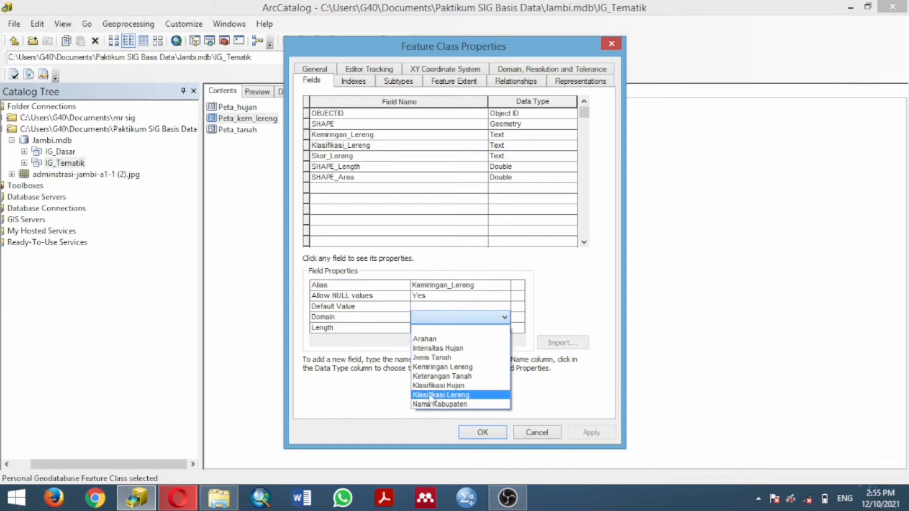
click(434, 373)
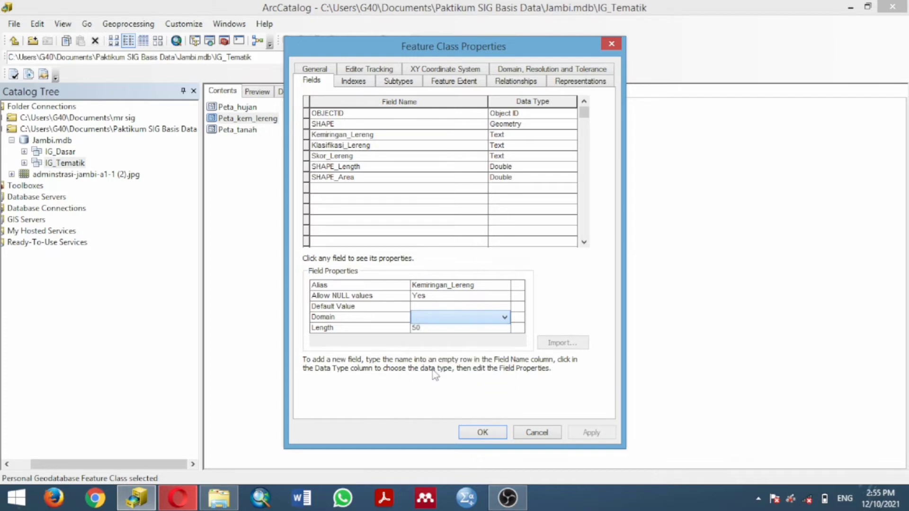
Assign the Klasifikasi Hujan domain to the Klasifikasi_Lereng field of Peta_kem_lereng and accept the feature class properties
click(371, 146)
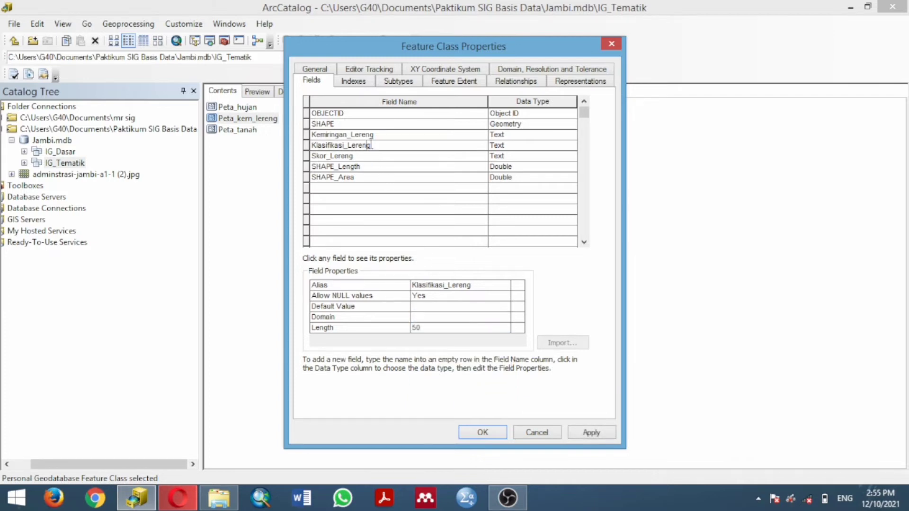
click(423, 317)
click(447, 395)
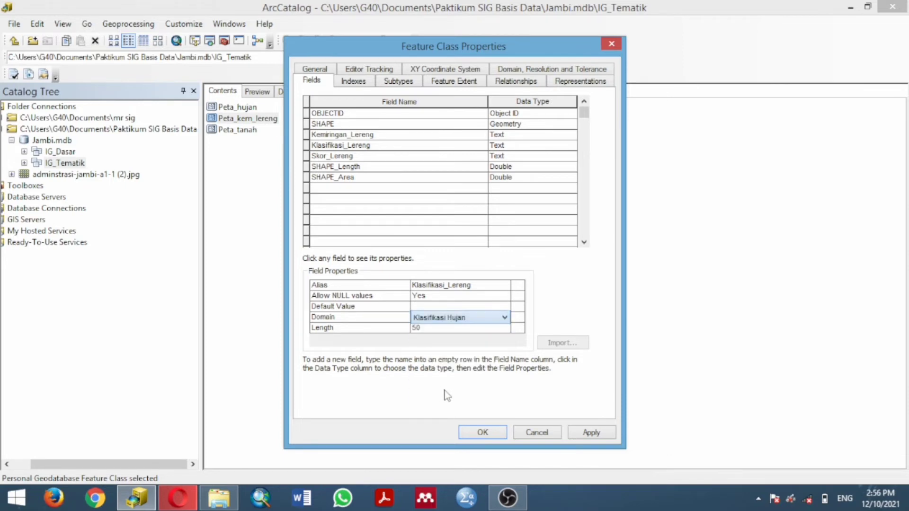
click(496, 436)
click(492, 435)
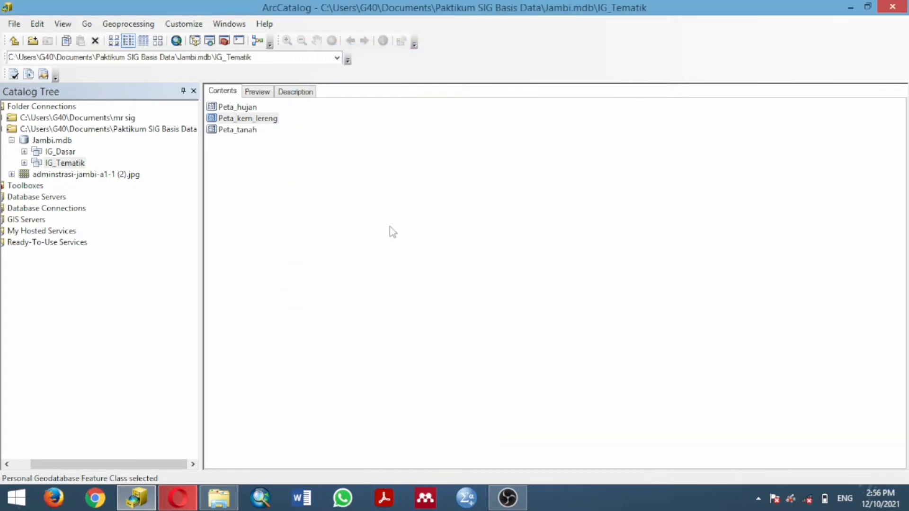
Assign the Intensitas Hujan domain to the Intensitas_Hujan field of the Peta_hujan feature class
right_click(245, 109)
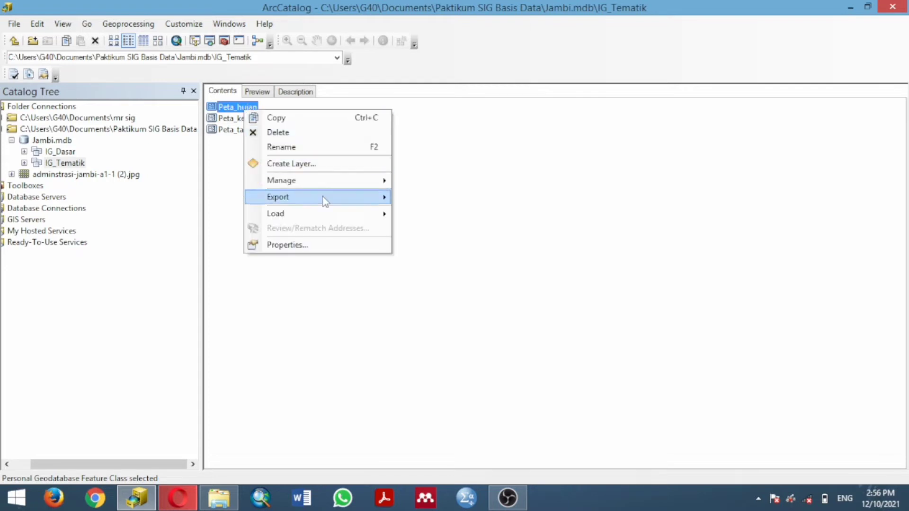
click(311, 246)
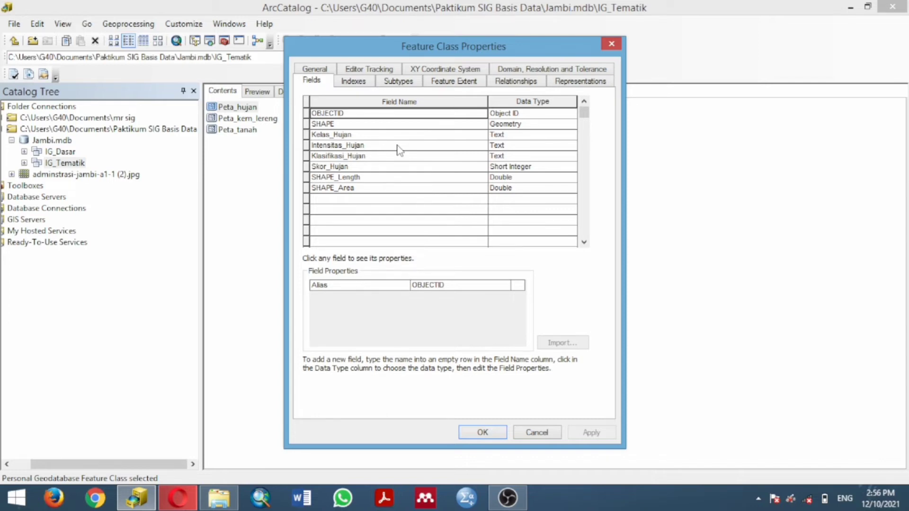
click(397, 145)
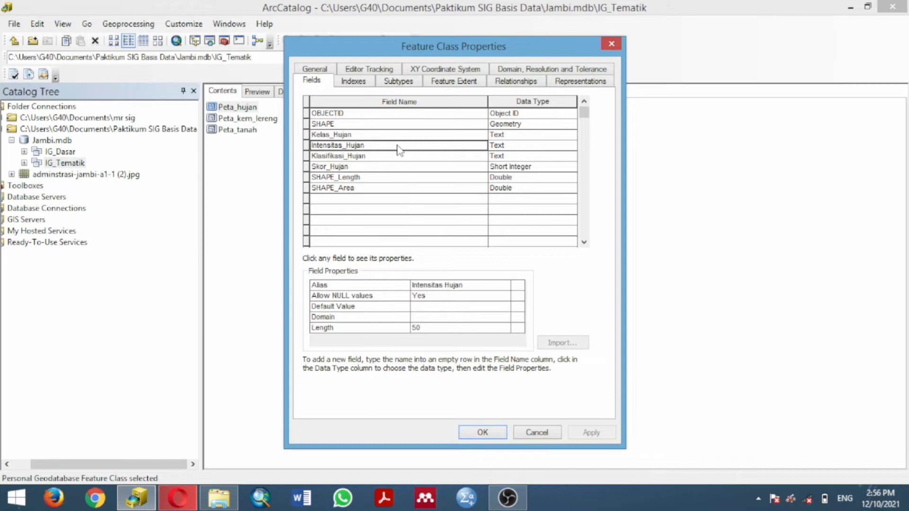
click(416, 317)
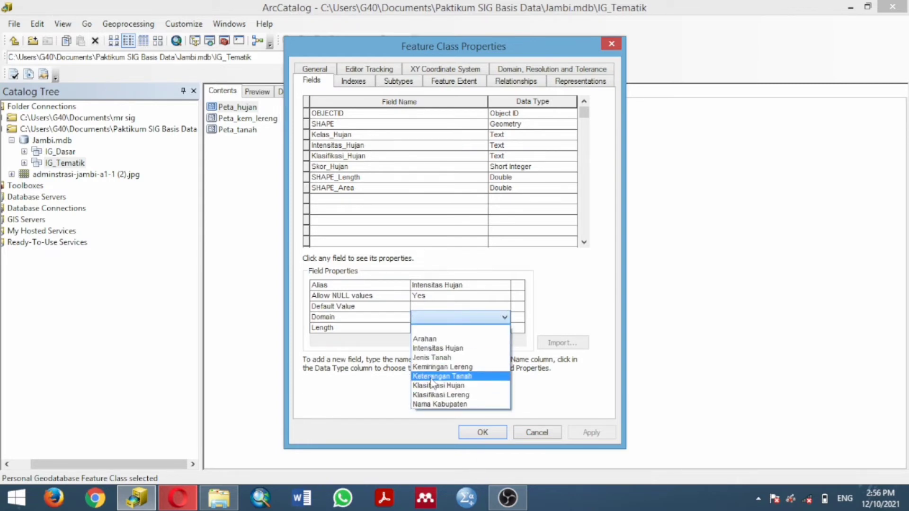
click(436, 349)
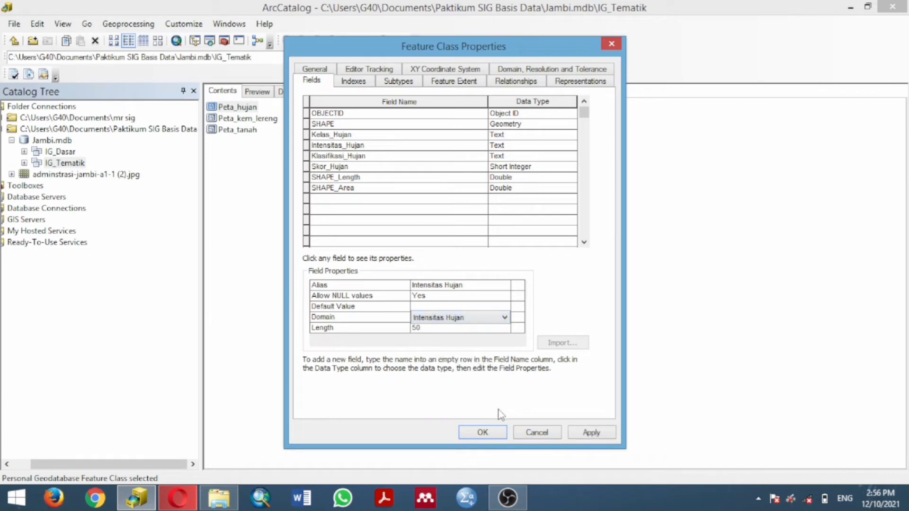
Assign the Klasifikasi Hujan domain to the Klasifikasi_Hujan field of Peta_hujan and accept the feature class properties
click(376, 157)
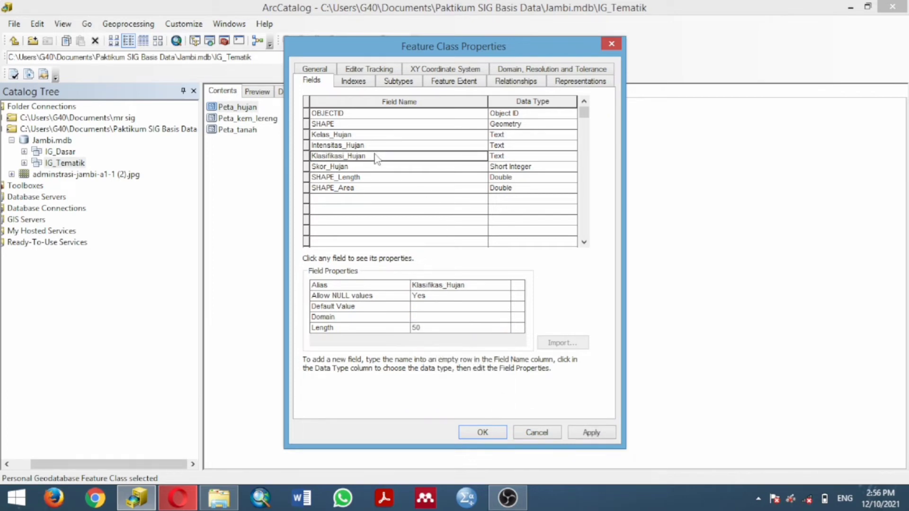
click(376, 145)
click(373, 156)
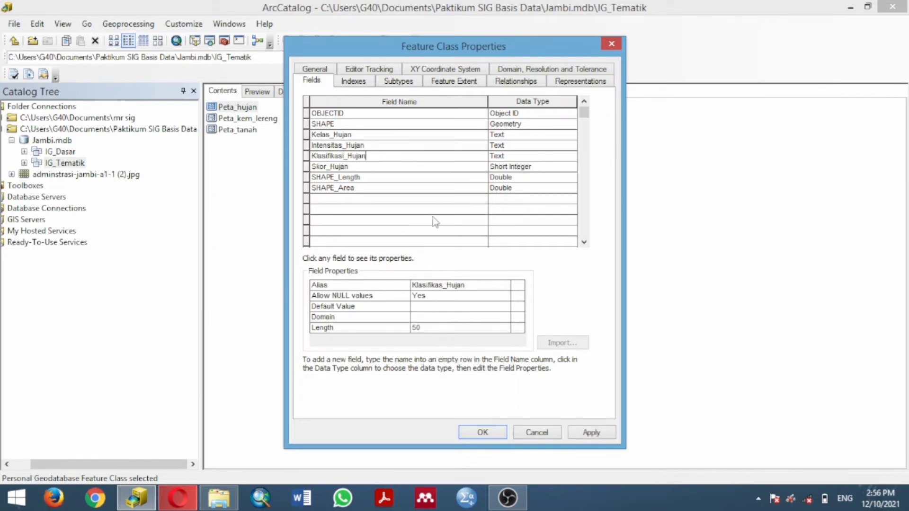
click(438, 317)
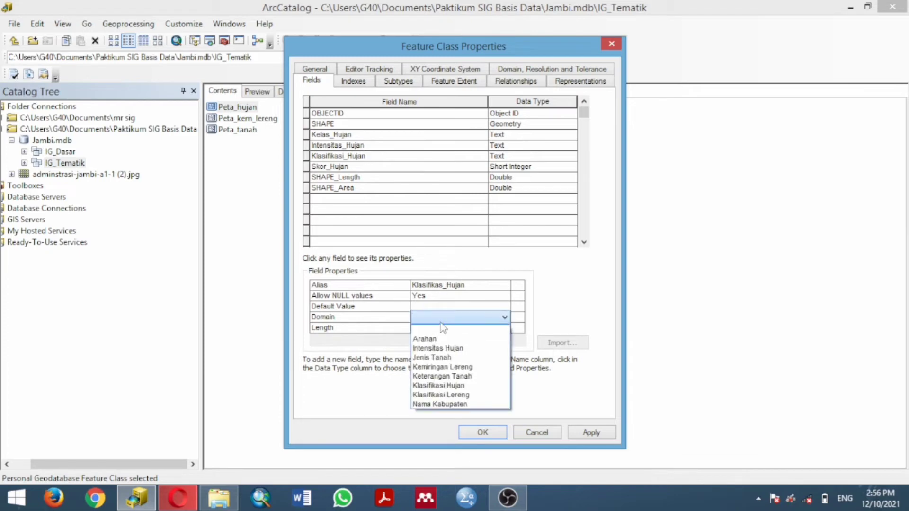
click(443, 385)
click(482, 432)
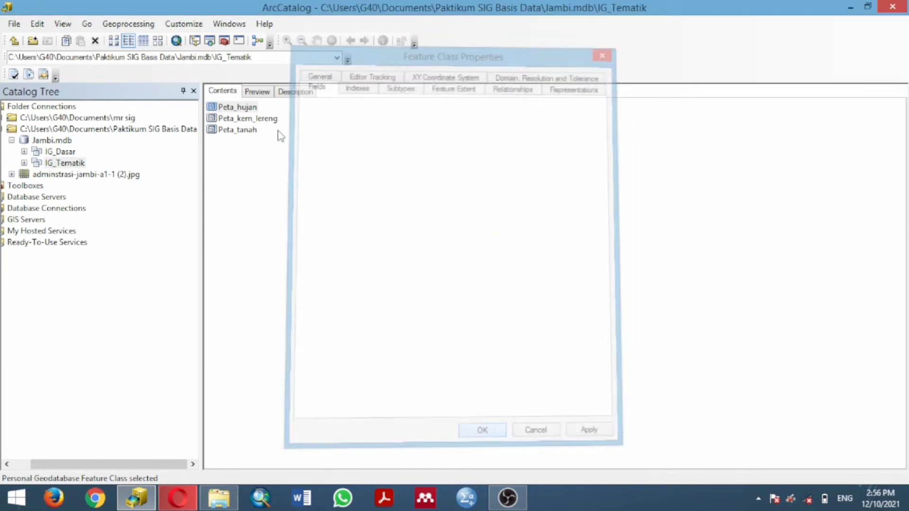
Assign the Jenis Tanah domain to the Jenis_Tanah field of the Peta_tanah feature class
right_click(237, 129)
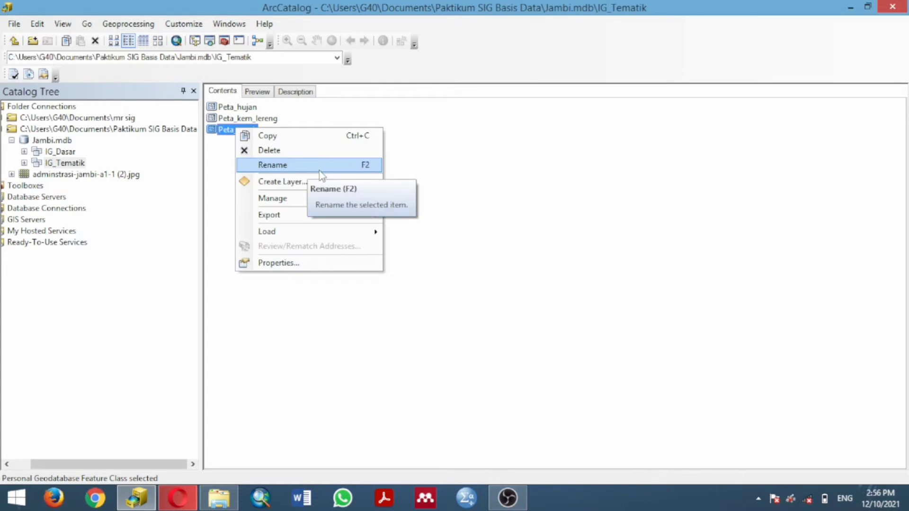
click(279, 263)
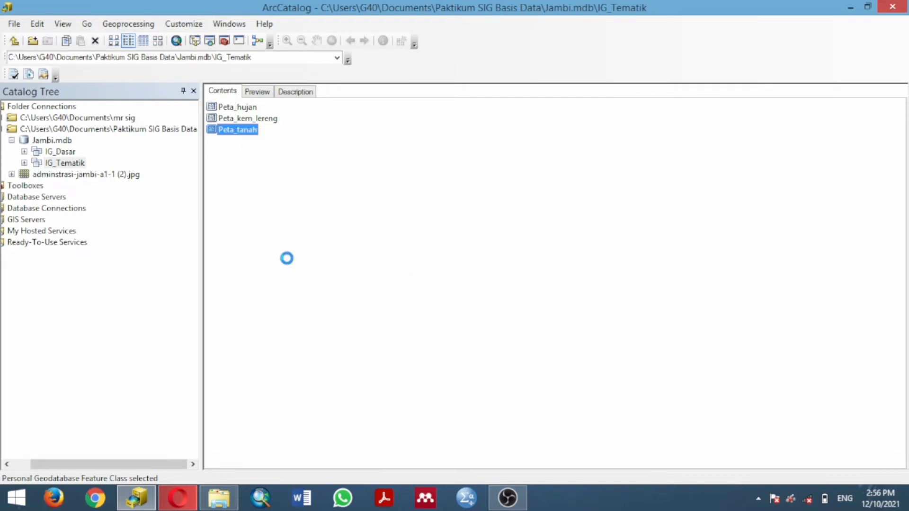
click(315, 145)
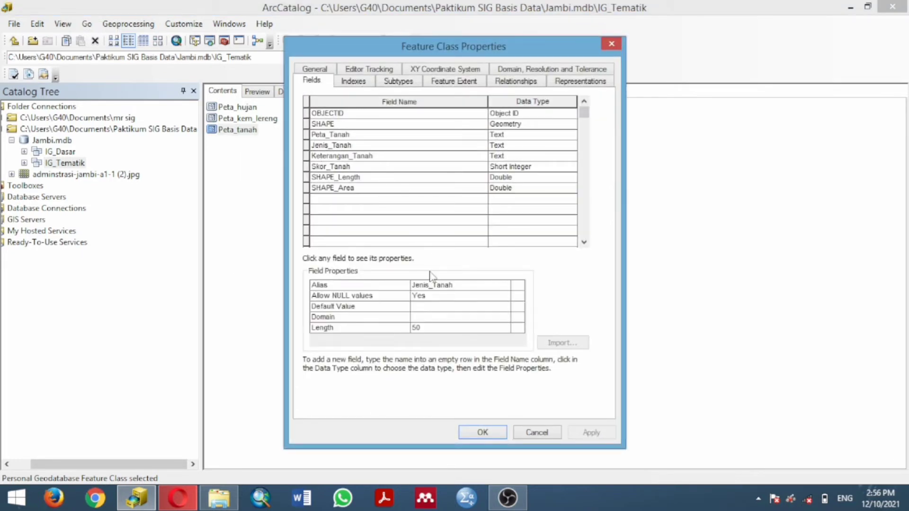
click(420, 316)
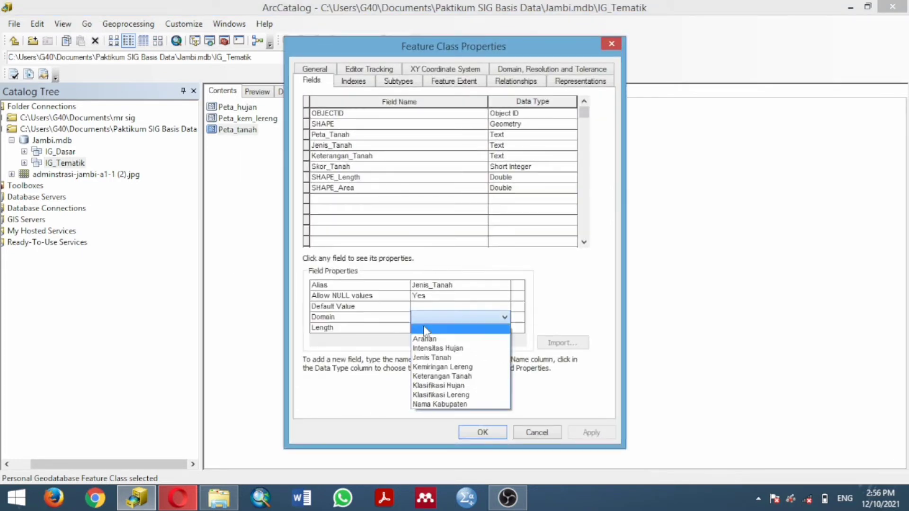
click(429, 358)
Assign the Keterangan Tanah domain to the Keterangan_Tanah field of Peta_tanah and accept the feature class properties
click(364, 157)
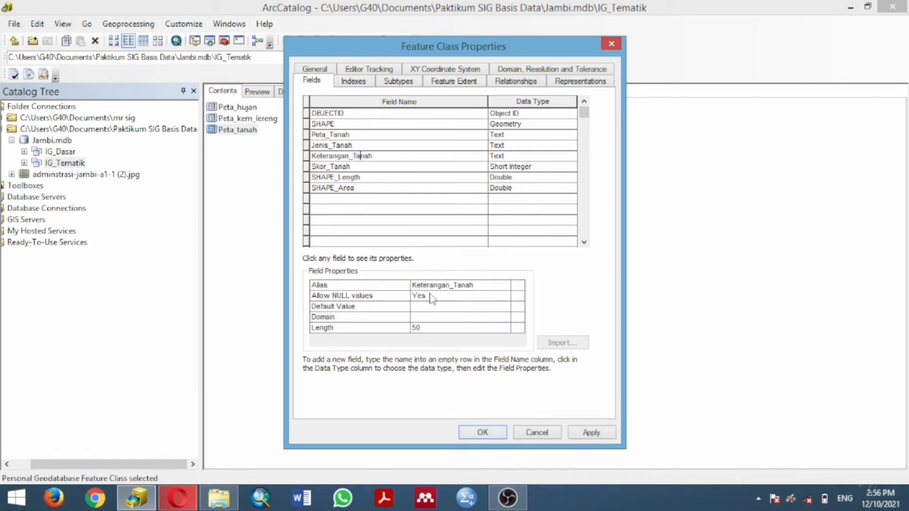
click(426, 316)
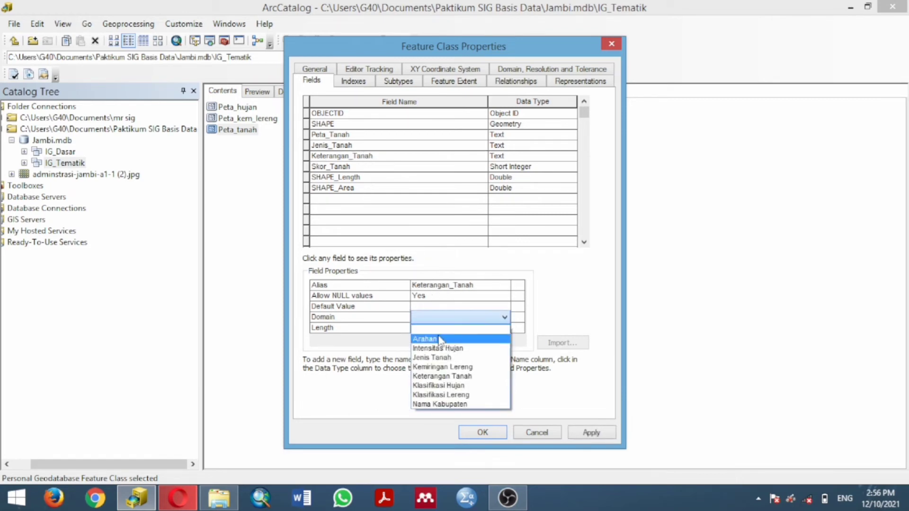
click(441, 376)
click(483, 432)
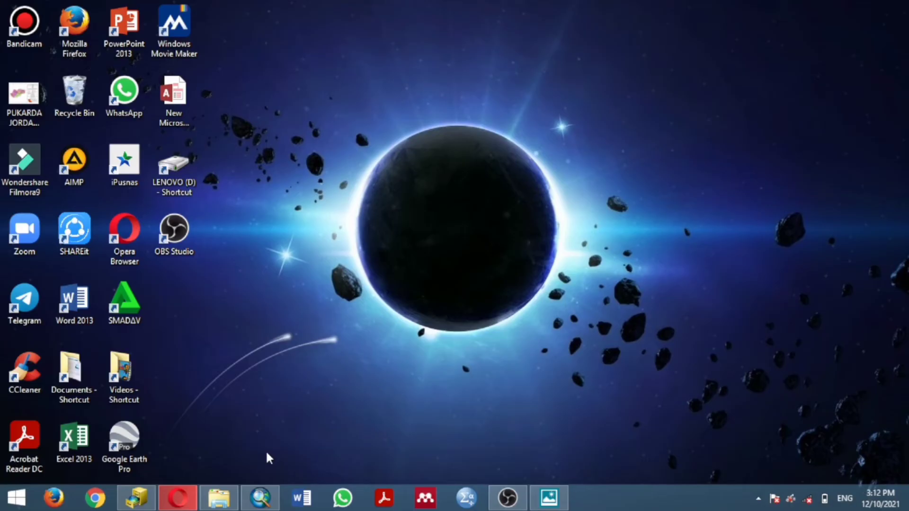
Switch to ArcMap and add the adminstrasi-jambi-a1-1 (2).jpg image to the empty map
click(261, 496)
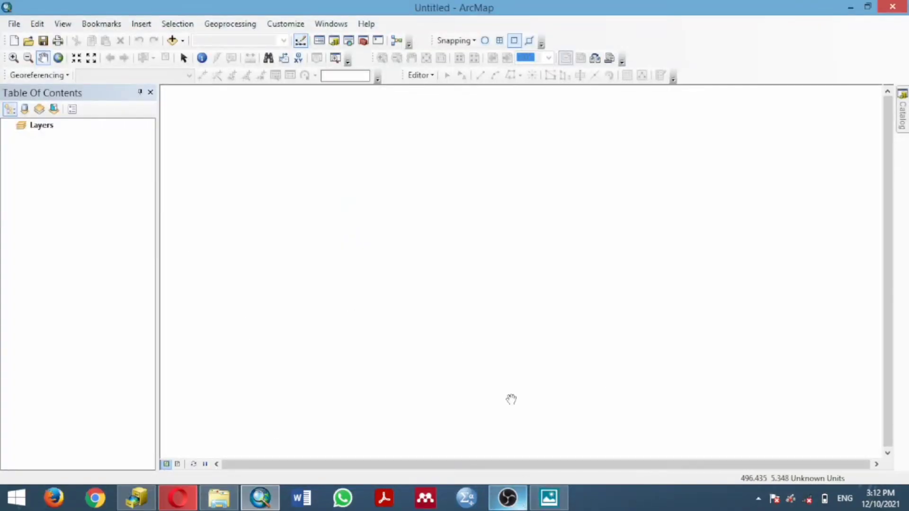
click(171, 40)
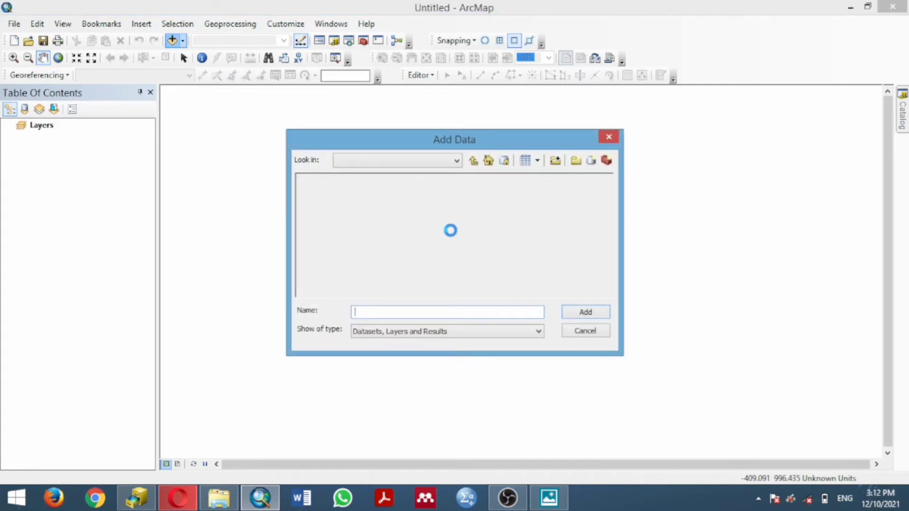
click(339, 190)
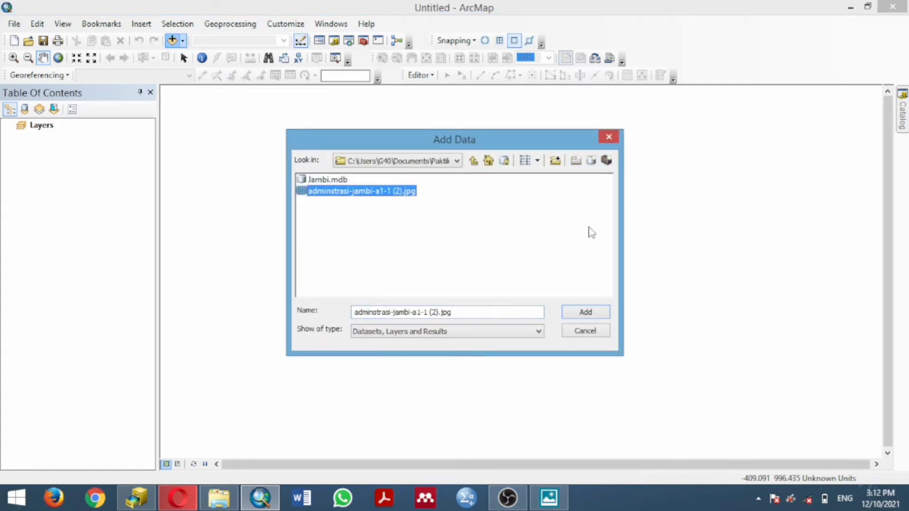
click(585, 311)
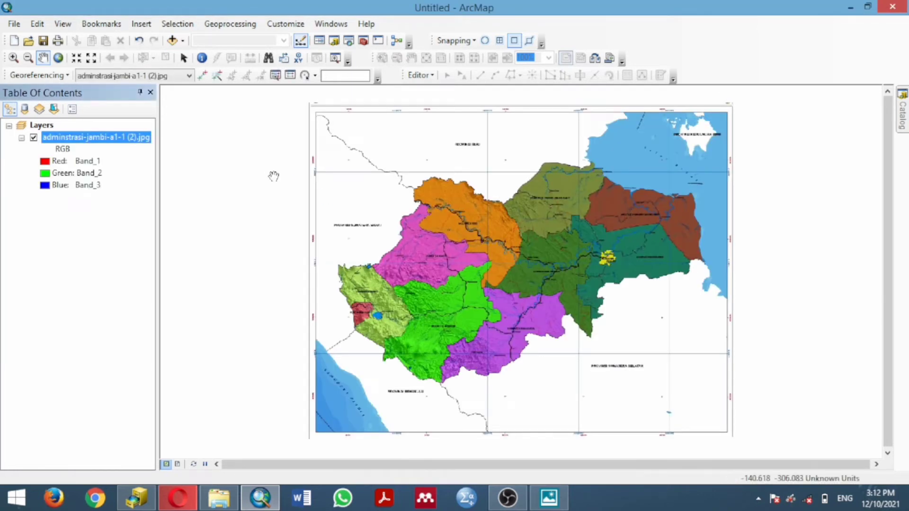
Open the Layers data frame's coordinate system settings and select the geographic system WGS 1984 from the World group
right_click(39, 125)
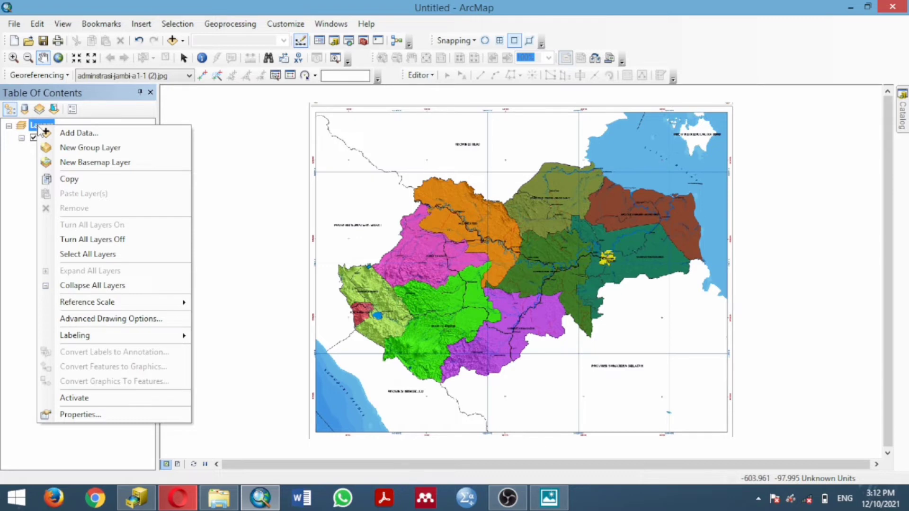
click(130, 415)
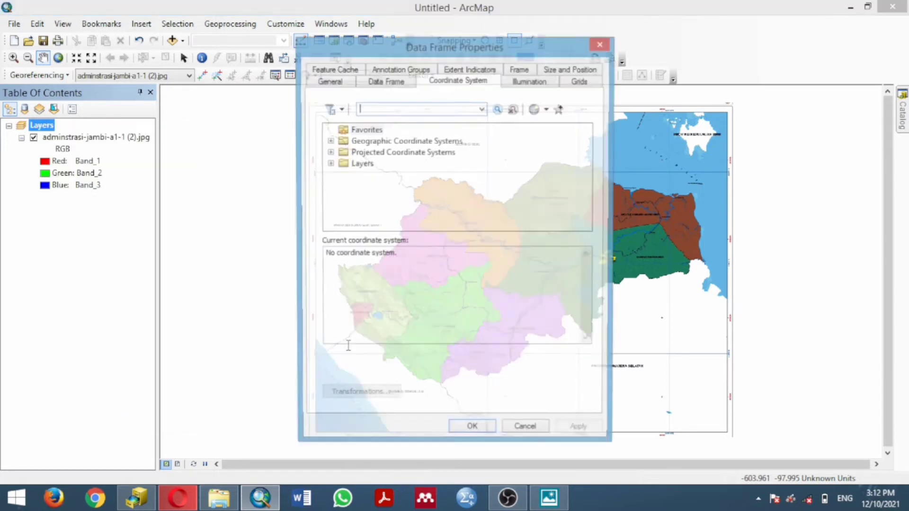
click(328, 141)
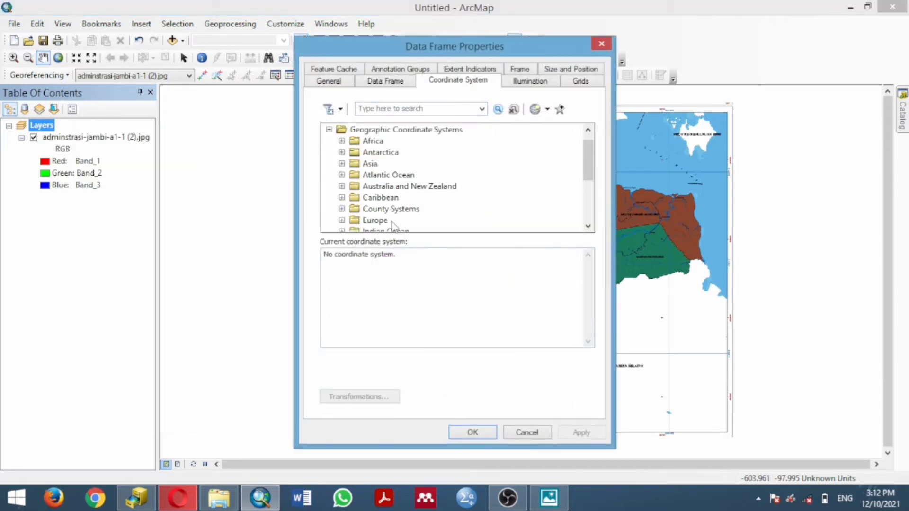
scroll(372, 199, down, 3)
click(372, 197)
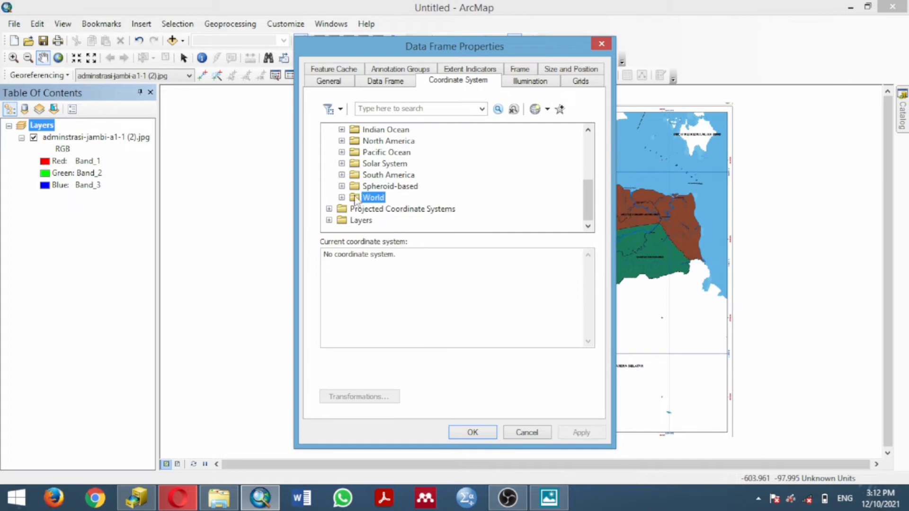
double_click(372, 198)
scroll(400, 220, down, 8)
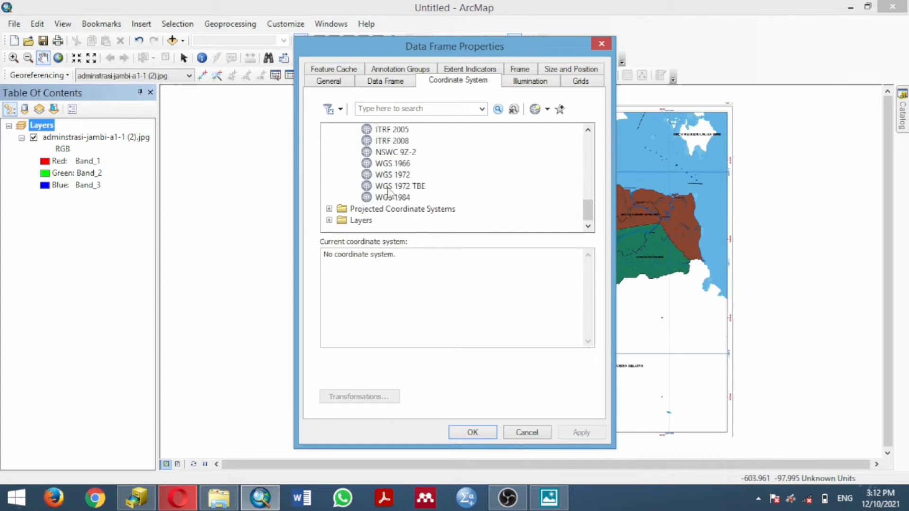
click(386, 197)
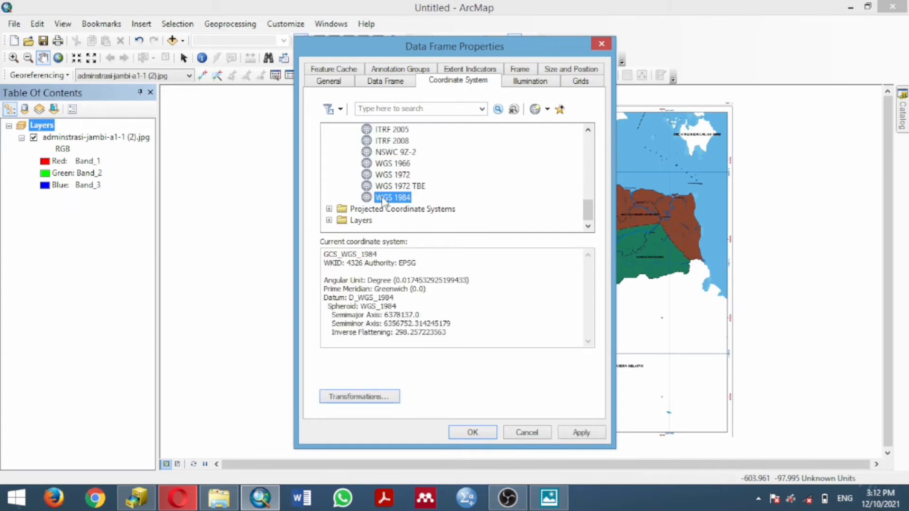
Set the data frame's projected coordinate system to WGS 1984 UTM Zone 49S from the Southern Hemisphere group
click(328, 209)
scroll(404, 219, down, 2)
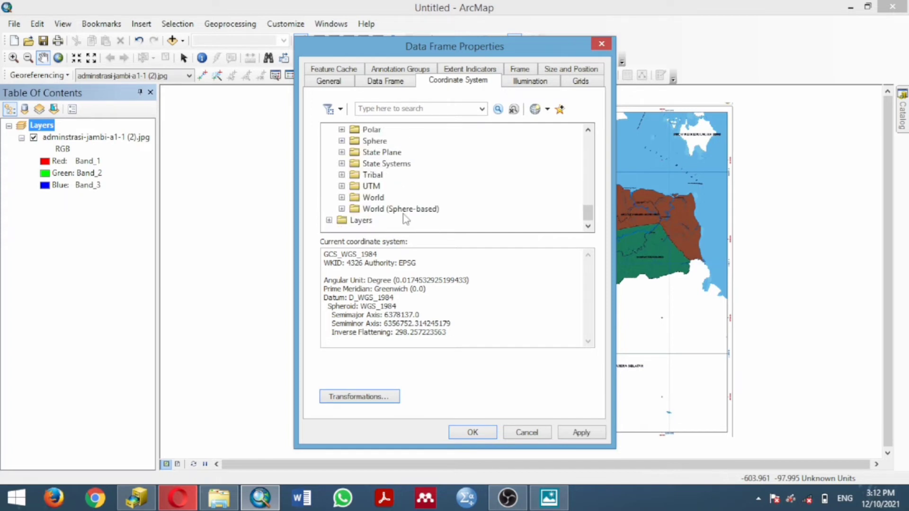
click(341, 186)
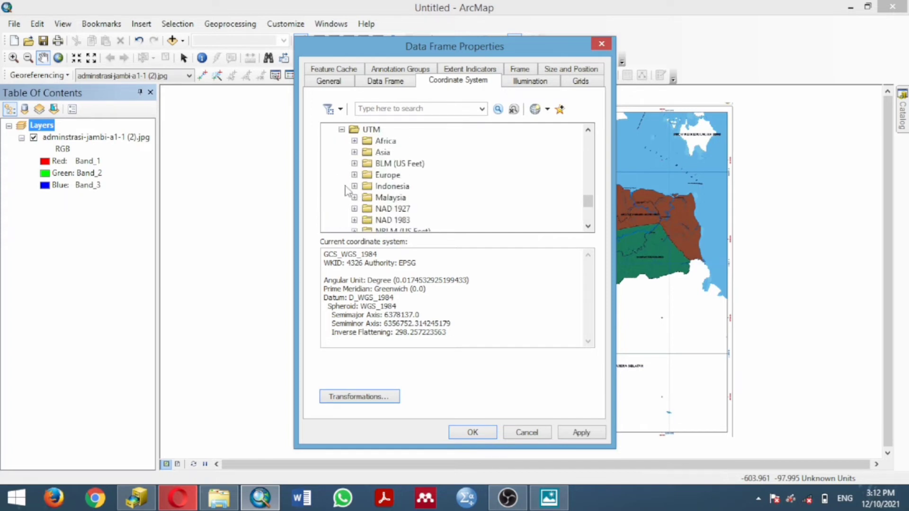
scroll(403, 200, down, 3)
scroll(402, 199, down, 1)
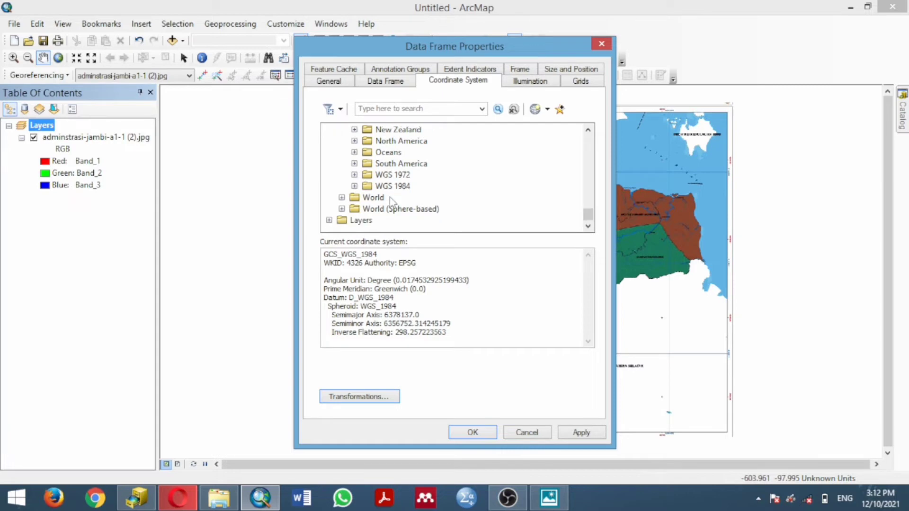
click(386, 189)
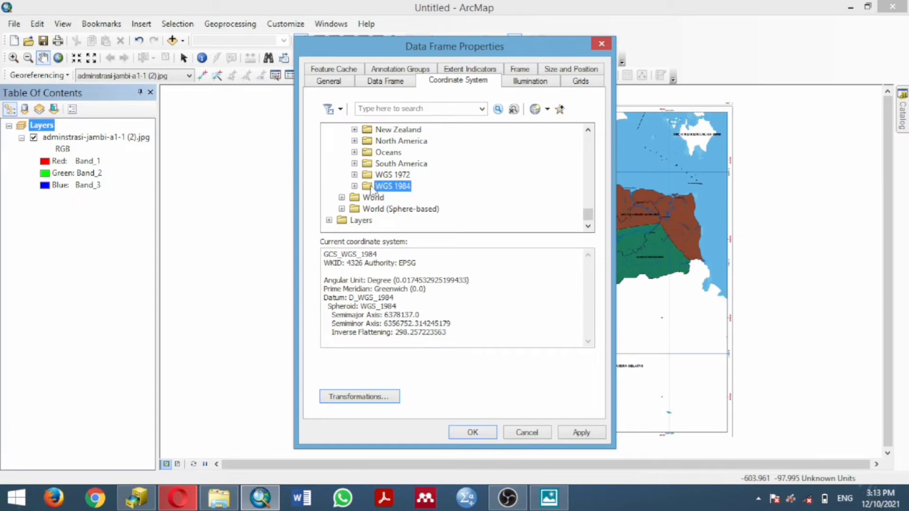
double_click(386, 187)
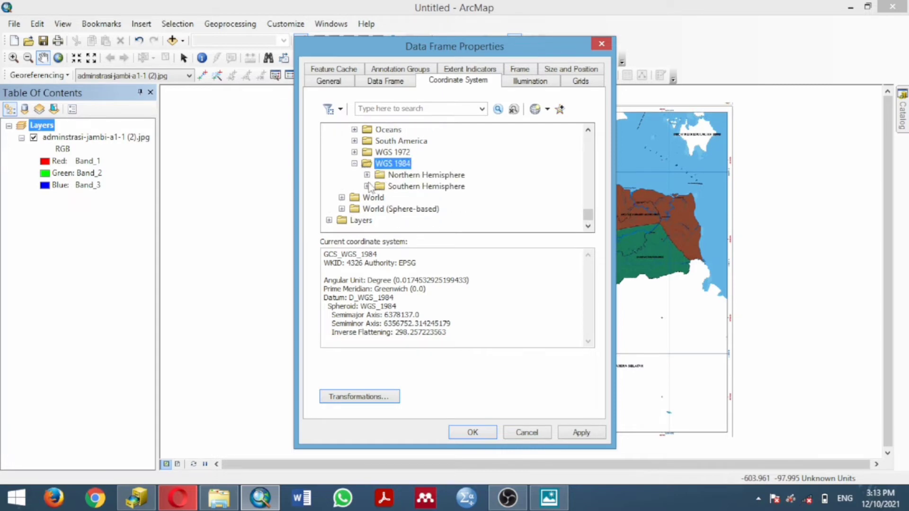
click(368, 186)
scroll(401, 192, down, 6)
scroll(400, 192, down, 7)
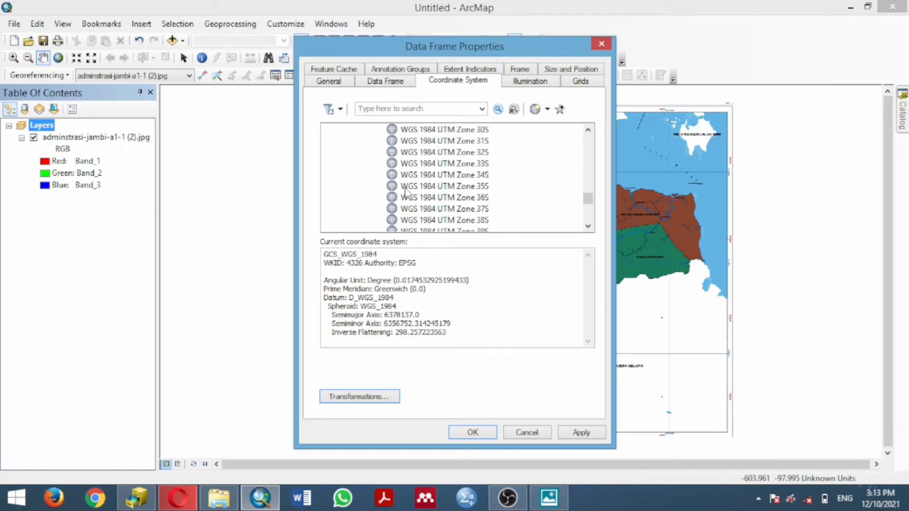
click(465, 209)
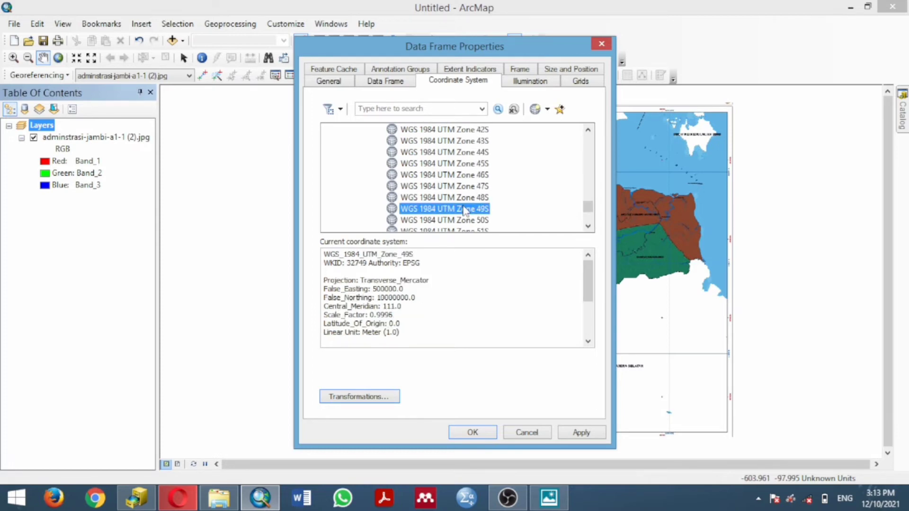
click(472, 432)
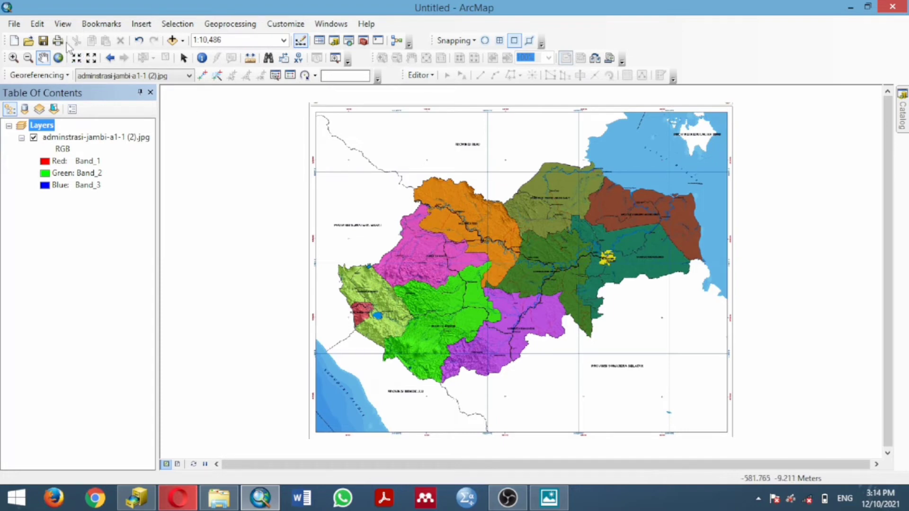
Place the first georeferencing control point on the center of the red grid cross in the map's northwest corner
click(13, 57)
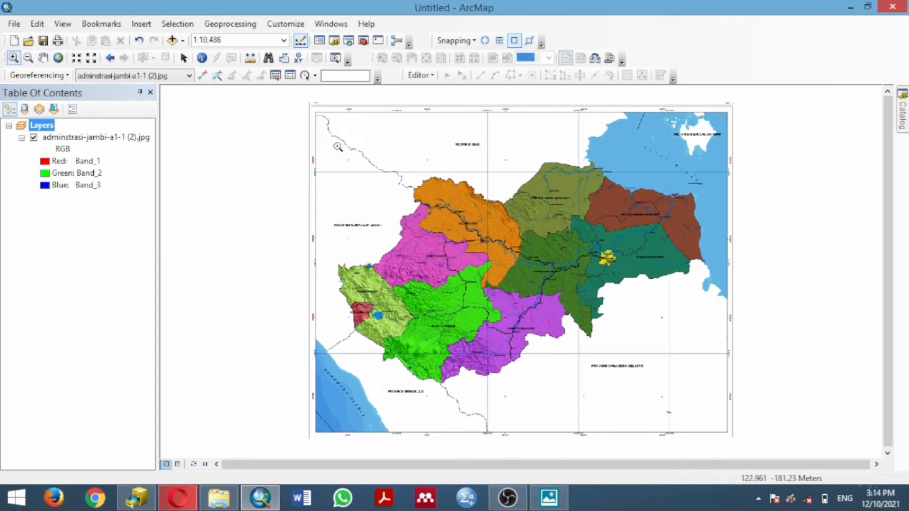
drag(337, 146, 364, 183)
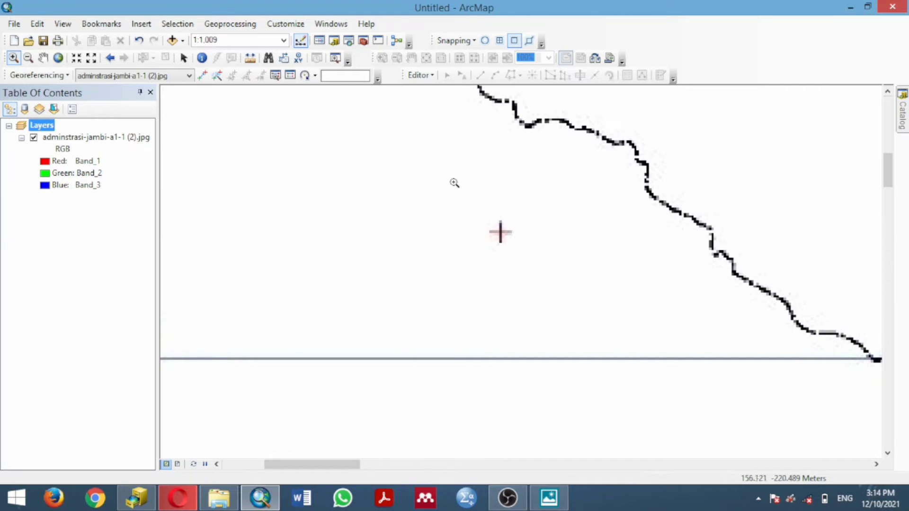
drag(376, 149, 614, 313)
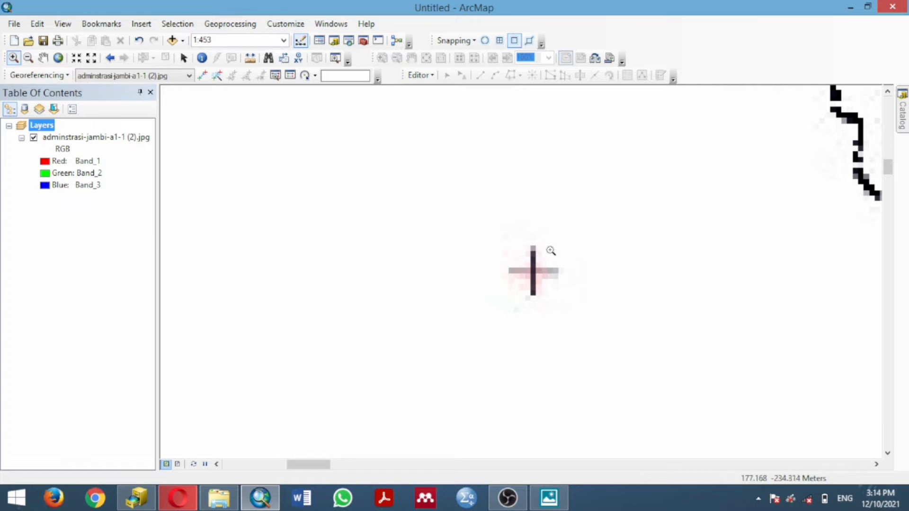
click(202, 75)
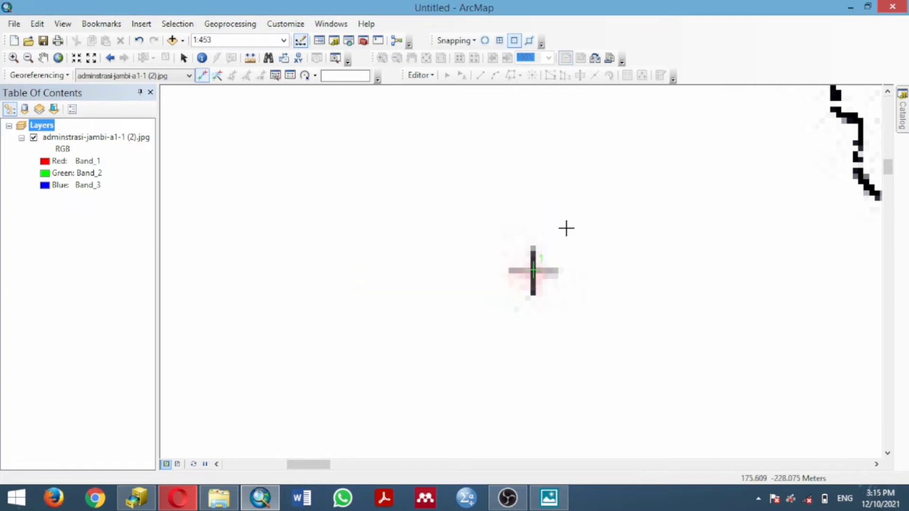
click(533, 270)
right_click(533, 271)
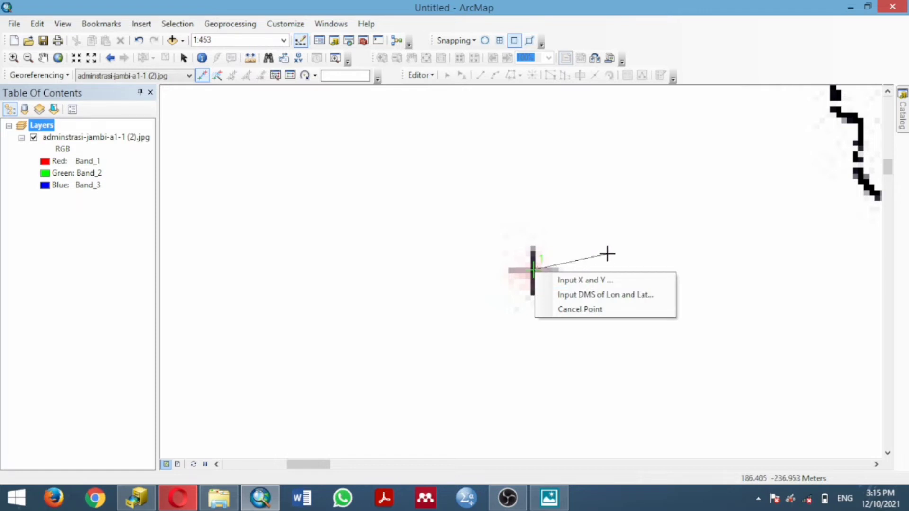
Assign the northwest control point the coordinates X 80100 and Y 9919990
click(583, 281)
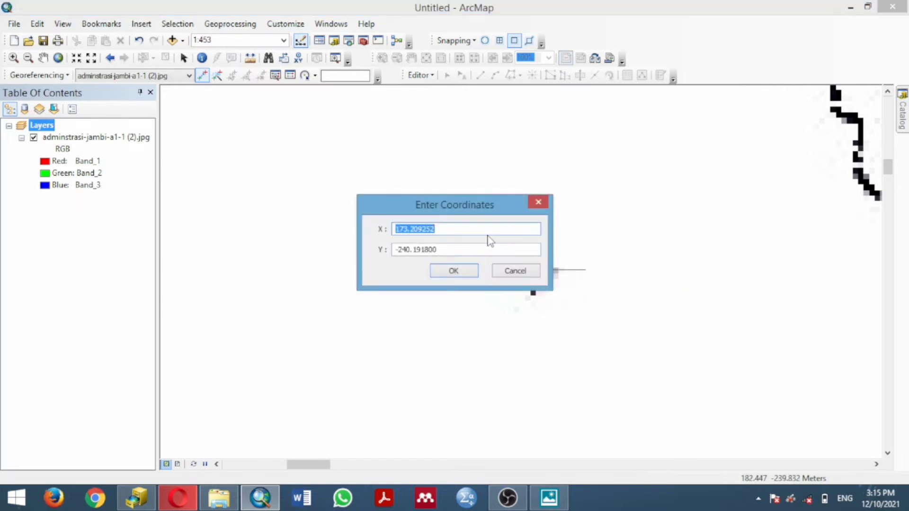
text(80100)
click(475, 249)
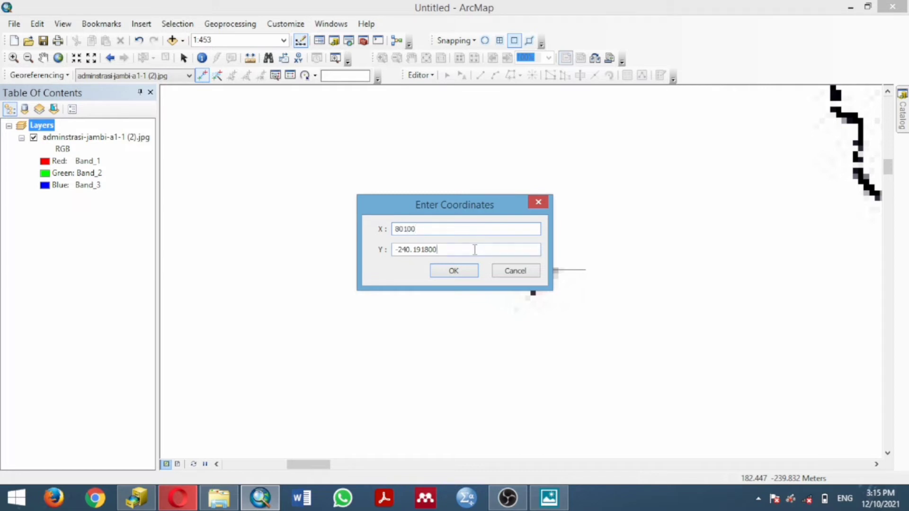
drag(475, 250, 381, 249)
key(BackSpace)
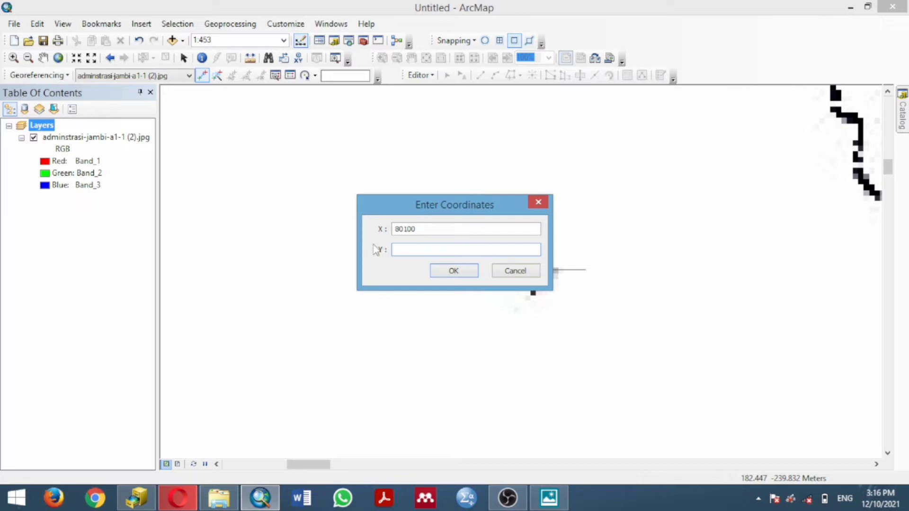
text(9919990)
click(455, 271)
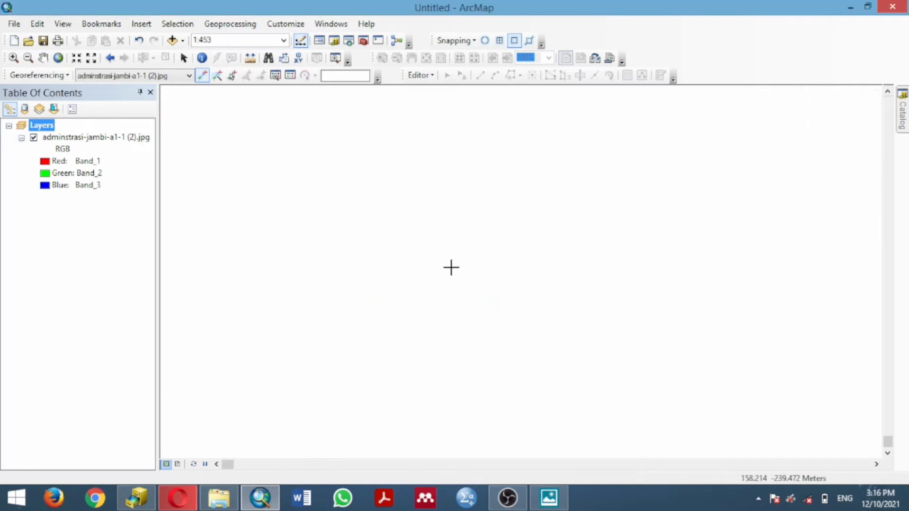
Place the second control point on the center of the red grid cross in the sea in the map's northeast
click(57, 58)
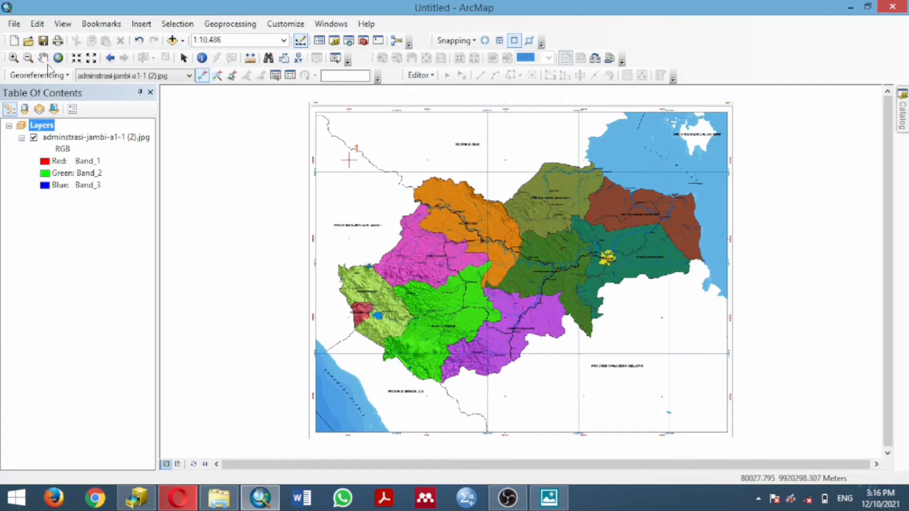
click(13, 57)
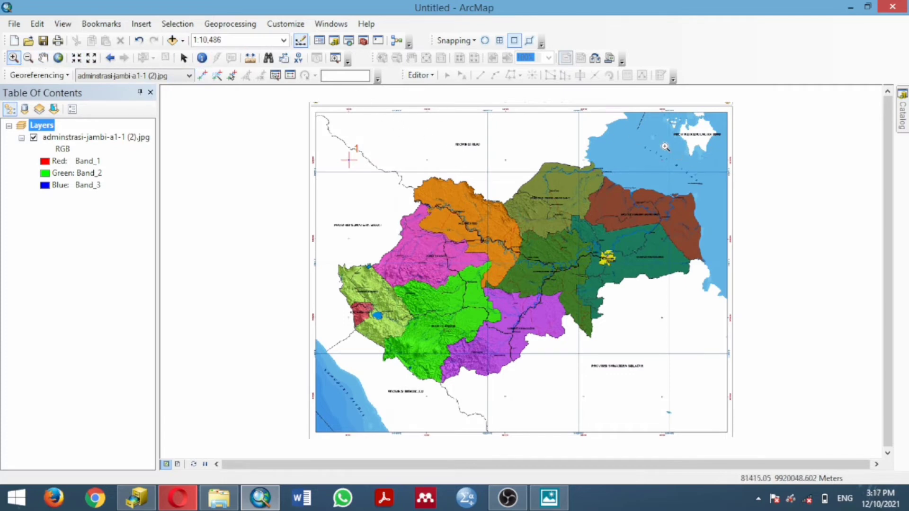
drag(665, 147, 681, 160)
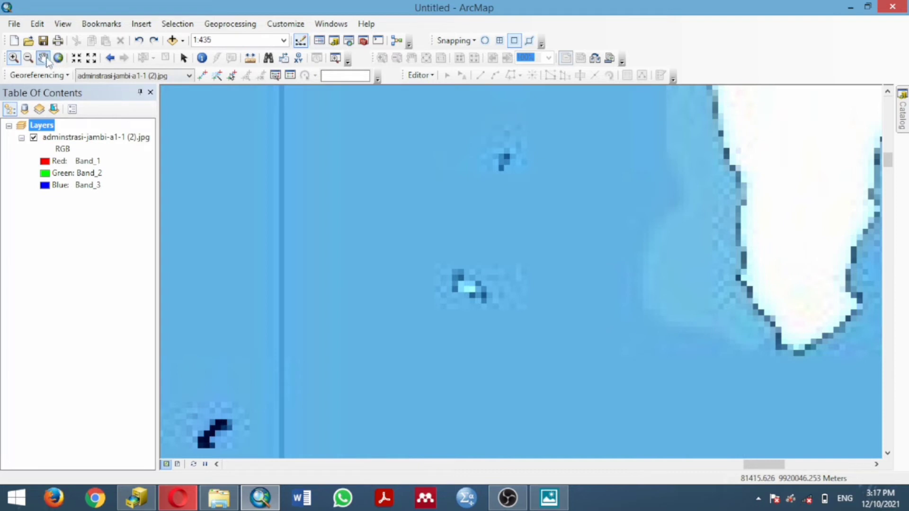
scroll(434, 234, up, 2)
scroll(629, 270, down, 5)
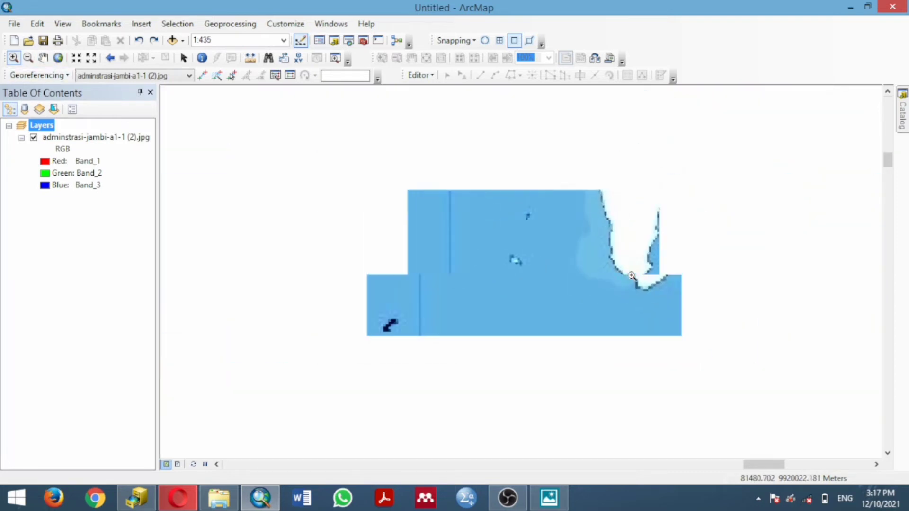
scroll(632, 273, down, 3)
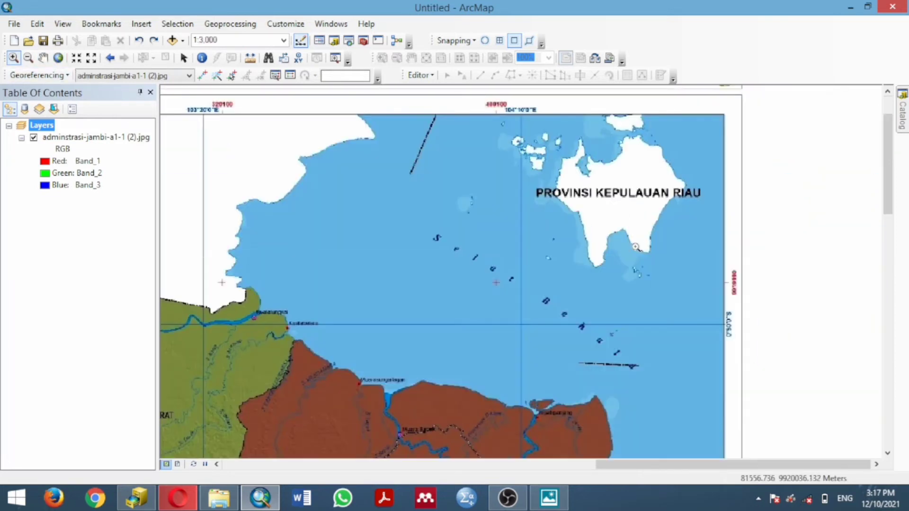
drag(477, 273, 541, 292)
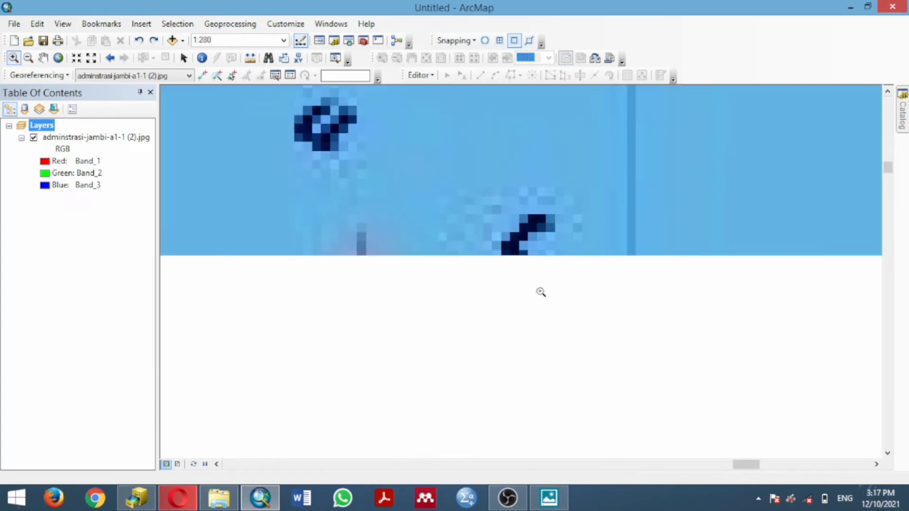
click(201, 75)
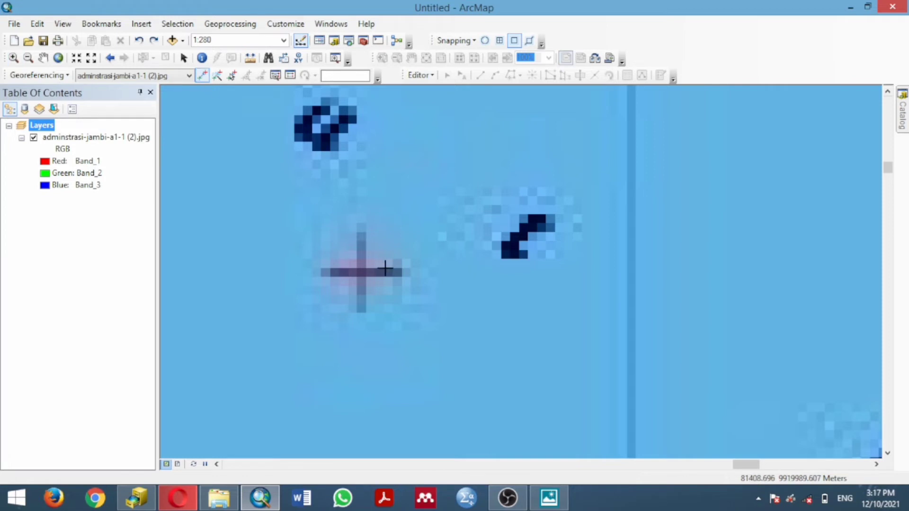
click(361, 272)
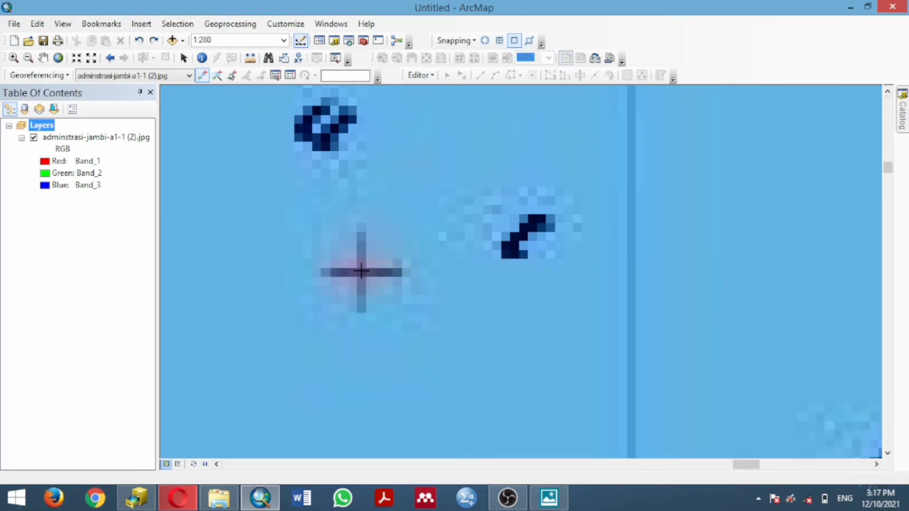
right_click(362, 273)
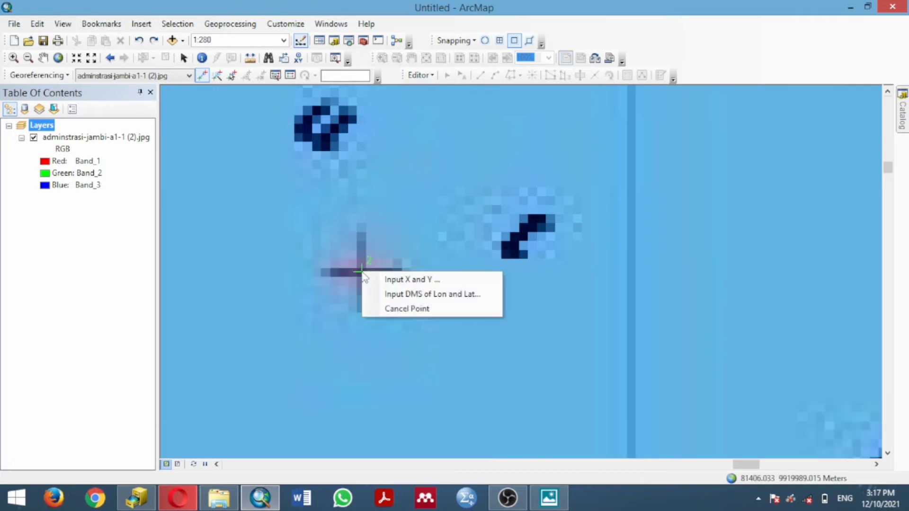
Assign the northeast control point the coordinates X 400100 and Y 9919990
click(402, 279)
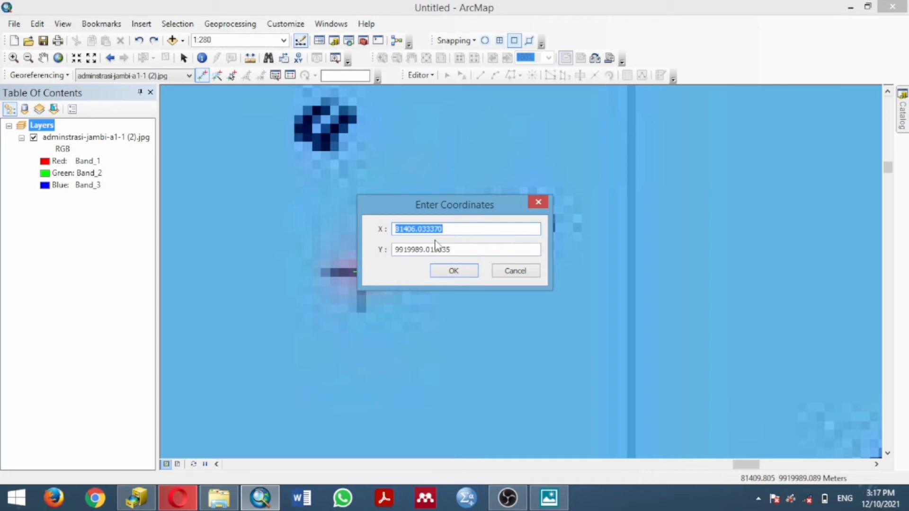
text(40)
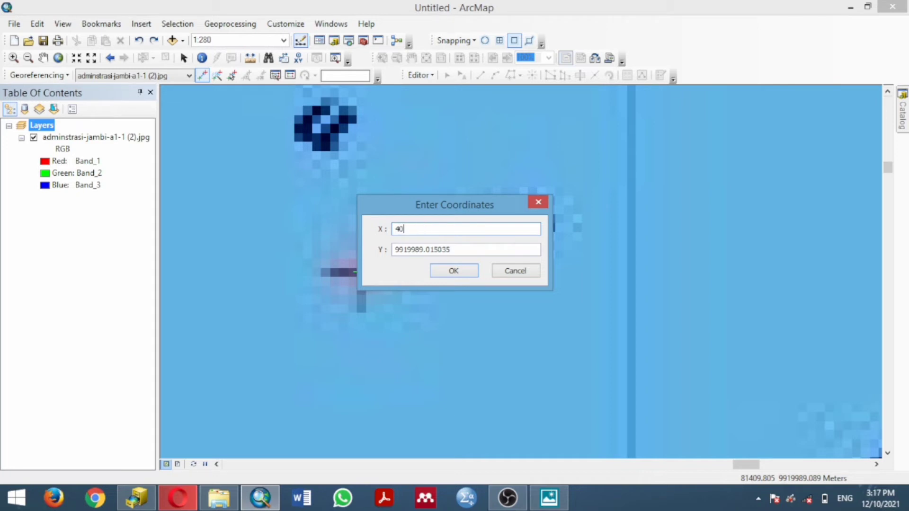
text(0100)
drag(462, 250, 416, 253)
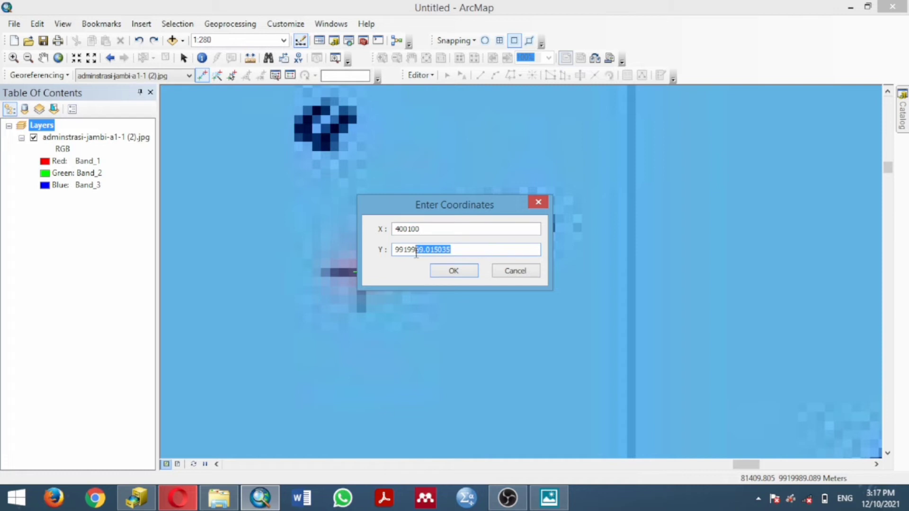
text(0)
click(416, 246)
text(9)
click(469, 274)
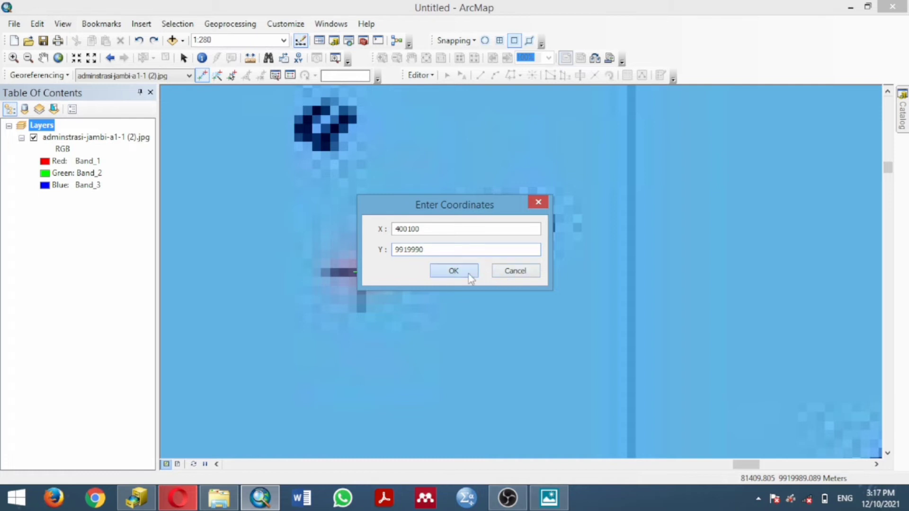
Place the third control point on the center of the red grid cross in the map's southeast corner
click(59, 59)
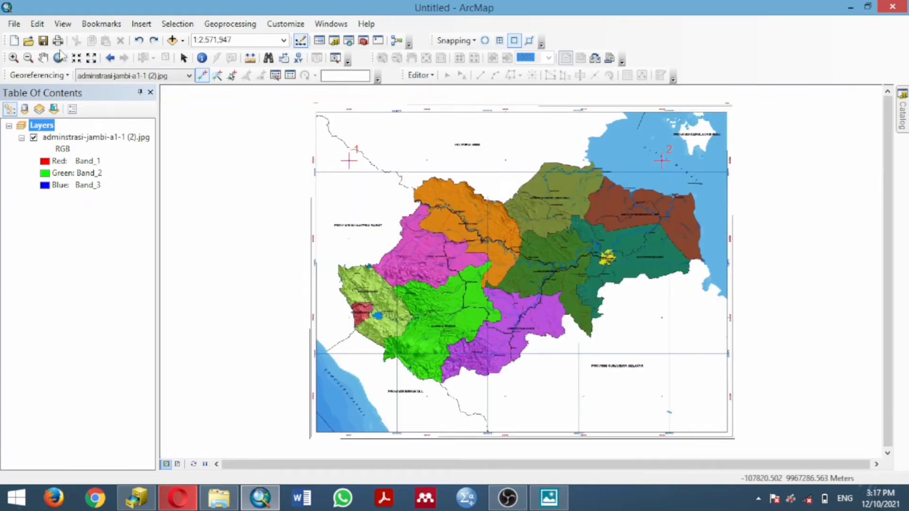
click(13, 58)
drag(676, 391, 653, 408)
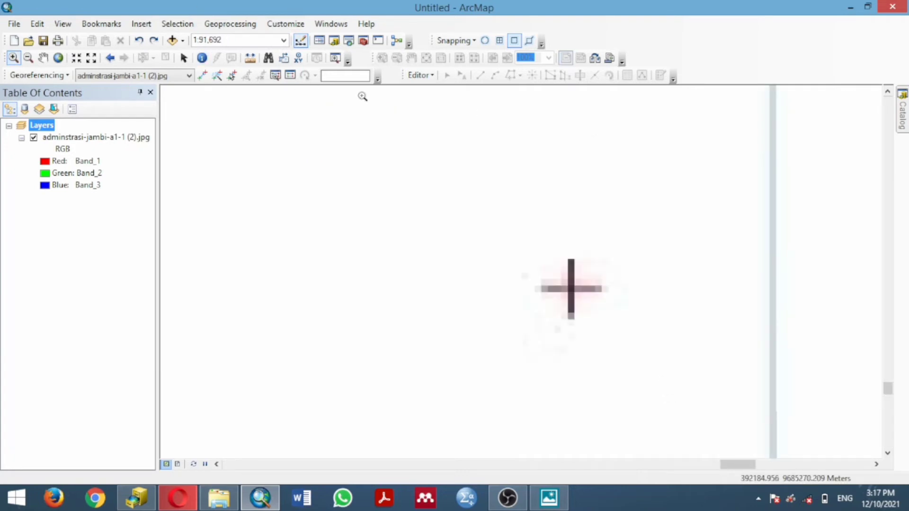
click(207, 77)
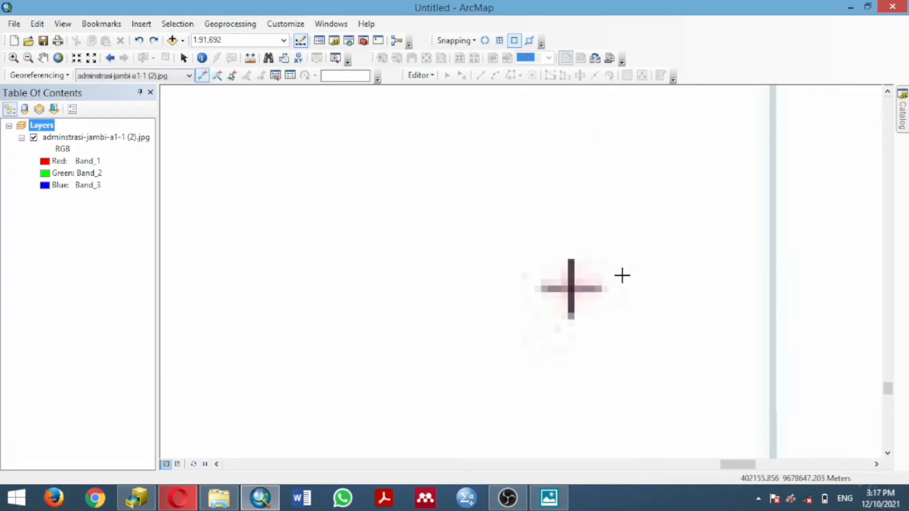
click(570, 288)
Assign the southeast control point the coordinates X 400100 and Y 9679990, and return to the full map extent
click(573, 295)
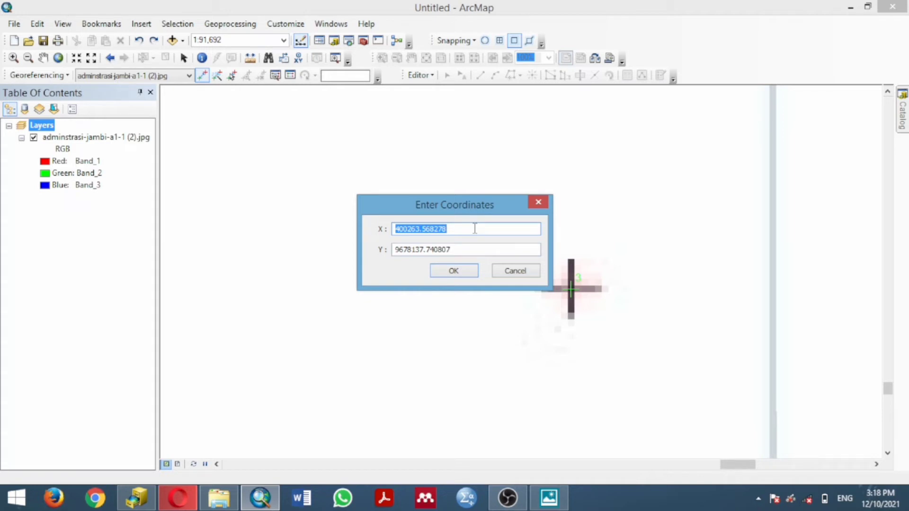
text(400100)
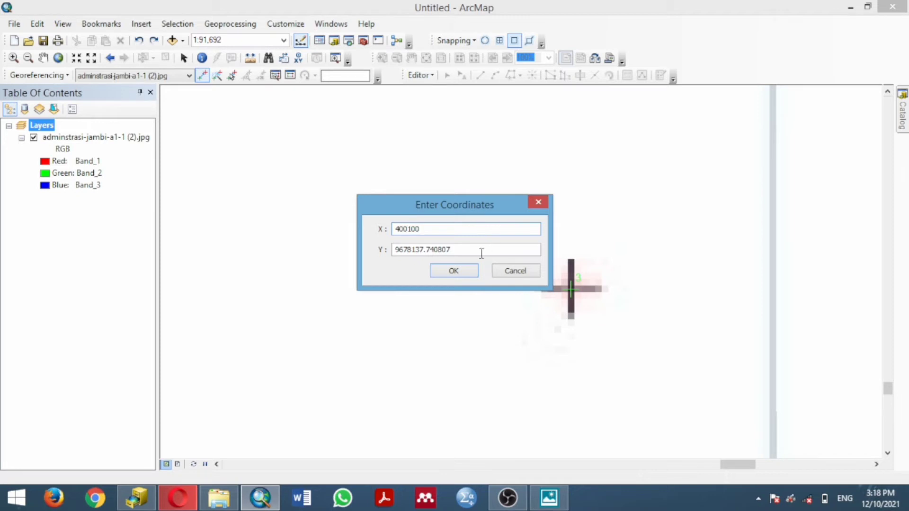
drag(481, 251, 408, 251)
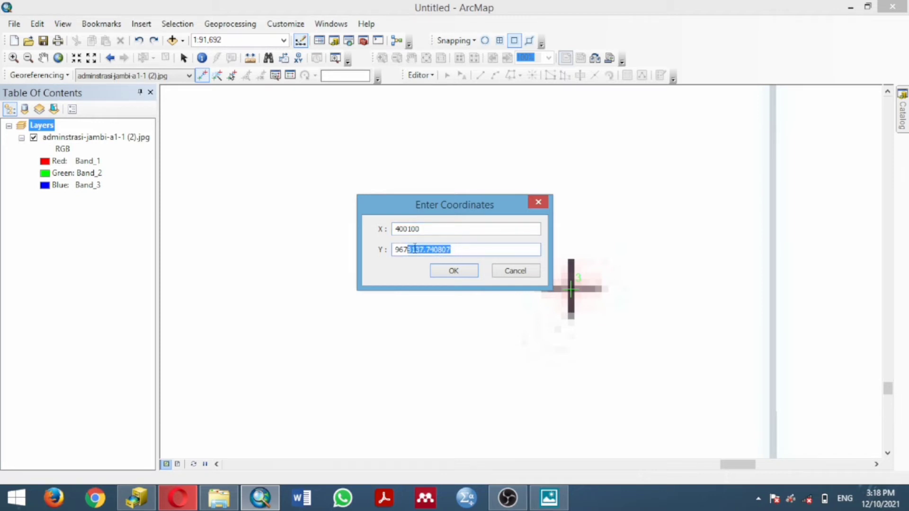
key(BackSpace)
text(990)
click(411, 249)
text(9)
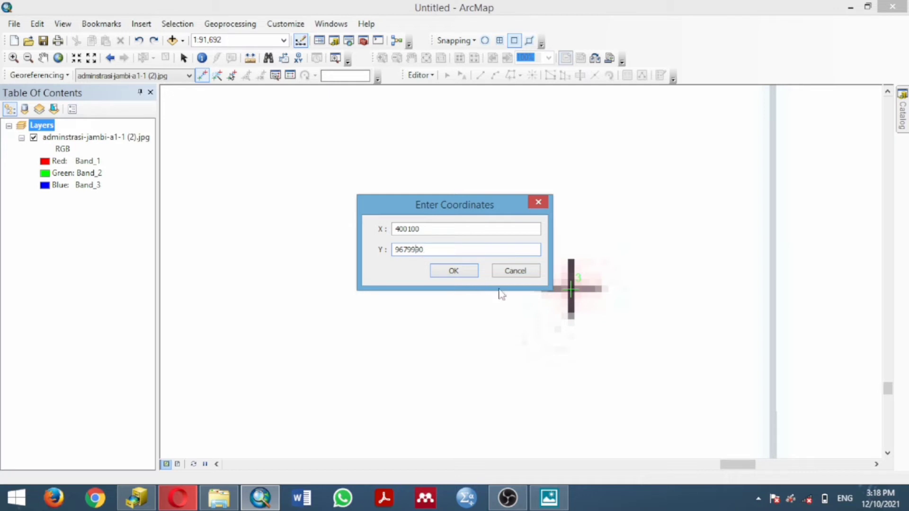
click(455, 271)
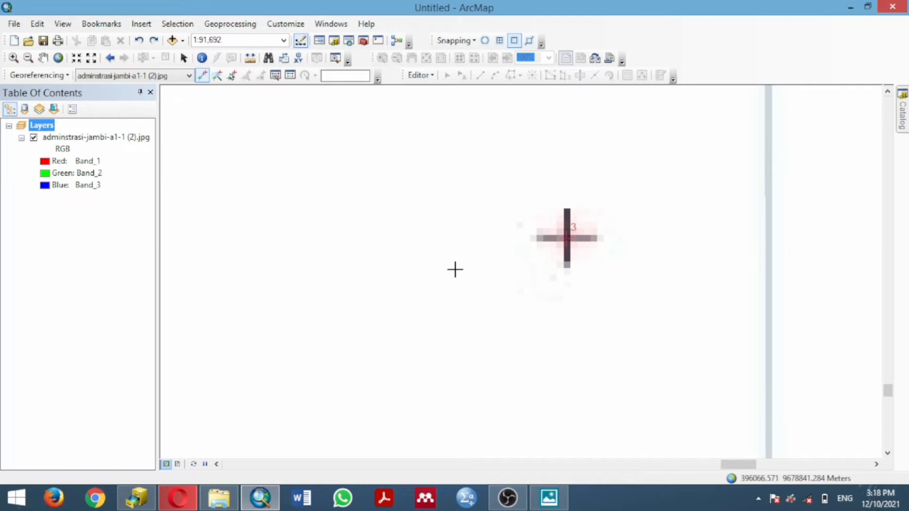
click(61, 57)
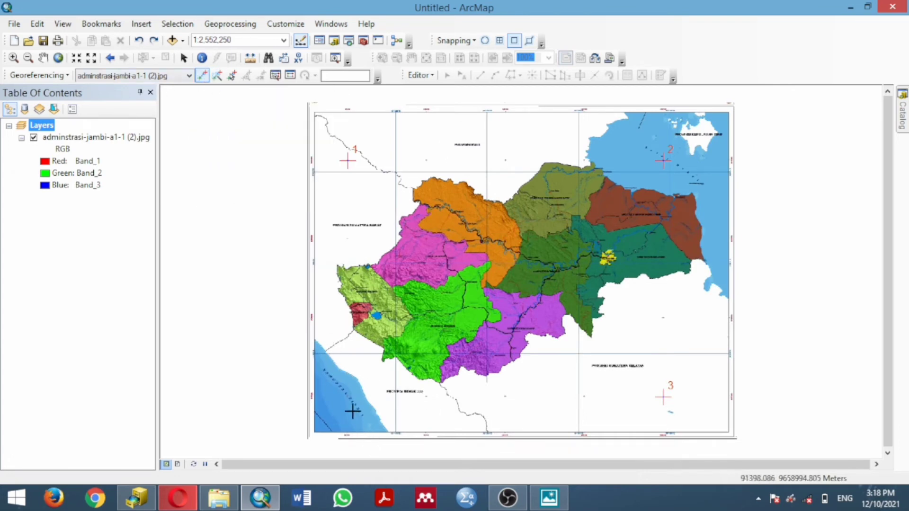
click(337, 389)
right_click(339, 390)
click(385, 428)
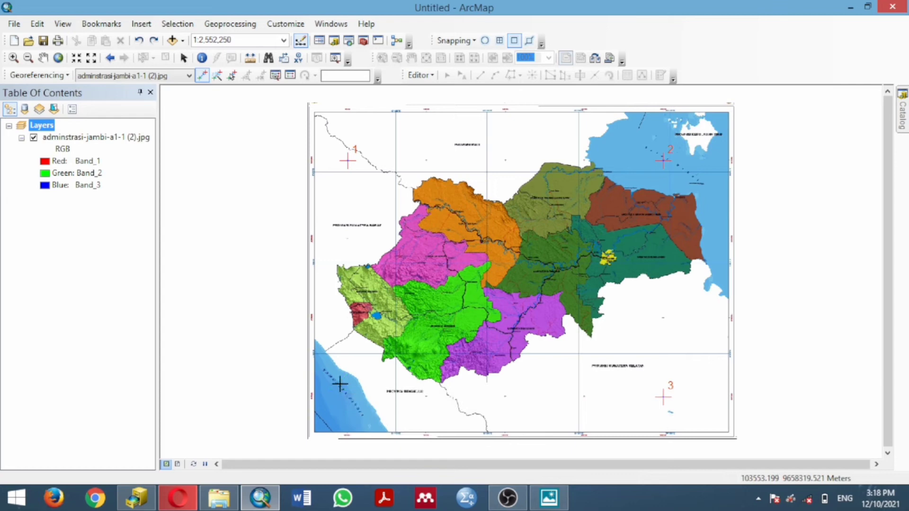
Place the fourth control point on the center of the red grid cross in the sea in the map's southwest
click(13, 59)
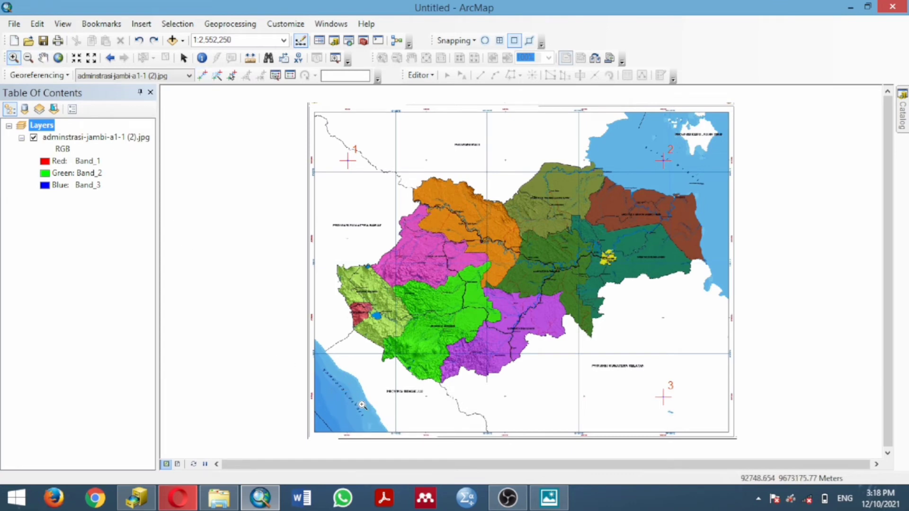
drag(332, 389, 364, 407)
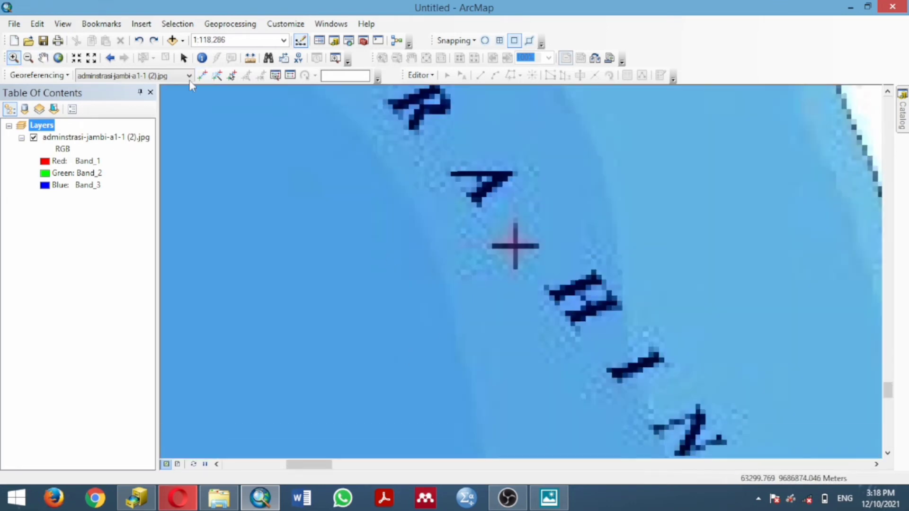
click(202, 76)
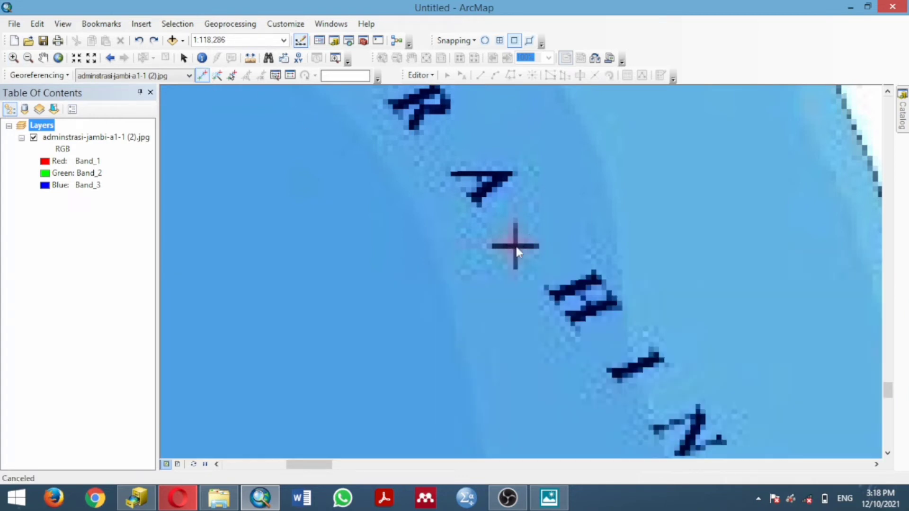
right_click(515, 246)
Assign the southwest control point the coordinates X 80100 and Y 9679990
click(548, 256)
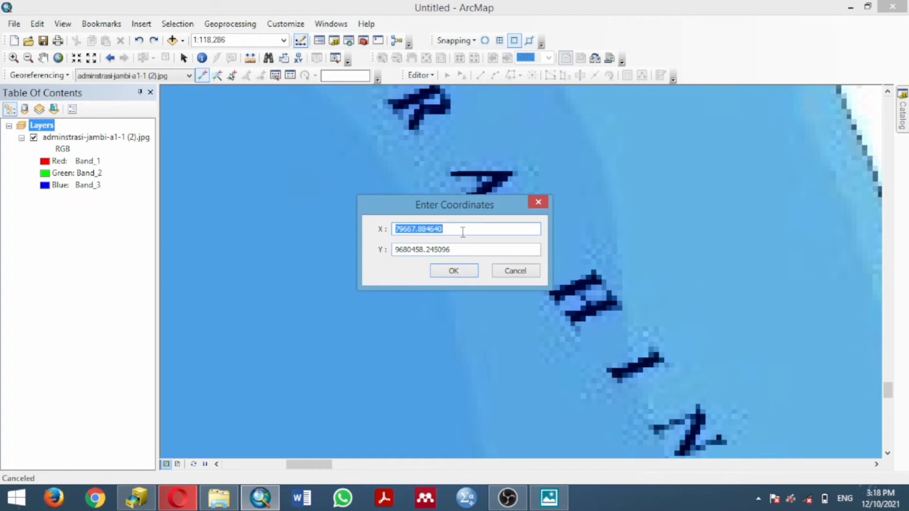
text(80)
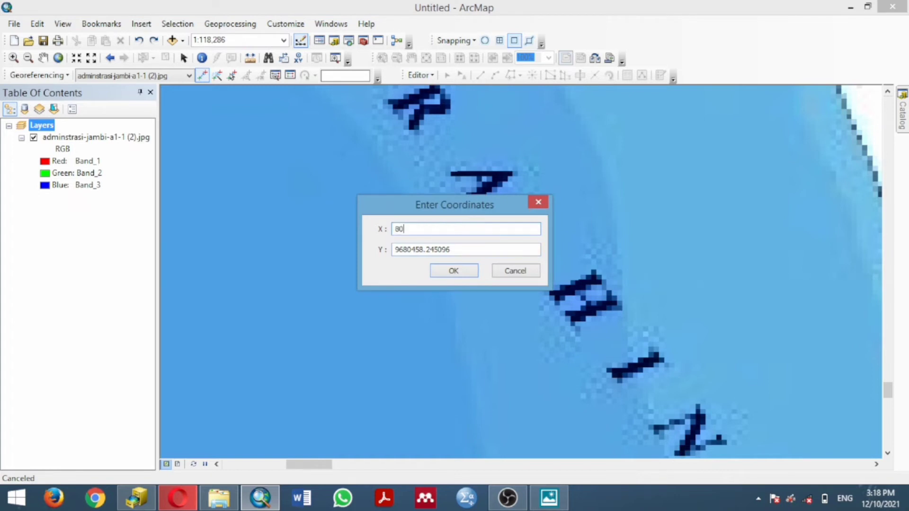
text(100)
click(480, 247)
drag(480, 247, 405, 254)
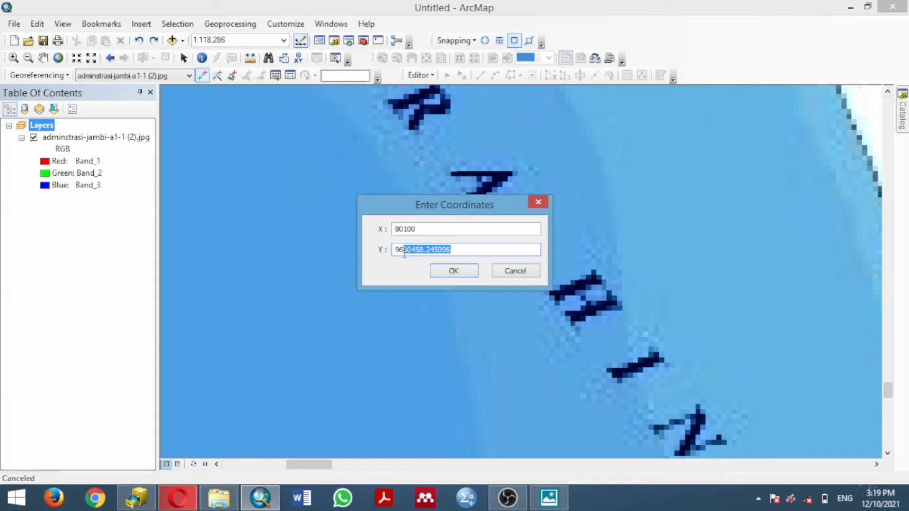
text(799)
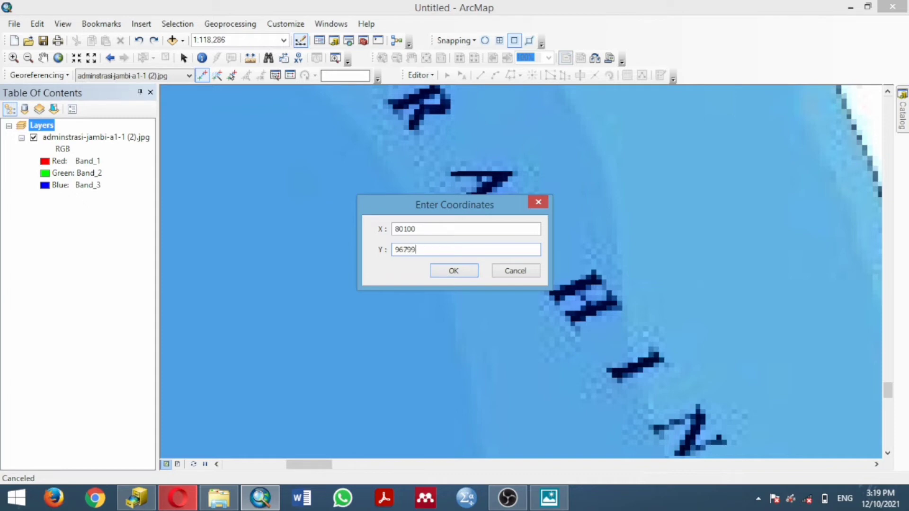
text(90)
click(474, 274)
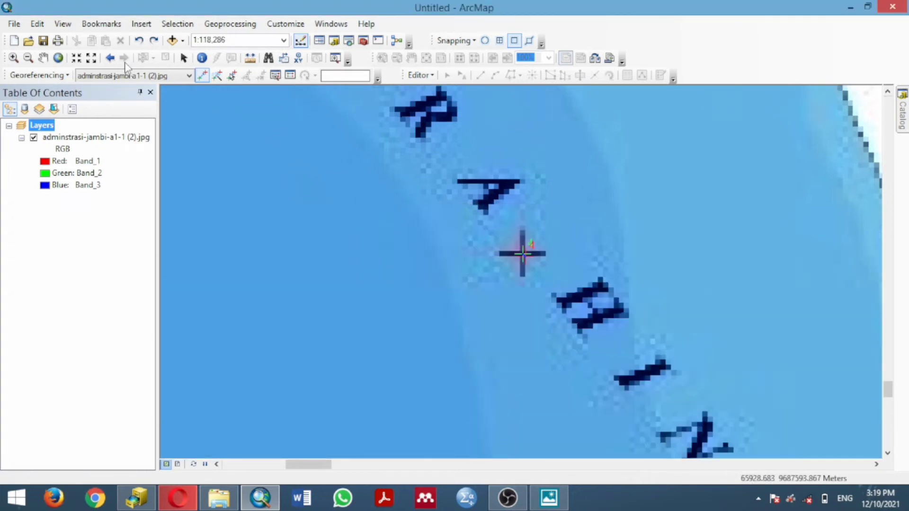
Return to the full map extent and save the warp to the image with Update Georeferencing
click(58, 58)
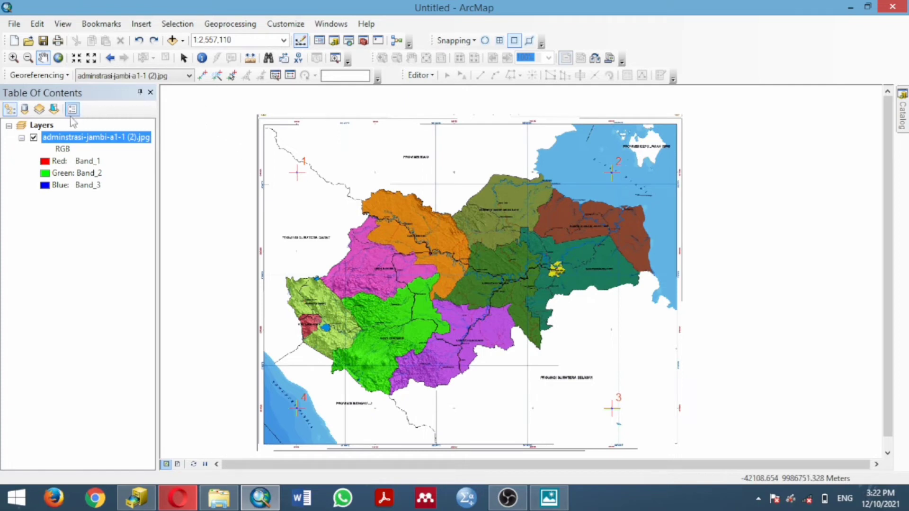
click(51, 76)
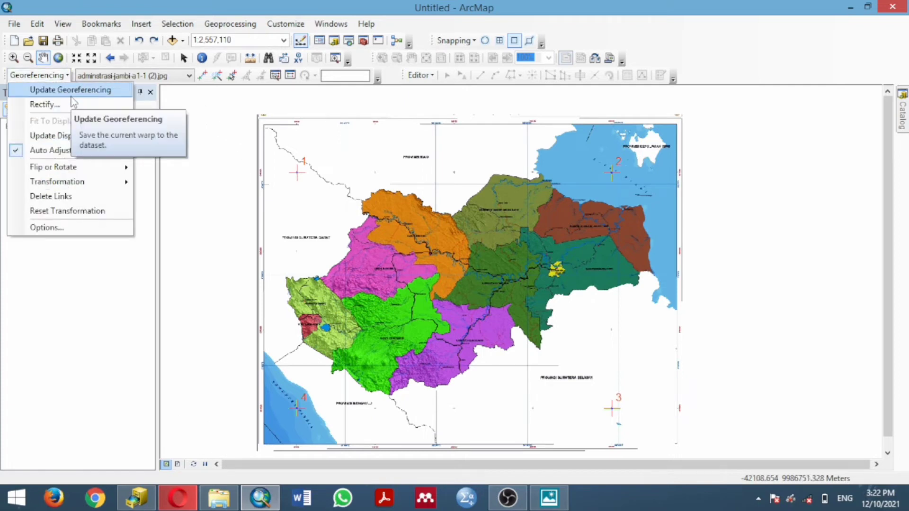
click(71, 90)
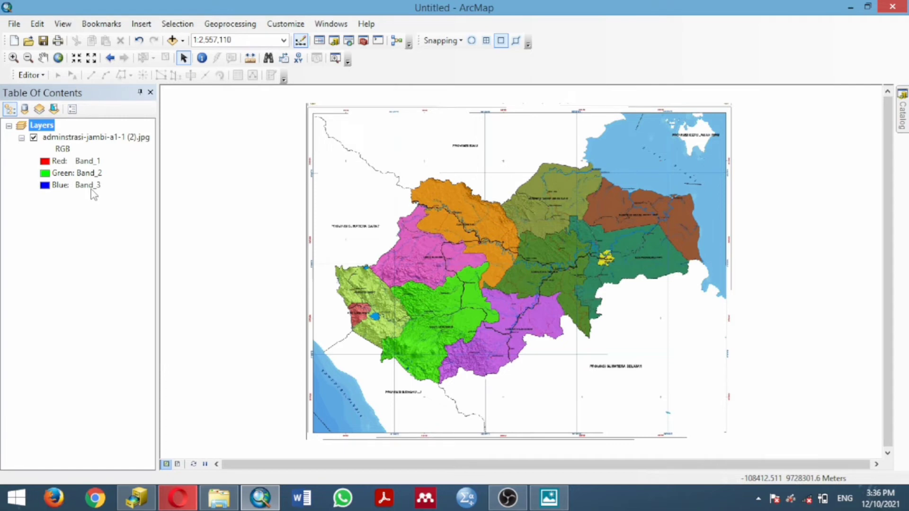
Add the IG_Dasar feature dataset from Jambi.mdb to the Layers data frame
right_click(37, 127)
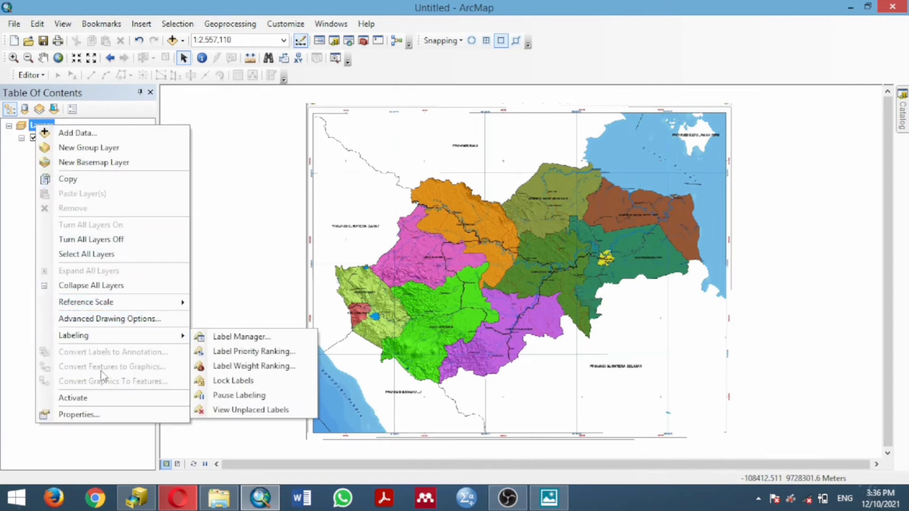
click(114, 133)
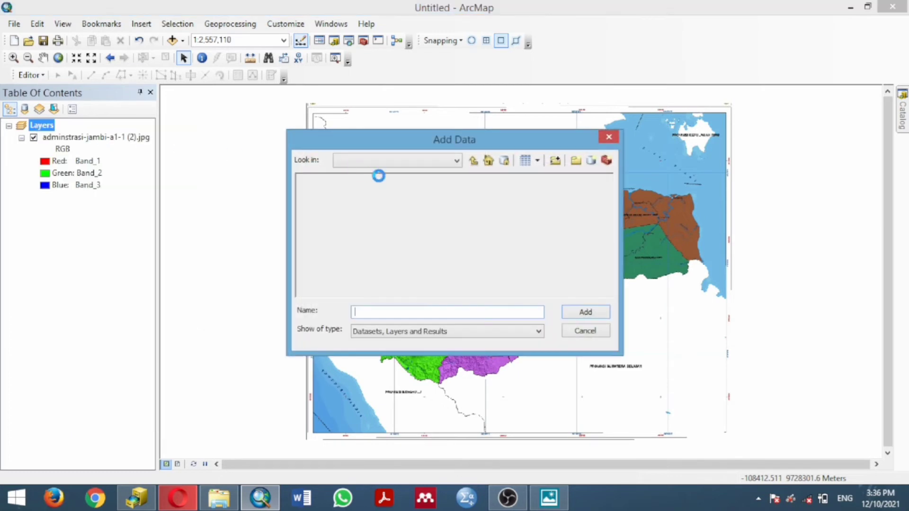
click(324, 180)
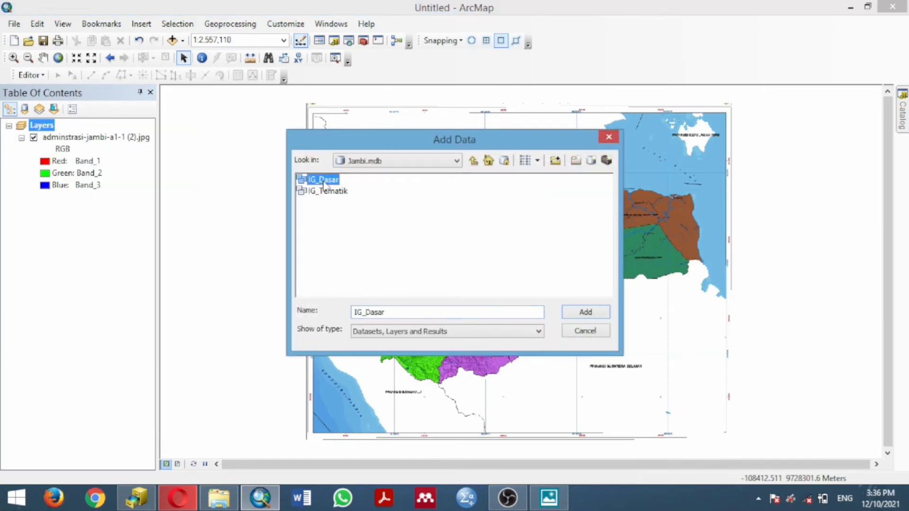
click(582, 313)
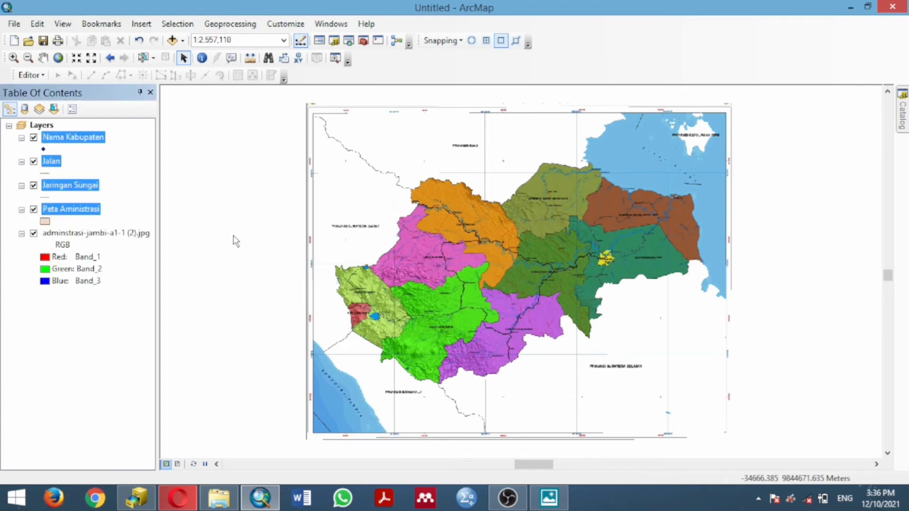
Start an edit session on the added layers and show the Create Features window
click(38, 76)
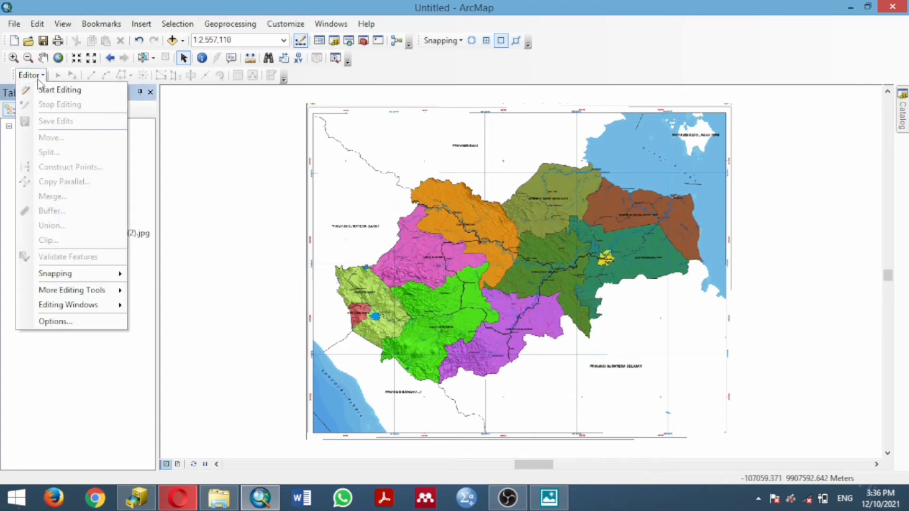
click(44, 87)
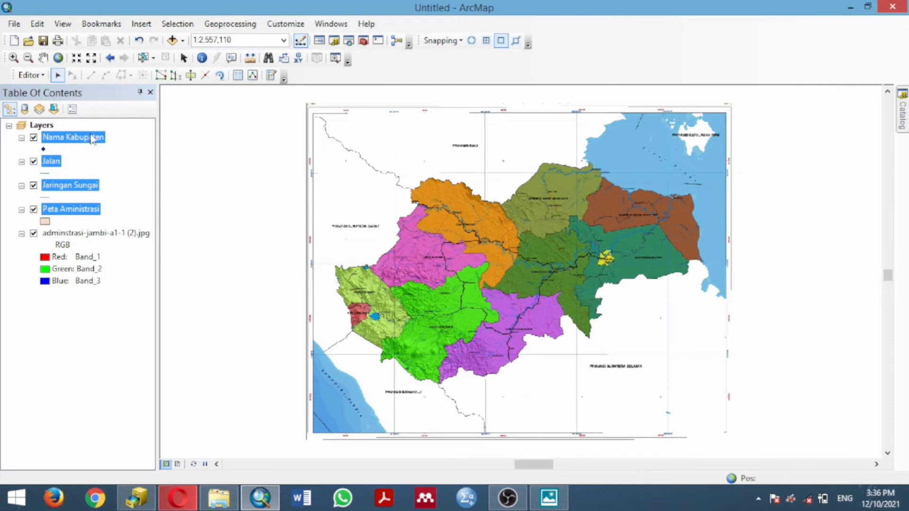
right_click(37, 77)
click(26, 76)
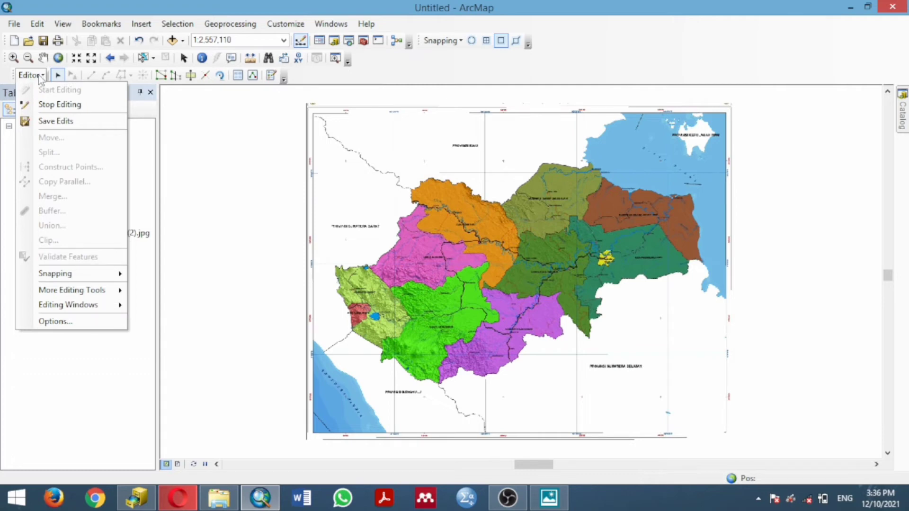
mouse_move(114, 307)
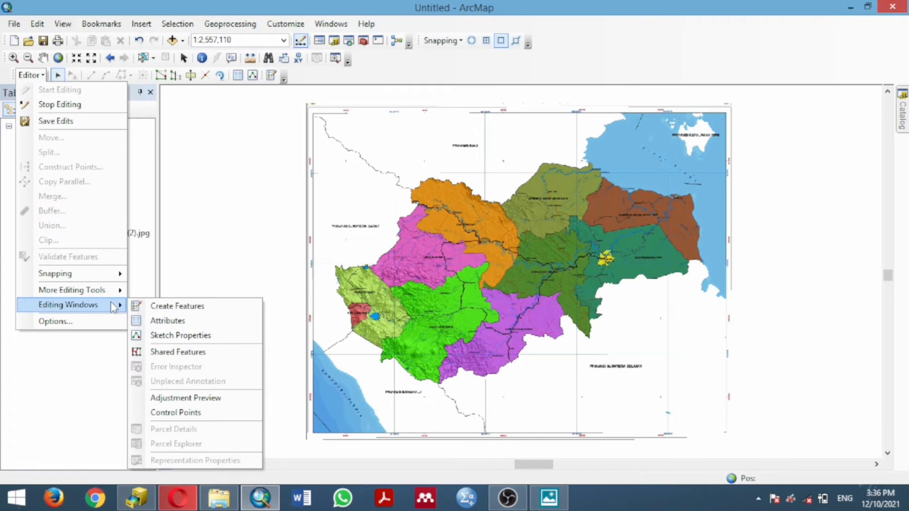
click(152, 306)
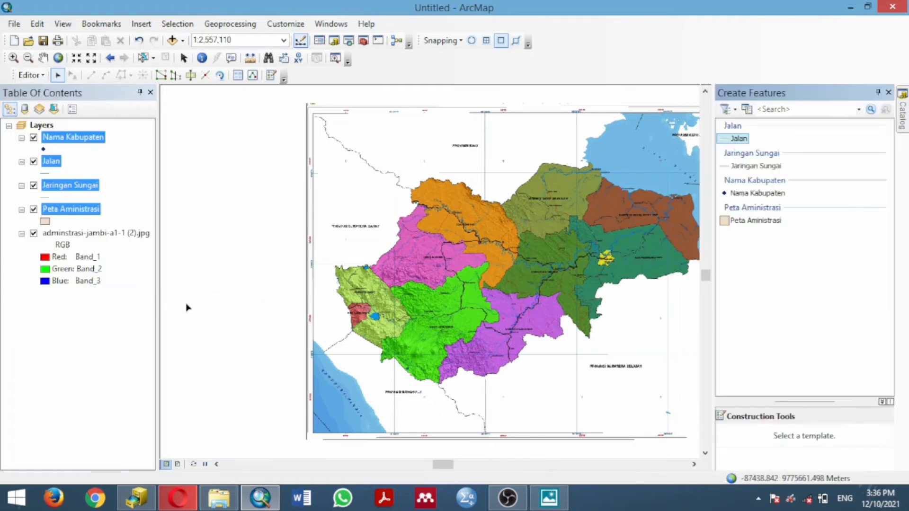
Activate the Peta Aministrasi feature template with the Polygon construction tool for digitizing the administrative areas
click(760, 227)
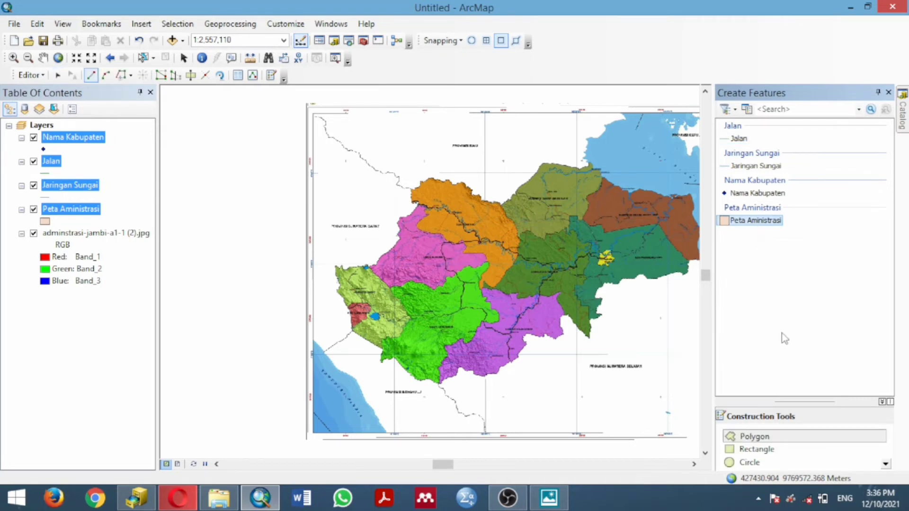
click(779, 439)
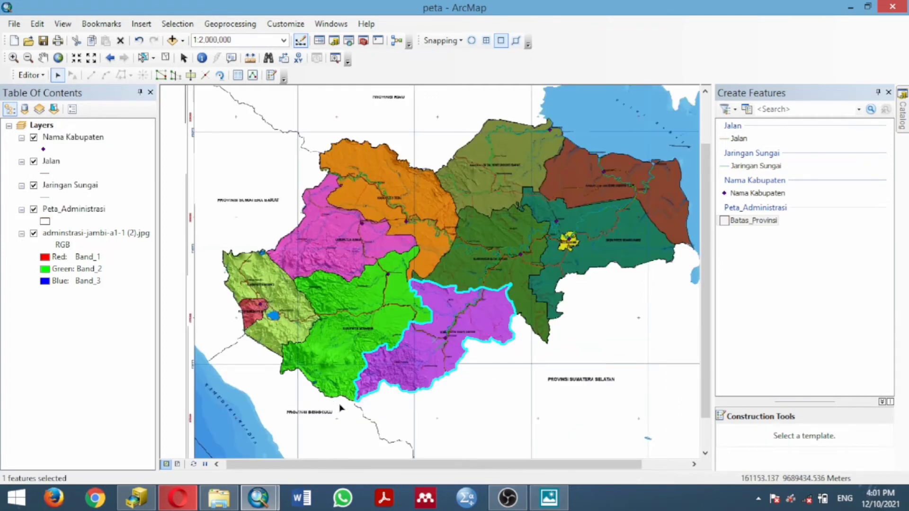
Select the digitized regency polygons one by one, from the green southwestern one to the teal eastern one, to examine their boundaries
click(341, 362)
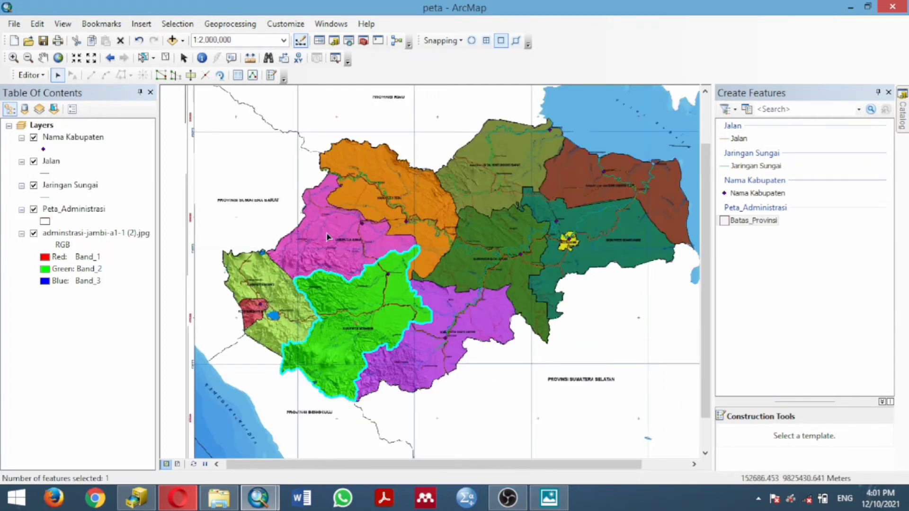
click(324, 217)
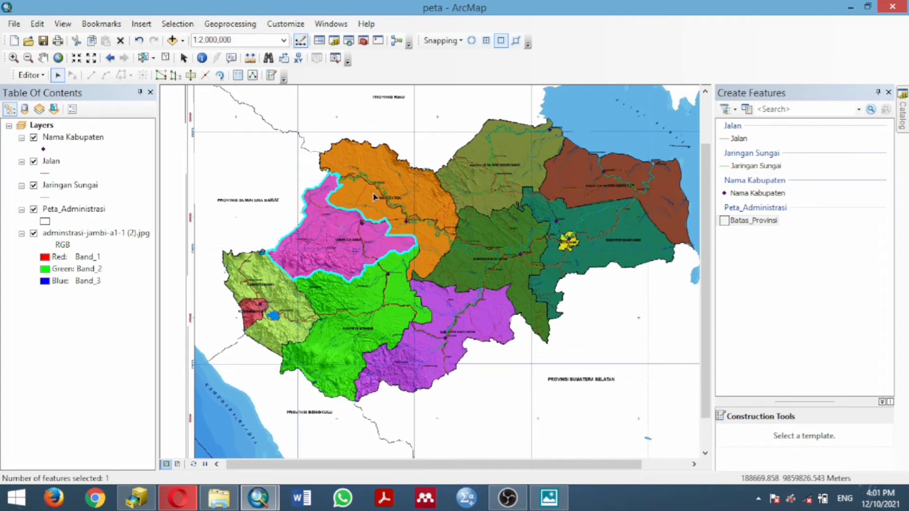
click(373, 194)
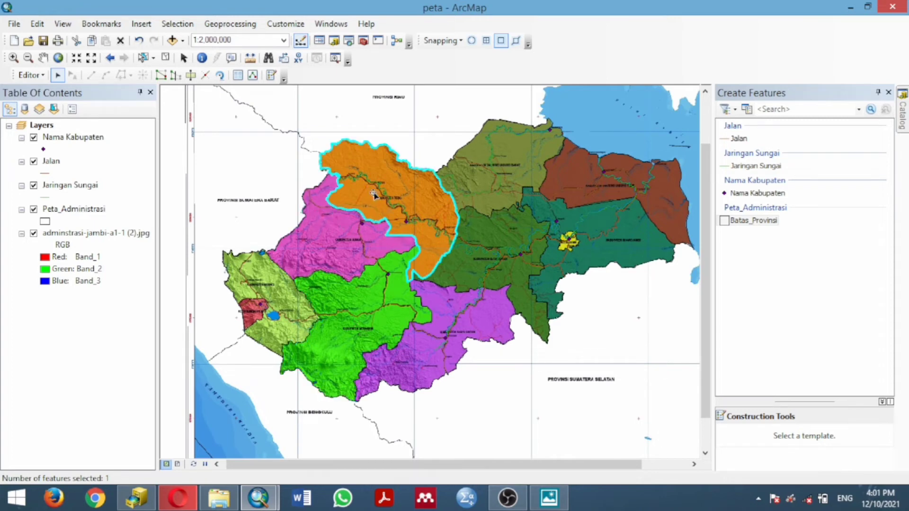
click(526, 156)
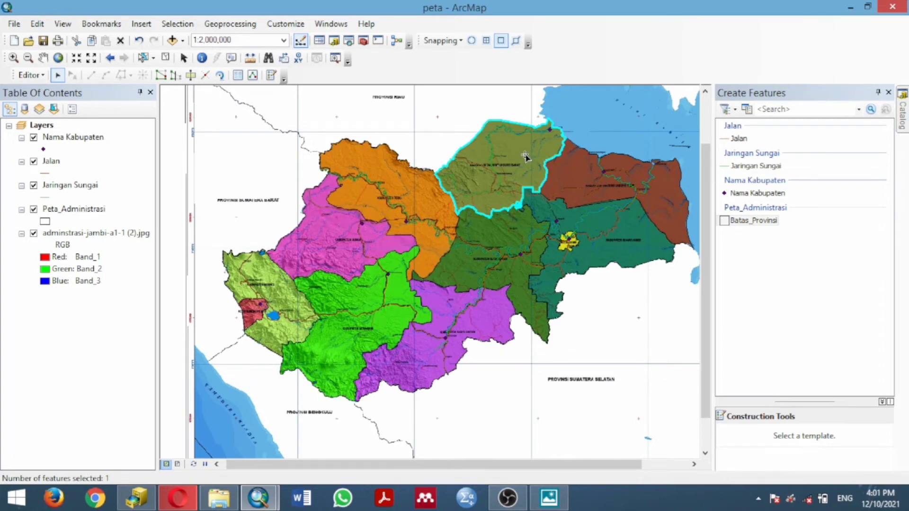
click(650, 234)
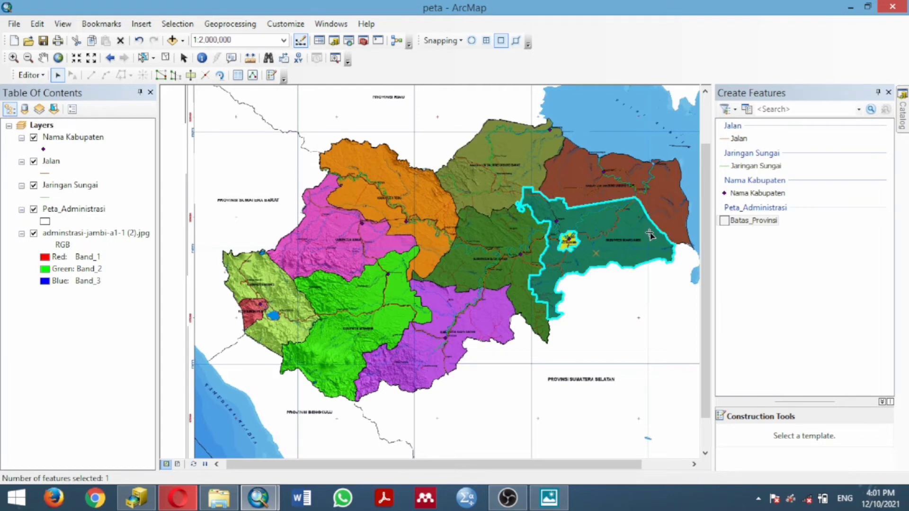
Activate the Jalan feature template with the Line construction tool for digitizing roads
click(737, 138)
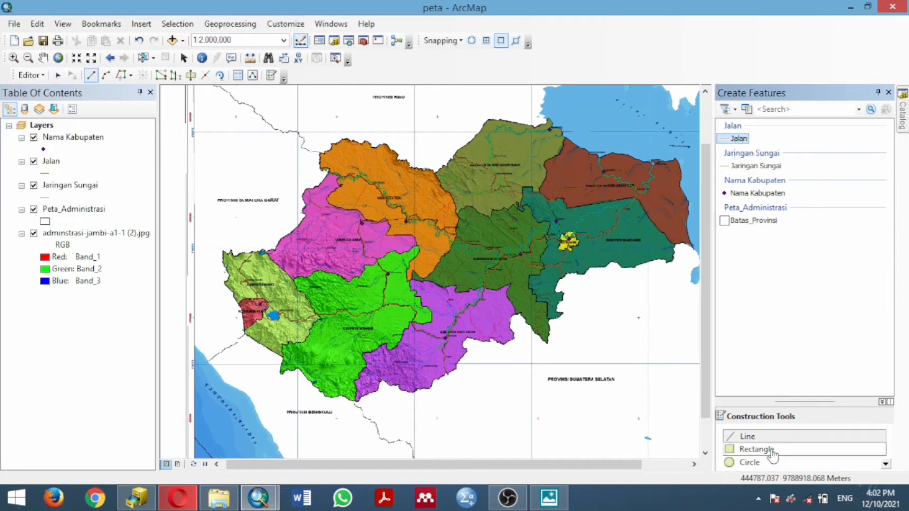
click(749, 435)
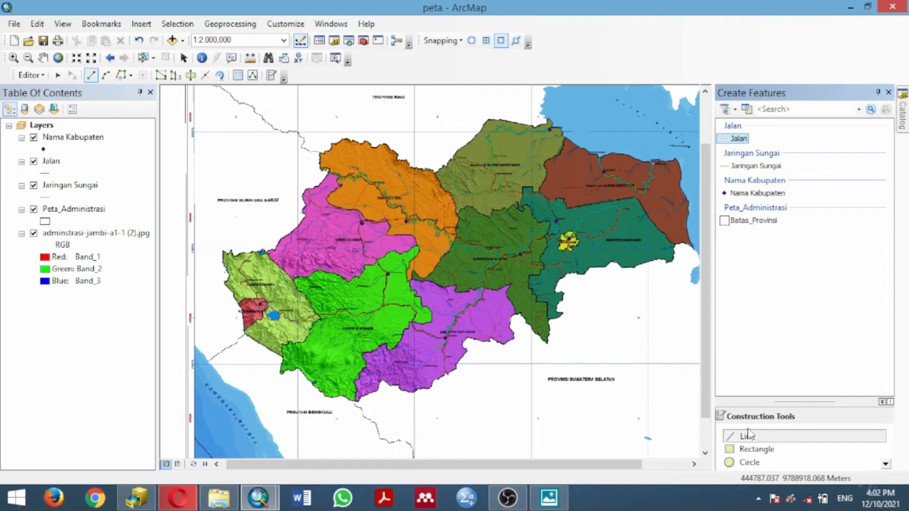
click(748, 434)
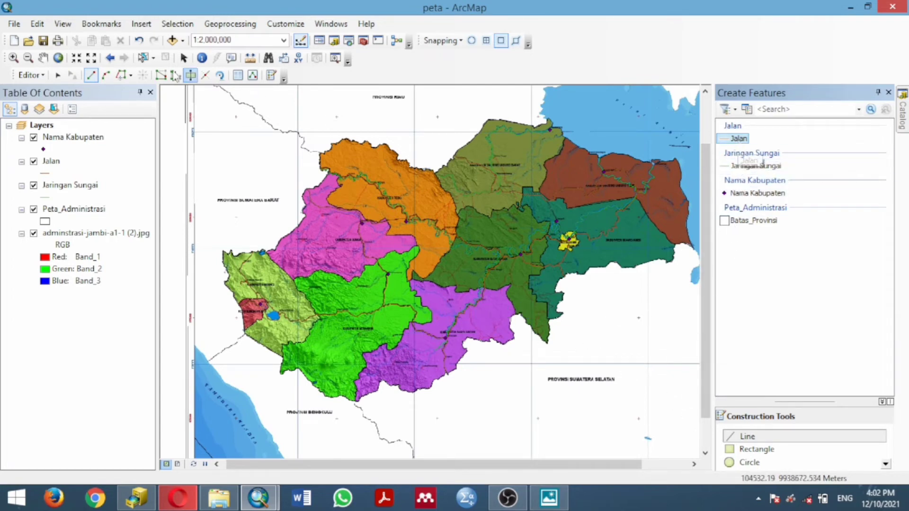
Select the digitized line through the western regencies and the long line across the northern regencies to examine their courses
click(59, 75)
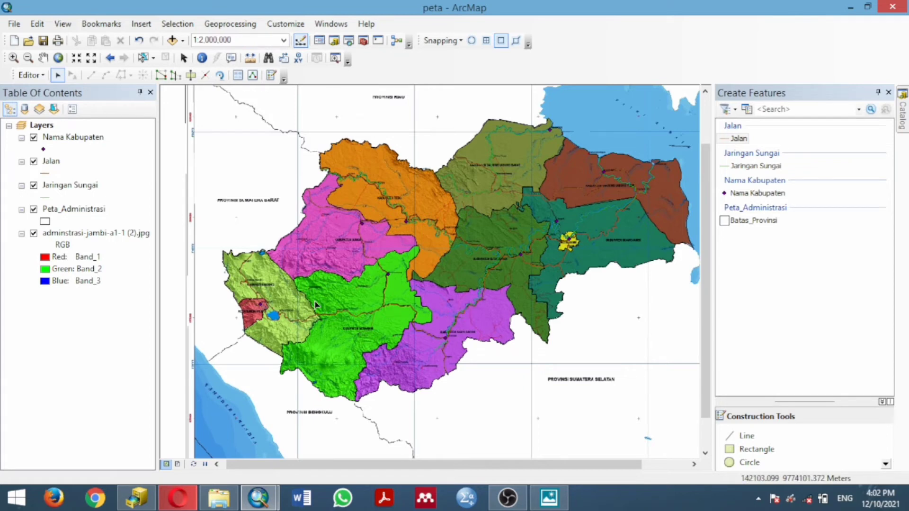
click(289, 322)
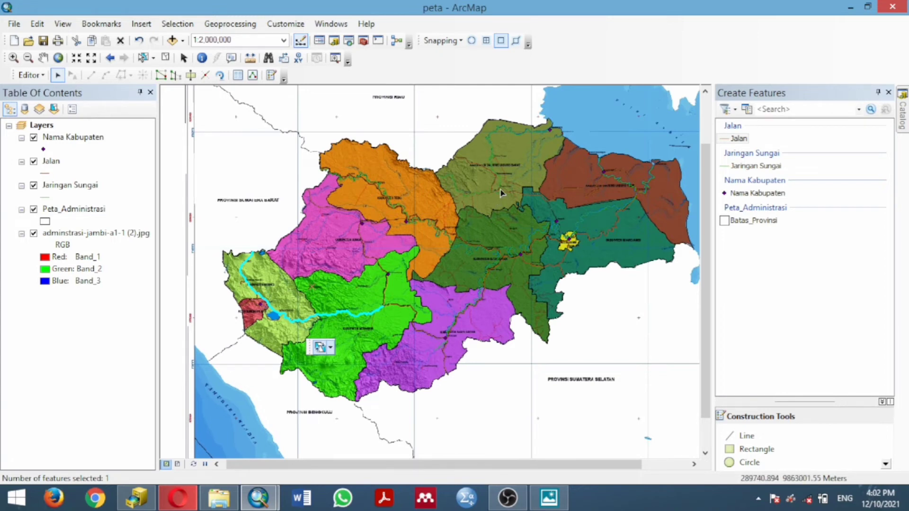
click(420, 223)
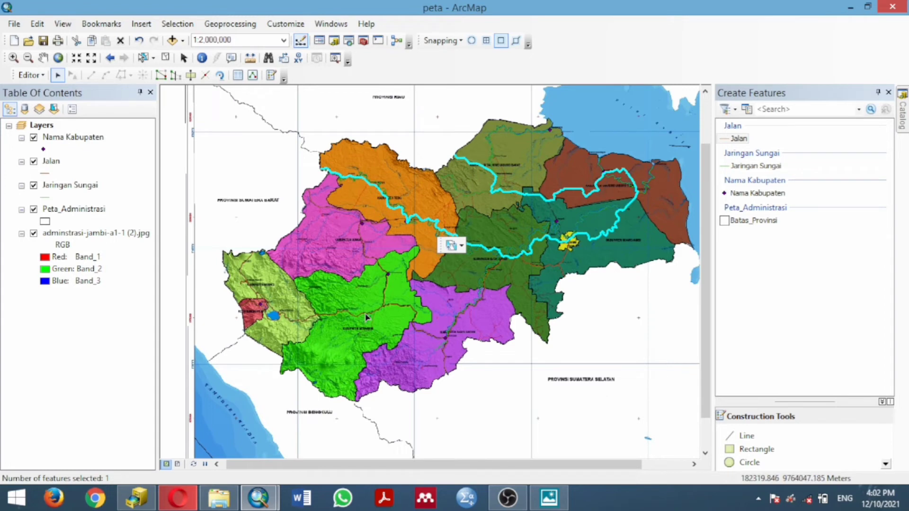
Activate the Jaringan Sungai feature template with the Line construction tool for digitizing rivers
click(750, 166)
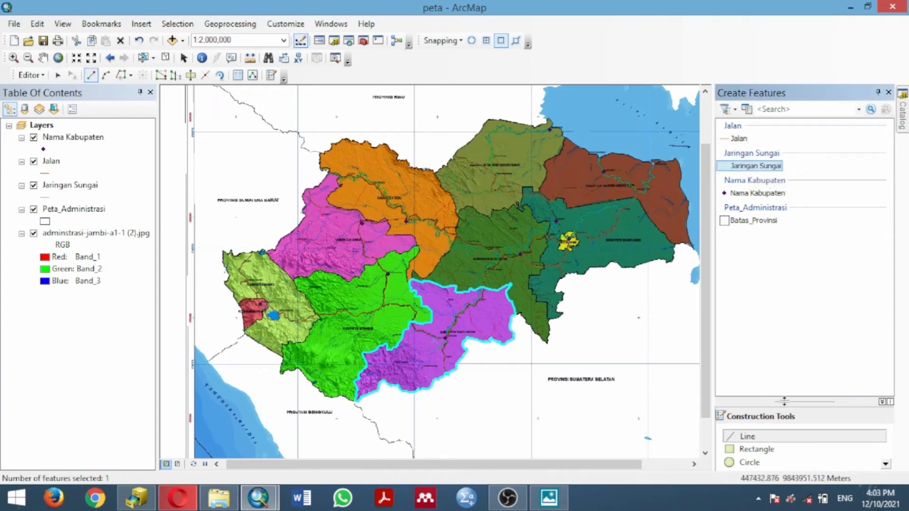
click(741, 439)
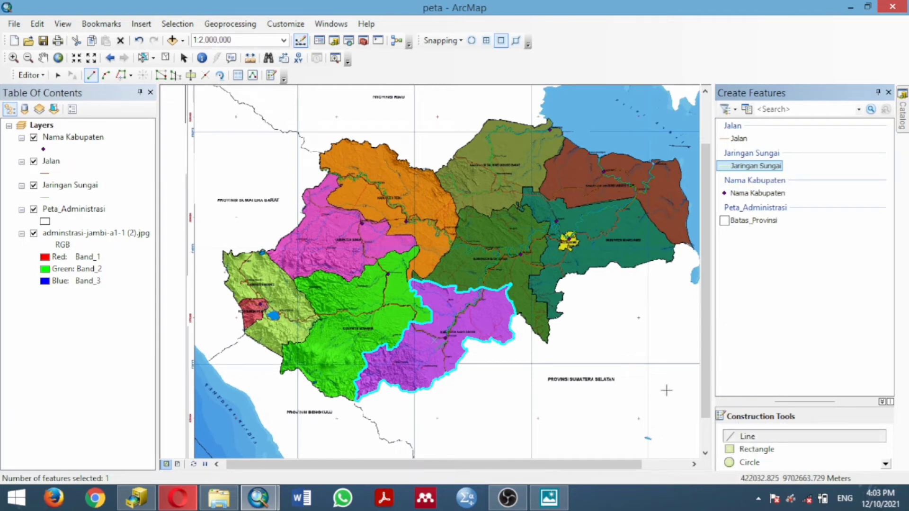
click(570, 320)
scroll(573, 321, up, 2)
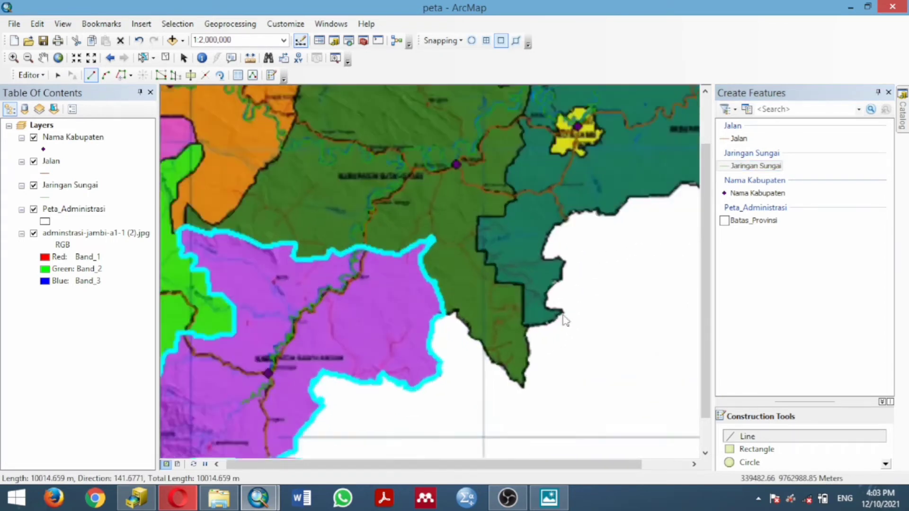
scroll(563, 319, up, 2)
scroll(563, 317, up, 2)
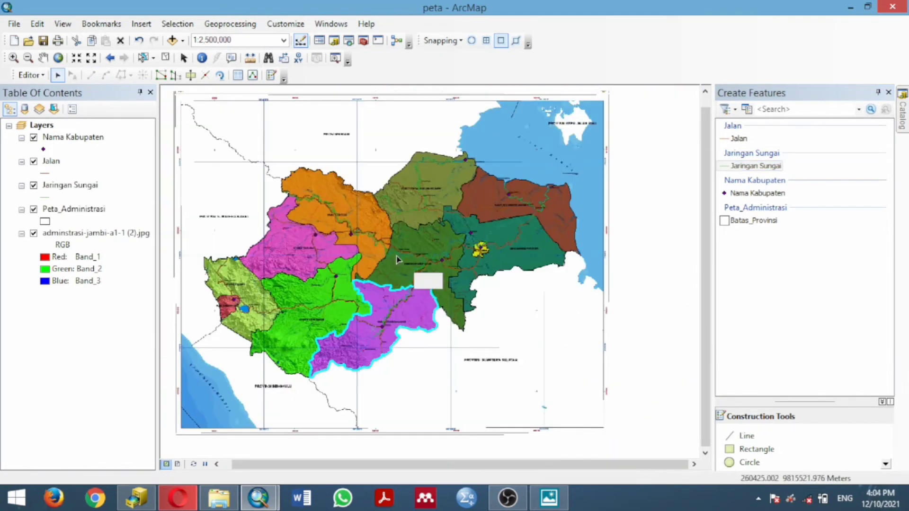
Select the long northern river, the short northeastern branch and the river through the southern purple regency to examine their digitized courses
click(398, 259)
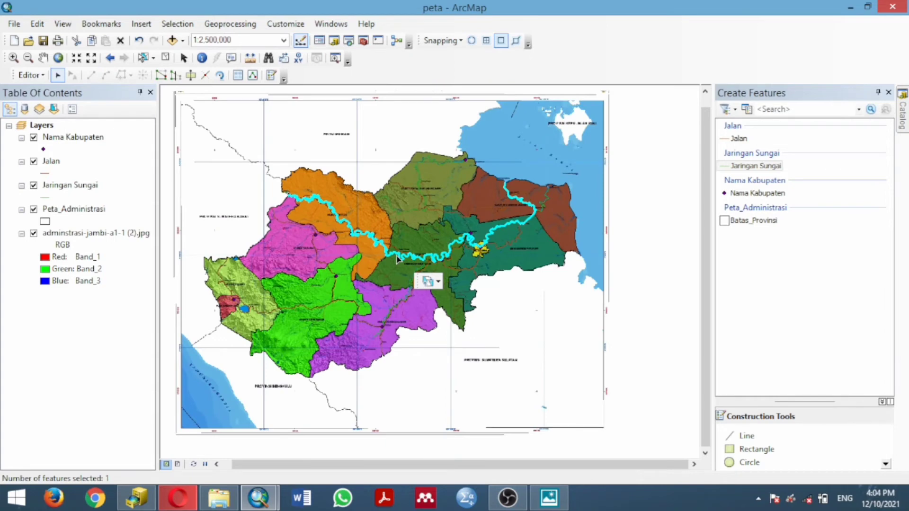
click(546, 201)
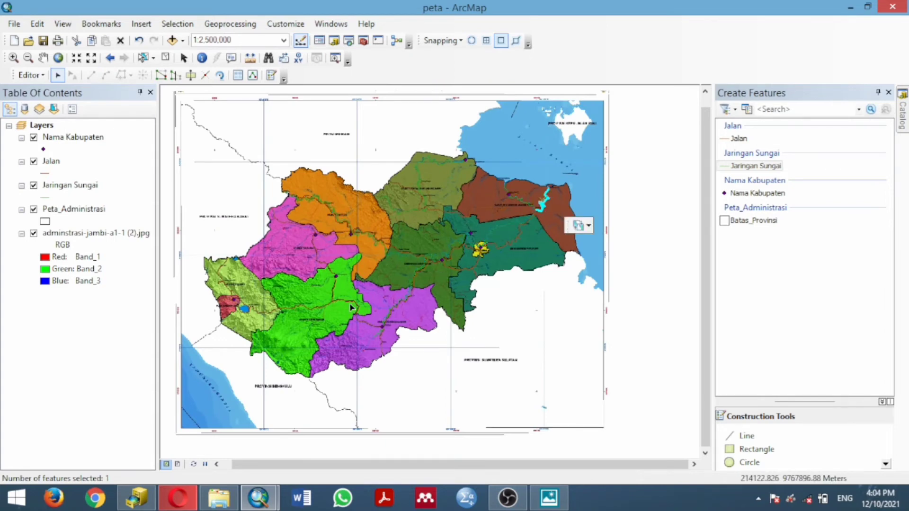
scroll(350, 305, up, 2)
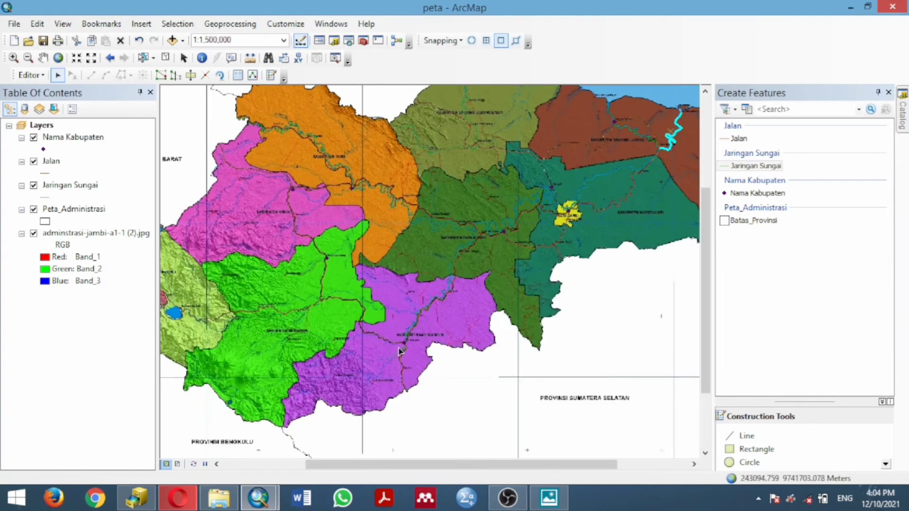
click(412, 330)
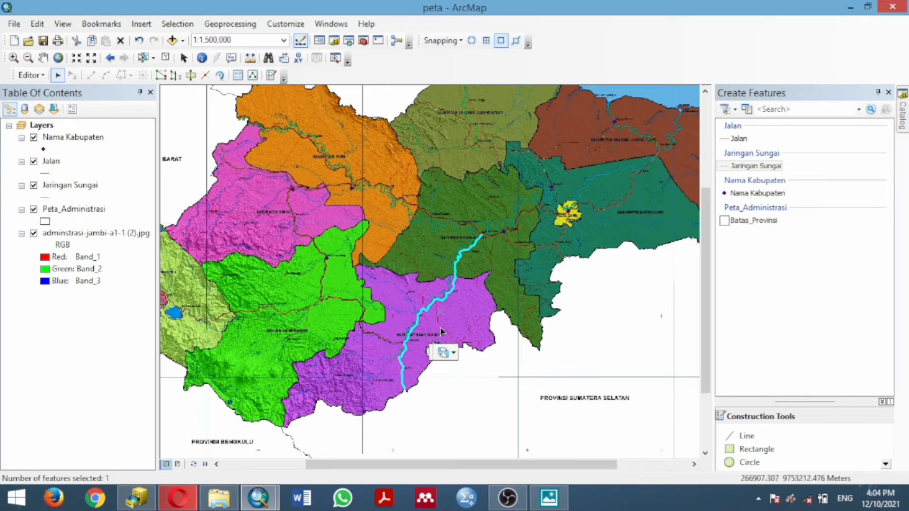
Activate the Nama Kabupaten feature template with the Point construction tool for digitizing regency names
click(741, 197)
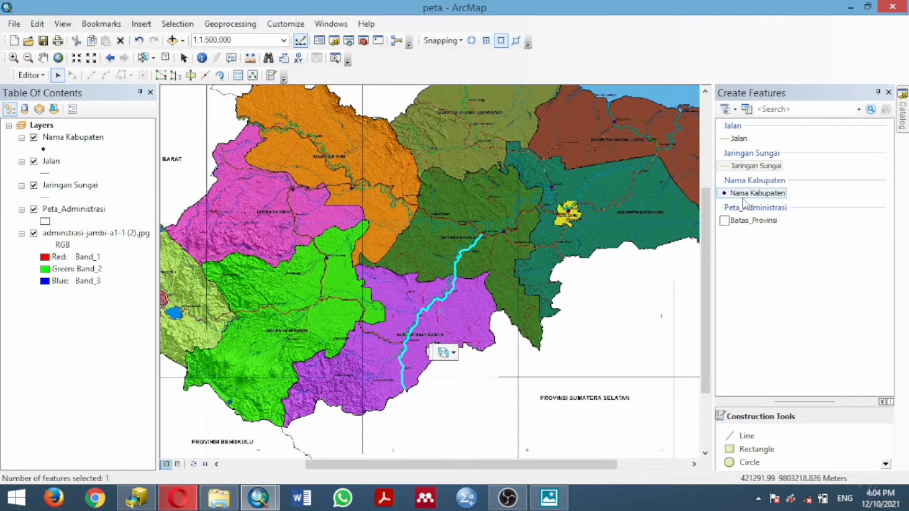
right_click(743, 201)
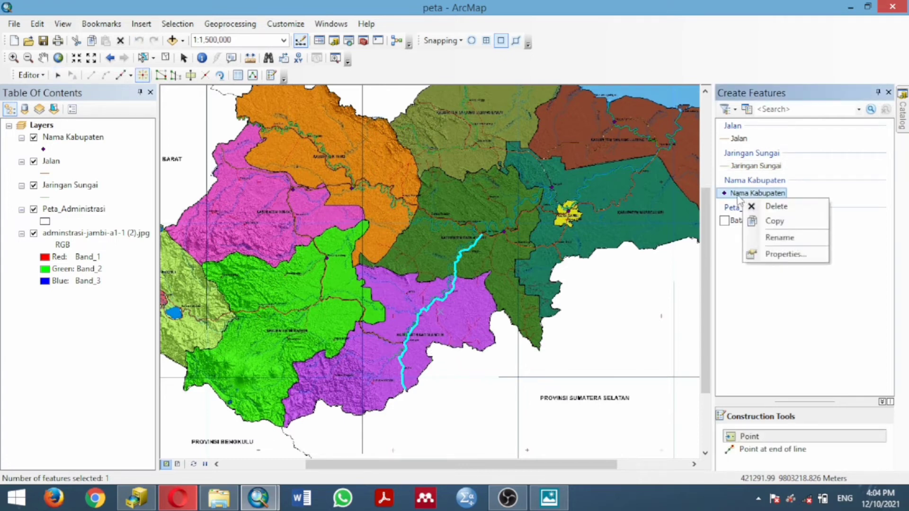
click(738, 201)
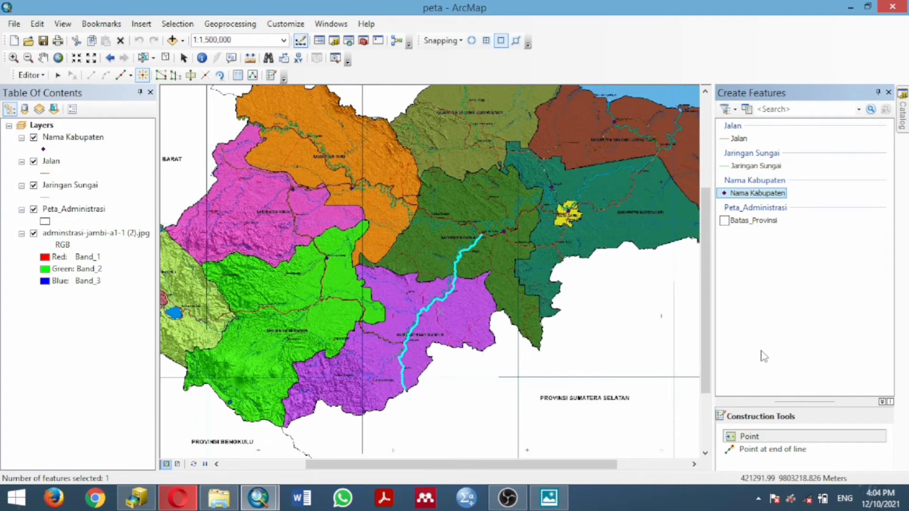
click(778, 439)
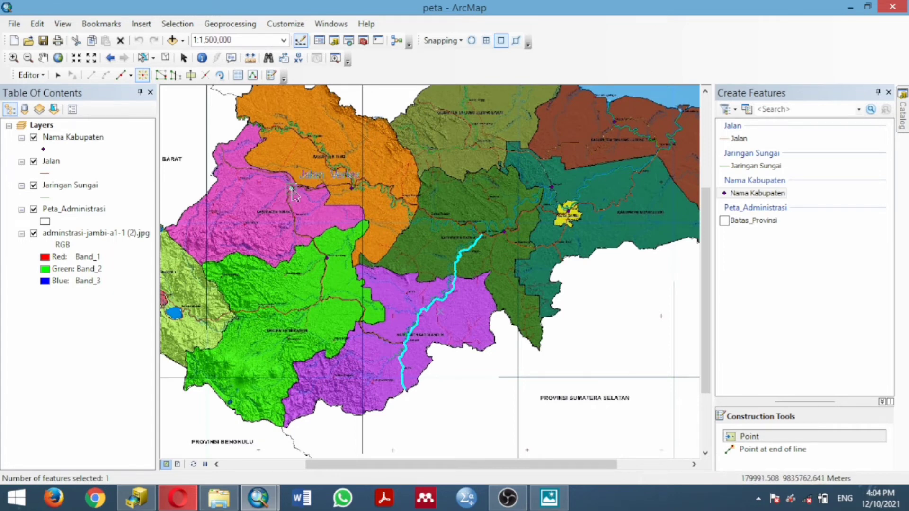
Open the Peta_Administrasi attribute table and select the Muarojambi and Tanjung Jabung Timur polygons to examine their names, lengths and areas
right_click(47, 209)
click(104, 234)
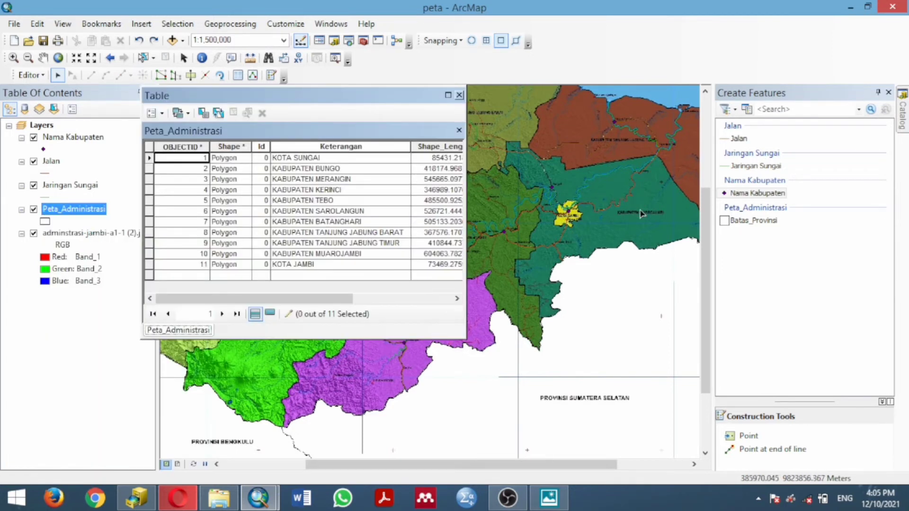
click(301, 254)
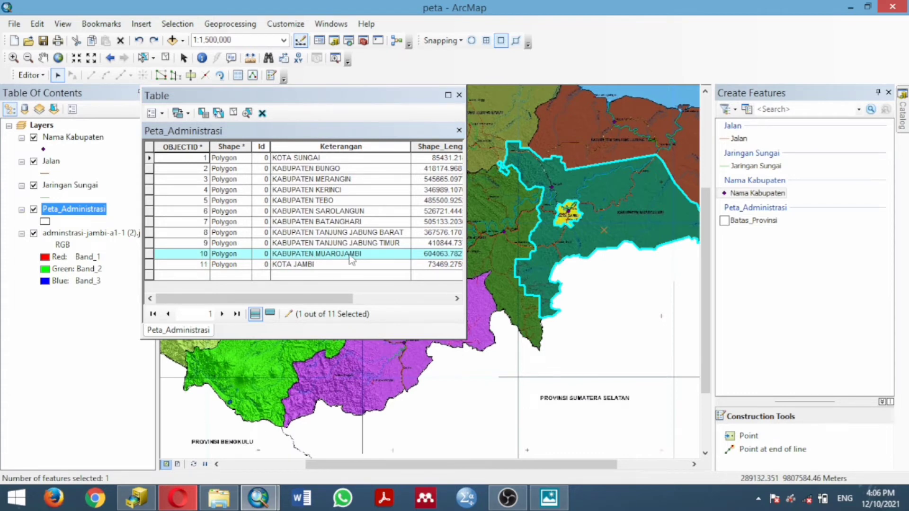
click(573, 135)
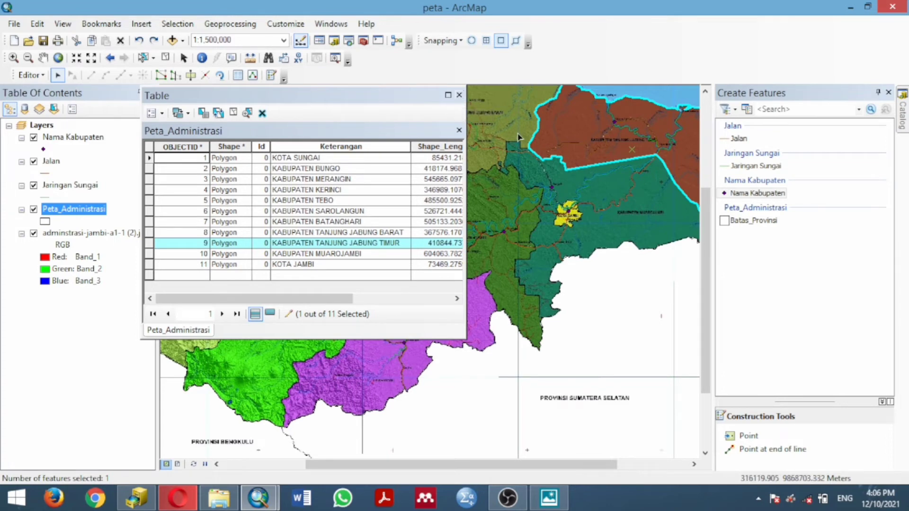
click(526, 173)
click(511, 153)
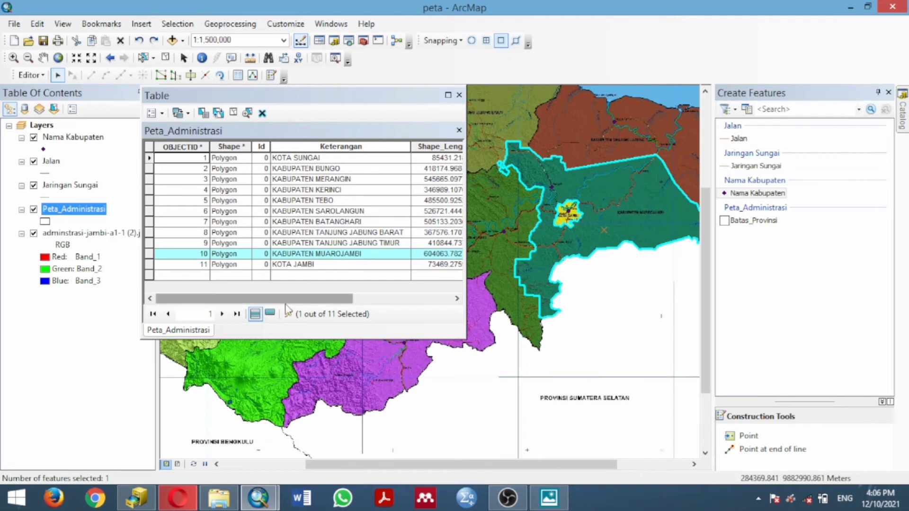
drag(288, 299, 386, 310)
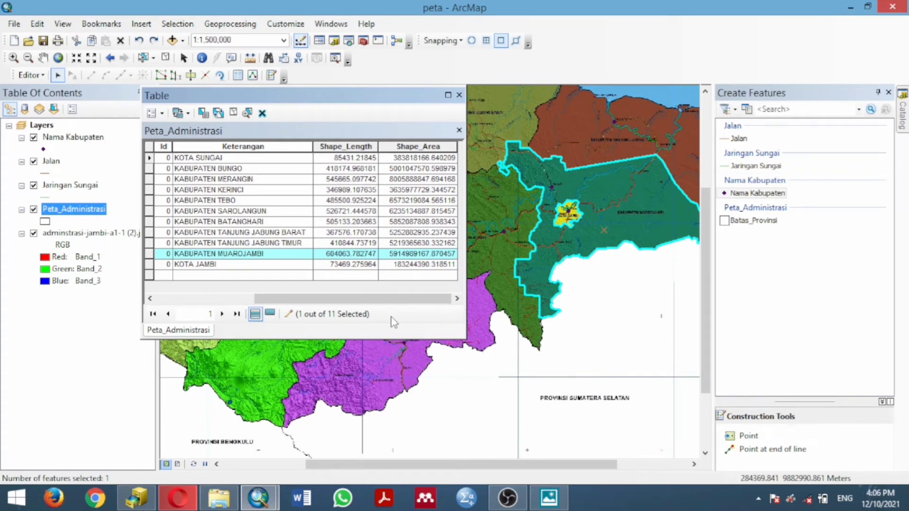
scroll(422, 290, down, 2)
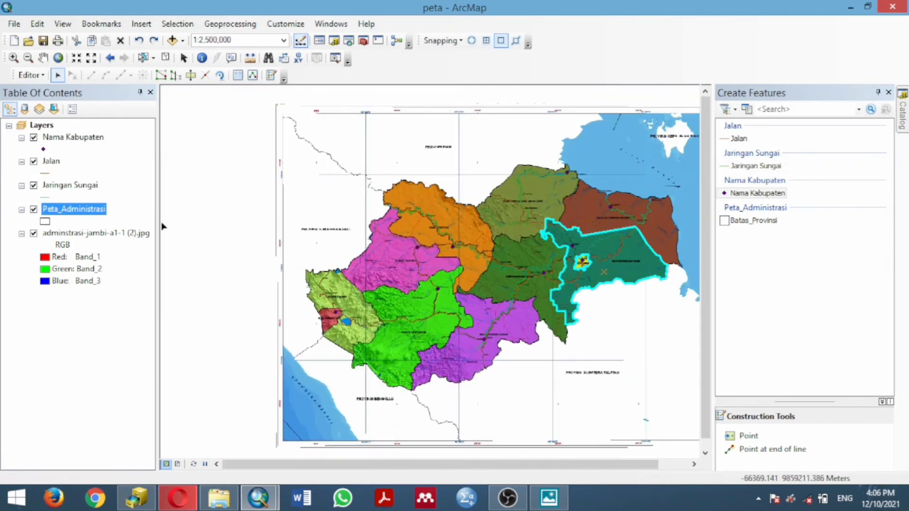
Rename the Peta_Administrasi layer as Batas_Wilayah in its layer properties
right_click(87, 212)
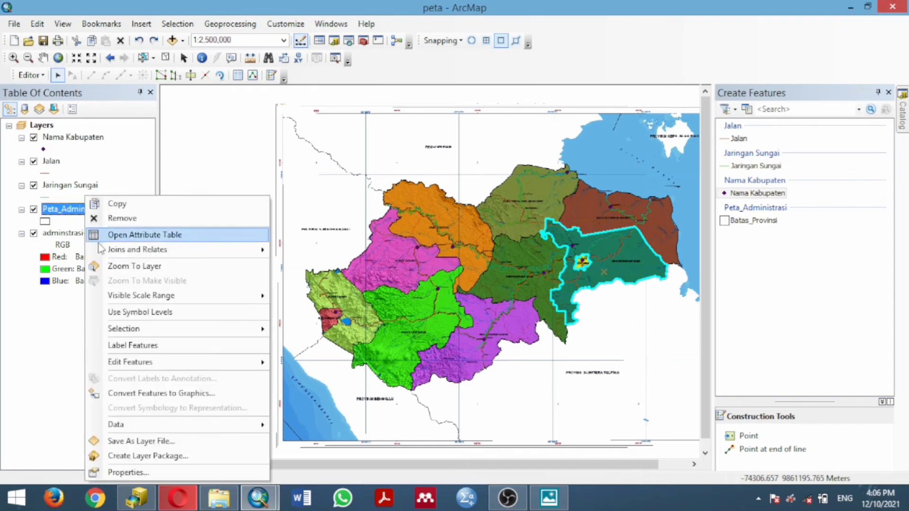
click(128, 472)
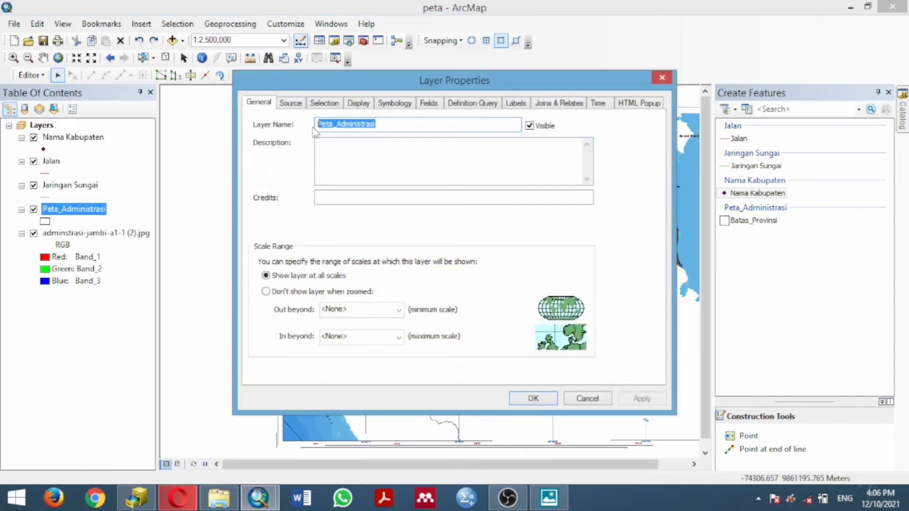
key(BackSpace)
text(Batas)
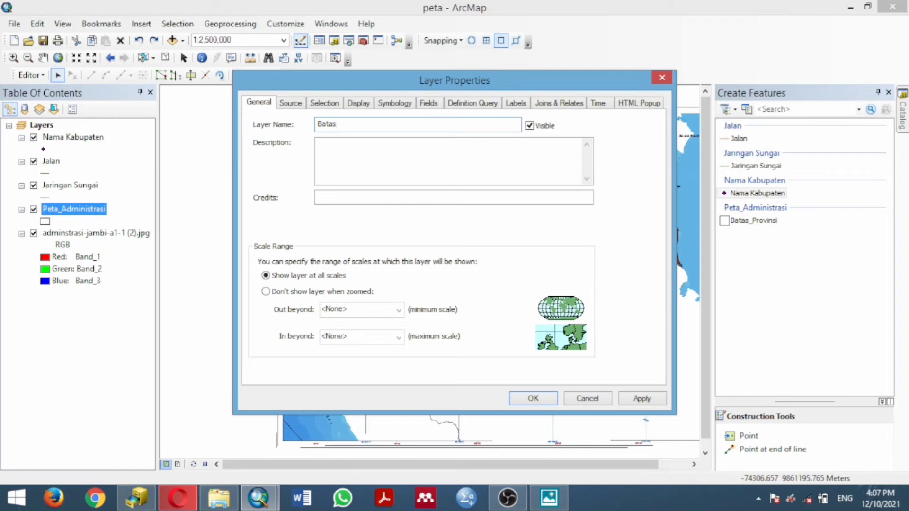
text(_Wilaysh)
key(BackSpace)
key(BackSpace)
text(ah)
click(531, 399)
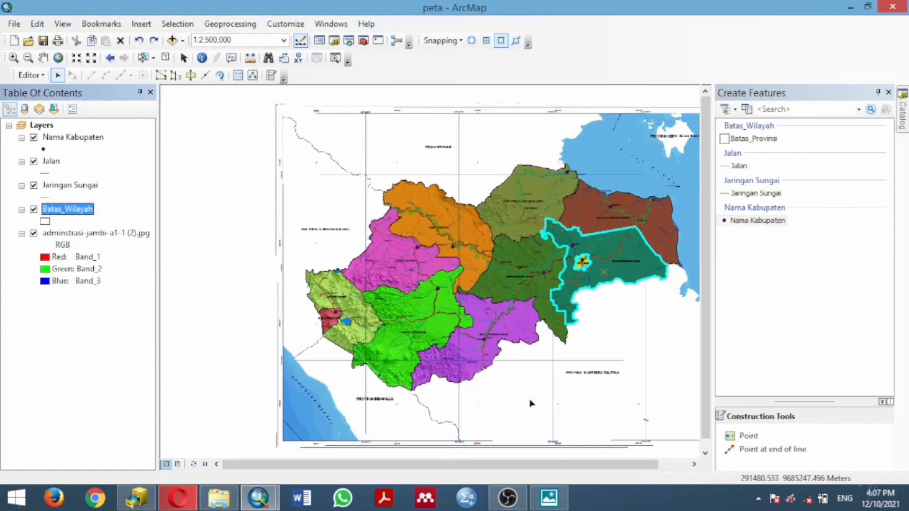
key(Return)
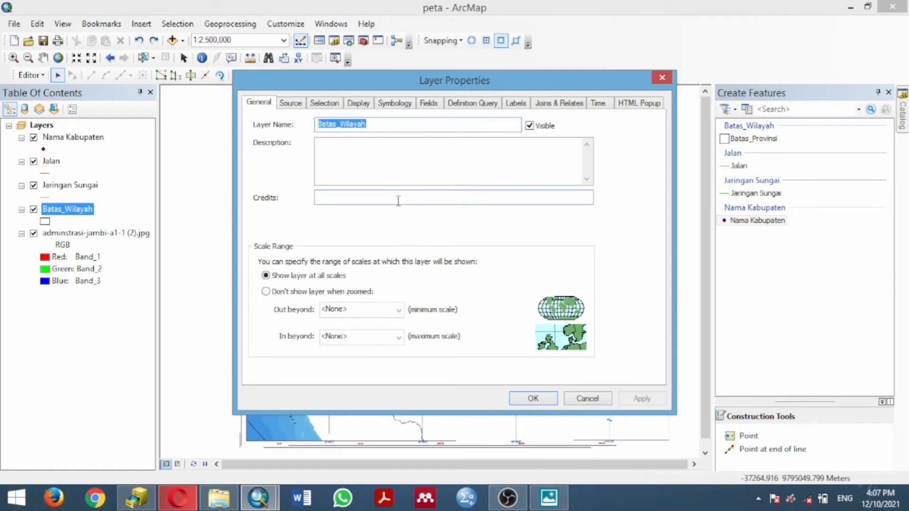
Set the Batas_Wilayah symbology to unique-value categories and switch to a different multicolour ramp
click(425, 105)
click(408, 105)
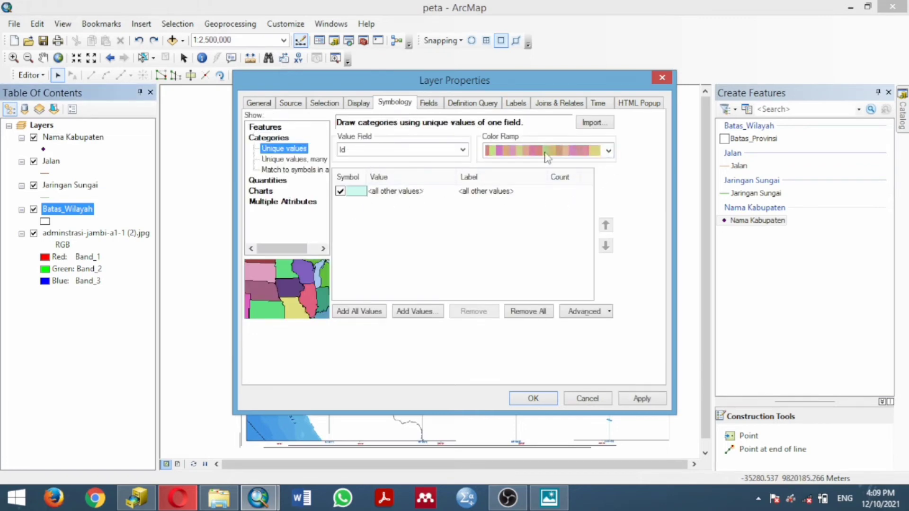
scroll(608, 154, down, 1)
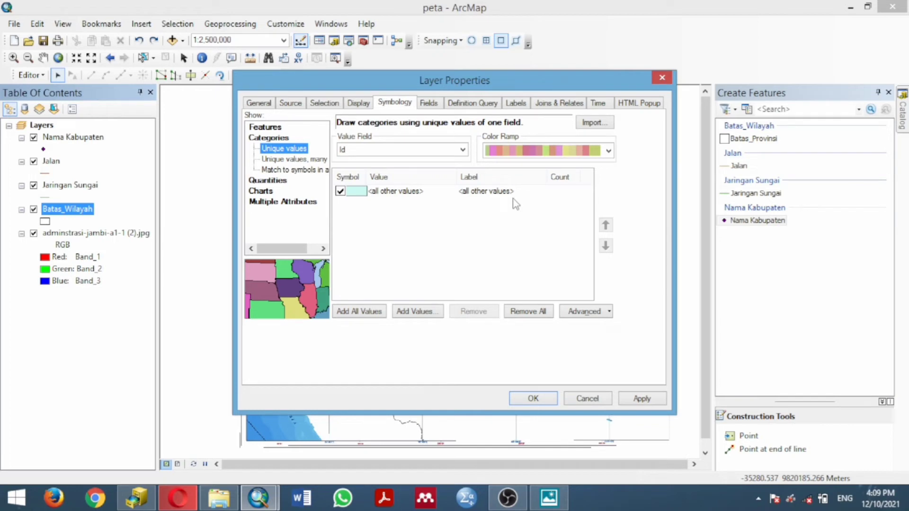
Try the Id and Shape_Area fields as the basis for the Batas_Wilayah unique-value categories
click(341, 313)
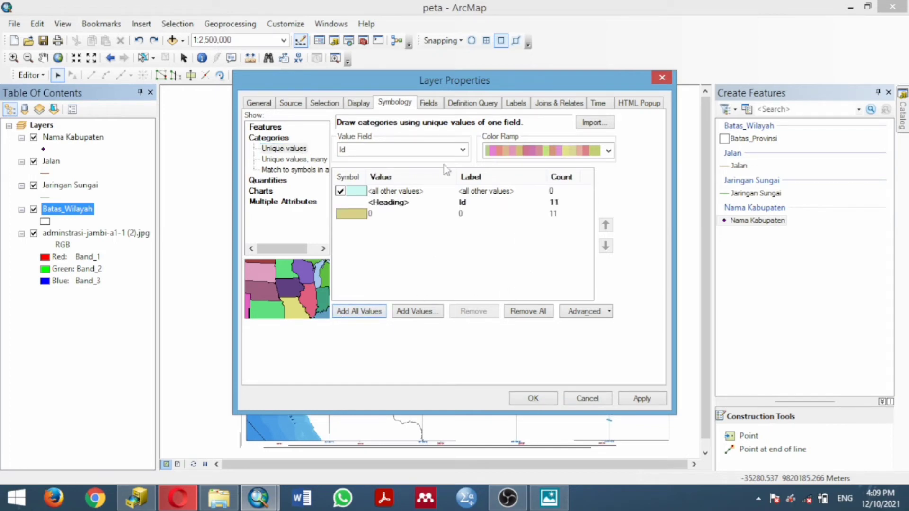
click(442, 150)
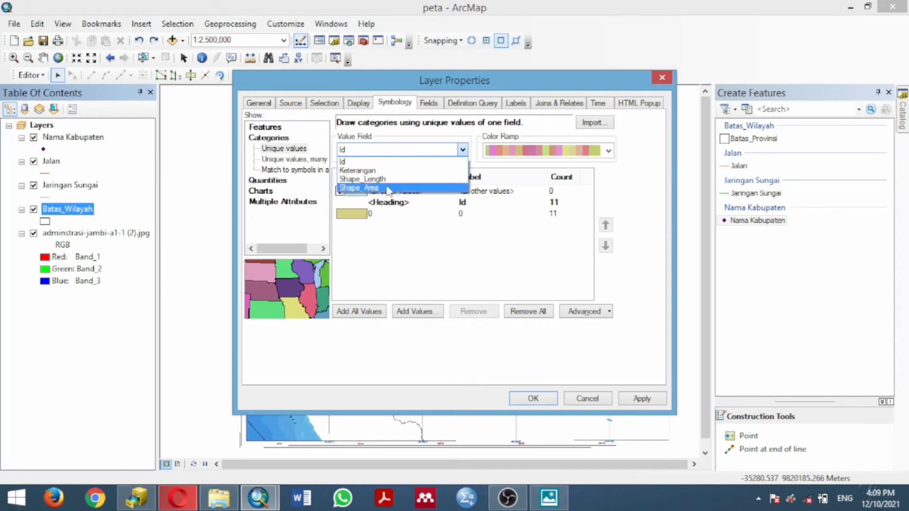
click(376, 188)
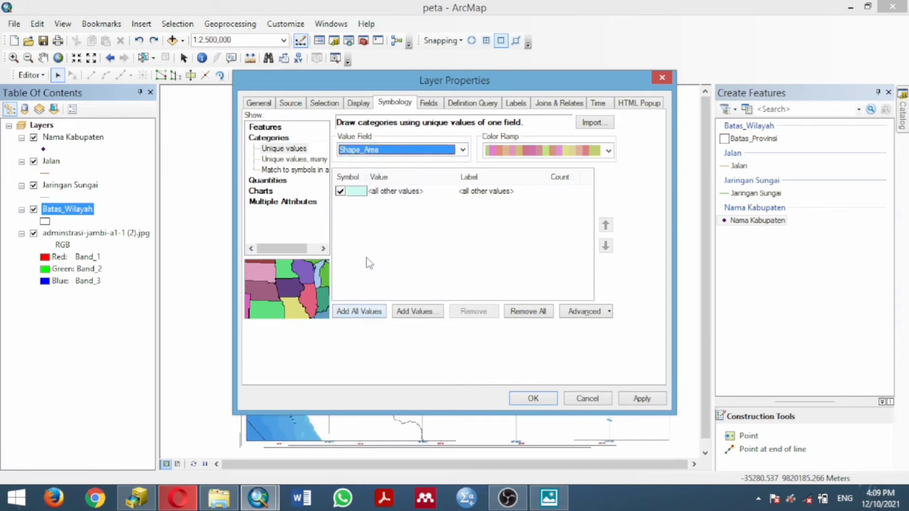
Color Batas_Wilayah by all unique values of Shape_Length and hide the adminstrasi-jambi-a1-1 (2).jpg raster layer
click(380, 151)
click(362, 179)
click(362, 311)
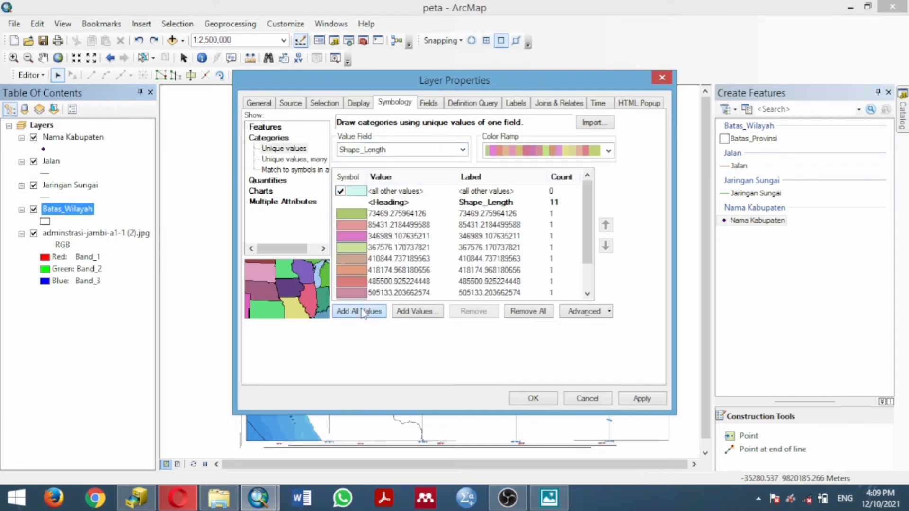
click(533, 399)
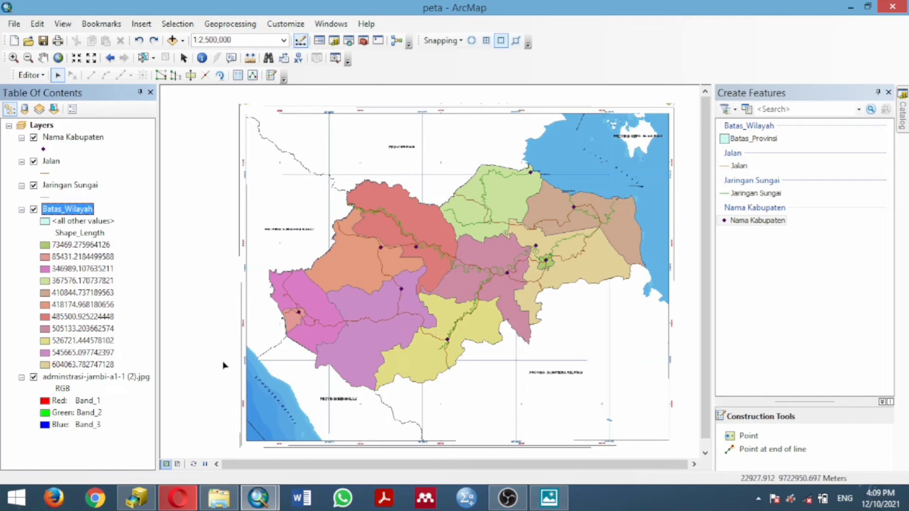
click(33, 379)
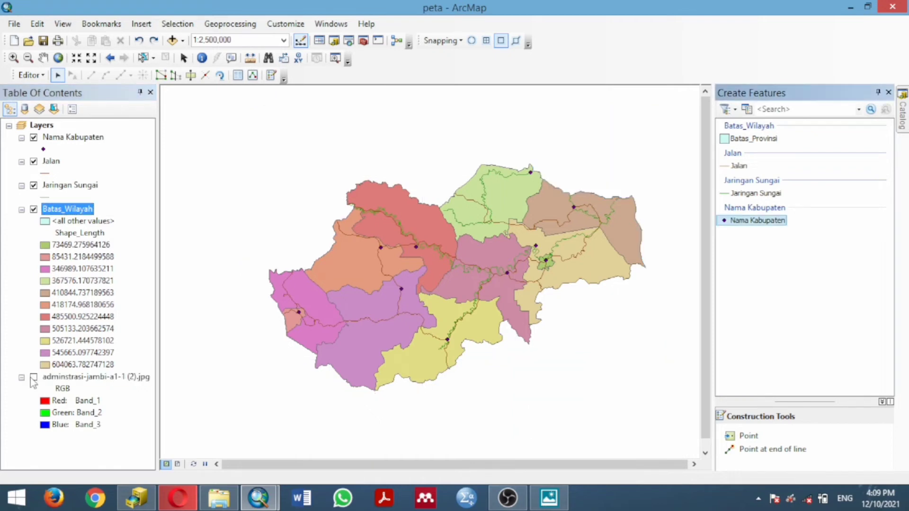
Turn on feature labels for the Nama Kabupaten layer, using the Kabupaten field and bold text
click(78, 138)
right_click(79, 141)
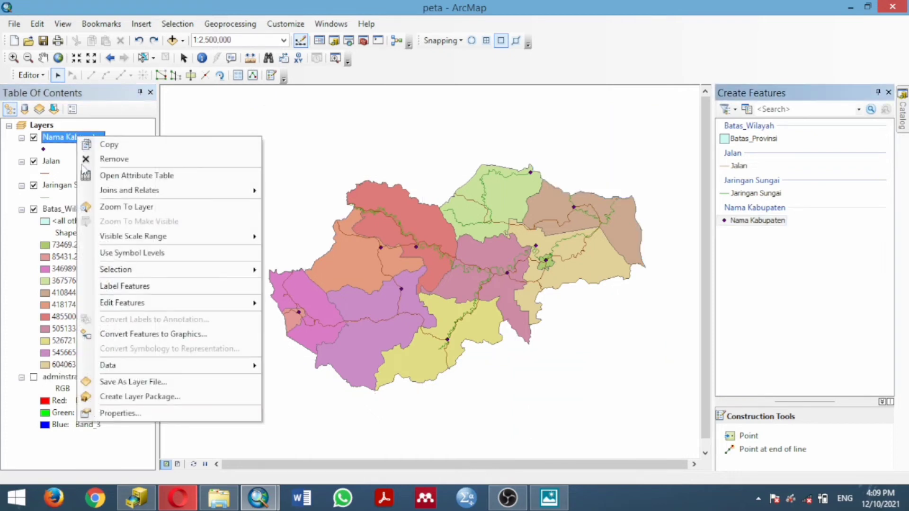
click(137, 415)
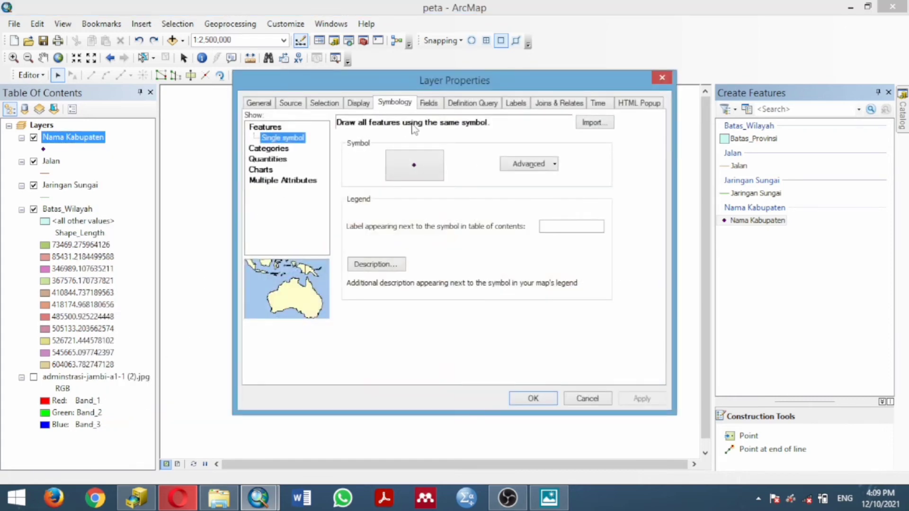
click(428, 103)
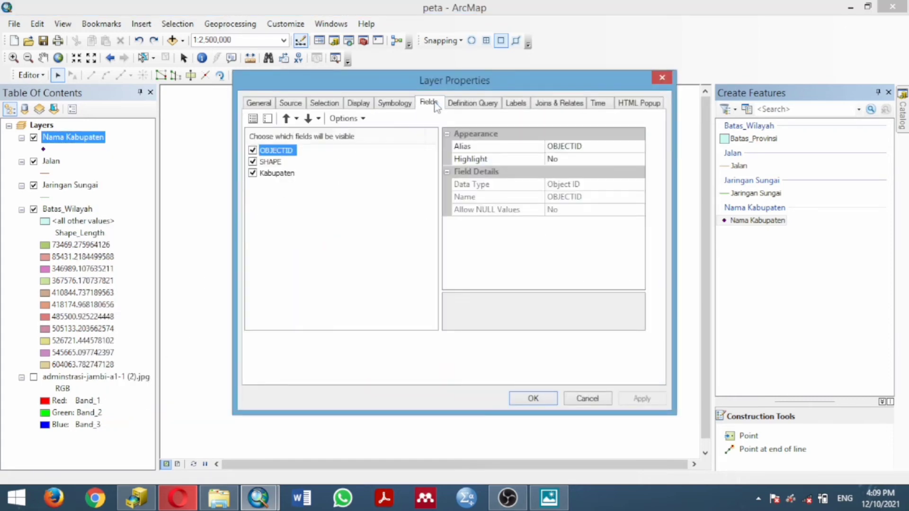
click(520, 103)
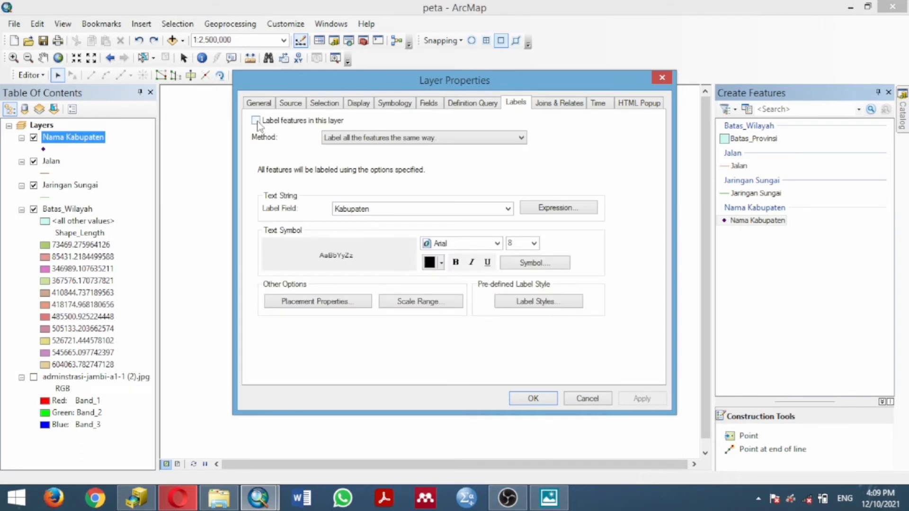
click(256, 122)
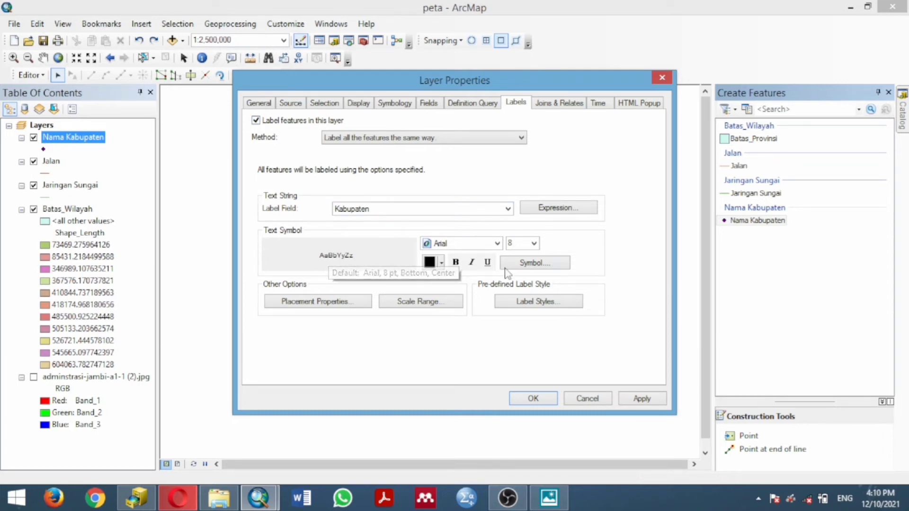
click(455, 262)
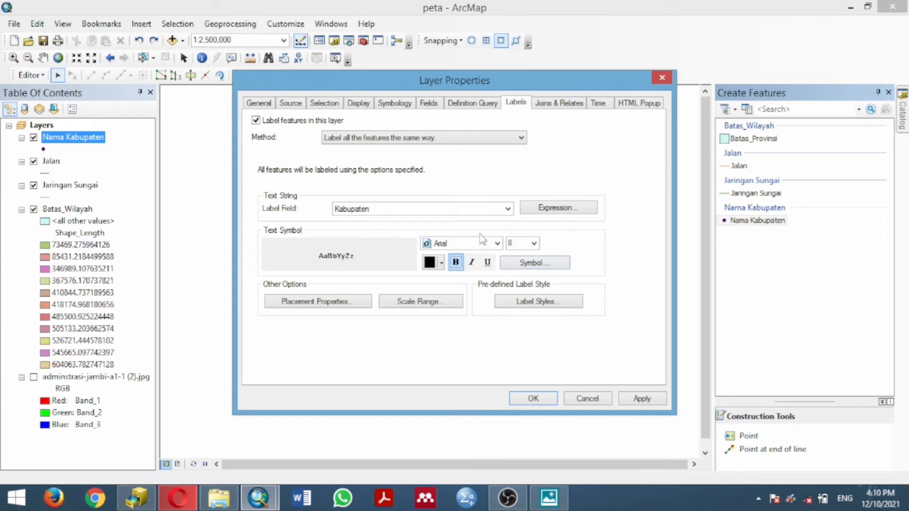
click(497, 211)
click(497, 212)
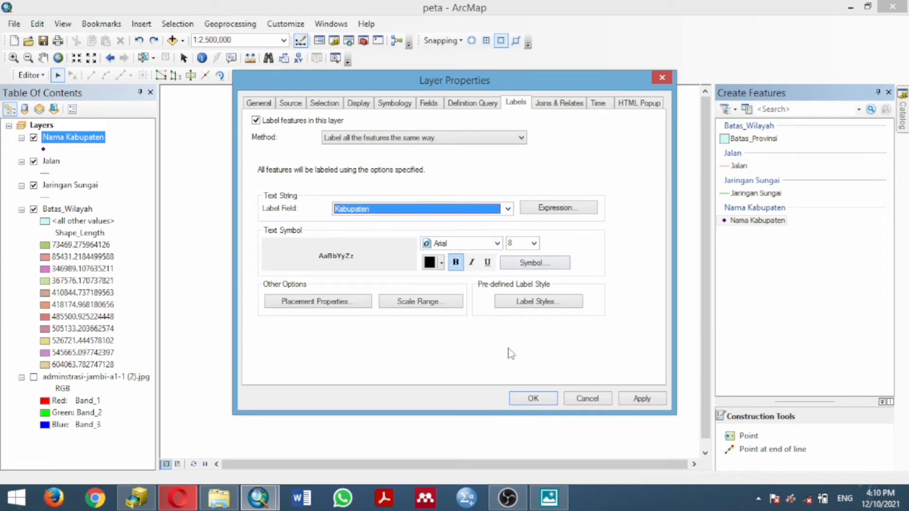
click(533, 400)
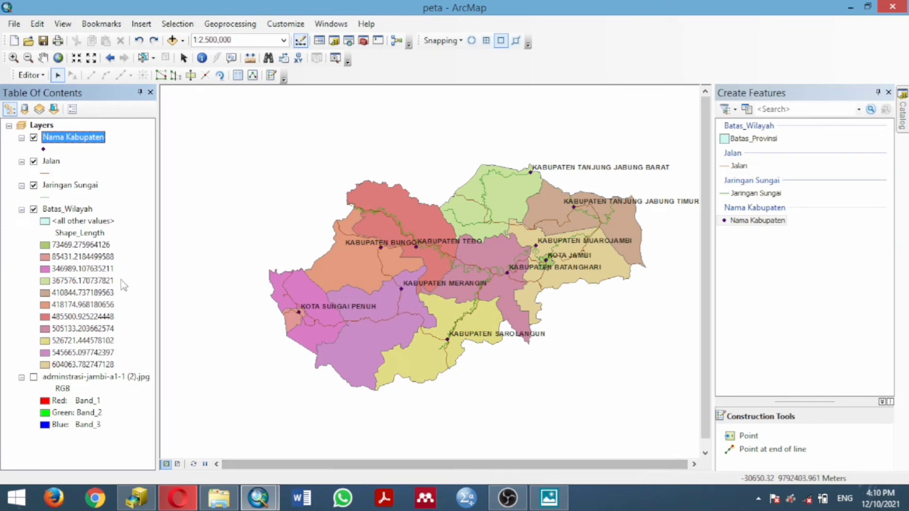
Style the Jalan layer's lines with the Major Road symbol and reduce the line width
right_click(52, 162)
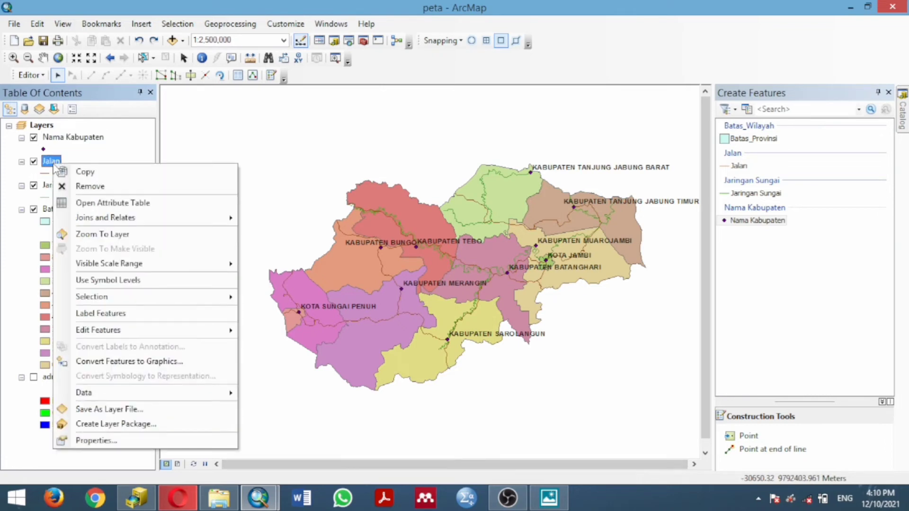
click(42, 175)
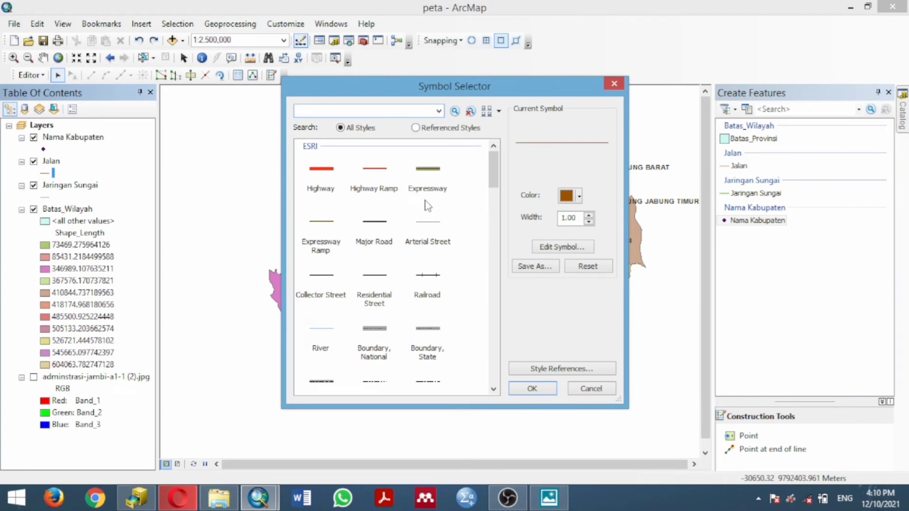
click(382, 230)
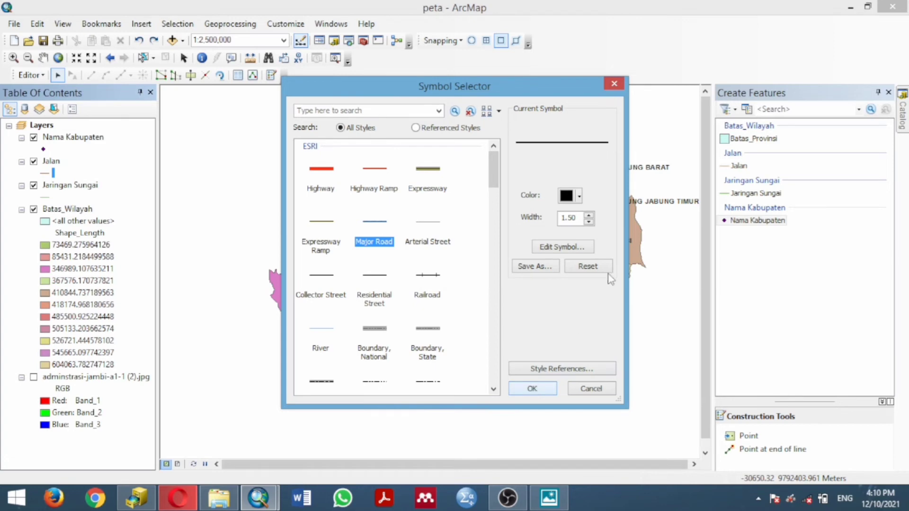
click(588, 222)
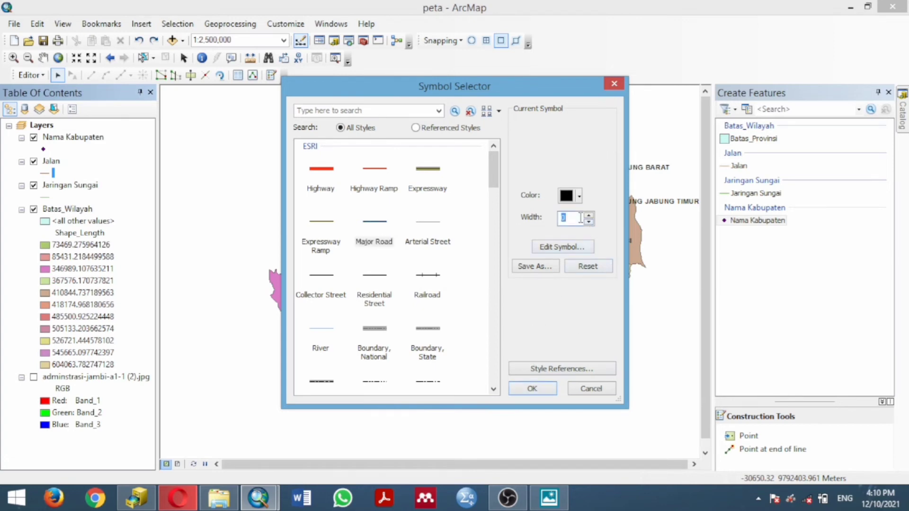
click(535, 388)
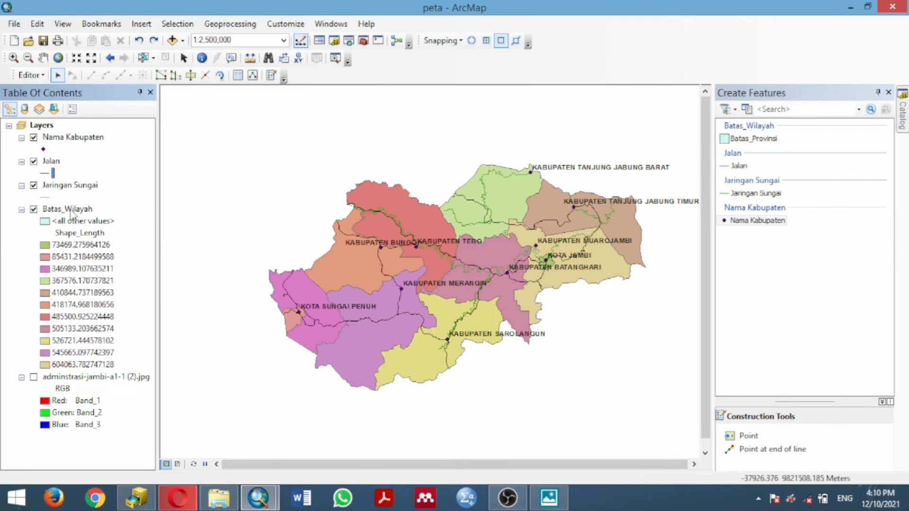
Style the Jaringan Sungai layer's lines with the River symbol and close the Create Features window
click(45, 196)
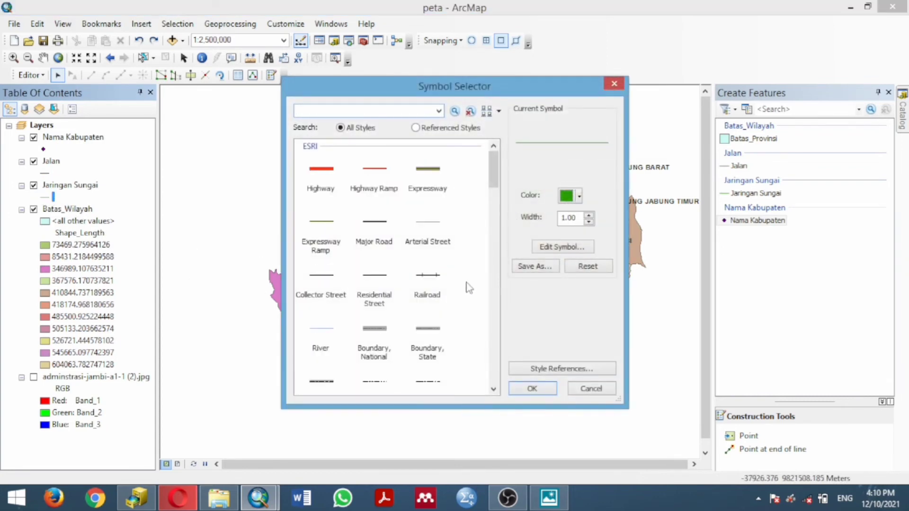
click(321, 331)
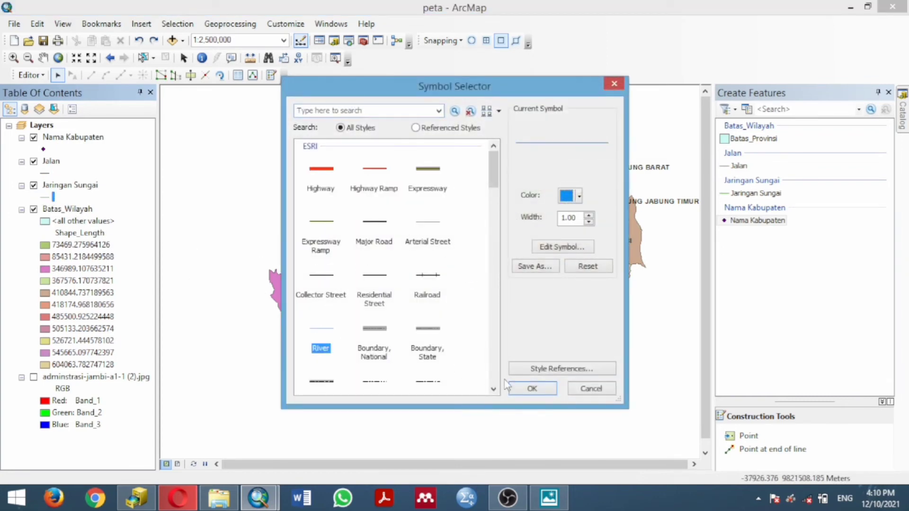
click(547, 392)
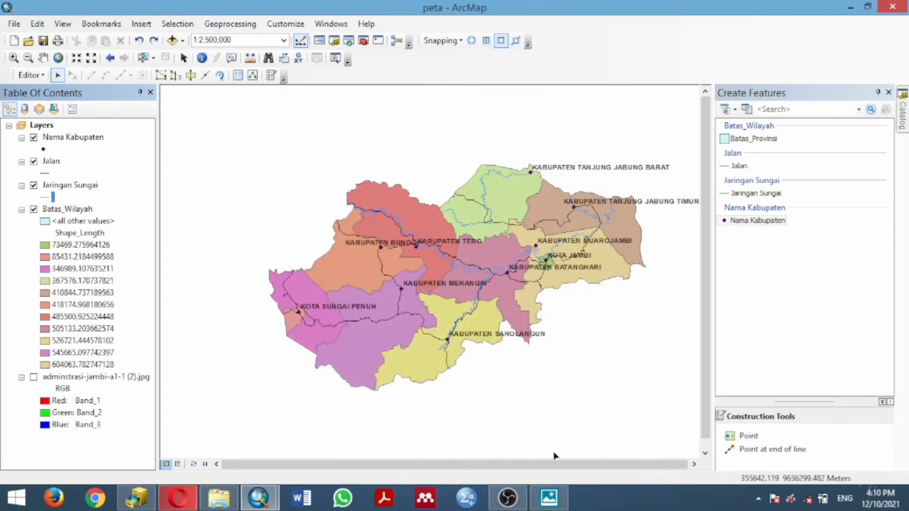
drag(701, 385, 702, 394)
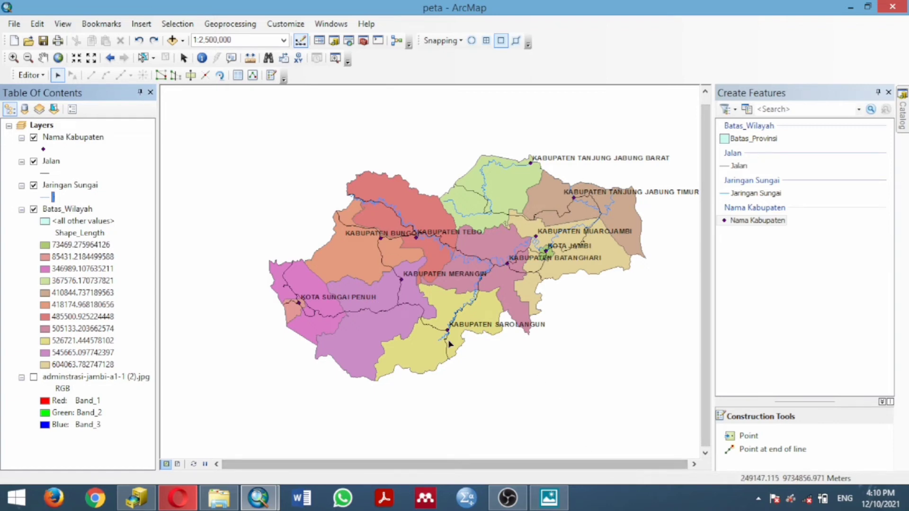
click(888, 92)
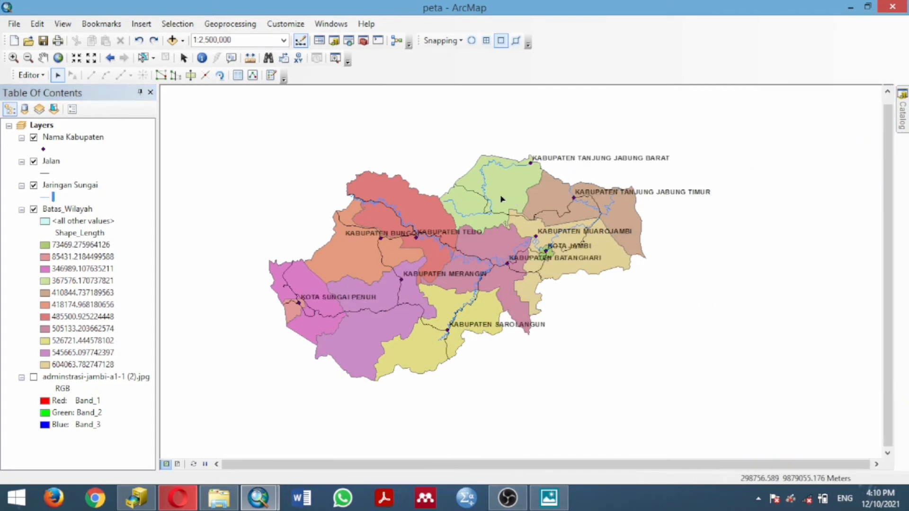